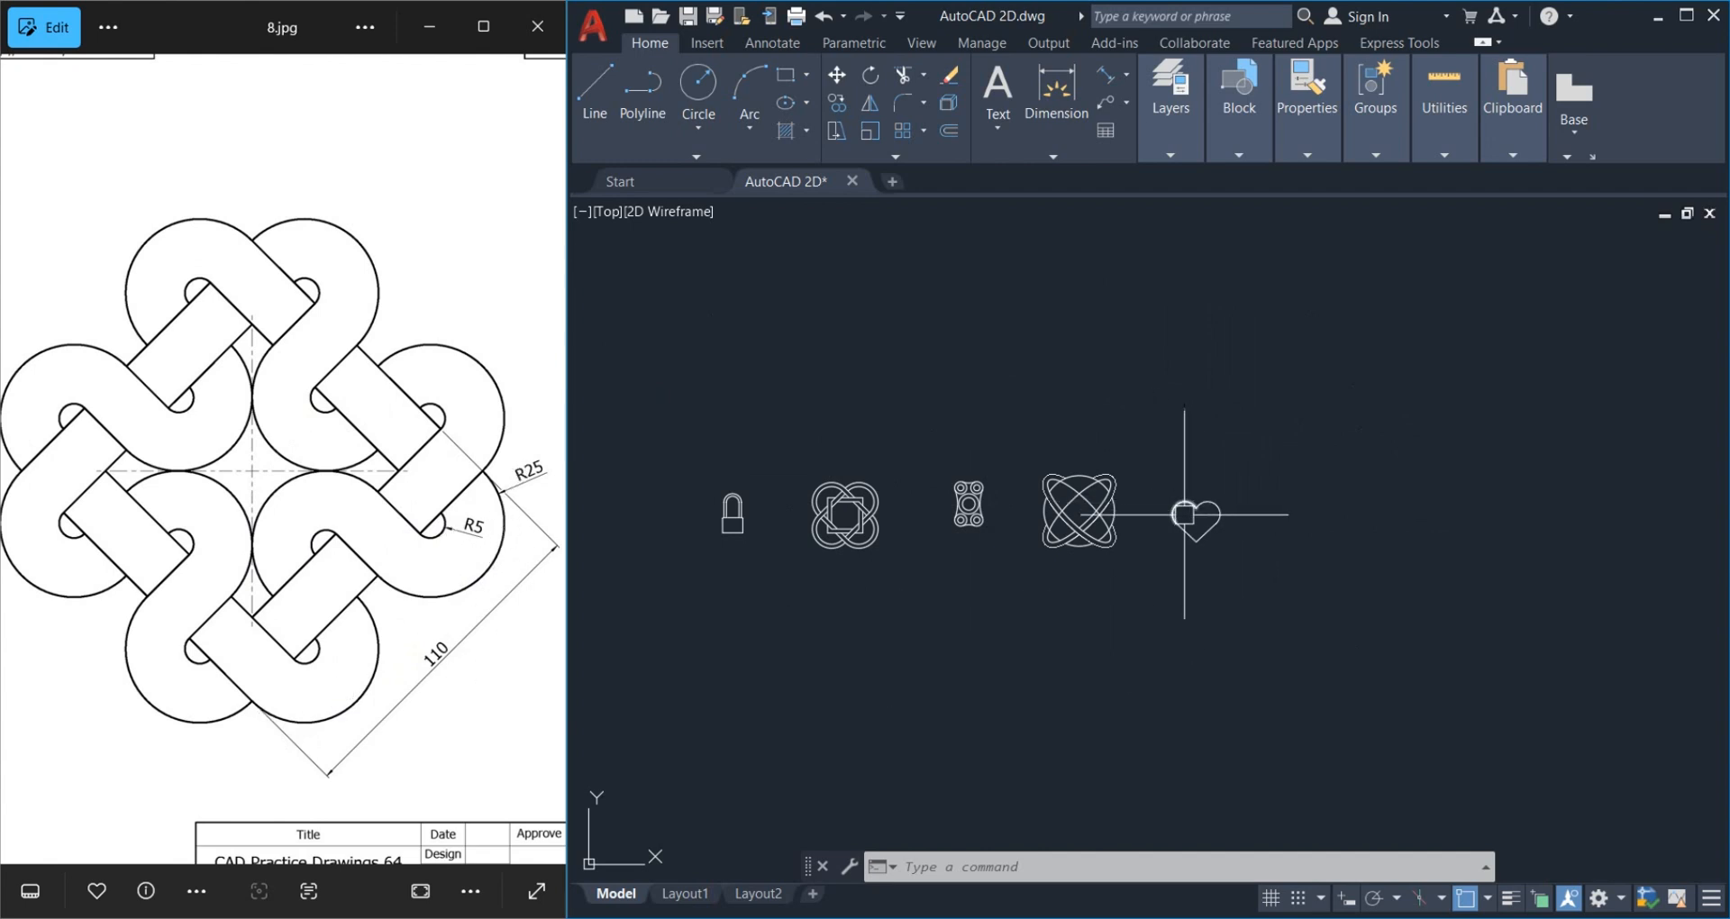
Draw a 110 by 110 square in the empty area beyond the heart shape
{"action": "scroll", "coordinate": [1172, 515], "scroll_direction": "up", "scroll_amount": 5}
{"action": "middle_click_drag", "start_coordinate": [1400, 480], "coordinate": [704, 501]}
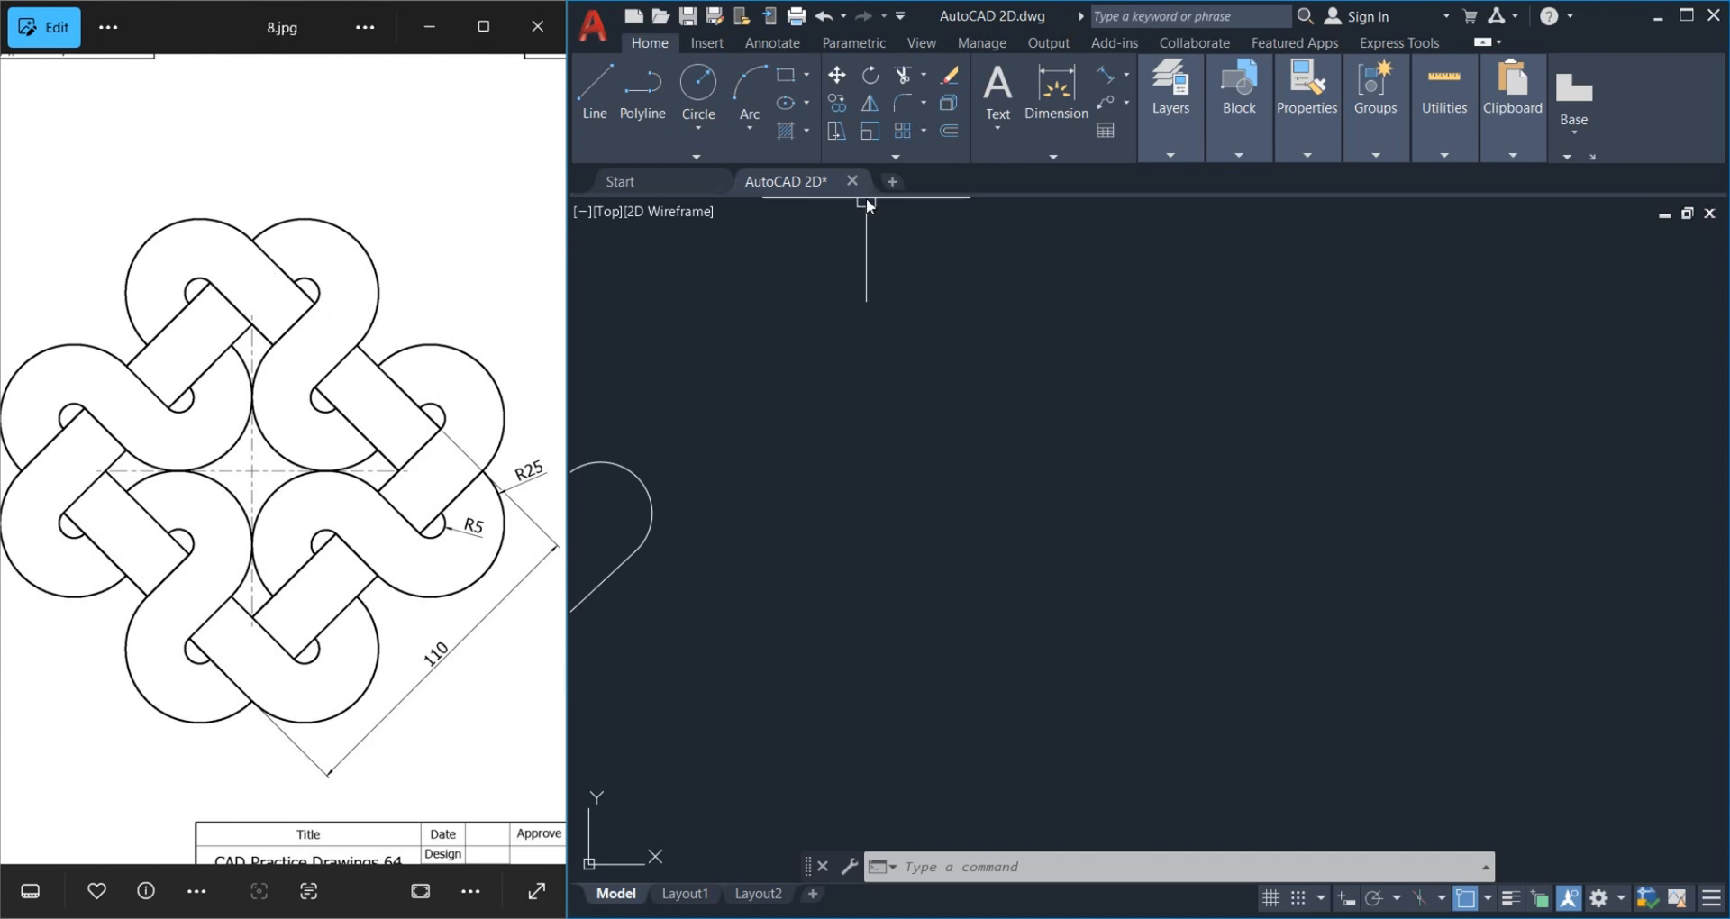
{"action": "left_click", "coordinate": [782, 77]}
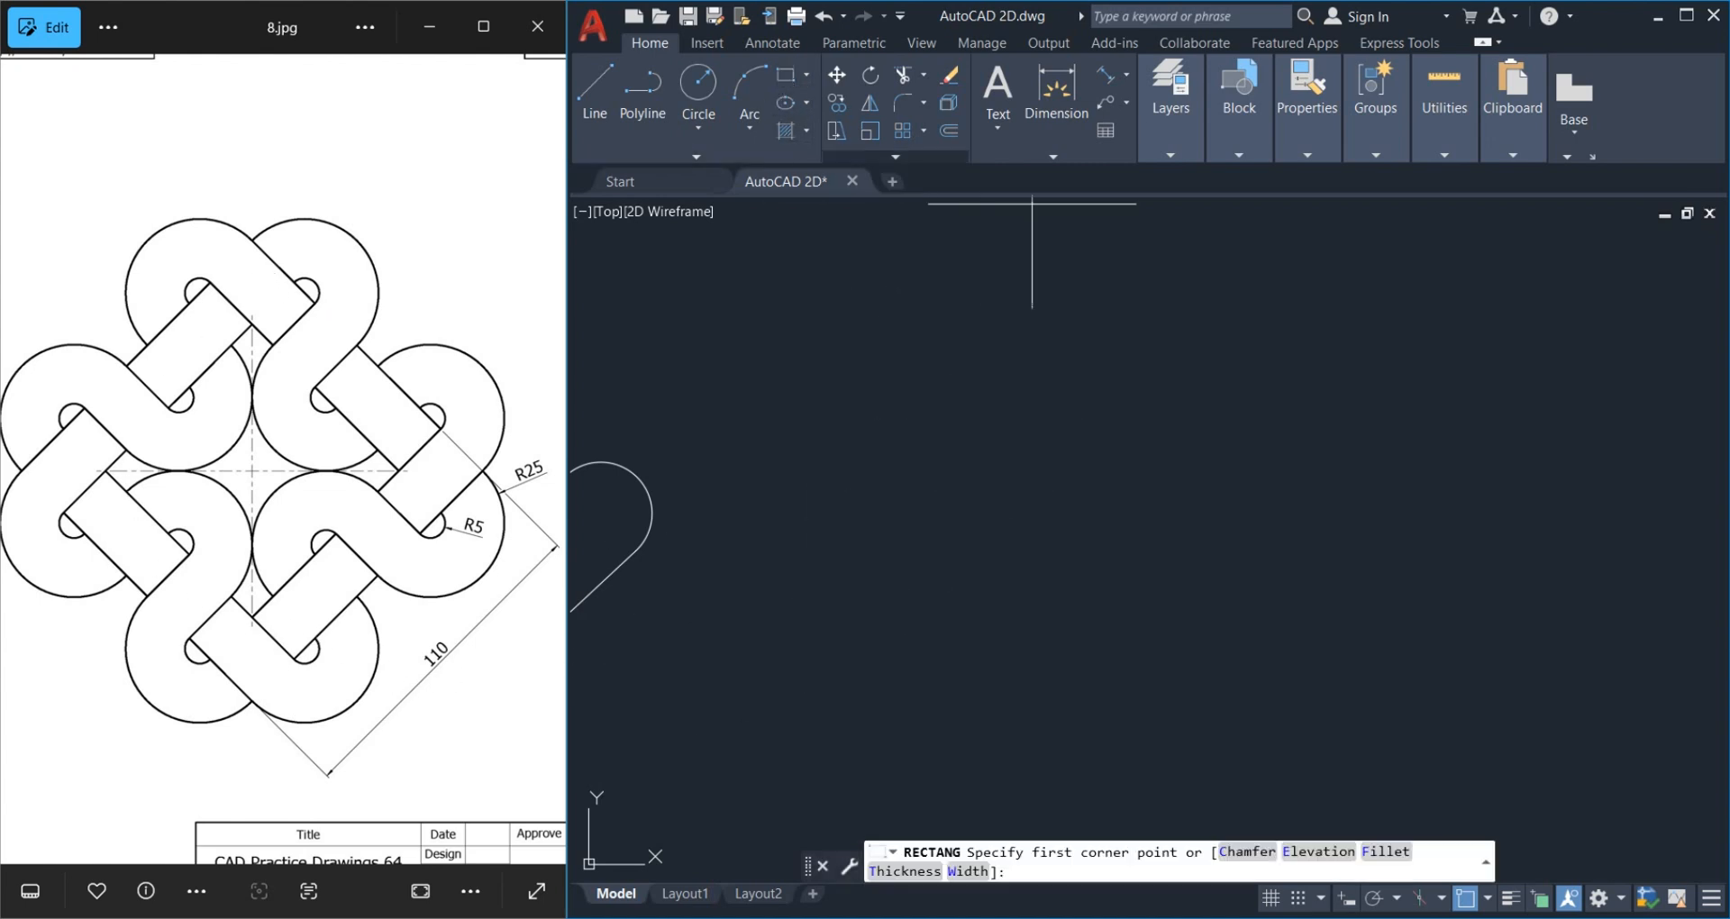
{"action": "left_click", "coordinate": [1038, 606]}
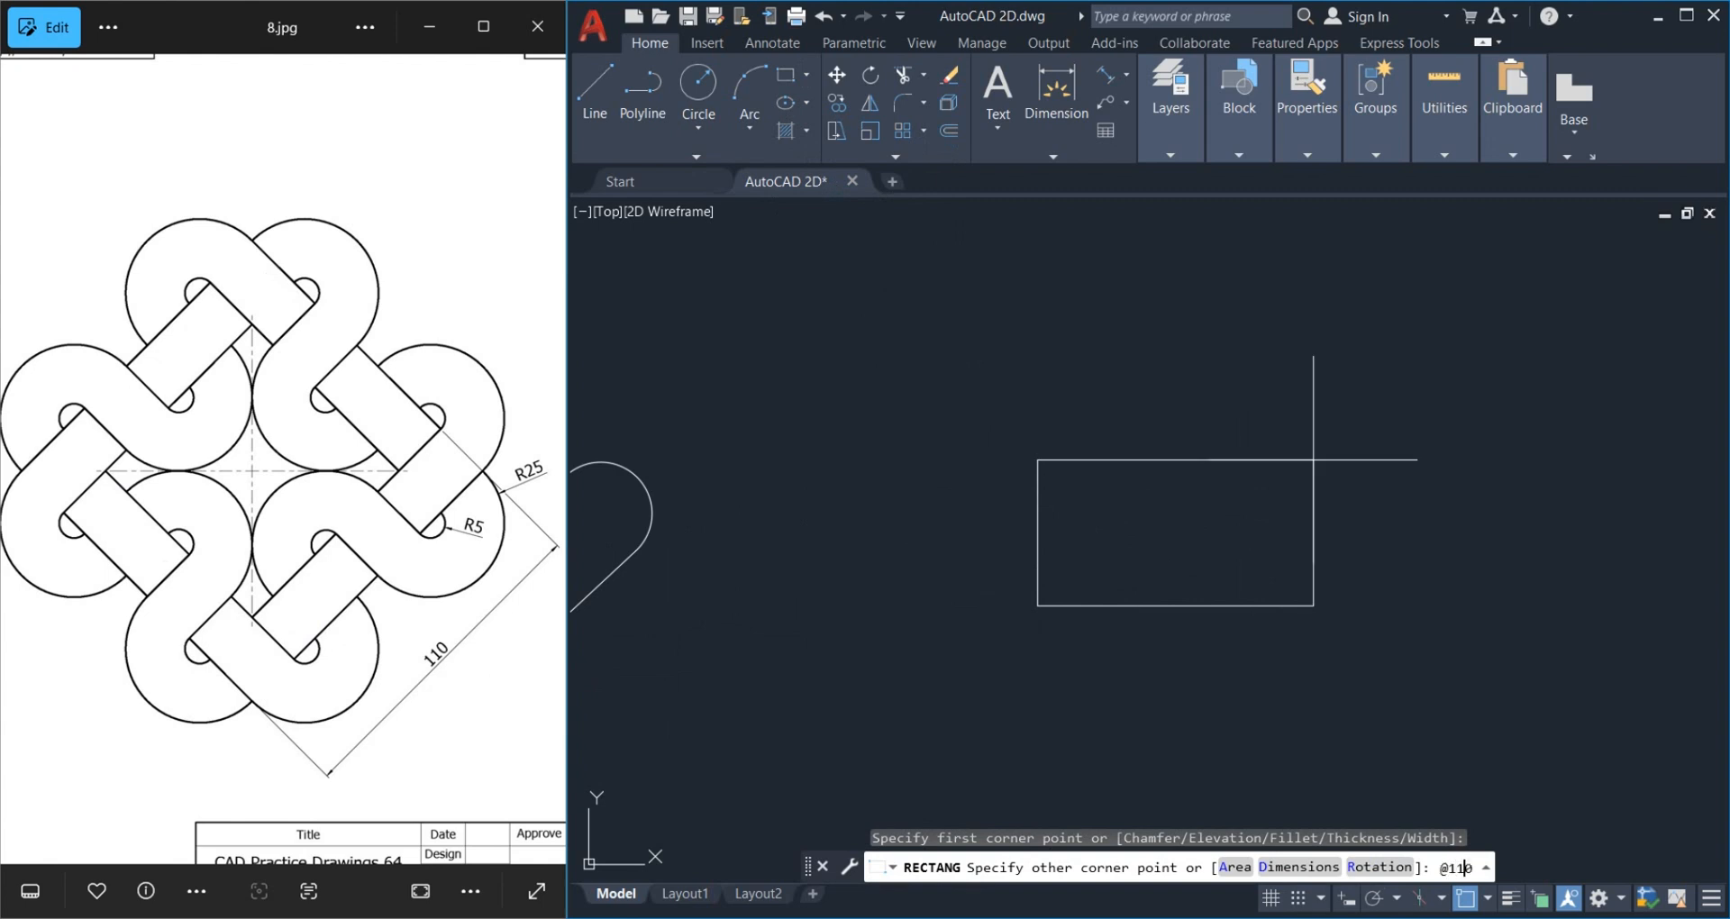
{"action": "type", "text": "@110,"}
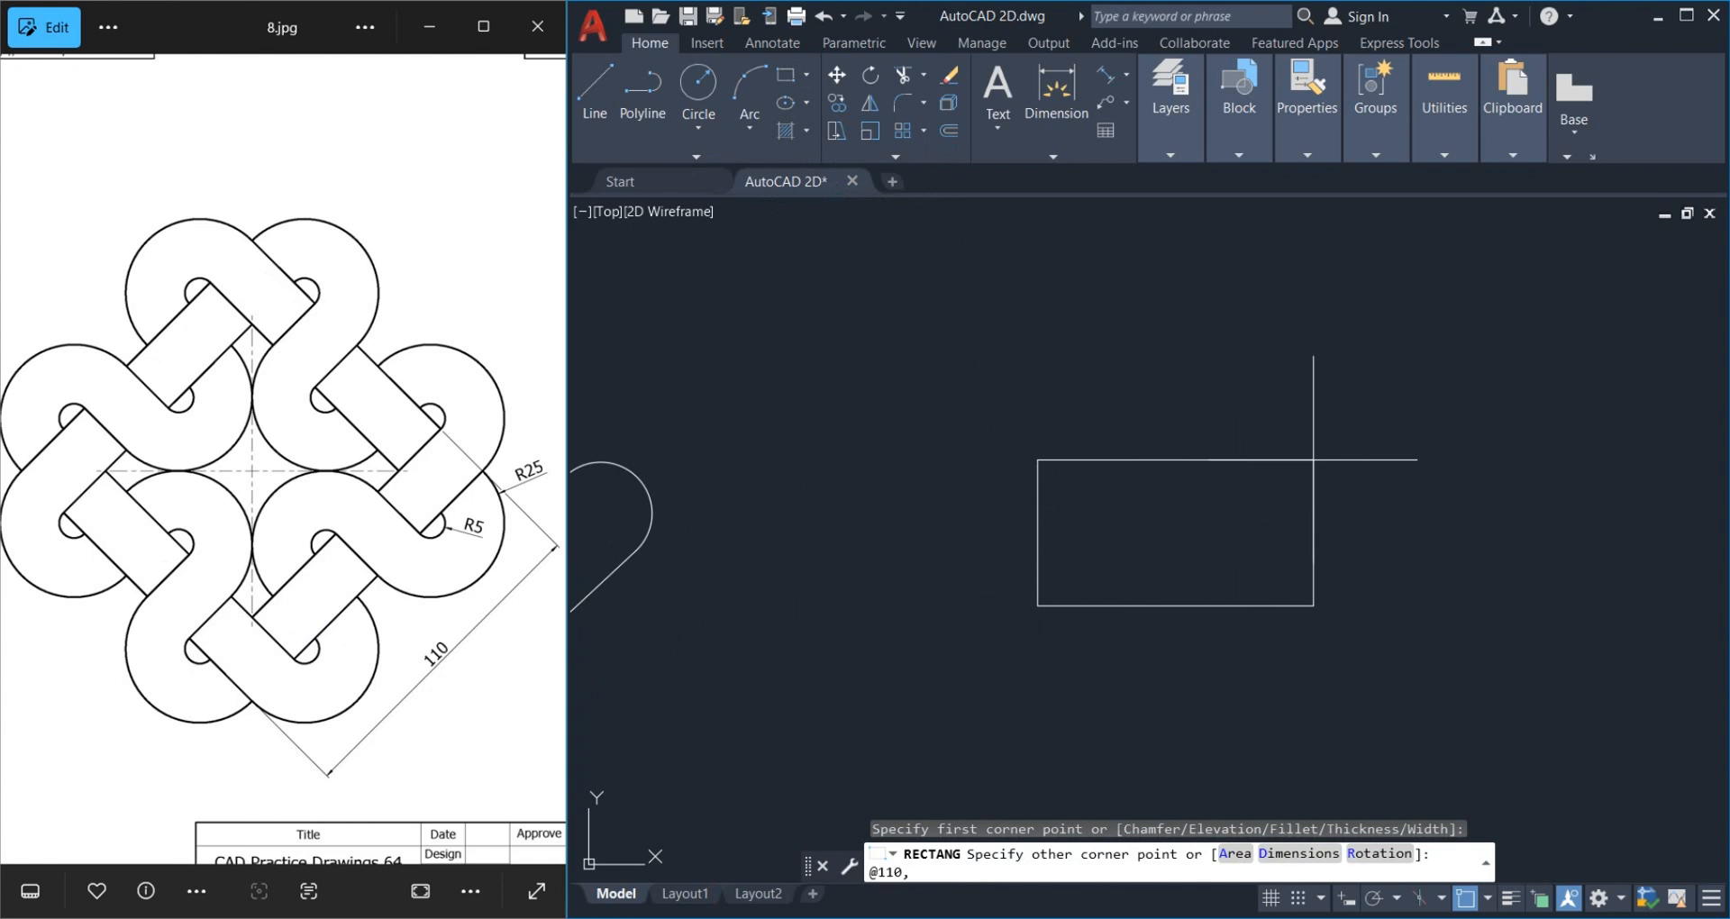
{"action": "type", "text": "110"}
{"action": "key", "text": "Return"}
{"action": "scroll", "coordinate": [1313, 456], "scroll_direction": "up", "scroll_amount": 2}
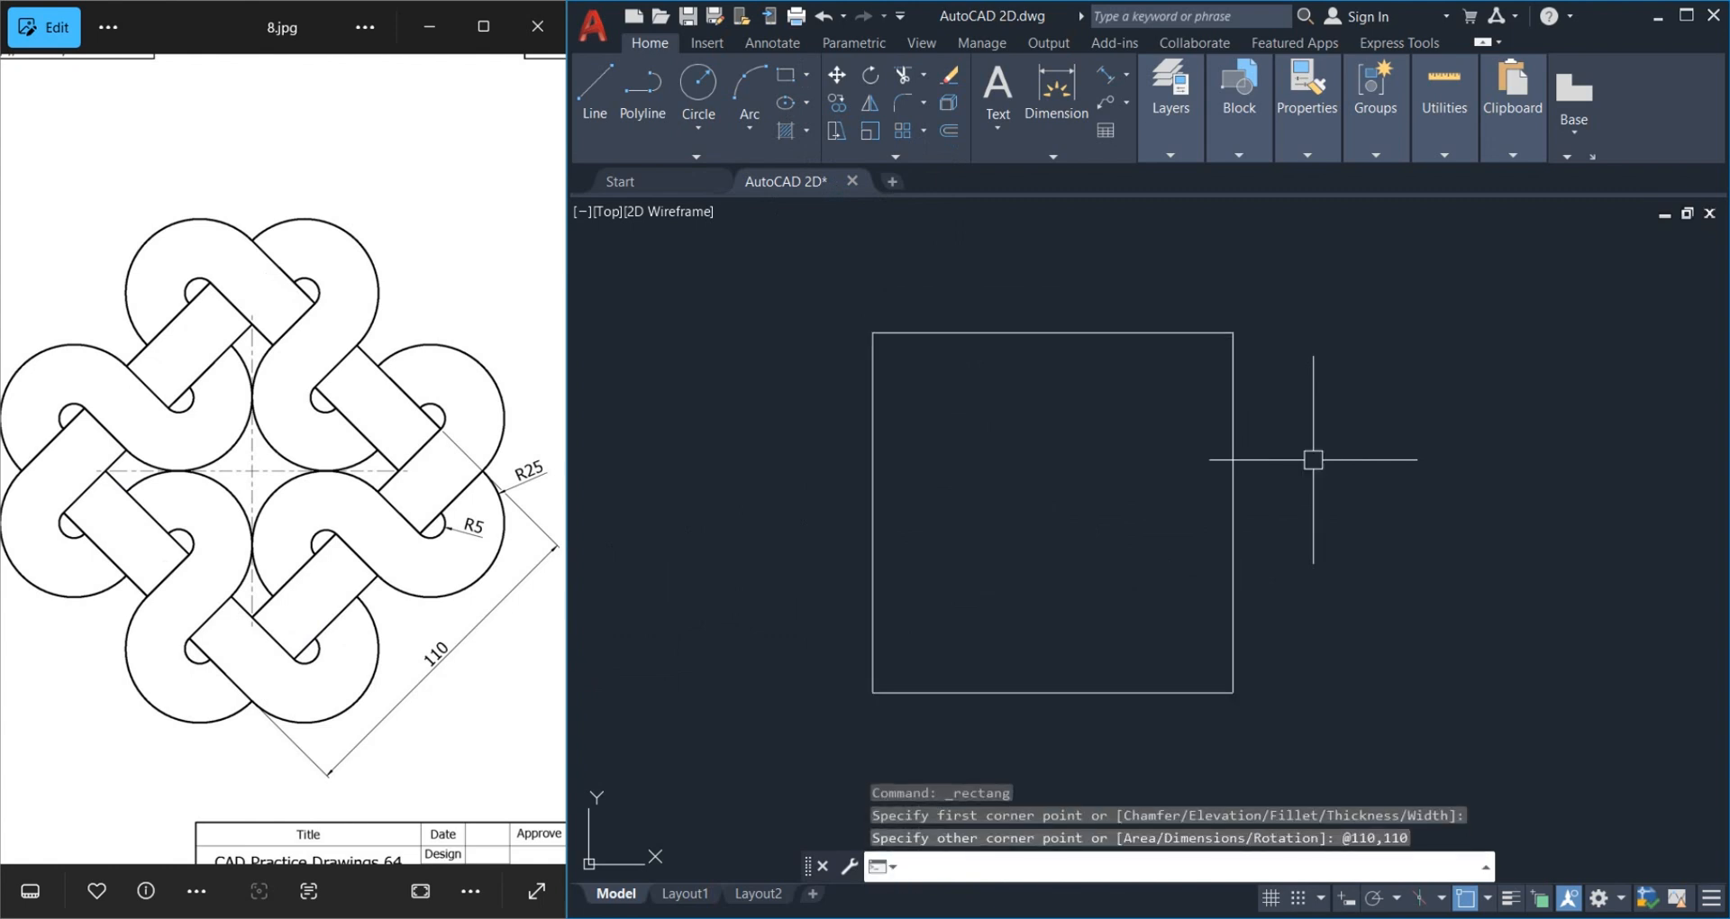
Rotate the square 45 degrees about its centre
{"action": "left_click", "coordinate": [1218, 538]}
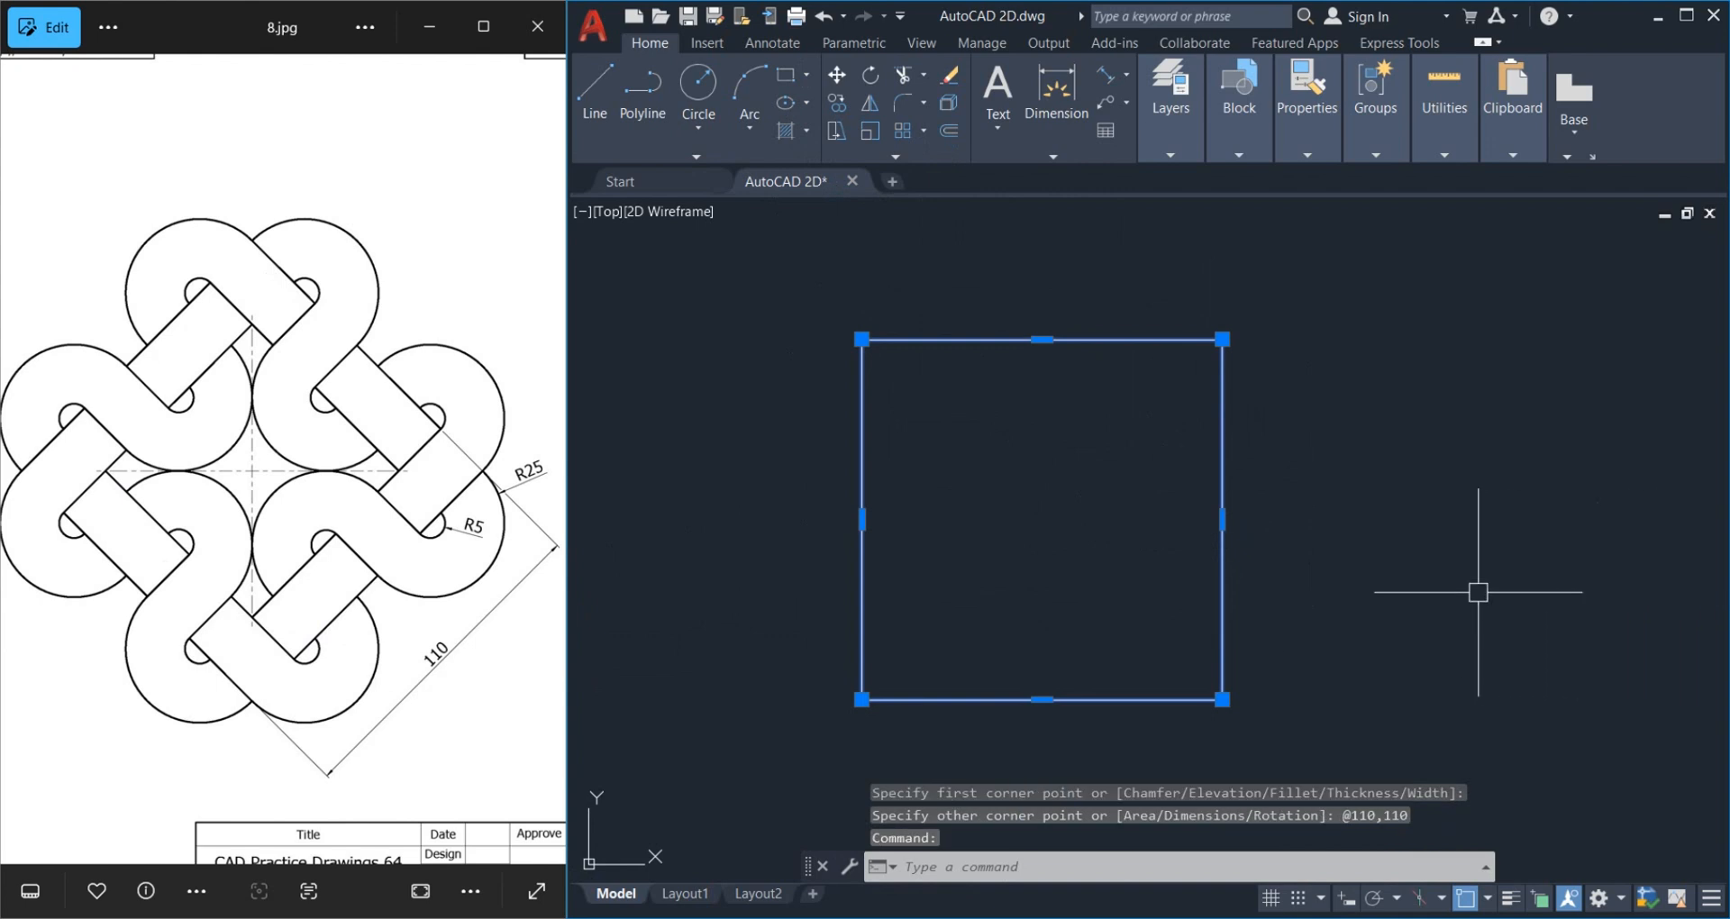
{"action": "type", "text": "RO"}
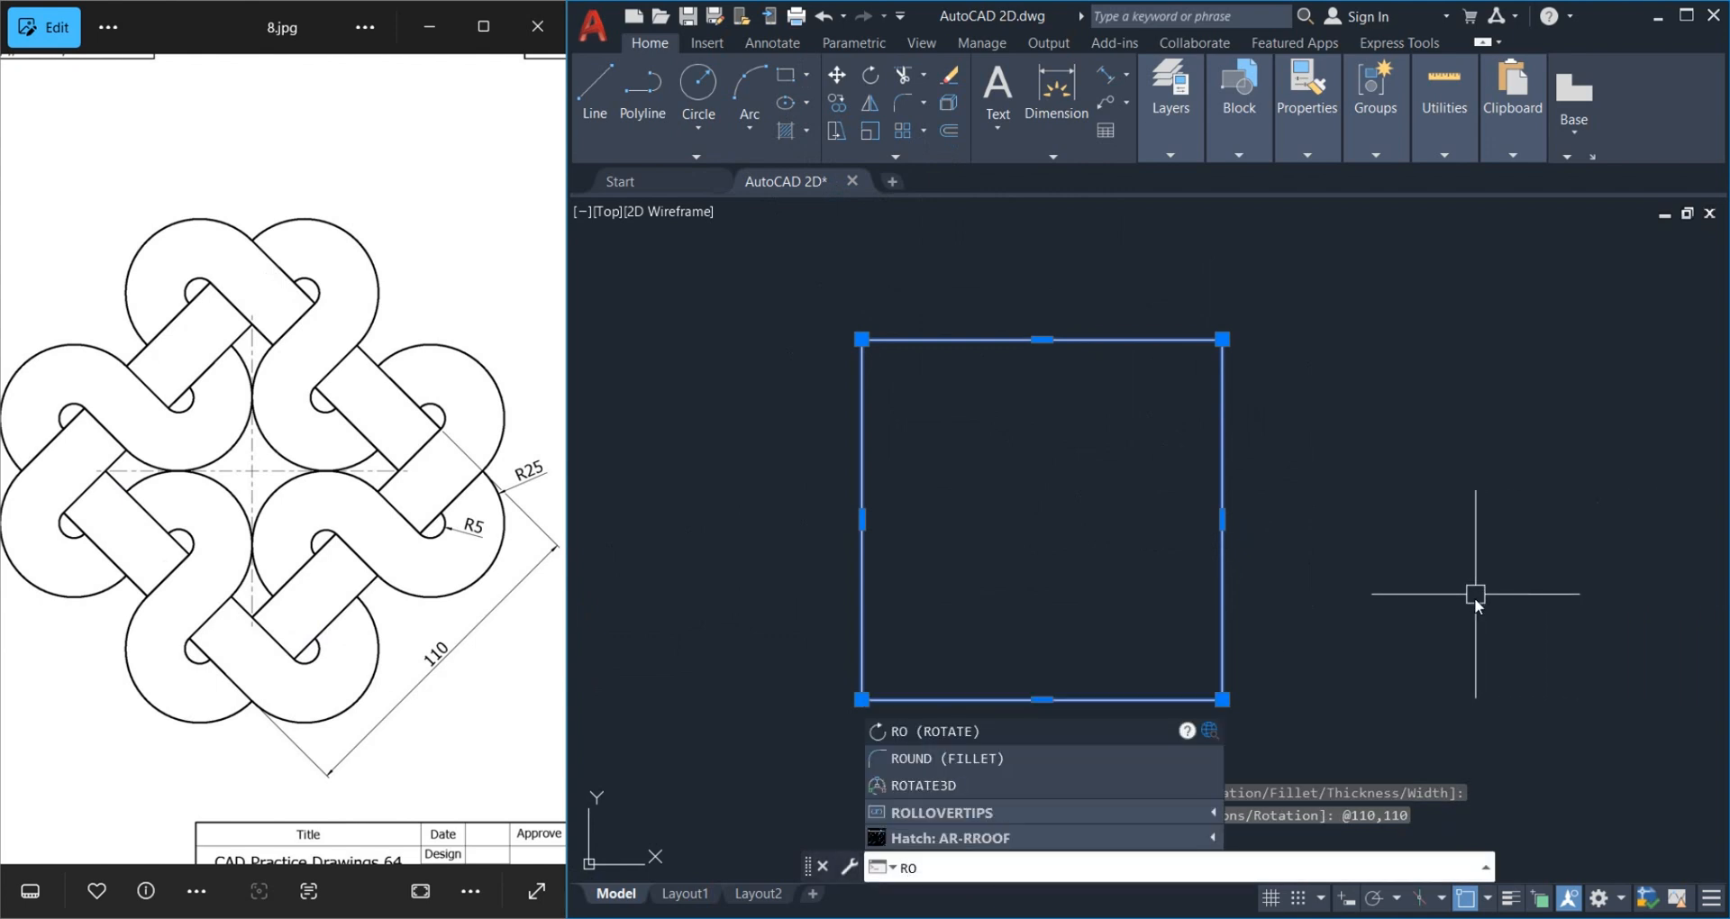
{"action": "key", "text": "Return"}
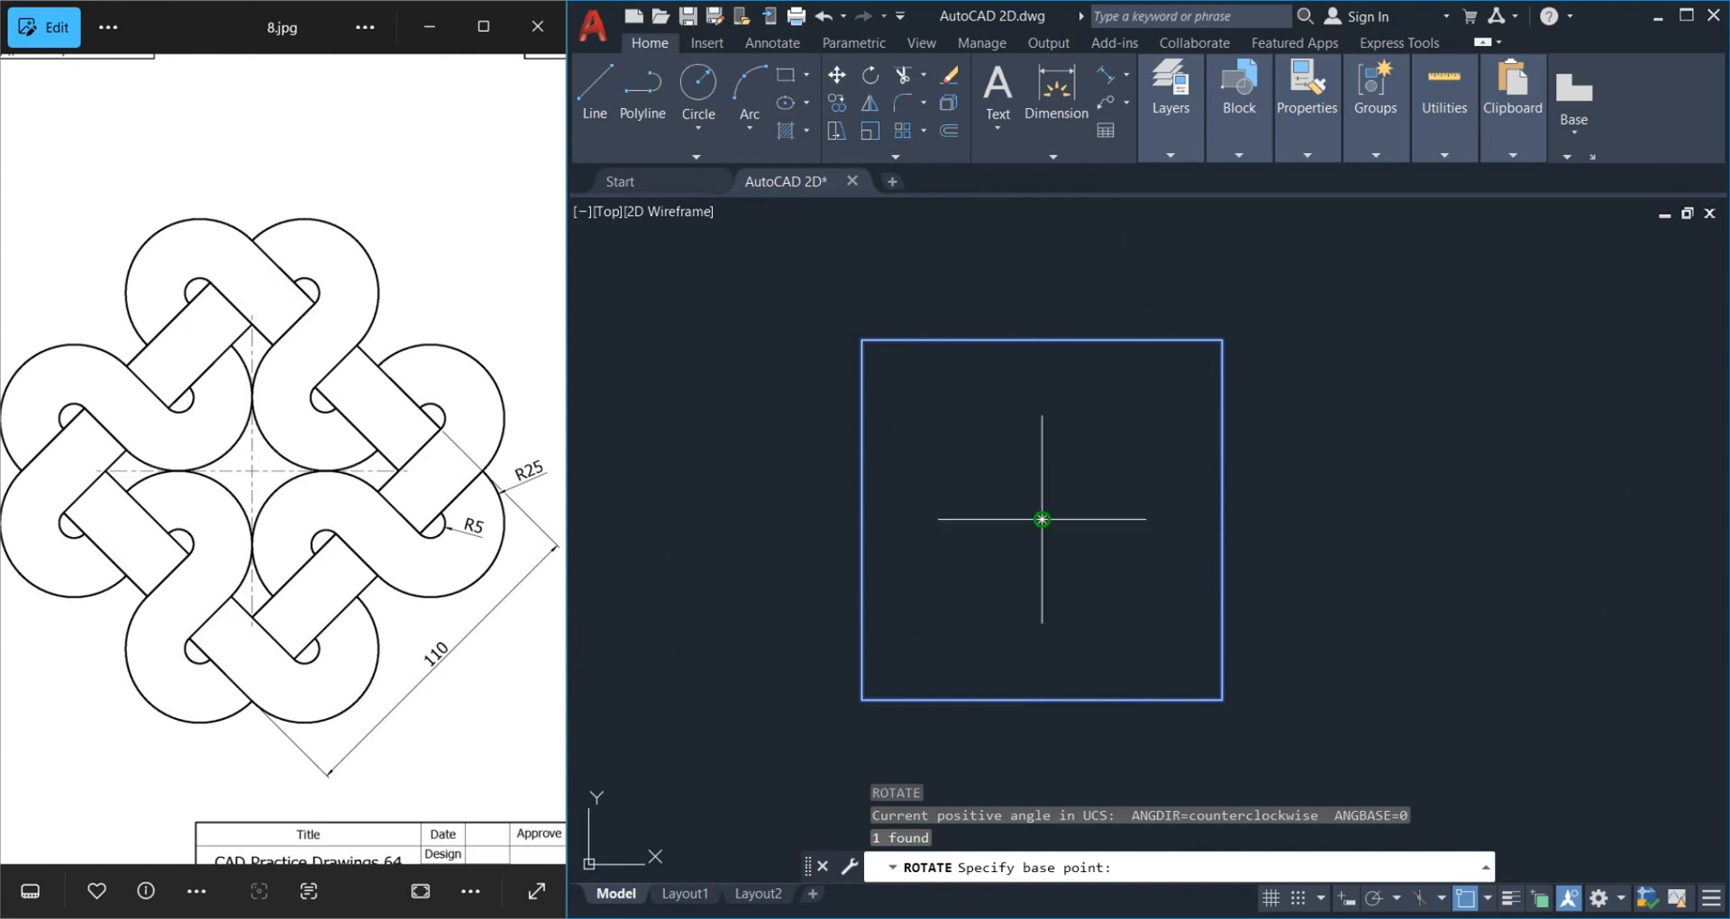
{"action": "left_click", "coordinate": [1042, 519]}
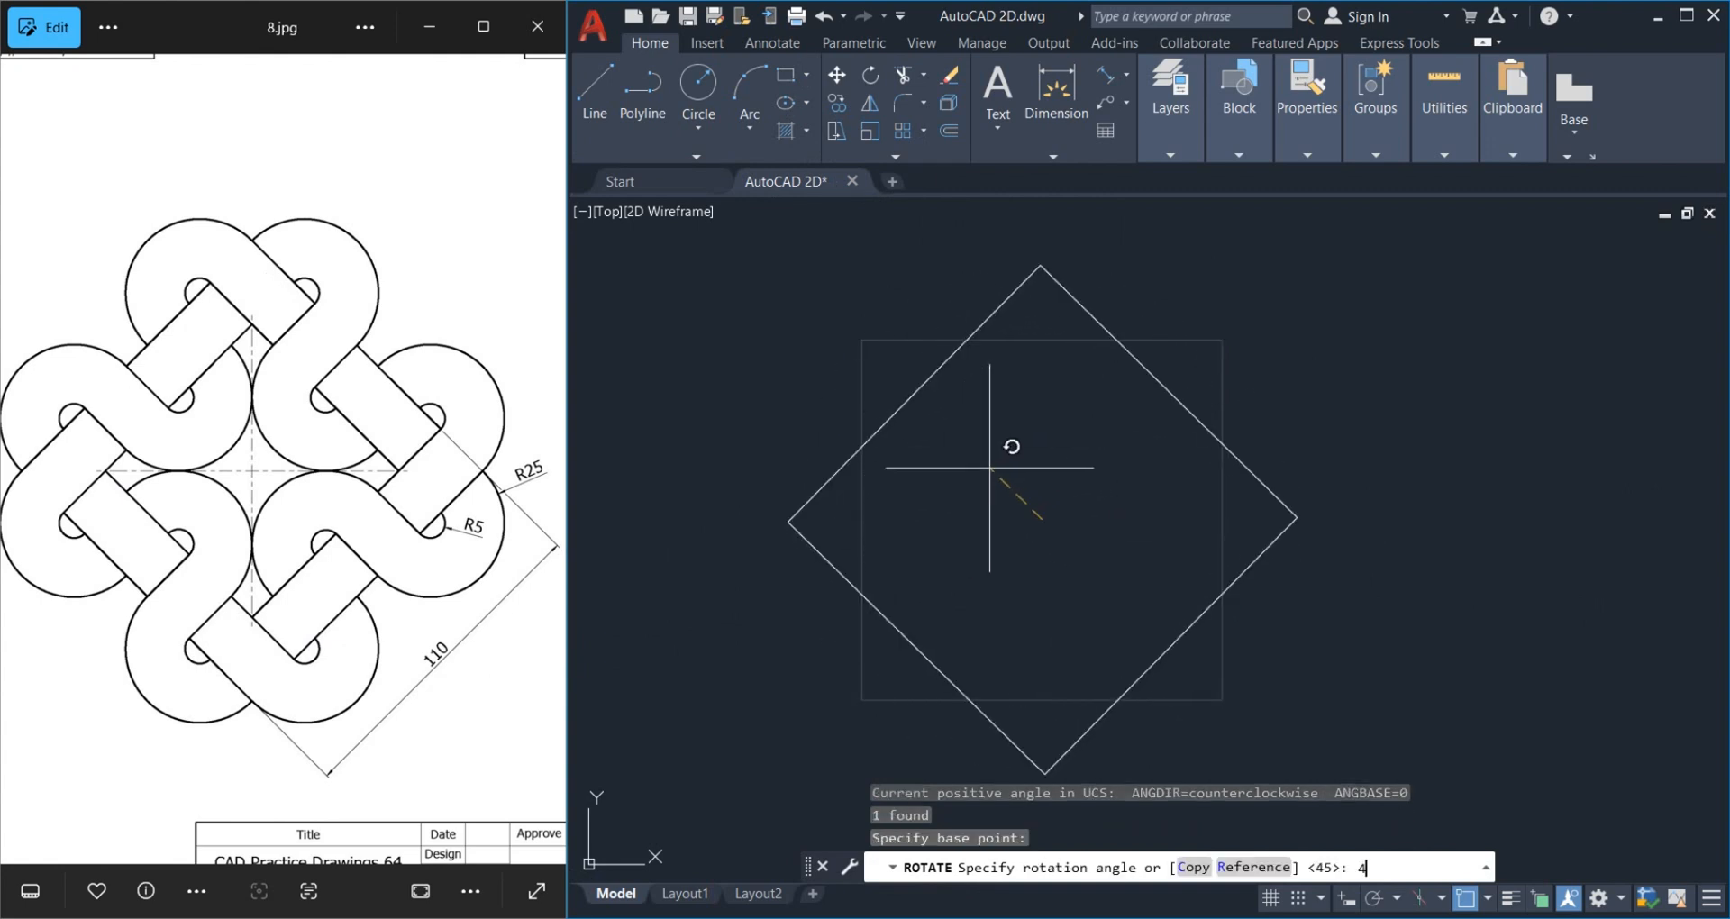
{"action": "key", "text": "Return"}
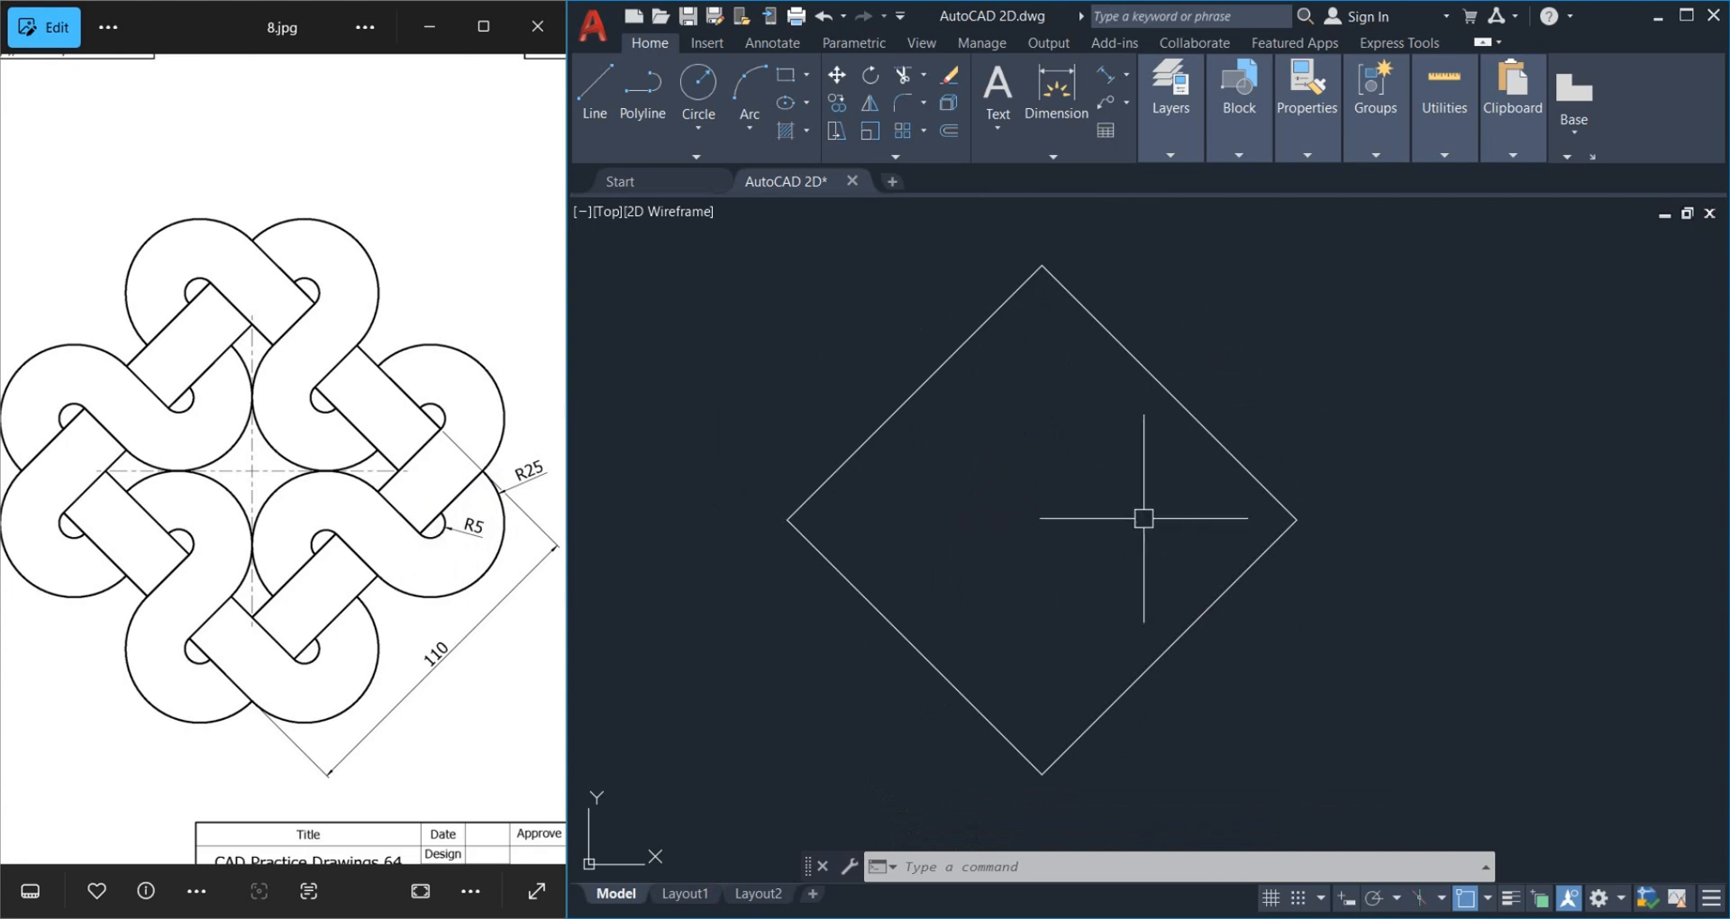
Offset the rotated square 25 units inward to create a smaller concentric square
{"action": "middle_click_drag", "start_coordinate": [1135, 517], "coordinate": [1120, 521]}
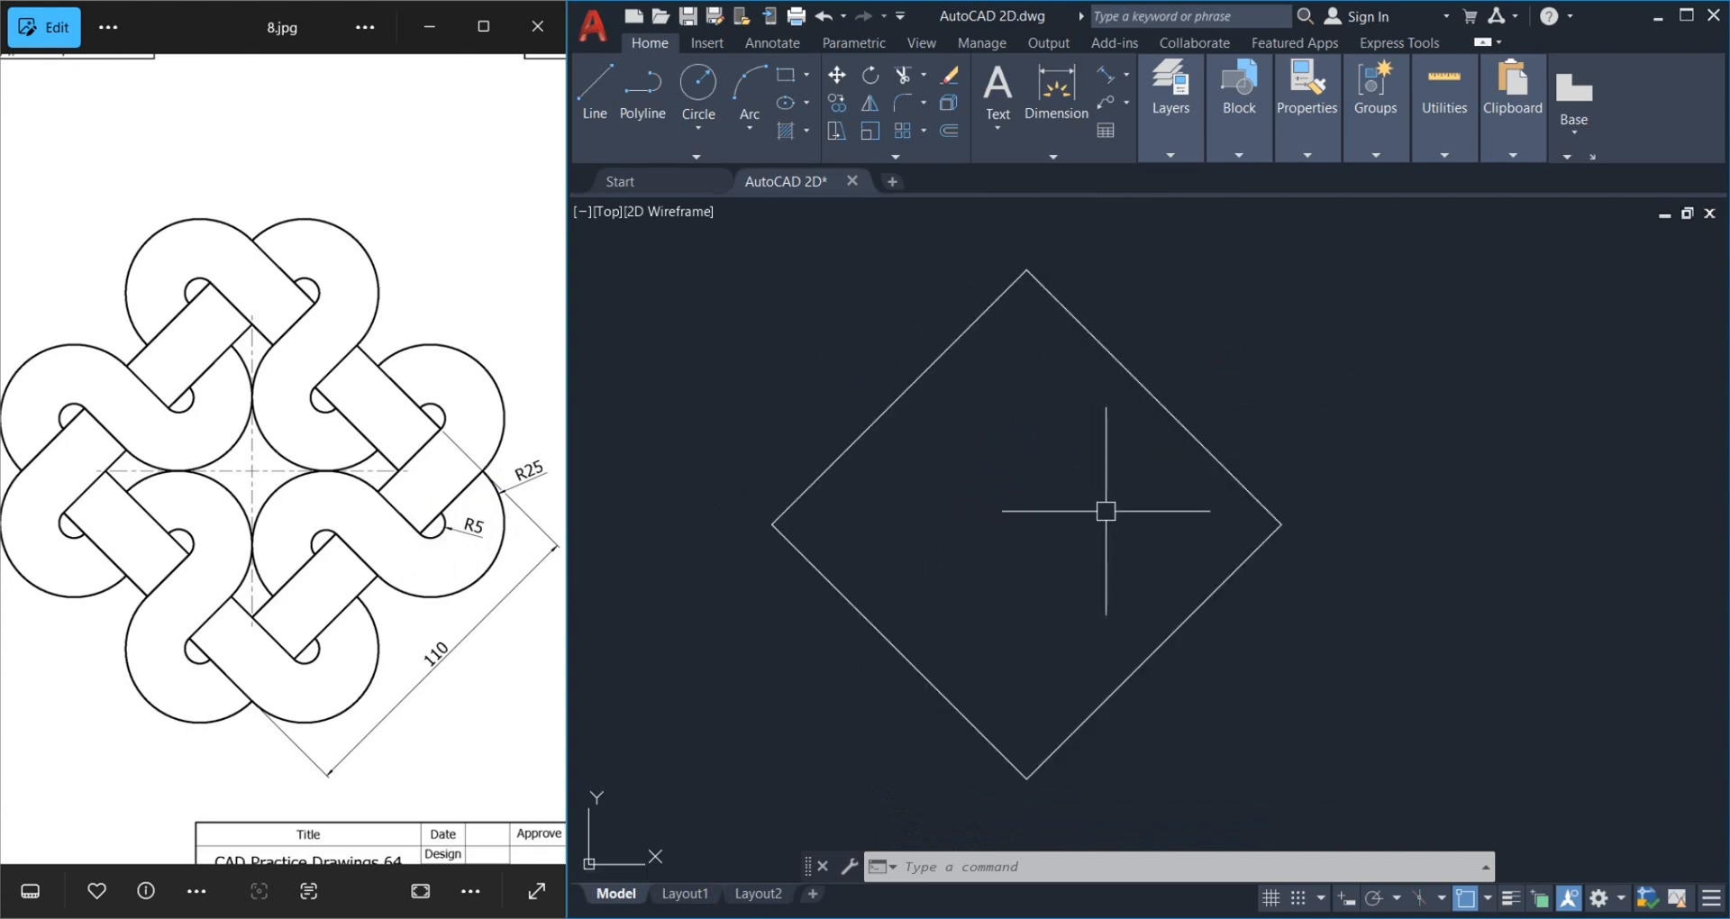
{"action": "type", "text": "o"}
{"action": "key", "text": "Return"}
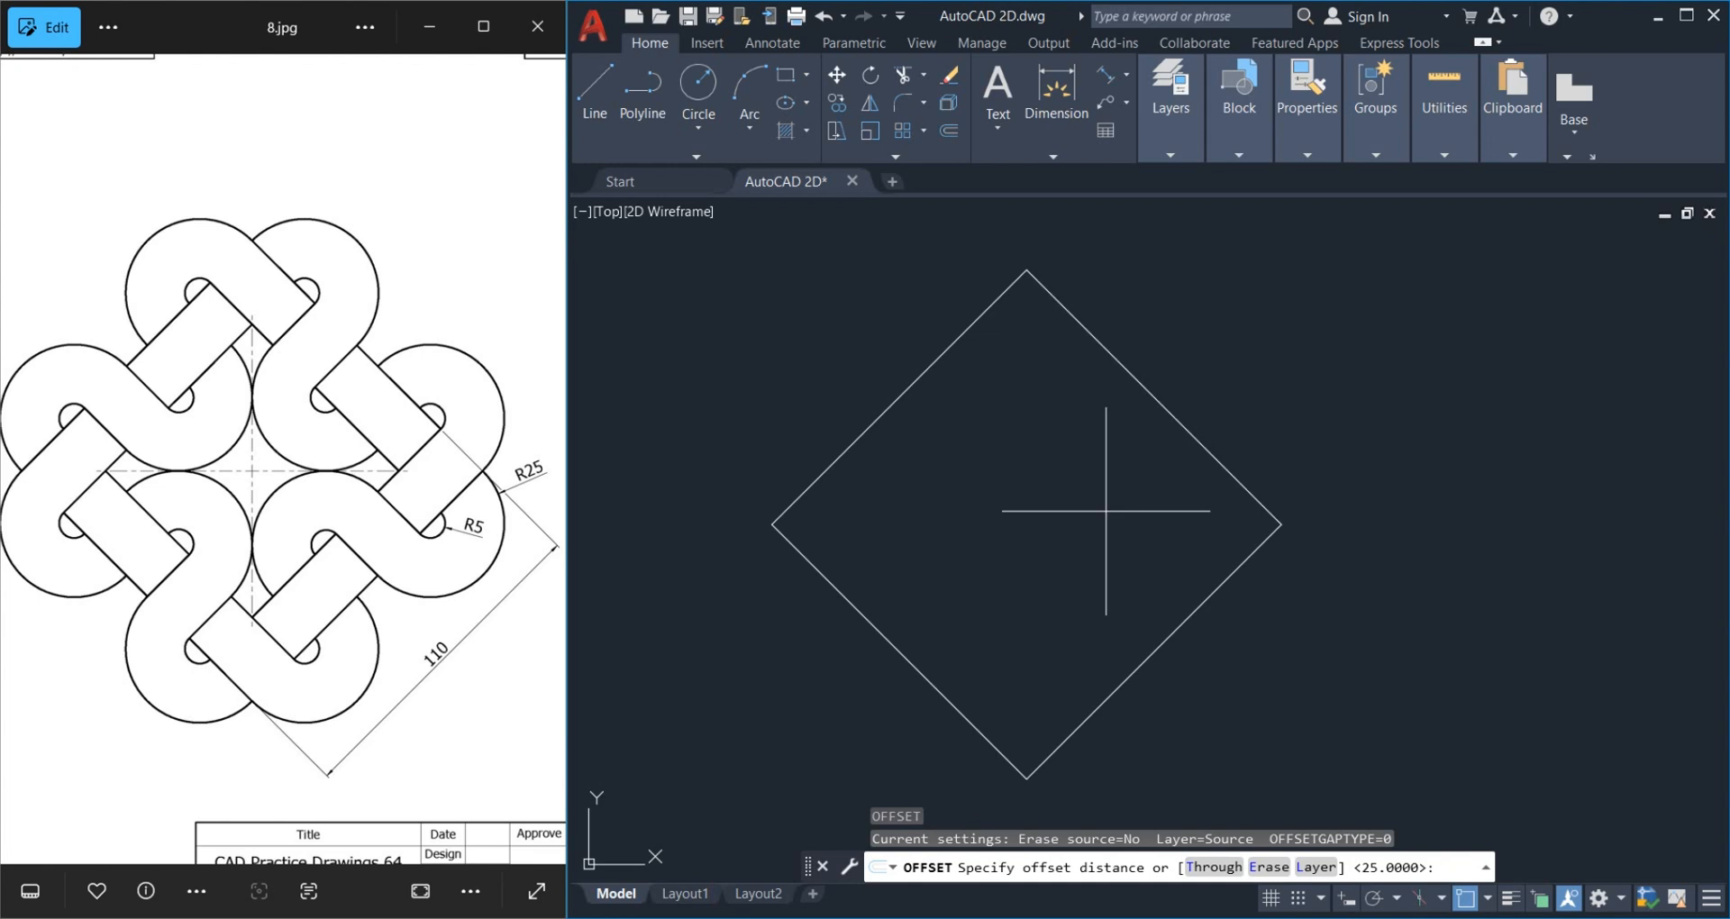
{"action": "type", "text": "25"}
{"action": "key", "text": "Return"}
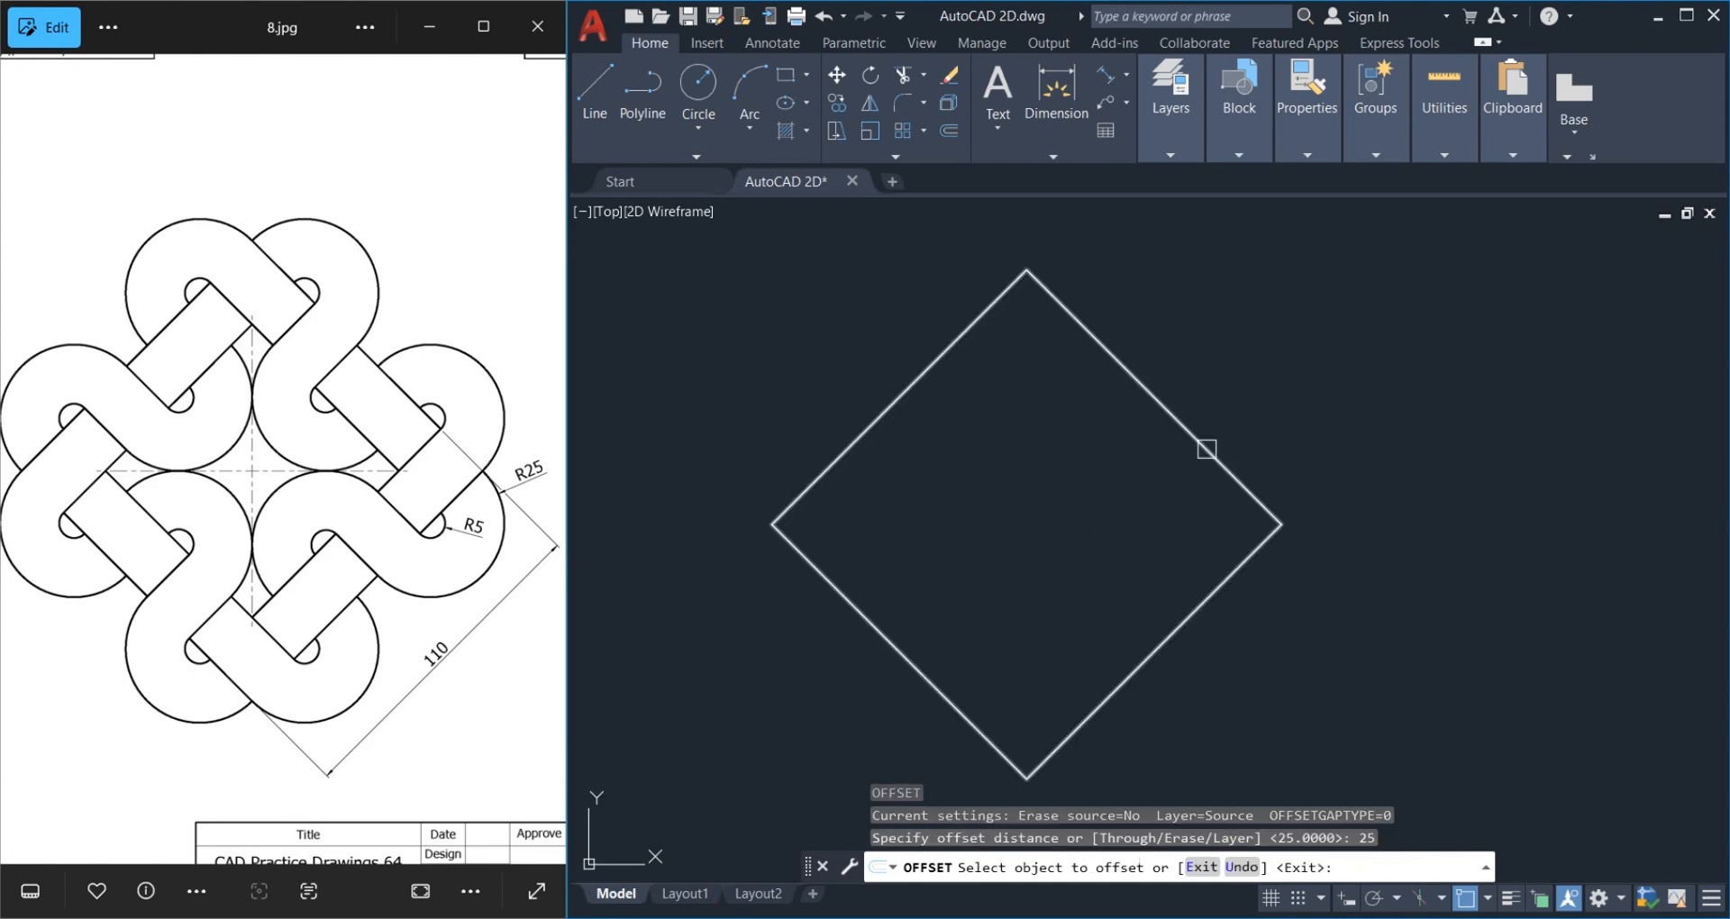
{"action": "left_click", "coordinate": [1204, 448]}
{"action": "left_click", "coordinate": [1090, 516]}
{"action": "key", "text": "Escape"}
{"action": "left_click", "coordinate": [1089, 603]}
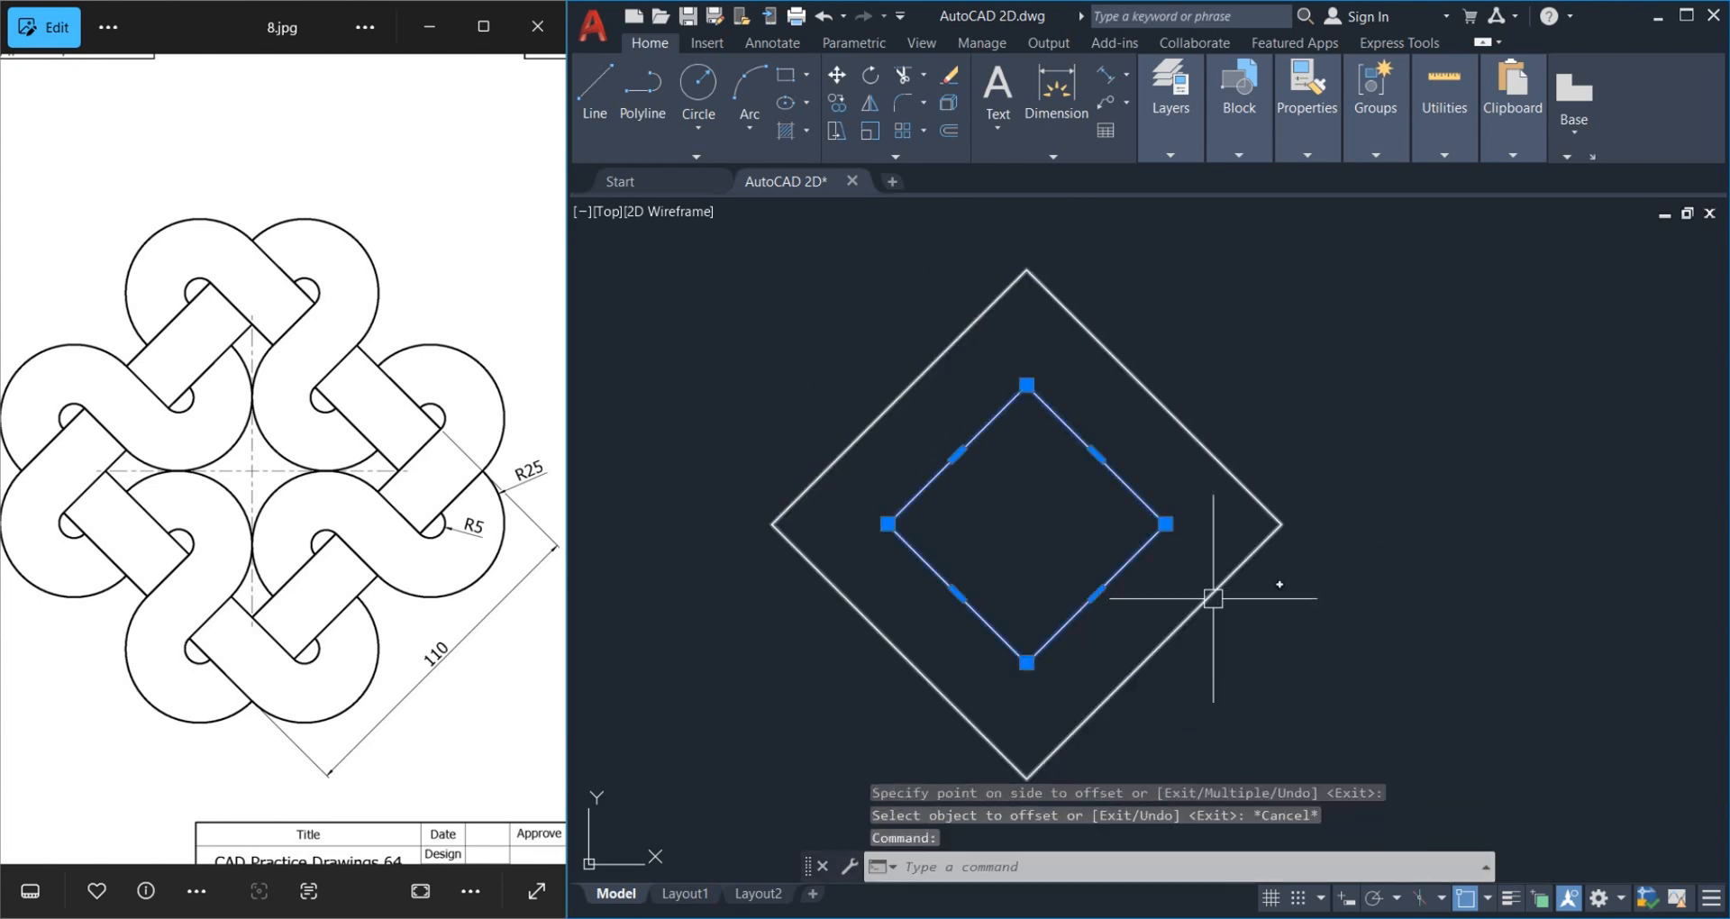
{"action": "key", "text": "Escape"}
Explode the inner square into separate lines
{"action": "type", "text": "x"}
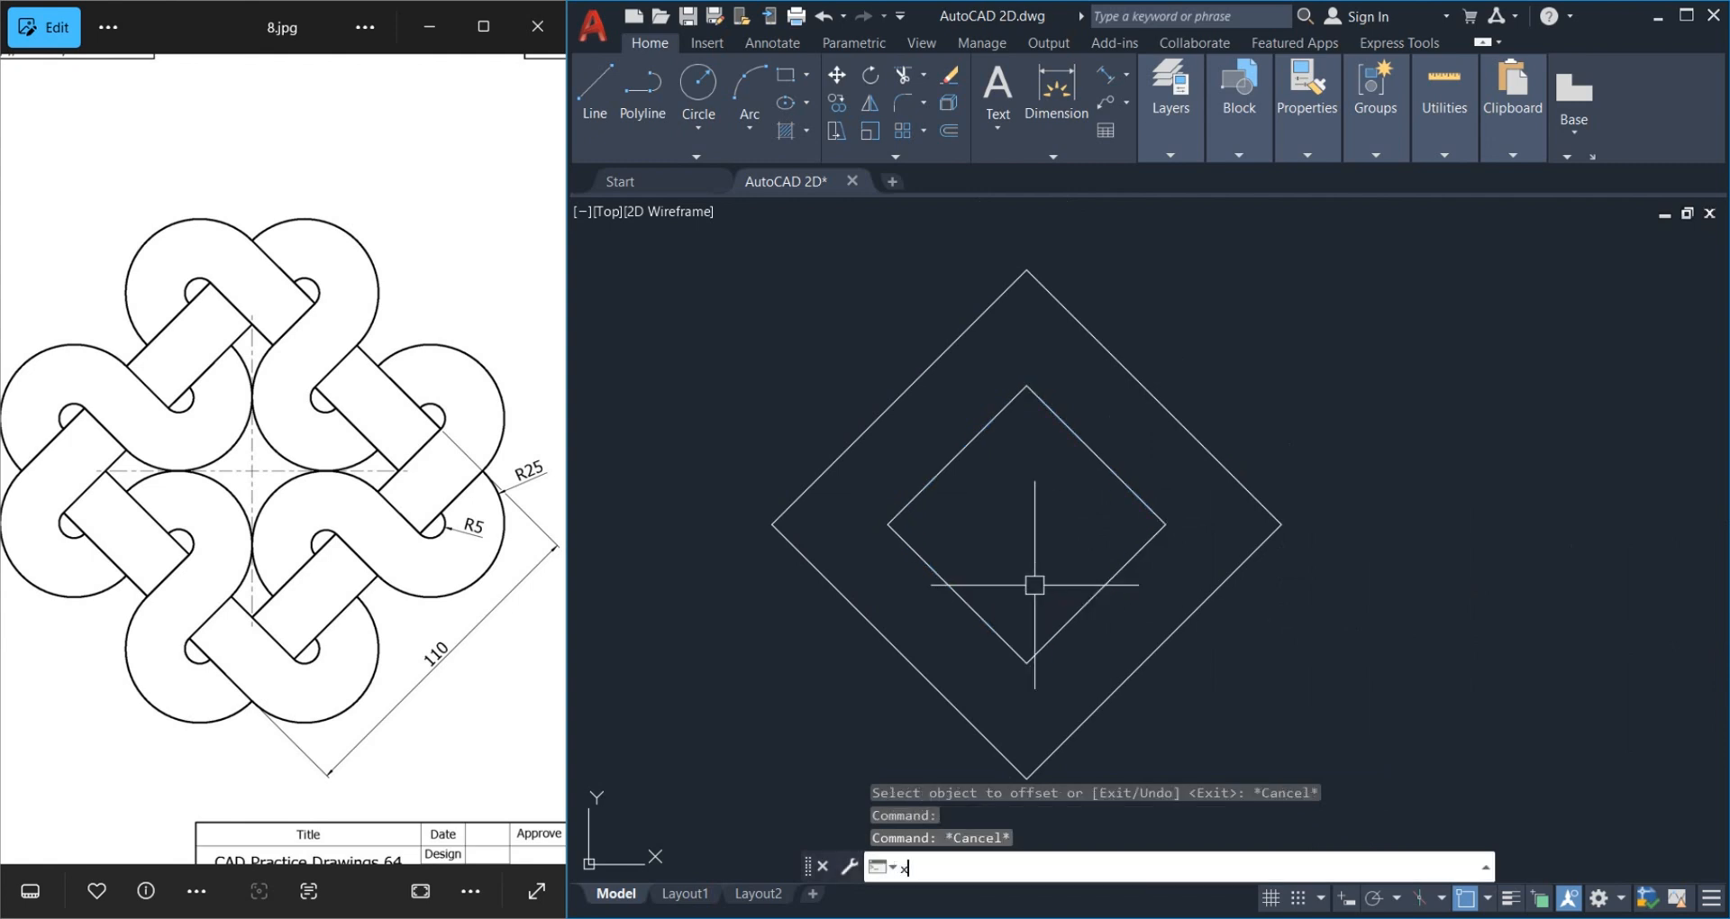
{"action": "key", "text": "Return"}
{"action": "left_click", "coordinate": [1121, 498]}
{"action": "key", "text": "Return"}
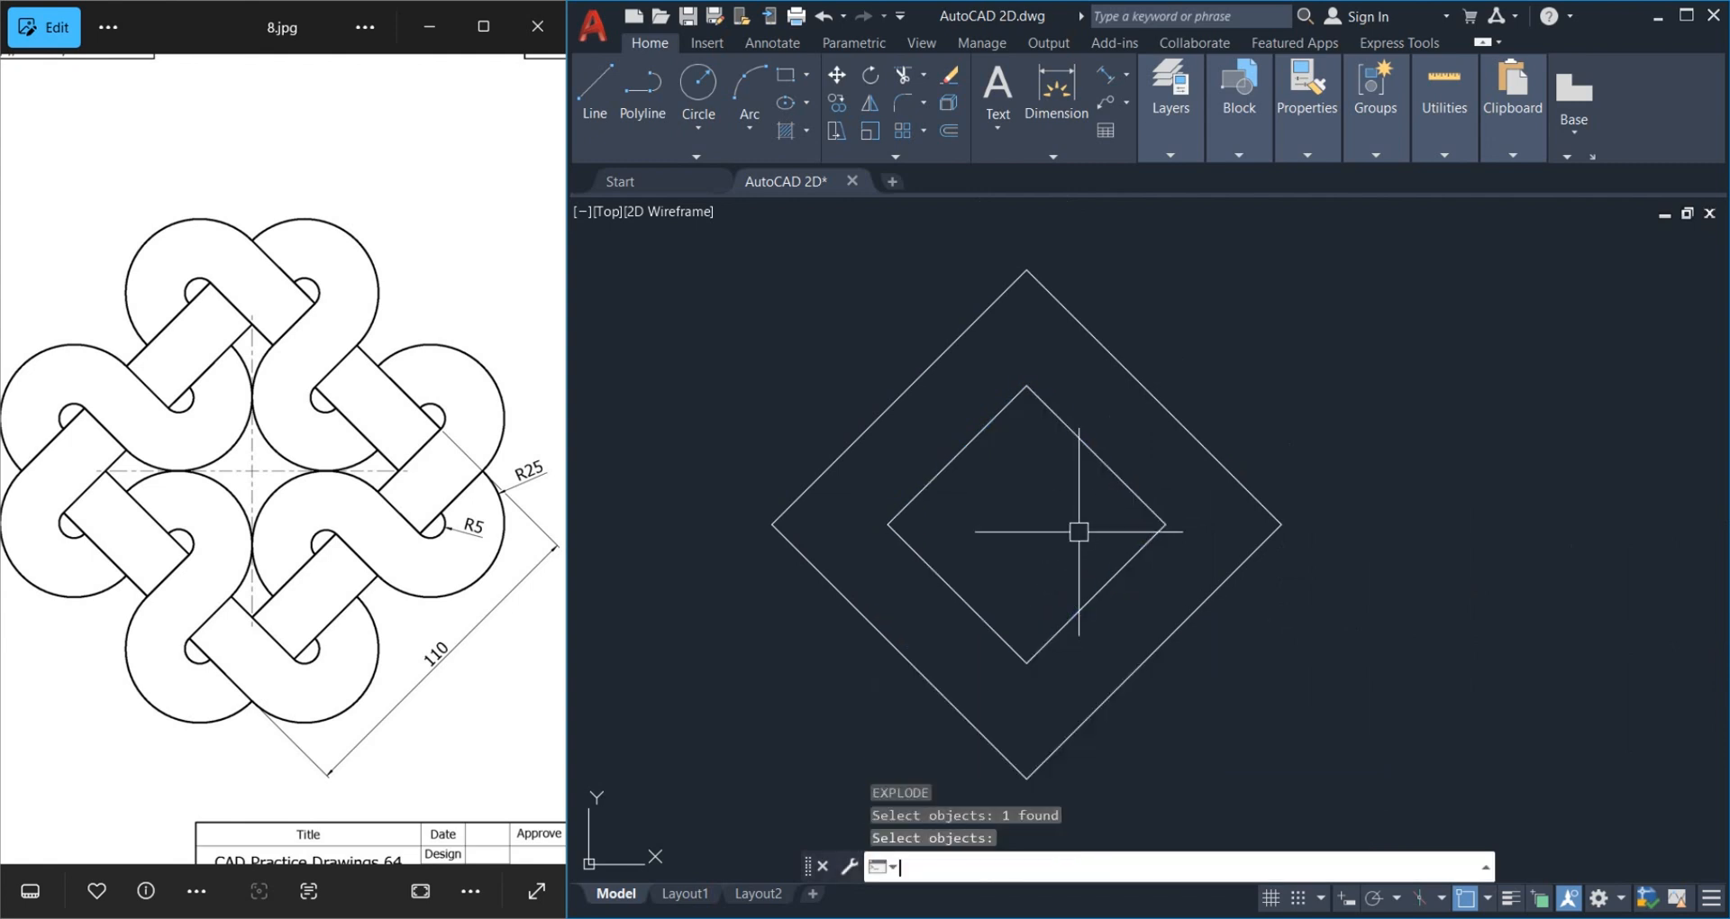
Extend the inner square's upper-right and lower-left edges to the outer square's lower-right edge
{"action": "type", "text": "ex"}
{"action": "key", "text": "Return"}
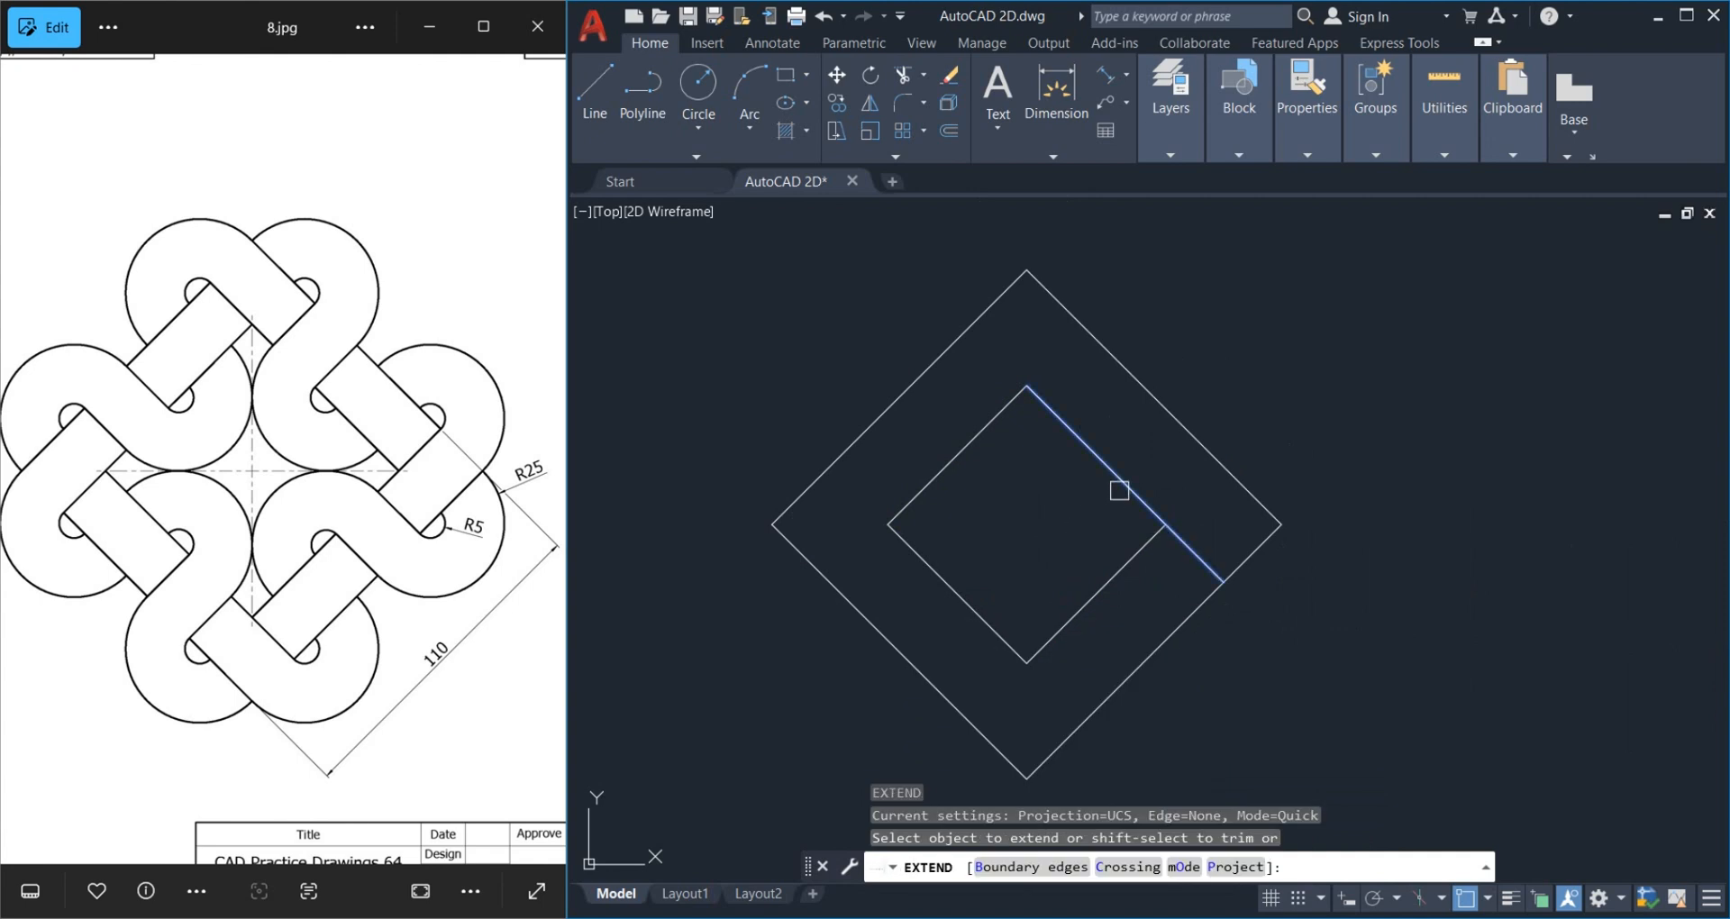
{"action": "key", "text": "Escape"}
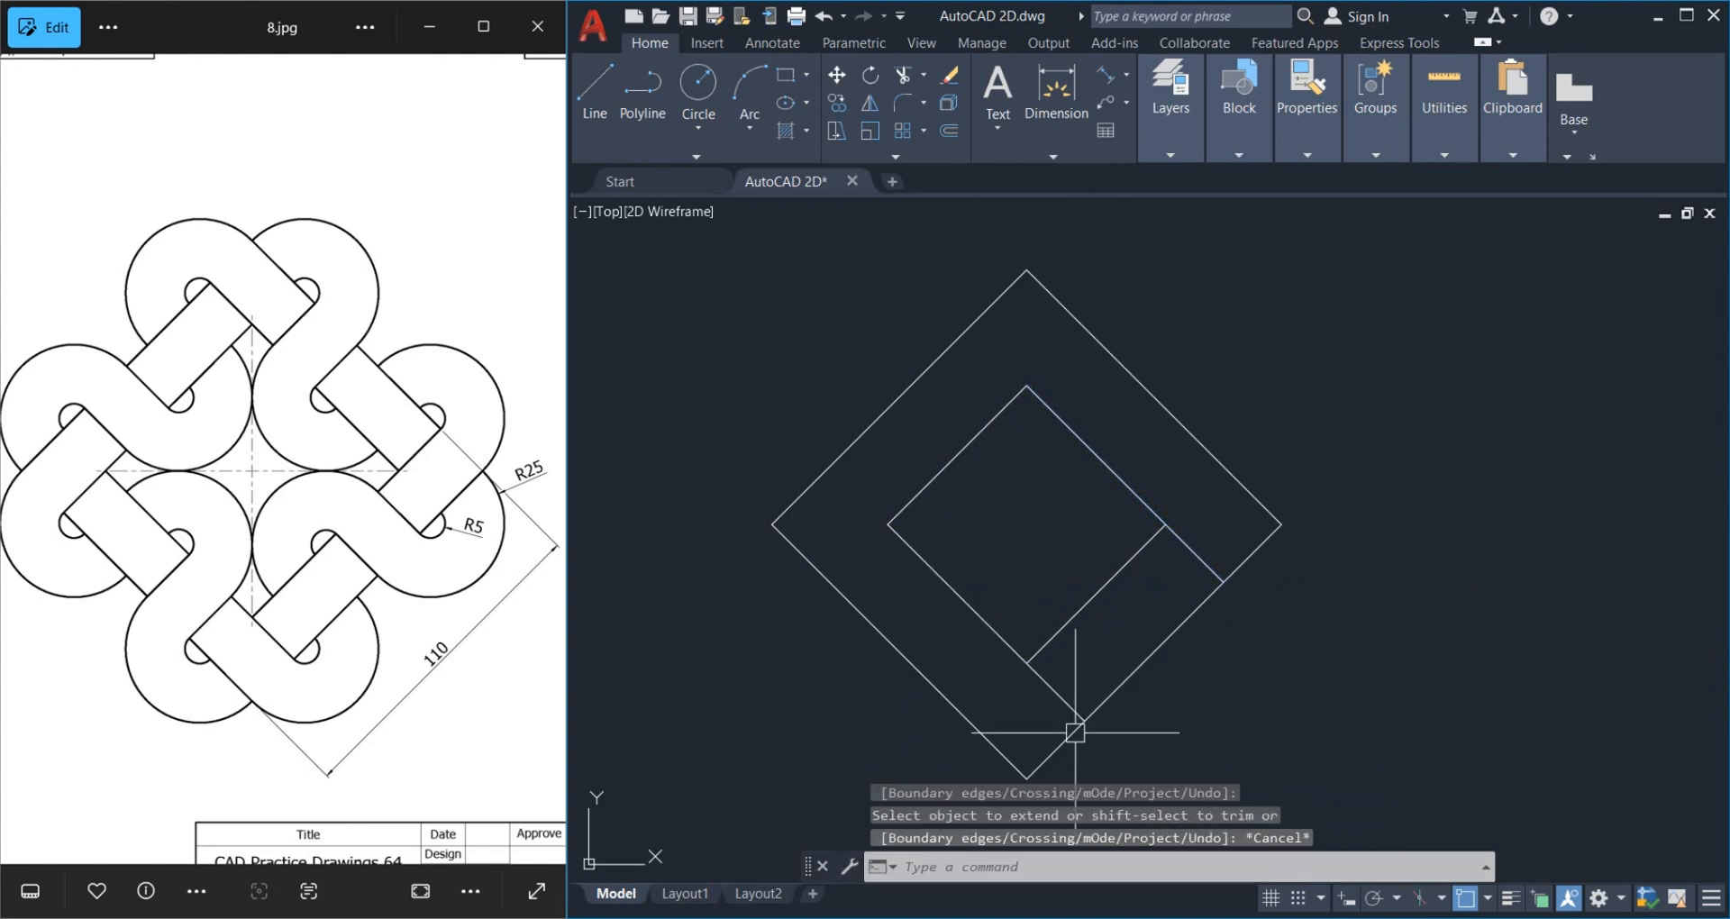
Draw a circle of radius 25 centred where the extended upper-right inner line meets the outer square's lower-right edge
{"action": "mouse_move", "coordinate": [1172, 583]}
{"action": "middle_mouse_down"}
{"action": "mouse_move", "coordinate": [1151, 579]}
{"action": "mouse_move", "coordinate": [1151, 552]}
{"action": "middle_mouse_up"}
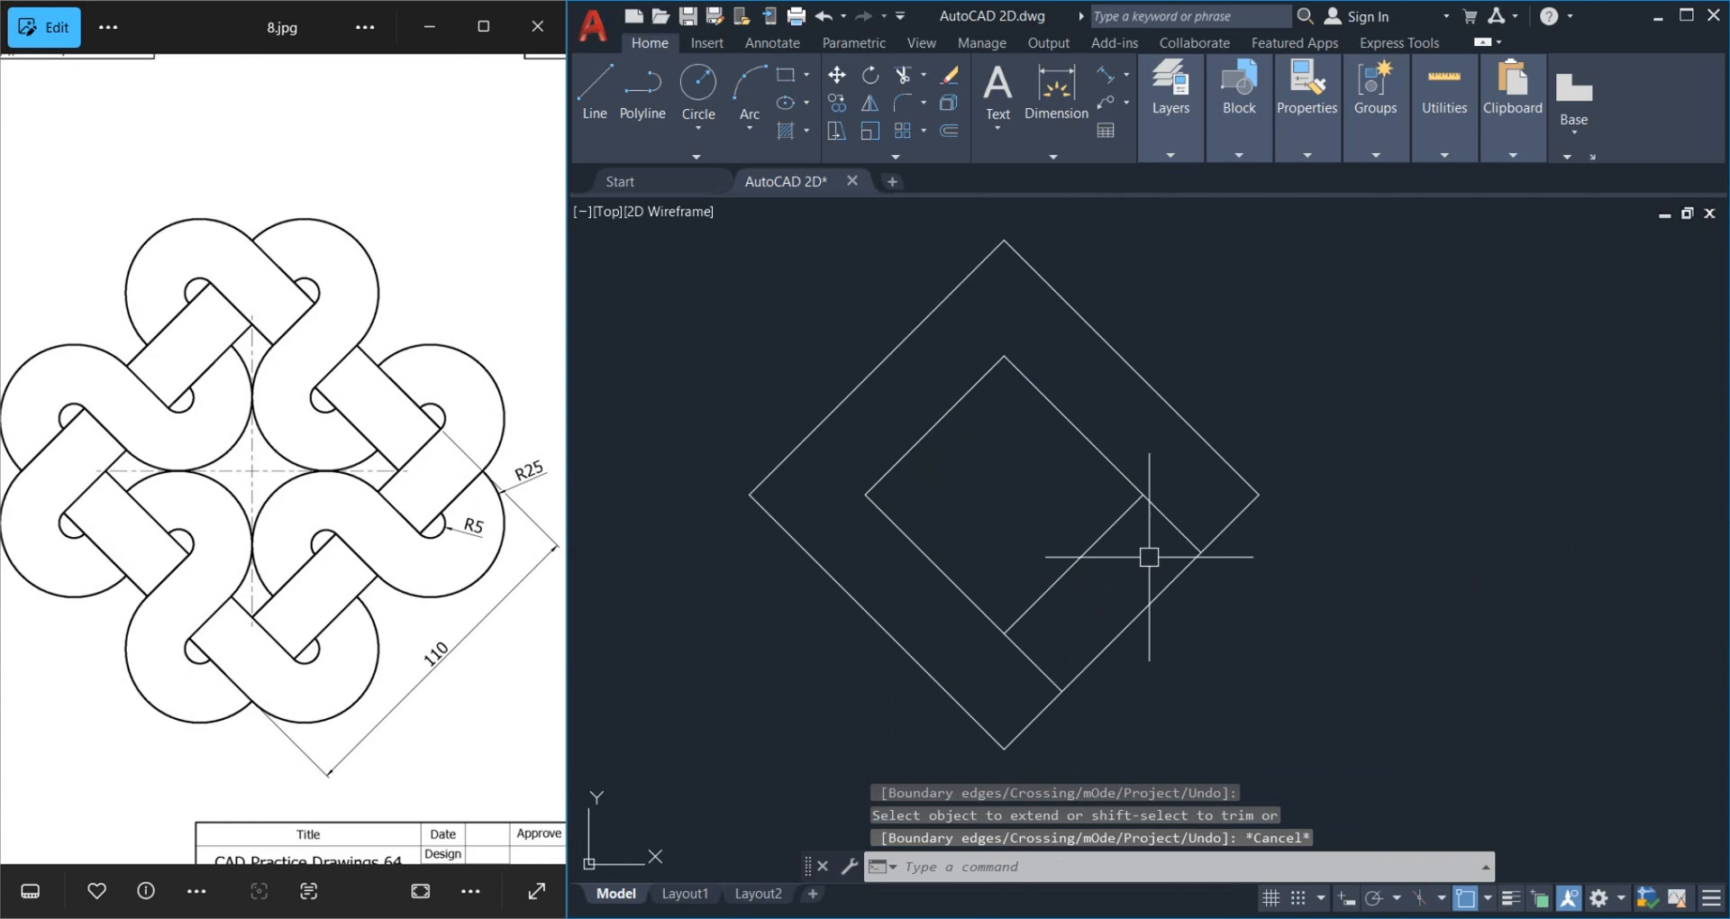
{"action": "left_click", "coordinate": [706, 86]}
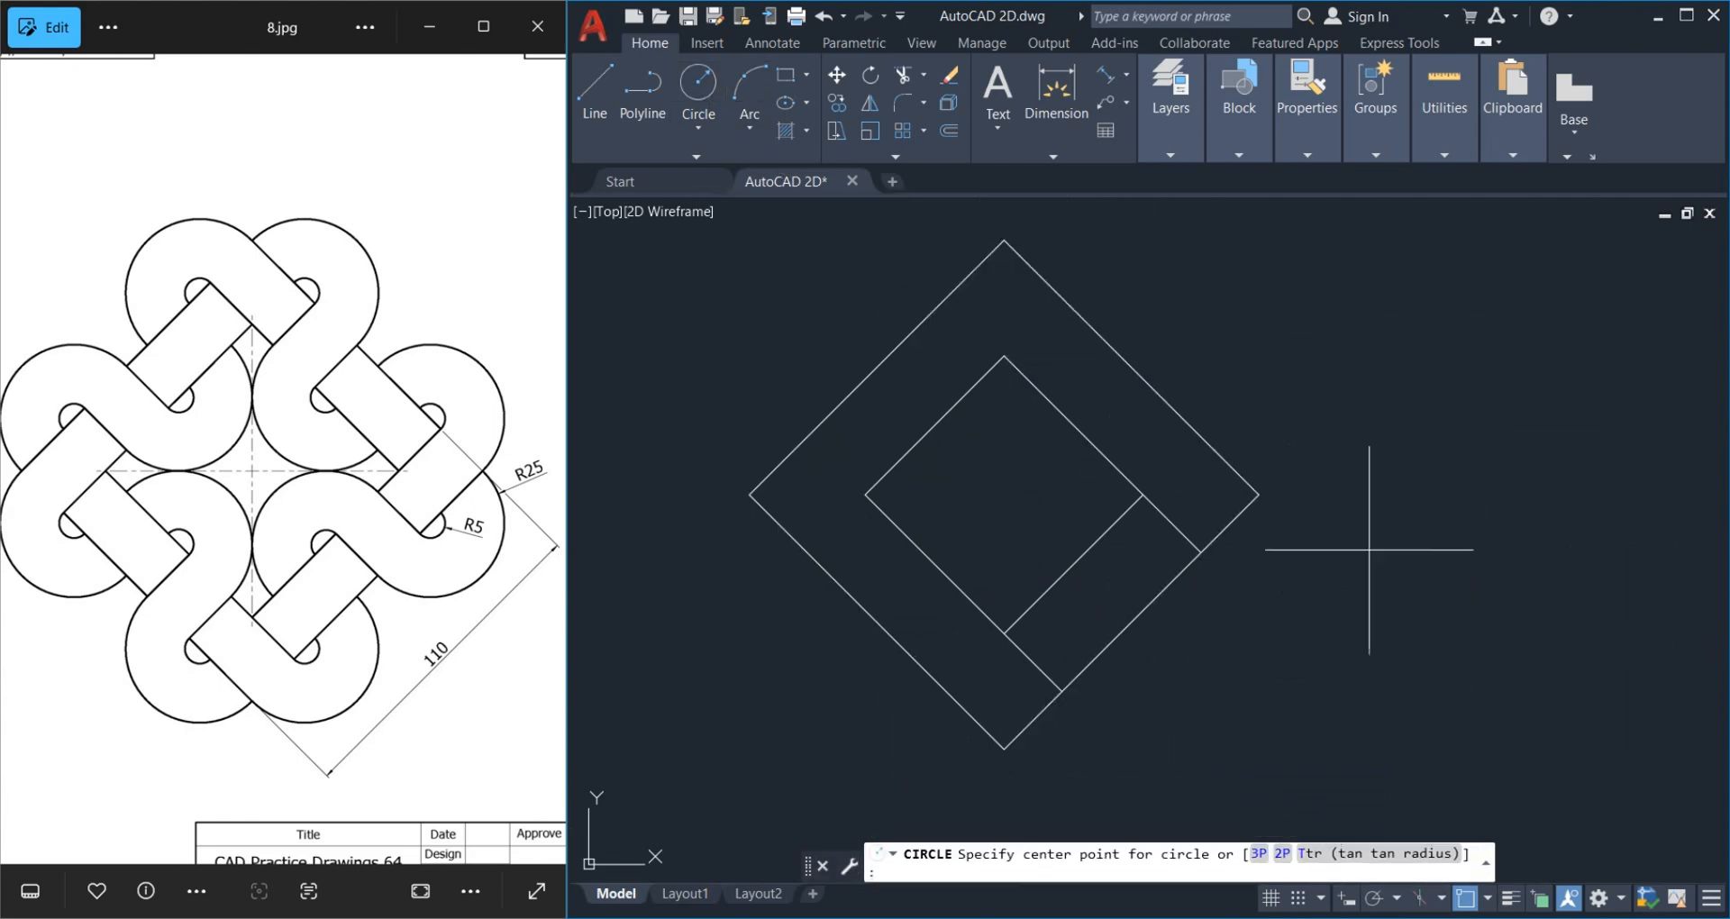
{"action": "left_click", "coordinate": [1201, 552]}
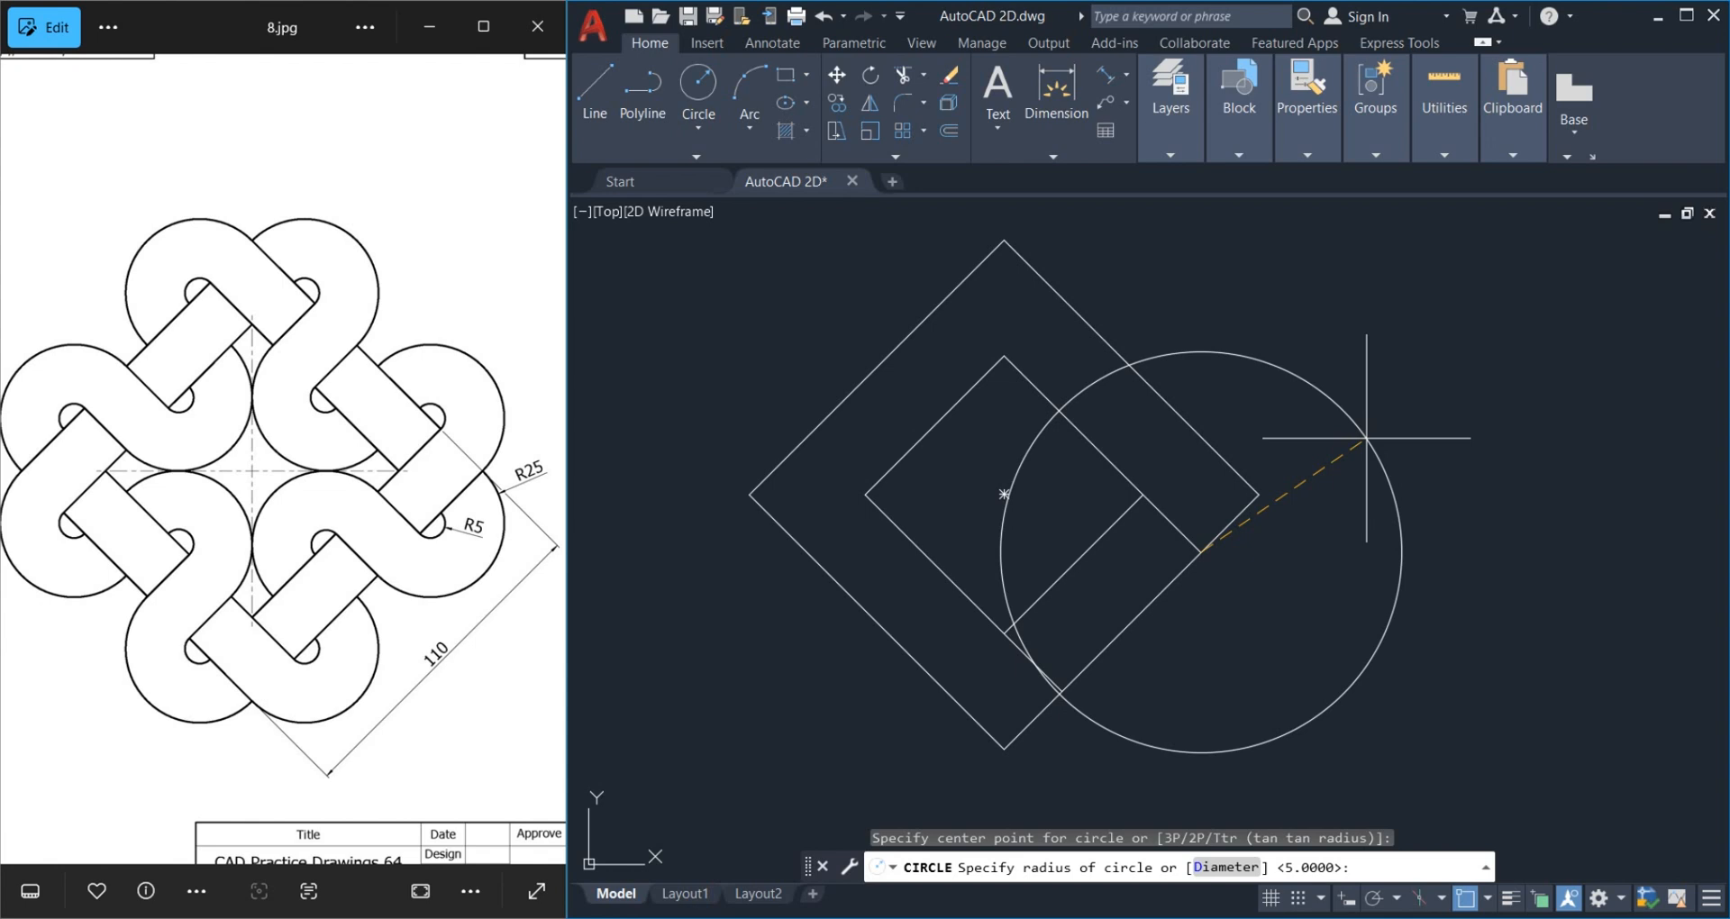
{"action": "type", "text": "25"}
{"action": "key", "text": "Return"}
Add a concentric circle of radius 5 at the centre of the radius 25 circle
{"action": "key", "text": "Return"}
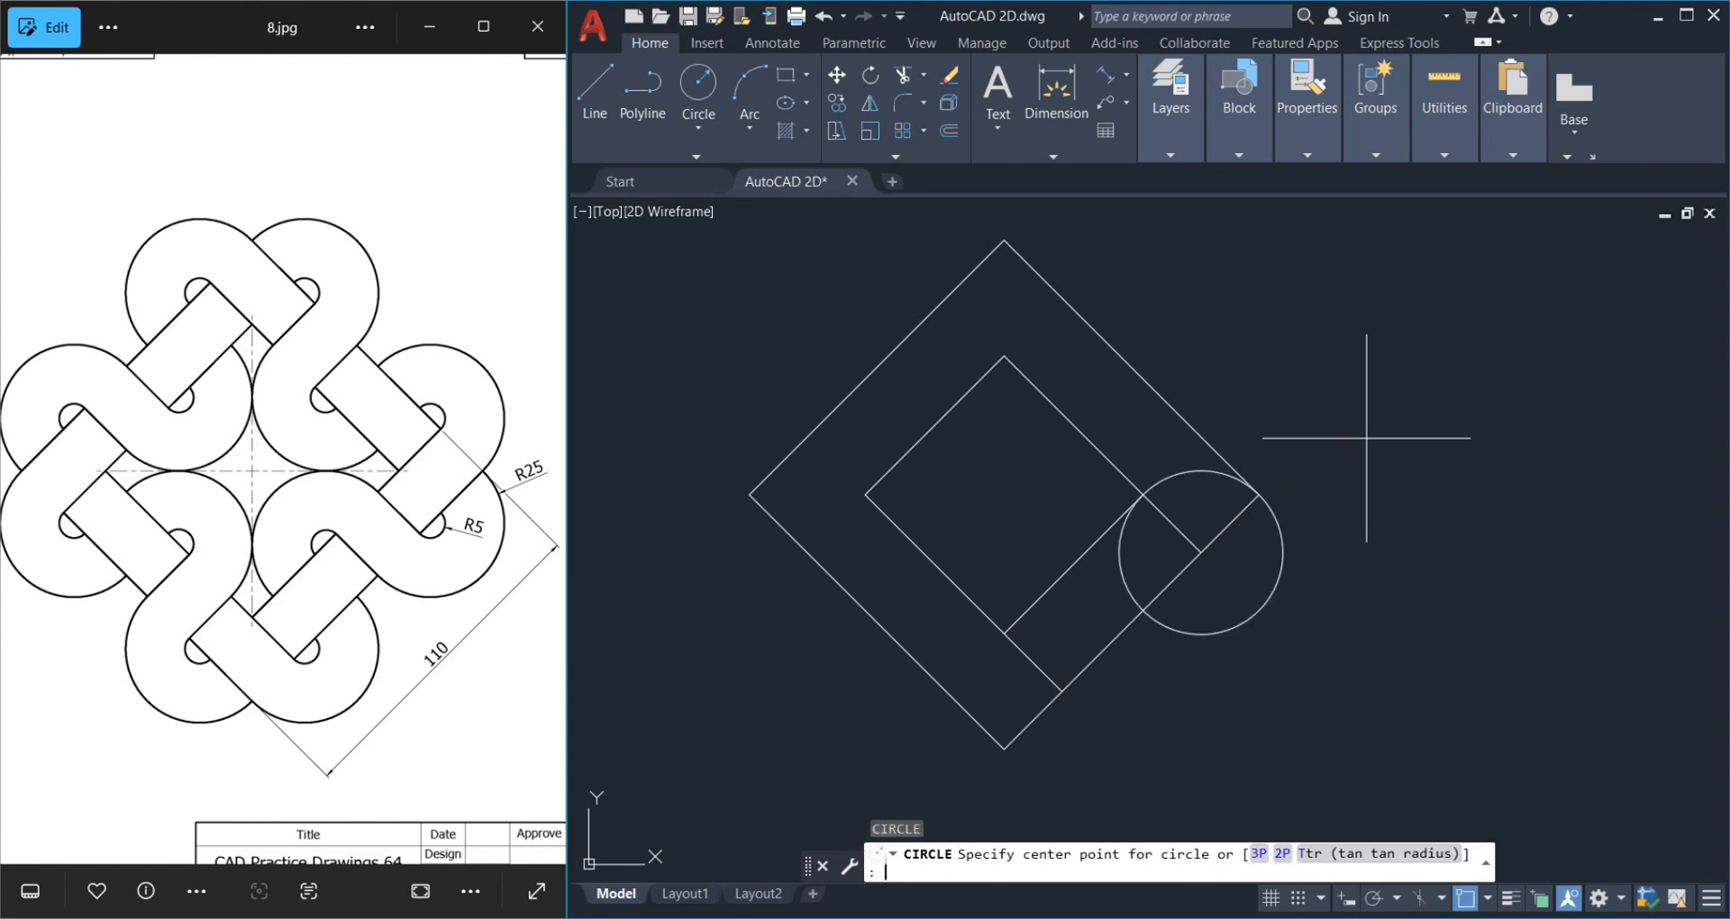
{"action": "left_click", "coordinate": [1201, 551]}
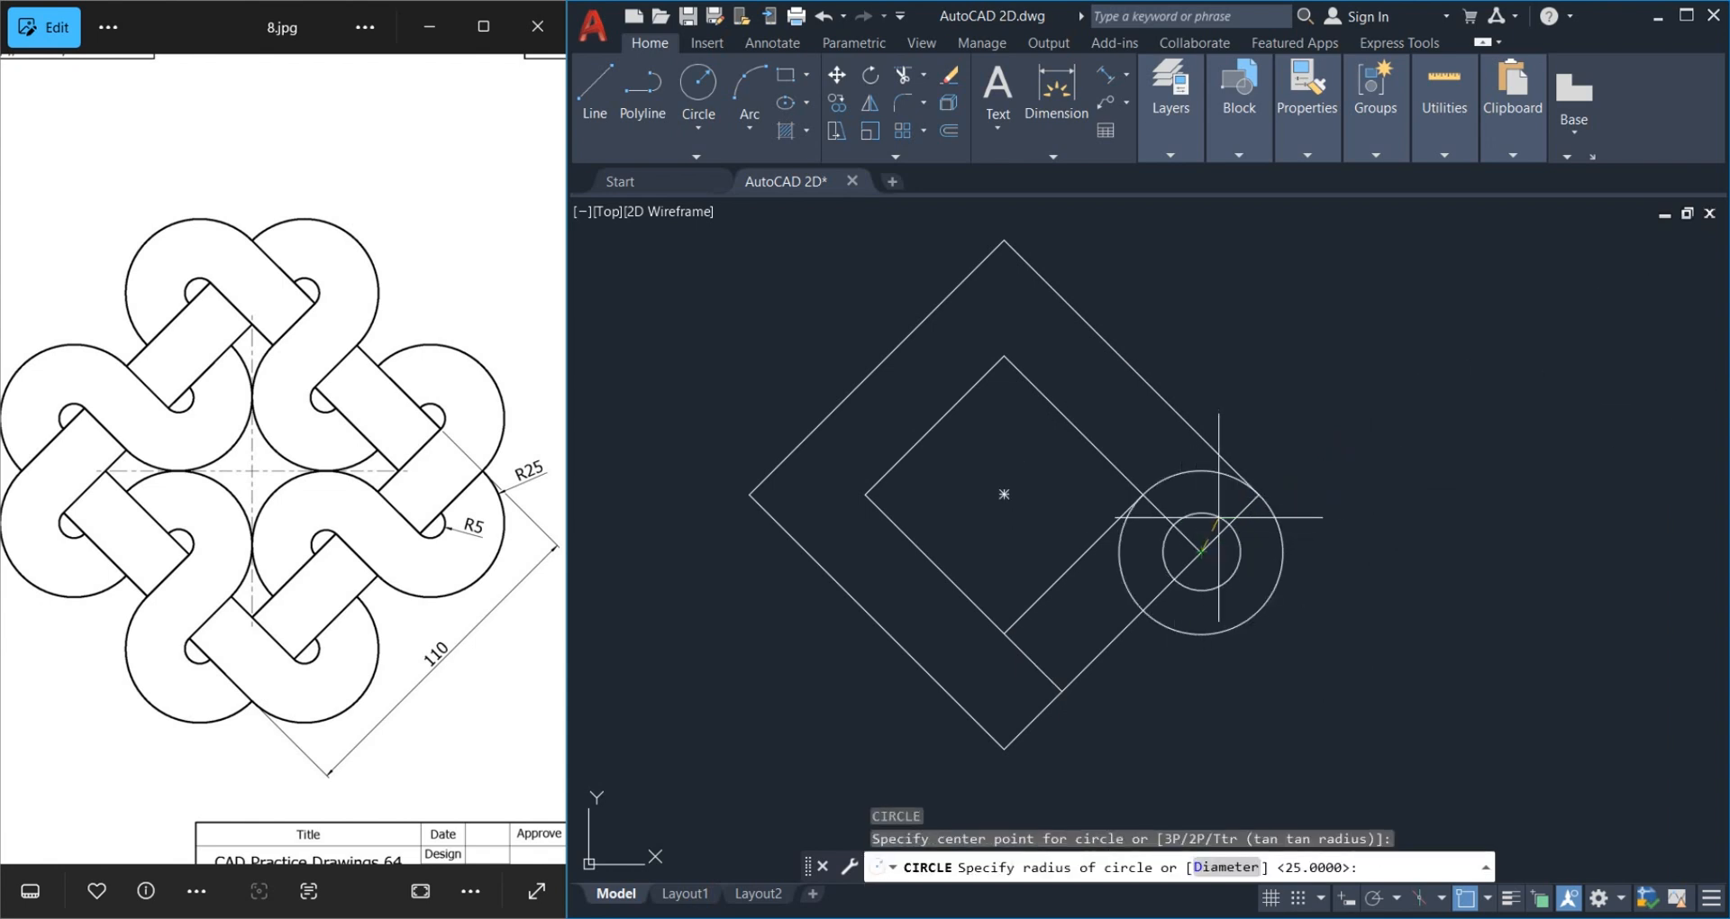
{"action": "type", "text": "5"}
{"action": "key", "text": "Return"}
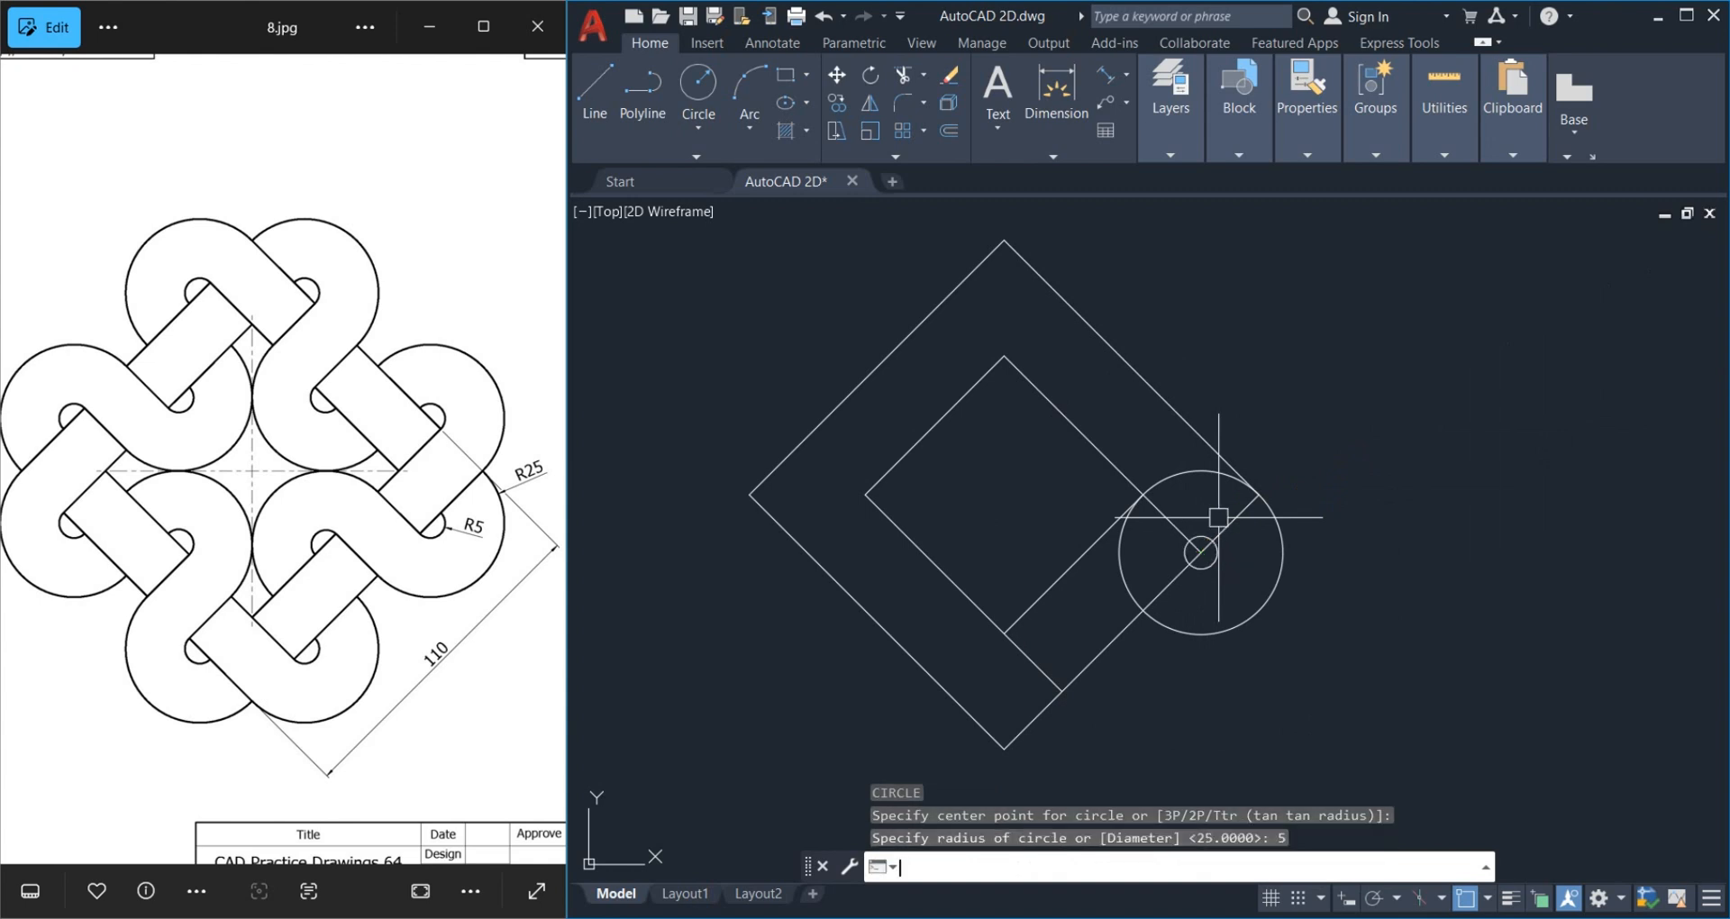
Trim away the halves of both concentric circles that lie inside the outer square
{"action": "scroll", "coordinate": [1218, 517], "scroll_direction": "up", "scroll_amount": 4}
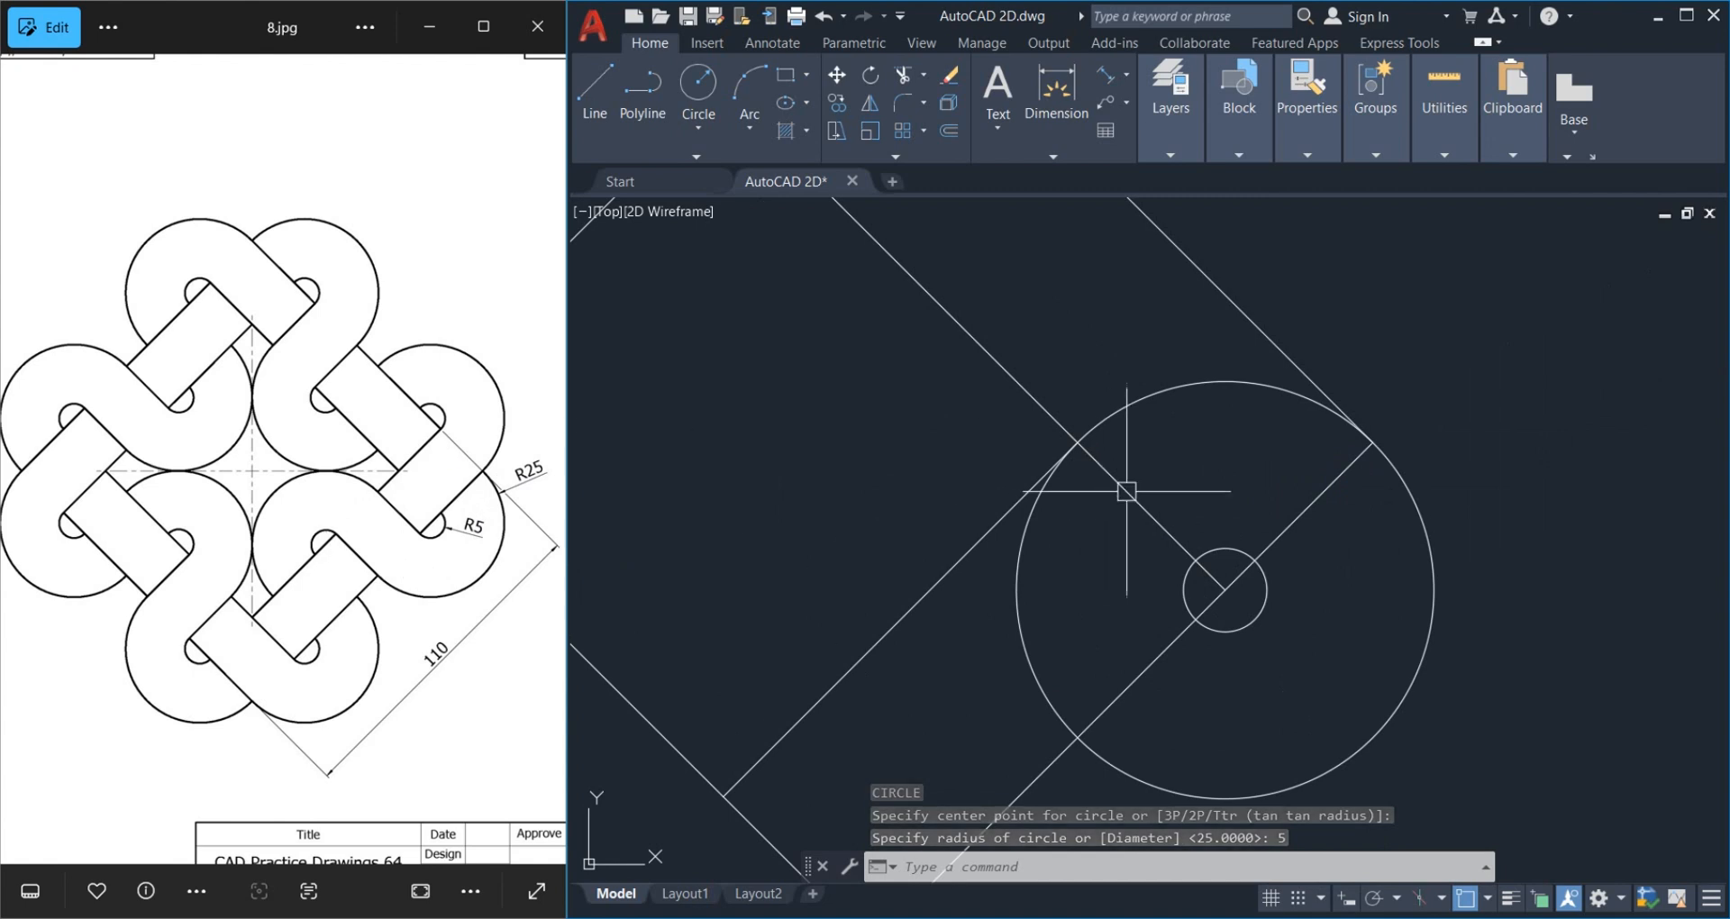
{"action": "middle_click_drag", "start_coordinate": [1220, 470], "coordinate": [1180, 454]}
{"action": "type", "text": "t"}
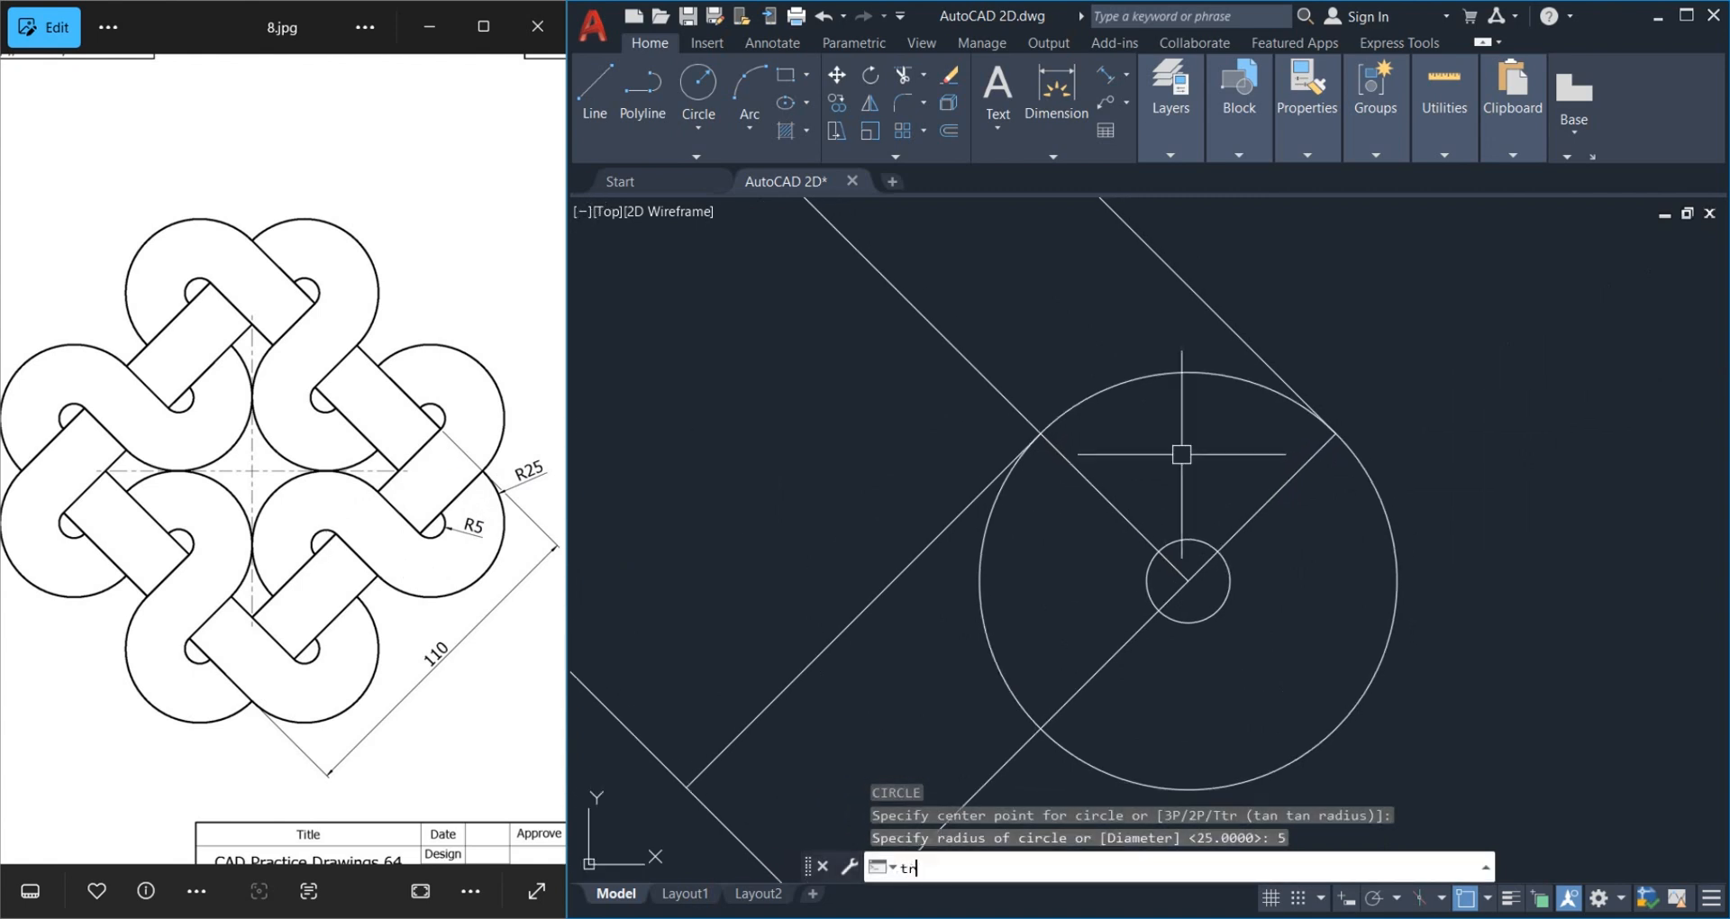
{"action": "type", "text": "r"}
{"action": "key", "text": "Return"}
{"action": "left_click", "coordinate": [1149, 384]}
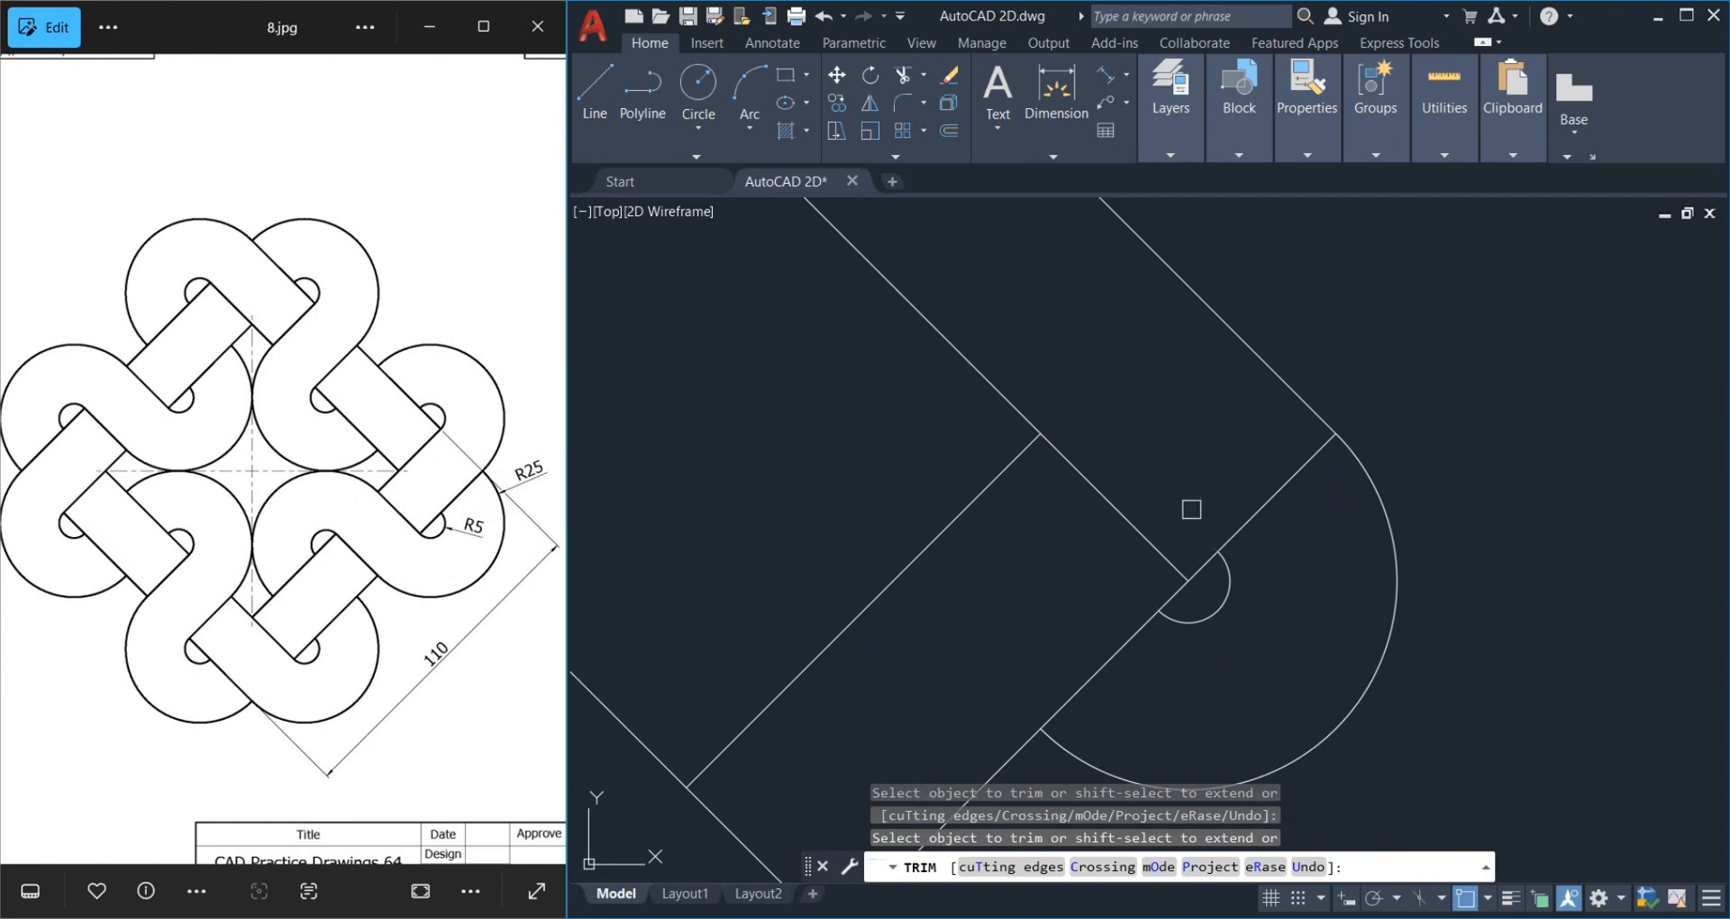
{"action": "key", "text": "Escape"}
Copy both semicircular arcs from their centre to the end of the extended lower-left inner line on the same outer edge
{"action": "left_click", "coordinate": [1185, 620]}
{"action": "left_click", "coordinate": [1379, 664]}
{"action": "scroll", "coordinate": [1305, 583], "scroll_direction": "down", "scroll_amount": 2}
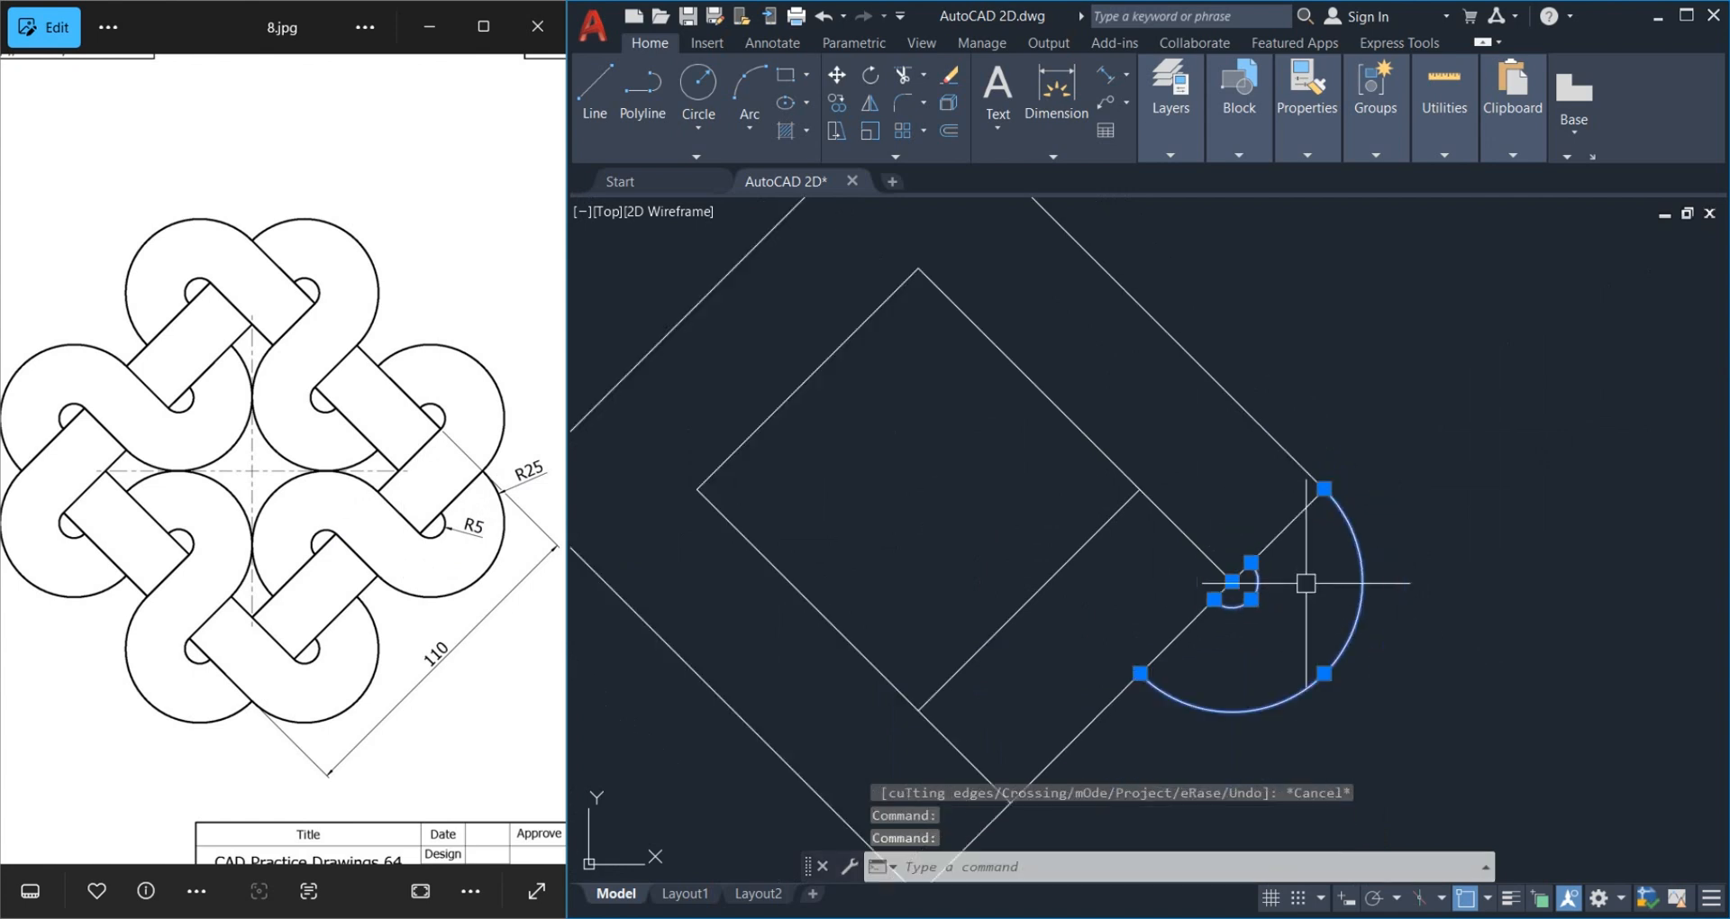
{"action": "scroll", "coordinate": [1306, 583], "scroll_direction": "up", "scroll_amount": 2}
{"action": "middle_click_drag", "start_coordinate": [1302, 613], "coordinate": [1367, 494]}
{"action": "type", "text": "c"}
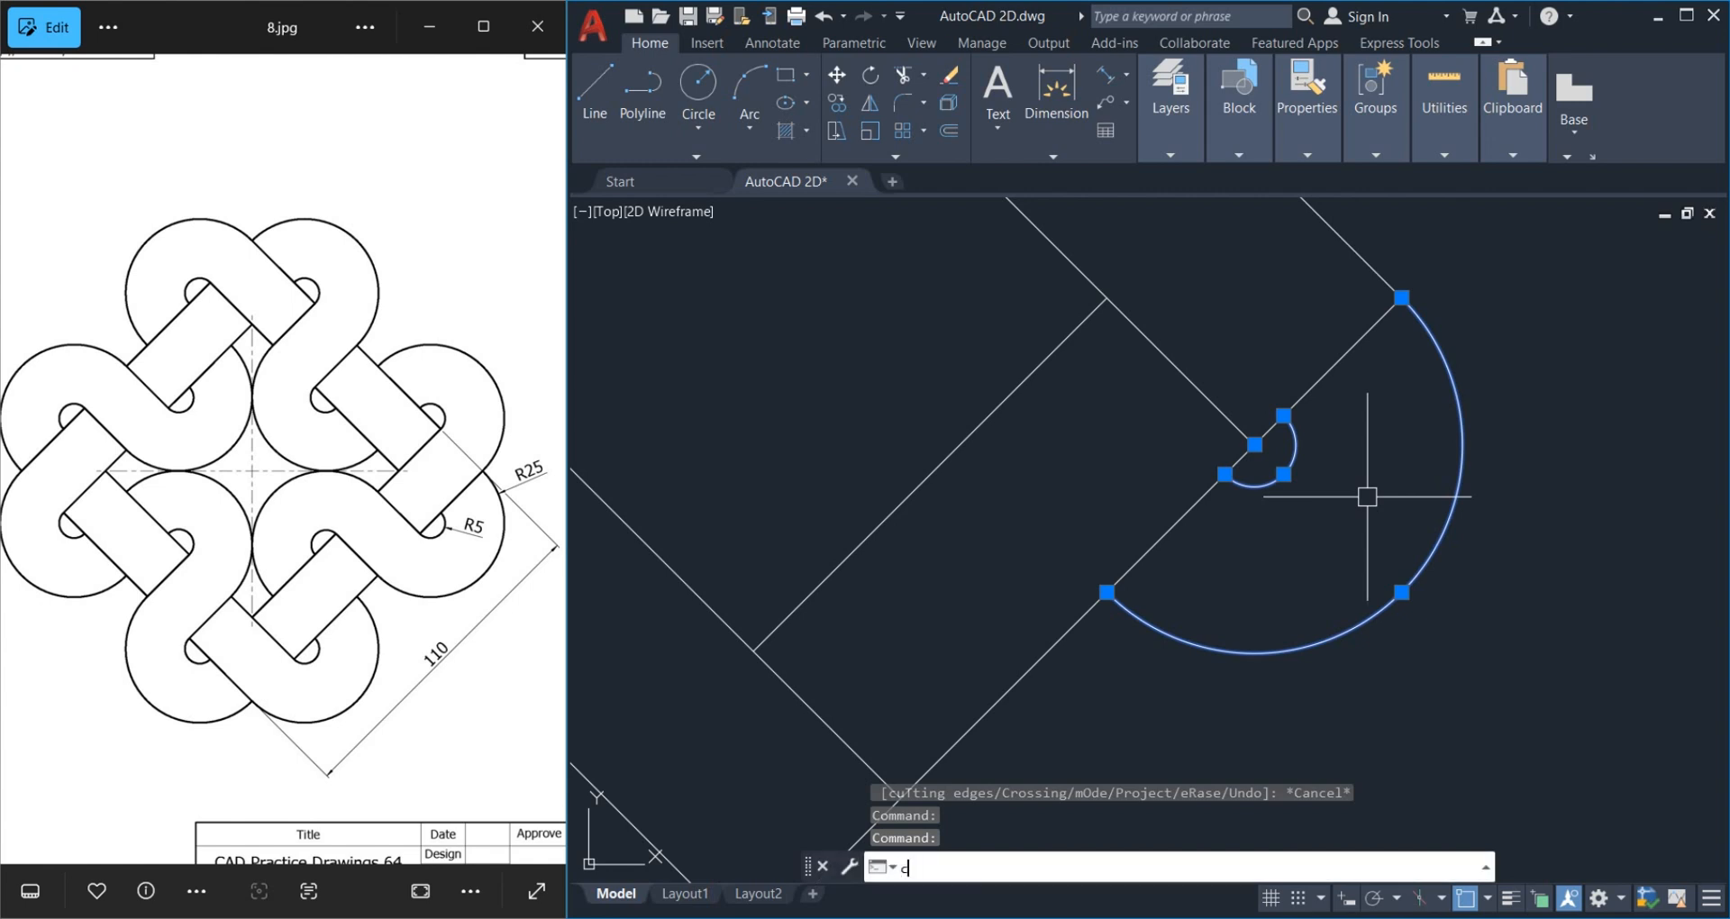
{"action": "type", "text": "o"}
{"action": "key", "text": "Return"}
{"action": "left_click", "coordinate": [1253, 445]}
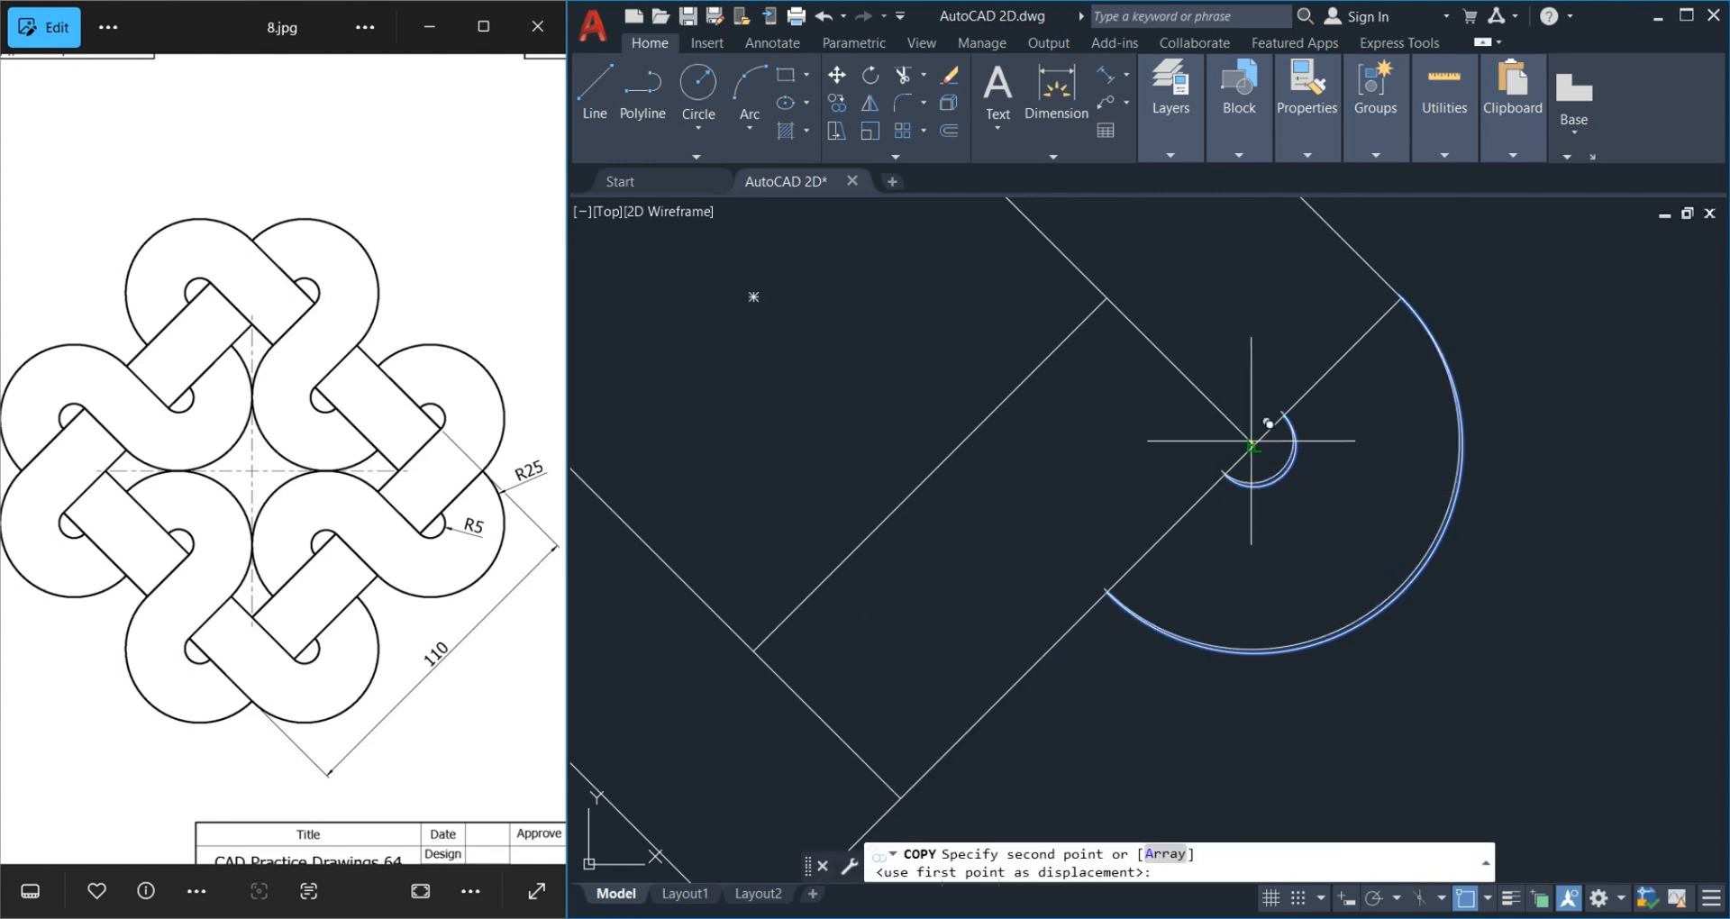
{"action": "middle_click_drag", "start_coordinate": [1254, 445], "coordinate": [1456, 120]}
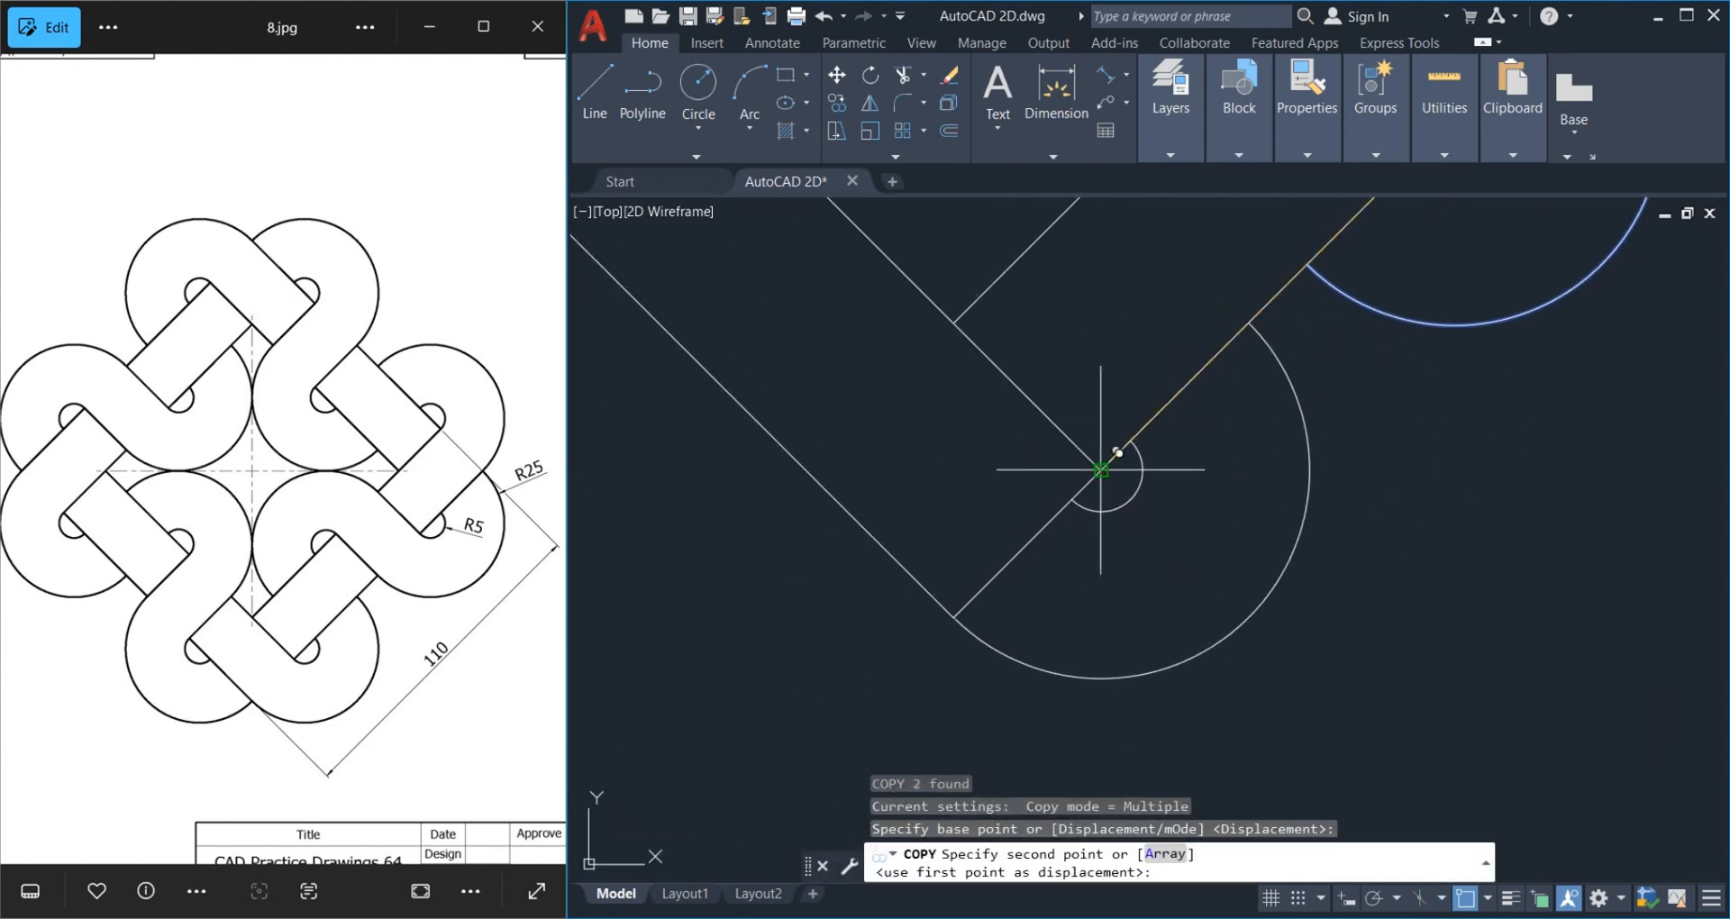
{"action": "left_click", "coordinate": [1101, 469]}
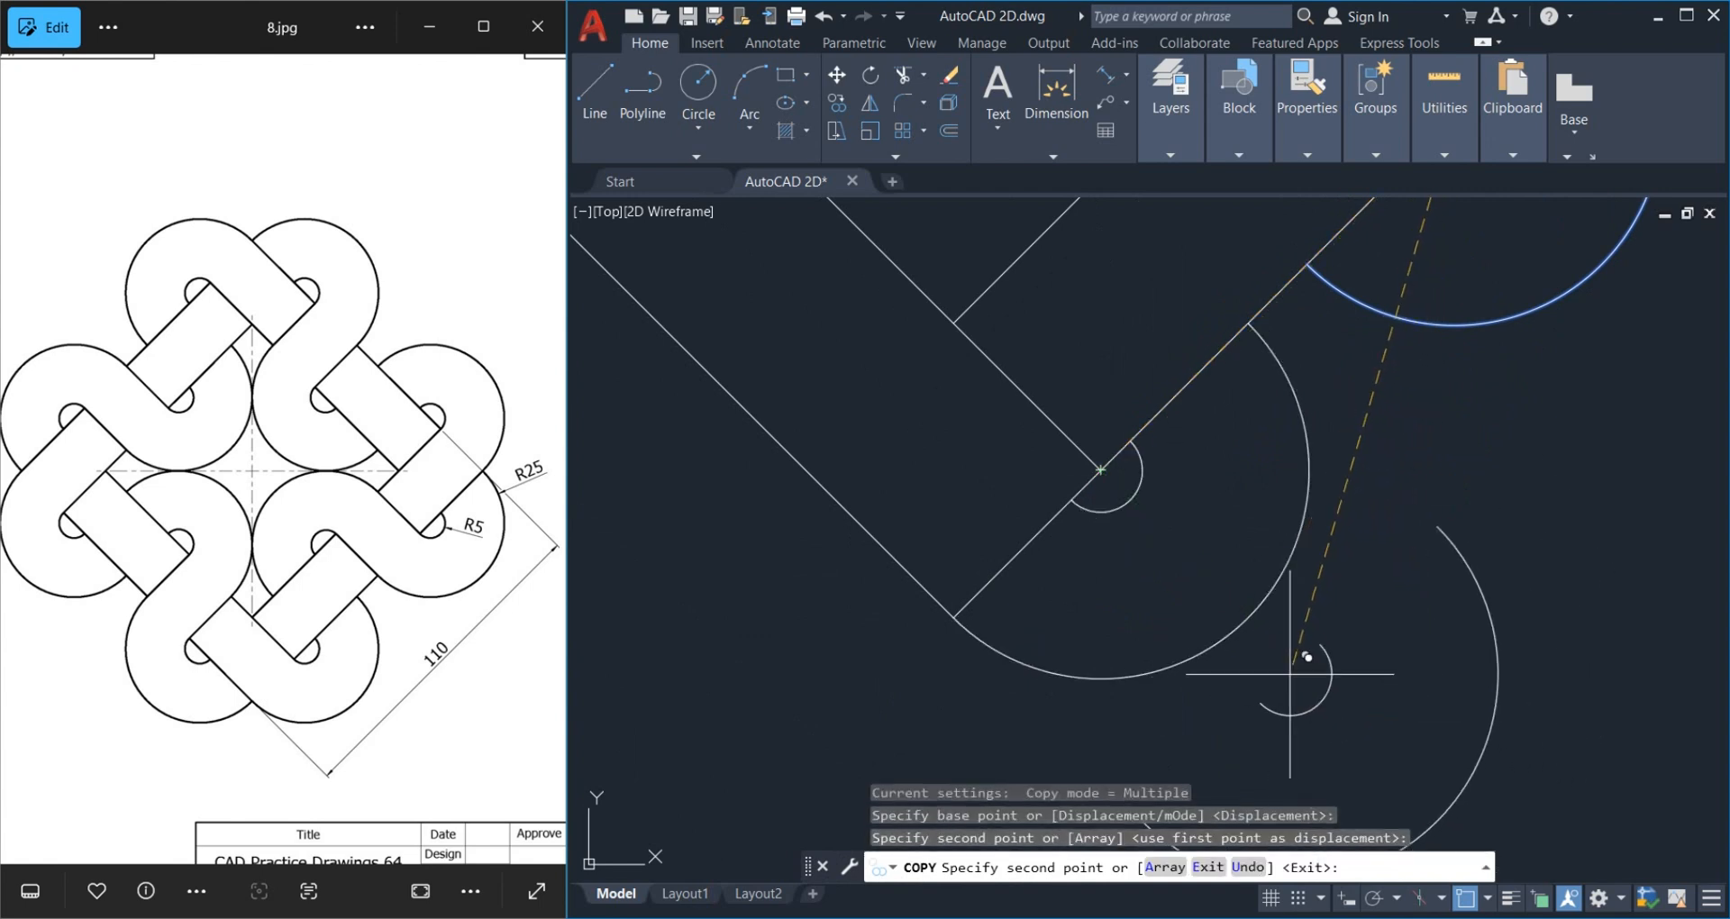
{"action": "key", "text": "Return"}
{"action": "scroll", "coordinate": [1154, 496], "scroll_direction": "up", "scroll_amount": 6}
{"action": "scroll", "coordinate": [1079, 485], "scroll_direction": "down", "scroll_amount": 10}
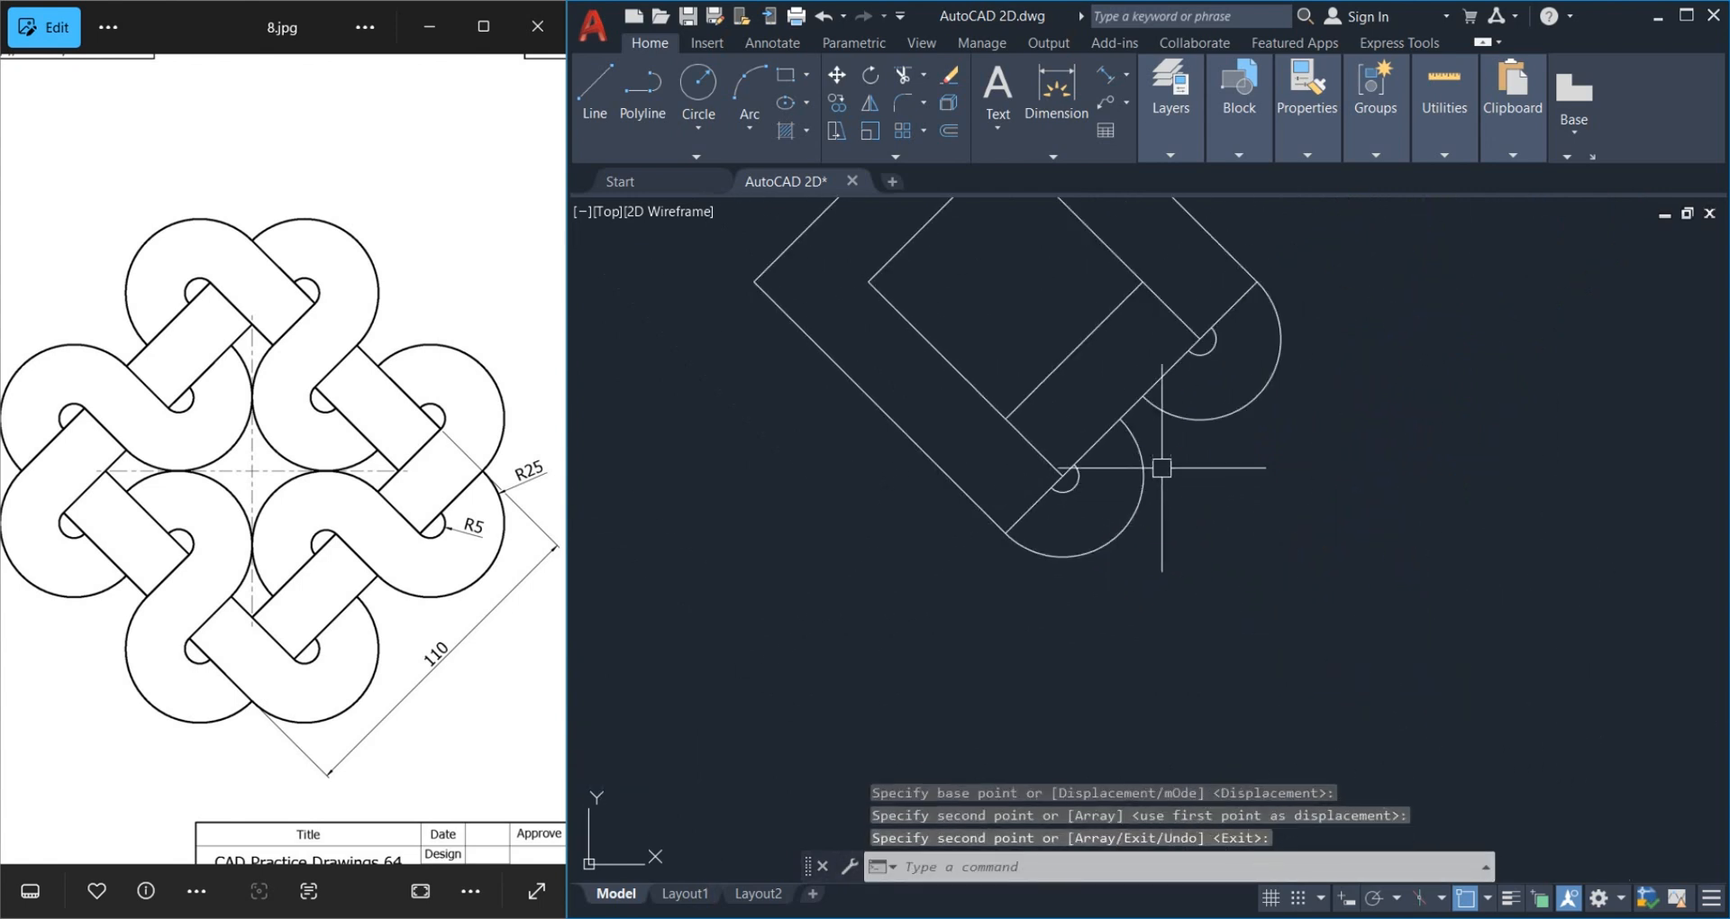
{"action": "scroll", "coordinate": [1150, 529], "scroll_direction": "up", "scroll_amount": 2}
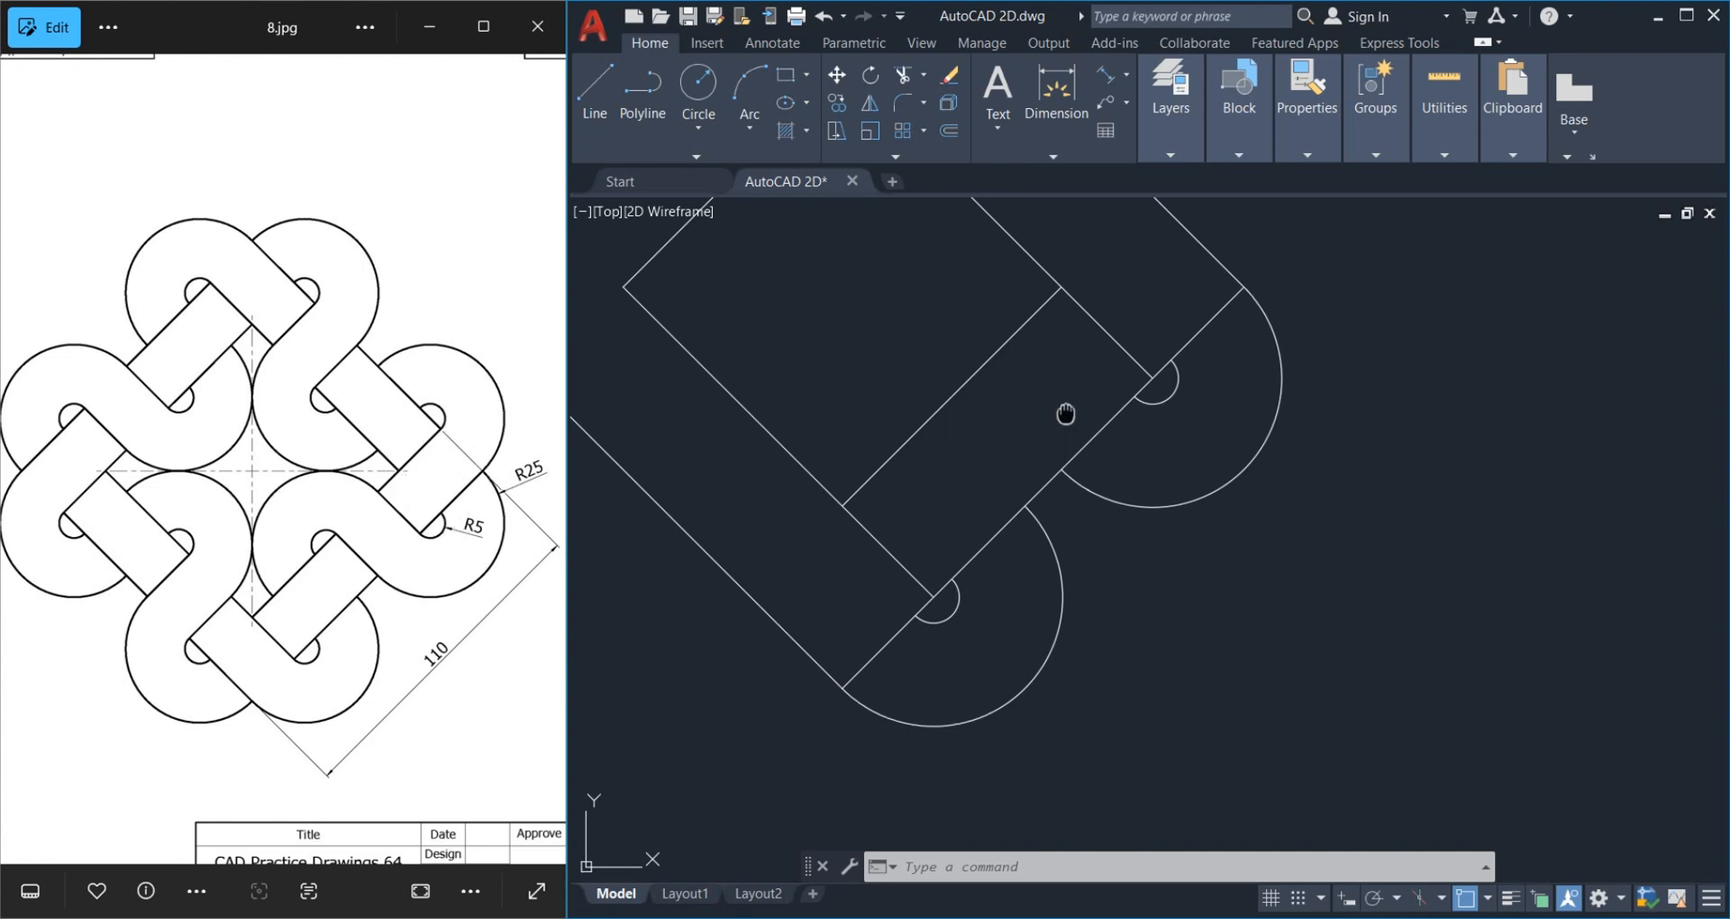
{"action": "middle_click_drag", "start_coordinate": [1063, 409], "coordinate": [1069, 456]}
{"action": "left_click", "coordinate": [1091, 465]}
{"action": "key", "text": "Escape"}
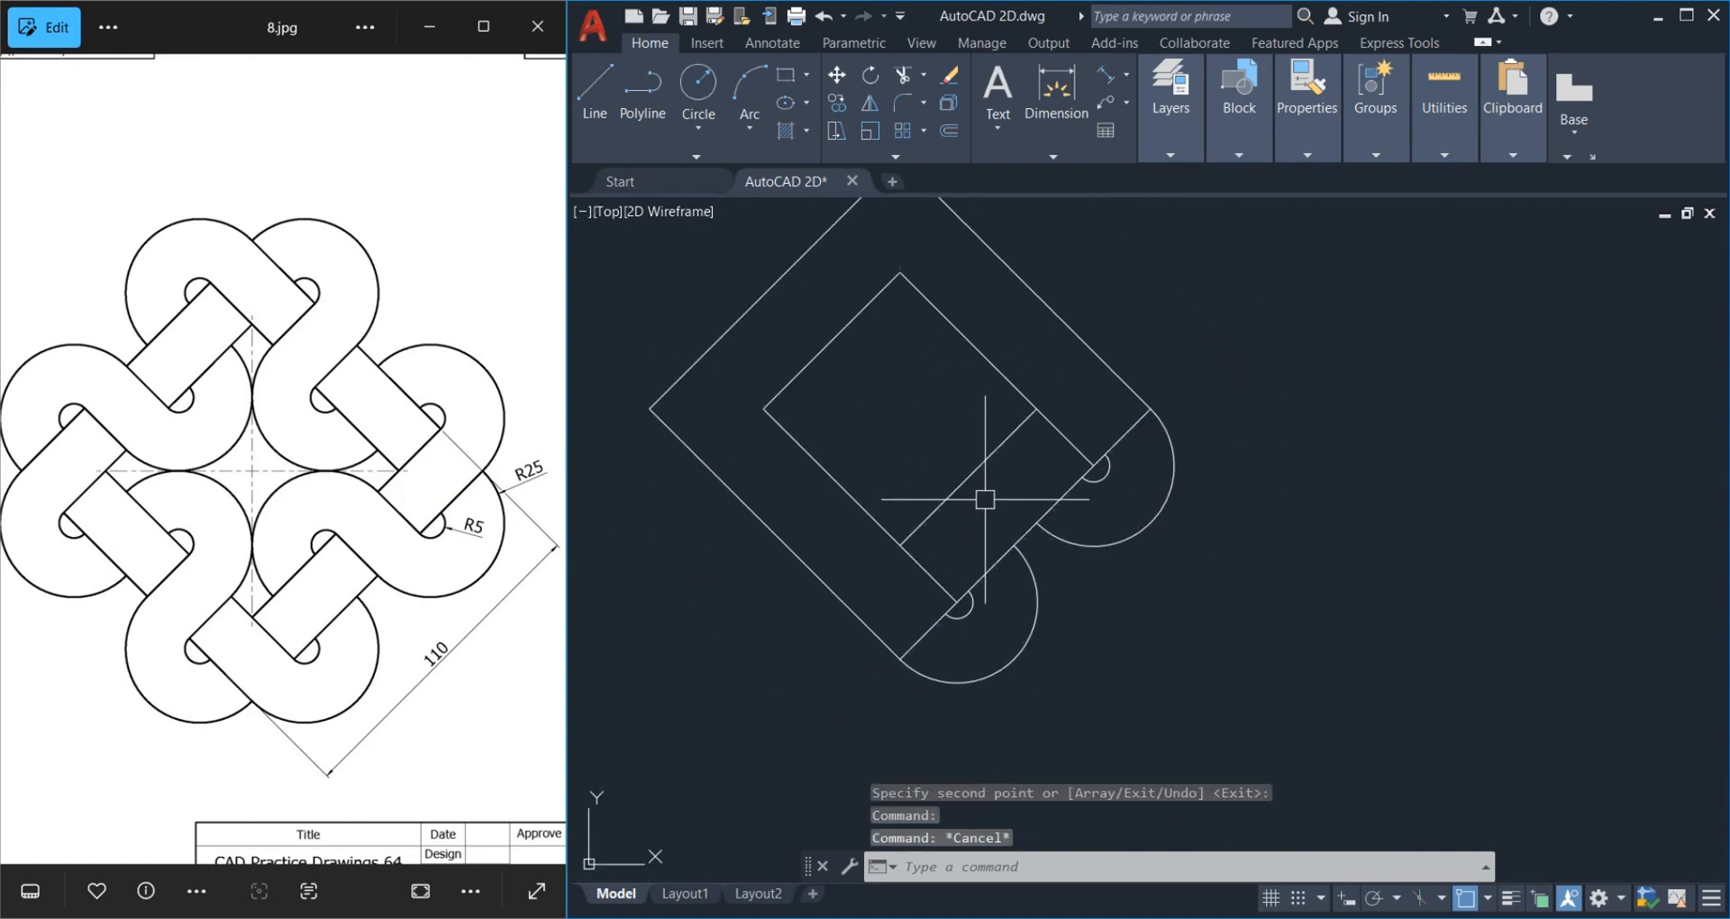
Delete the inner rectangle's lines, including their extensions to the outer square's lower-right edge
{"action": "scroll", "coordinate": [991, 527], "scroll_direction": "down", "scroll_amount": 2}
{"action": "left_click", "coordinate": [1020, 534]}
{"action": "left_click", "coordinate": [784, 336]}
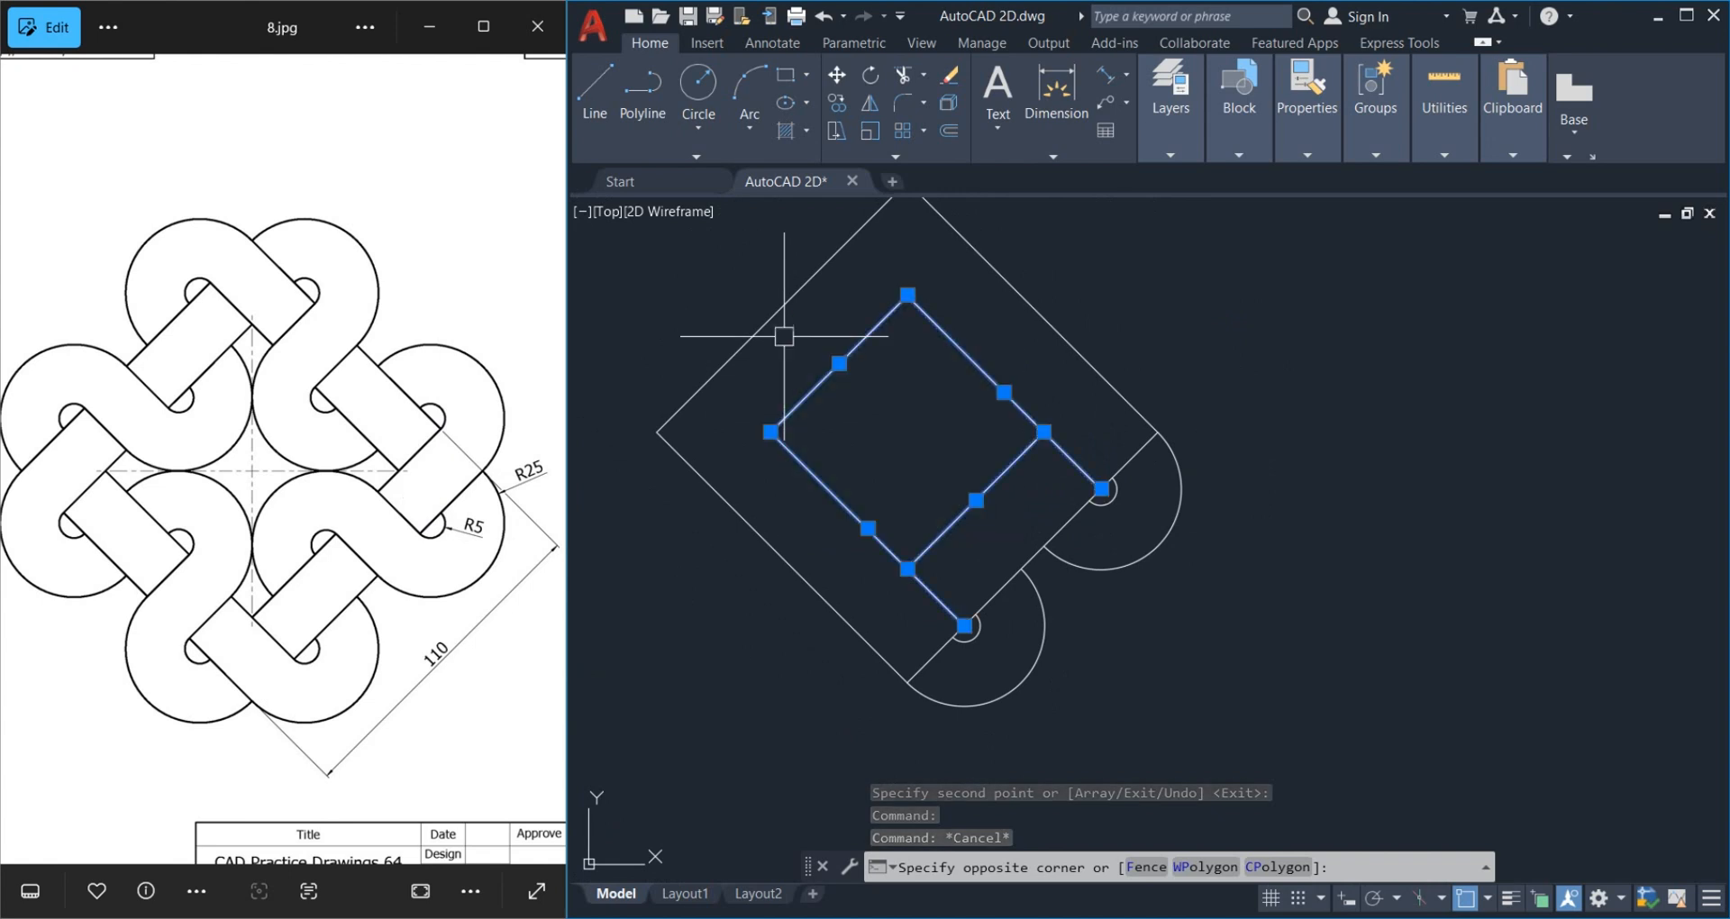
{"action": "key", "text": "Delete"}
Offset the outer square 20 inward to create a concentric inner square
{"action": "type", "text": "o"}
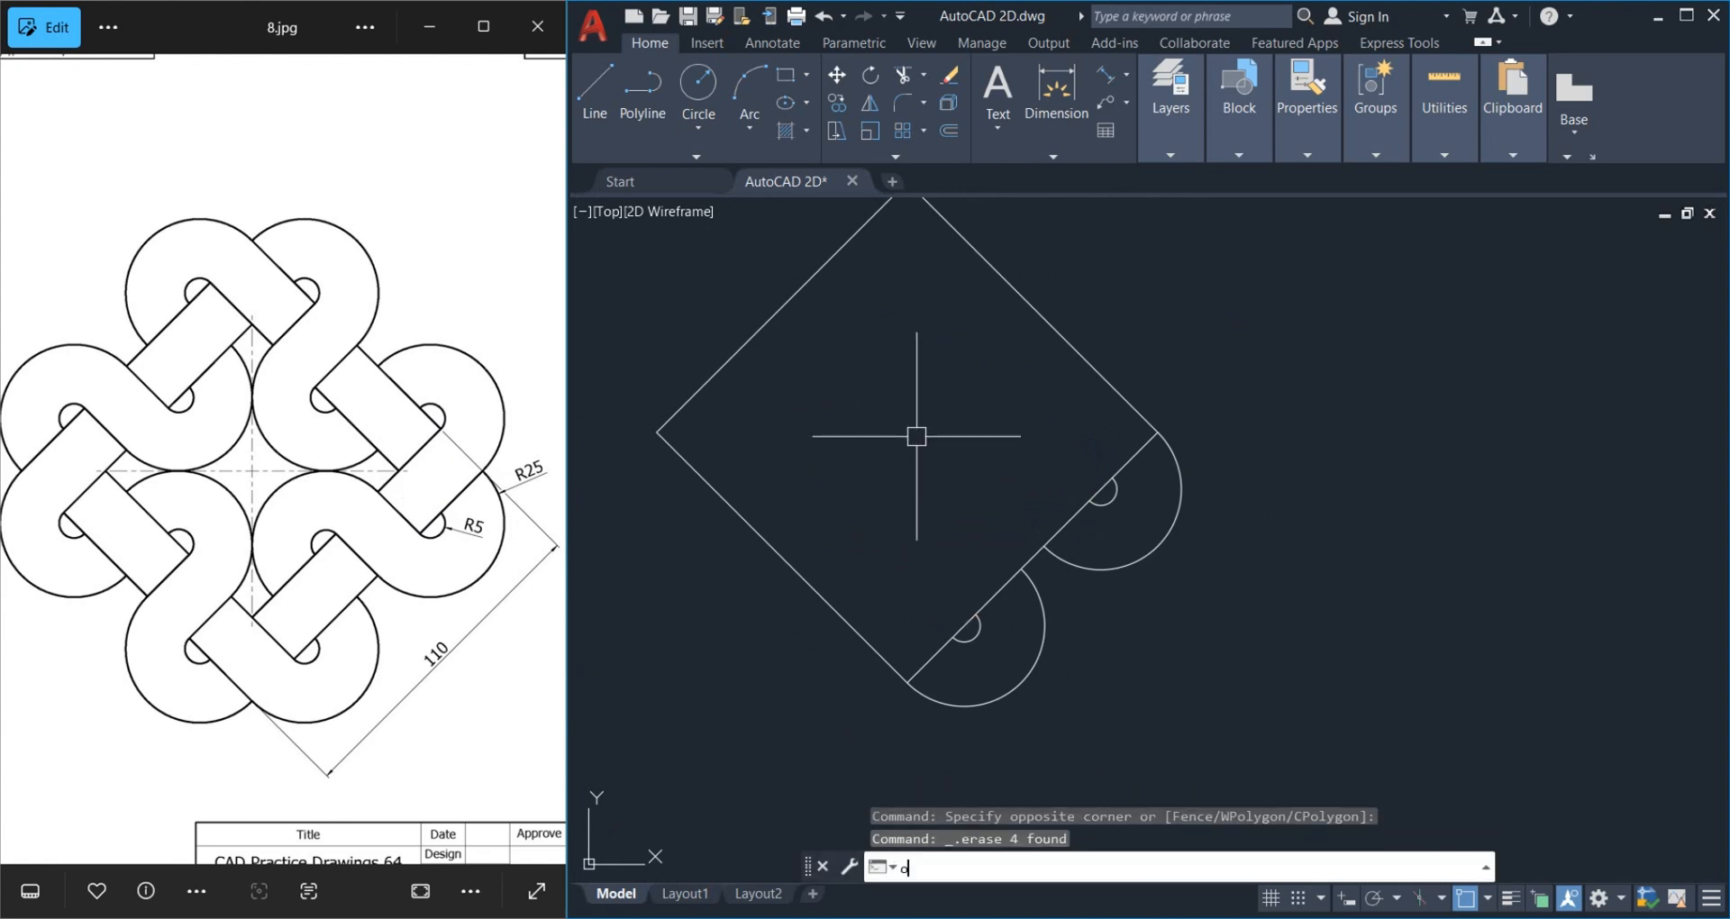
{"action": "key", "text": "Return"}
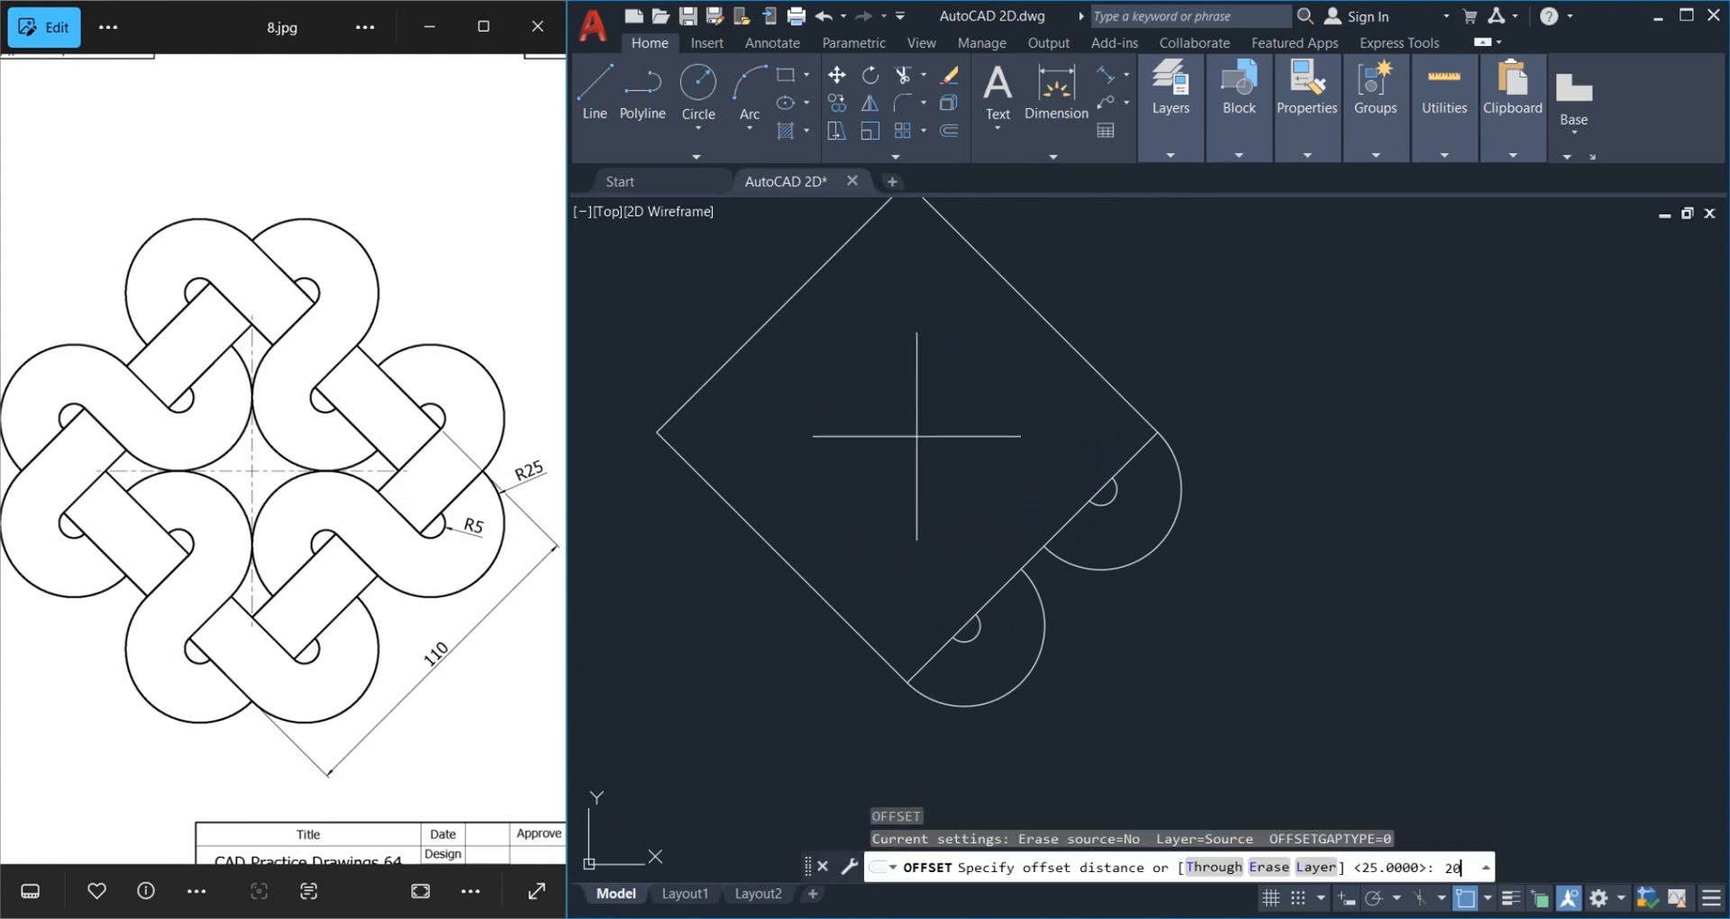
{"action": "key", "text": "Return"}
{"action": "left_click", "coordinate": [1073, 348]}
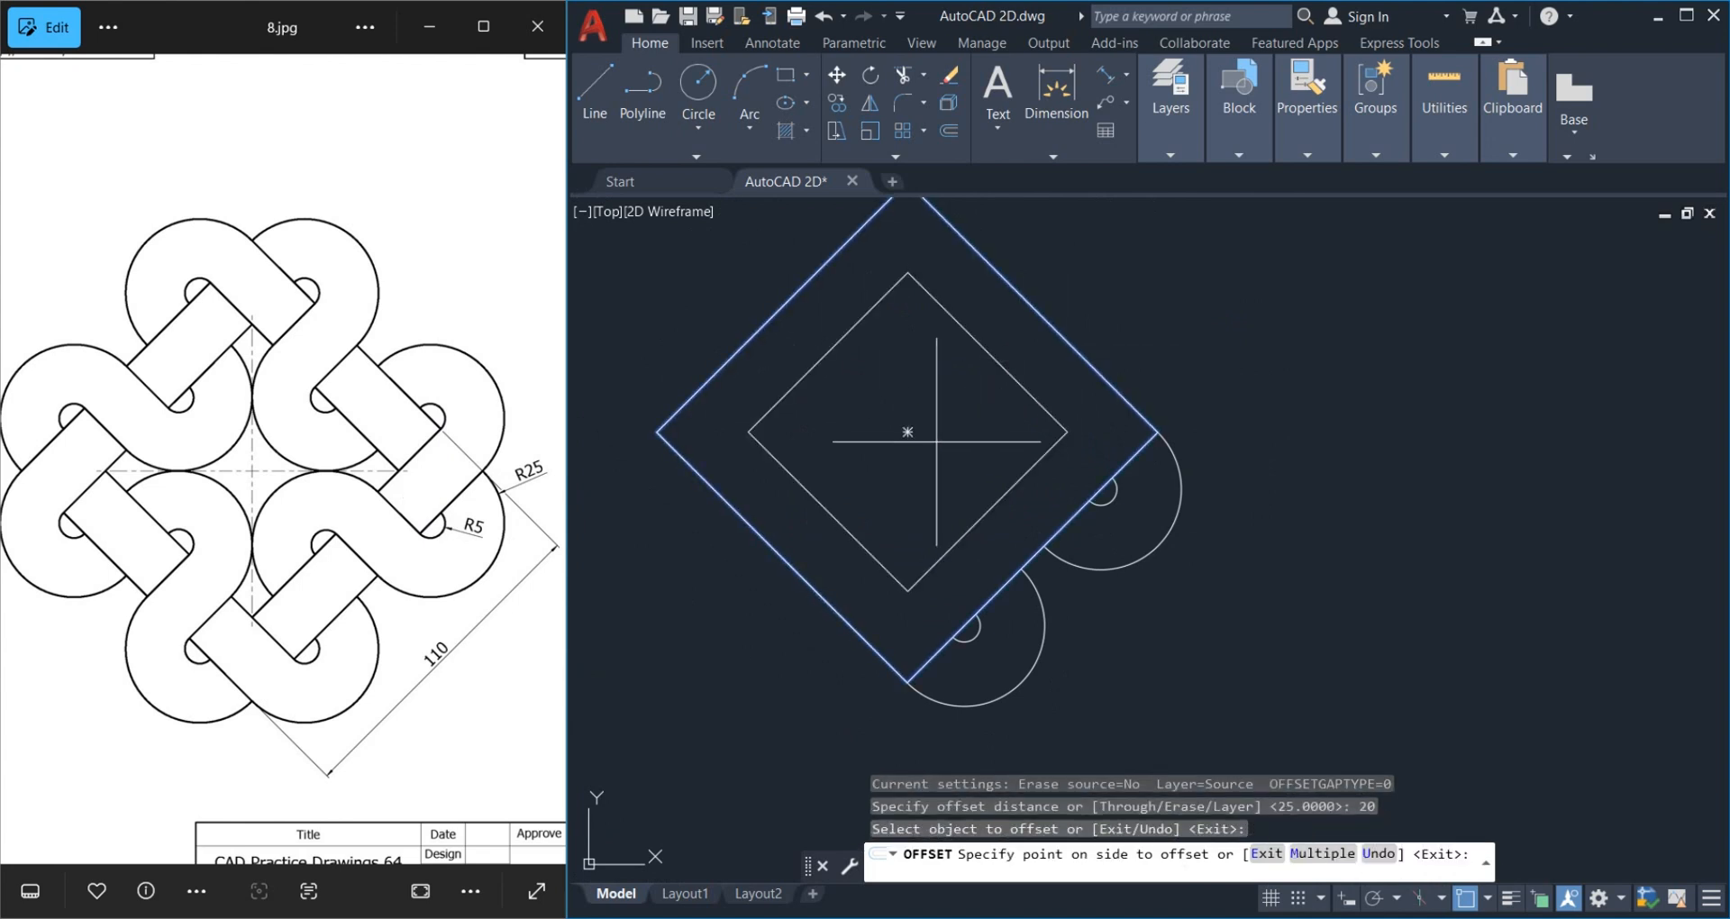
{"action": "left_click", "coordinate": [904, 429]}
{"action": "key", "text": "Escape"}
{"action": "scroll", "coordinate": [989, 543], "scroll_direction": "up", "scroll_amount": 2}
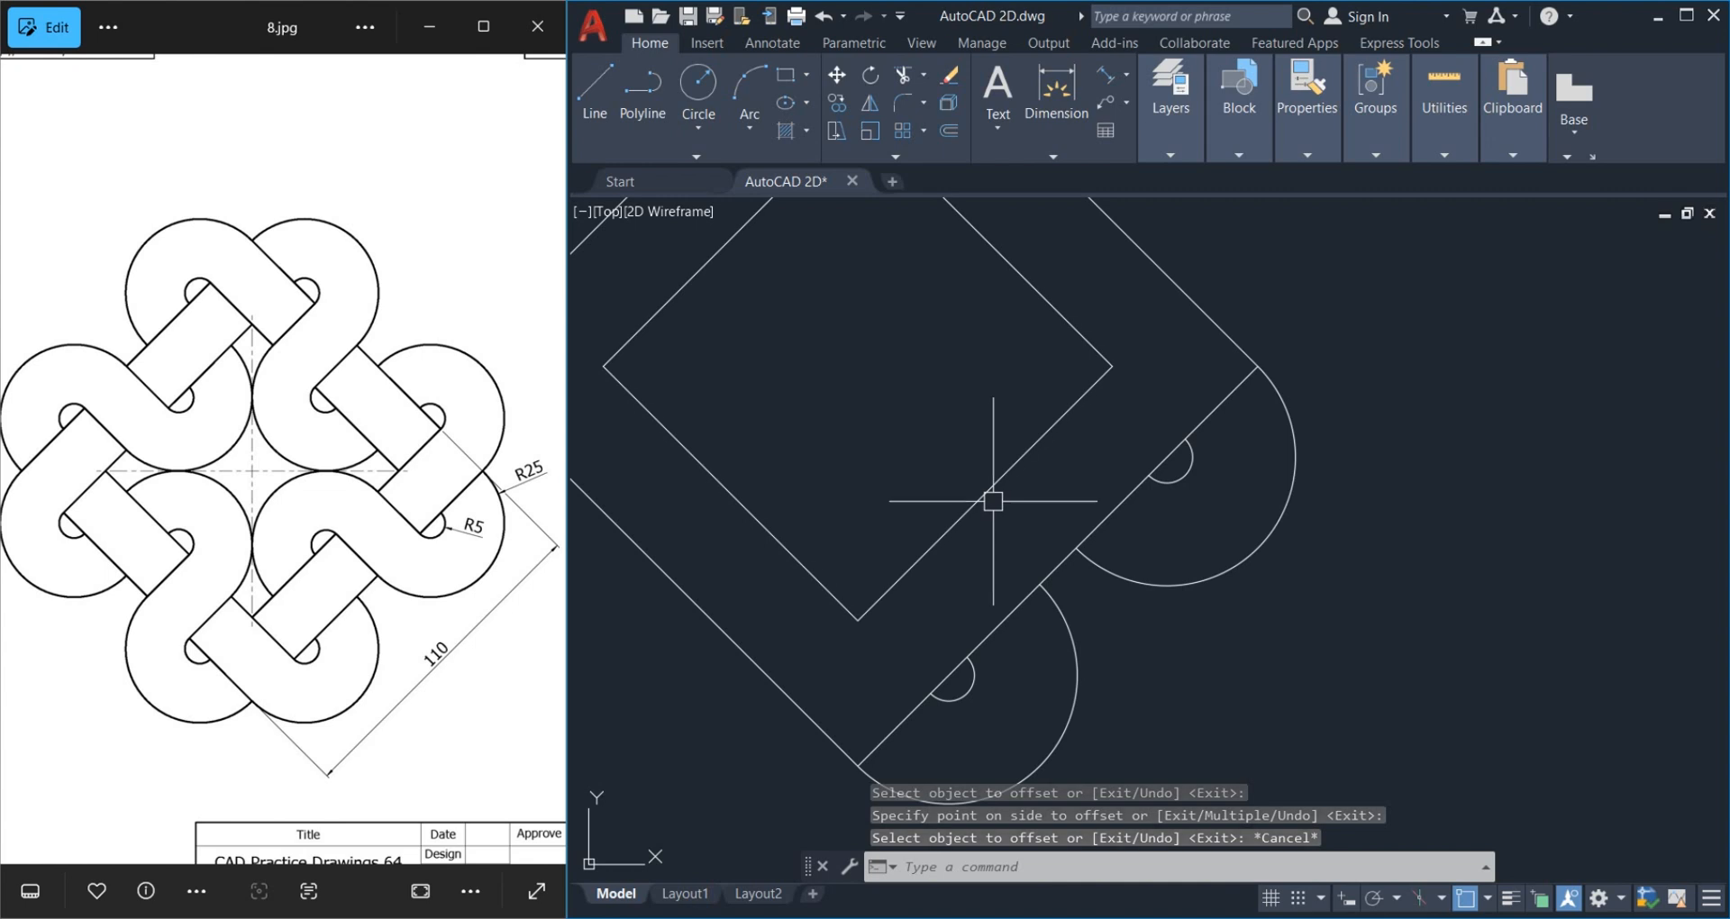
{"action": "left_click", "coordinate": [702, 85]}
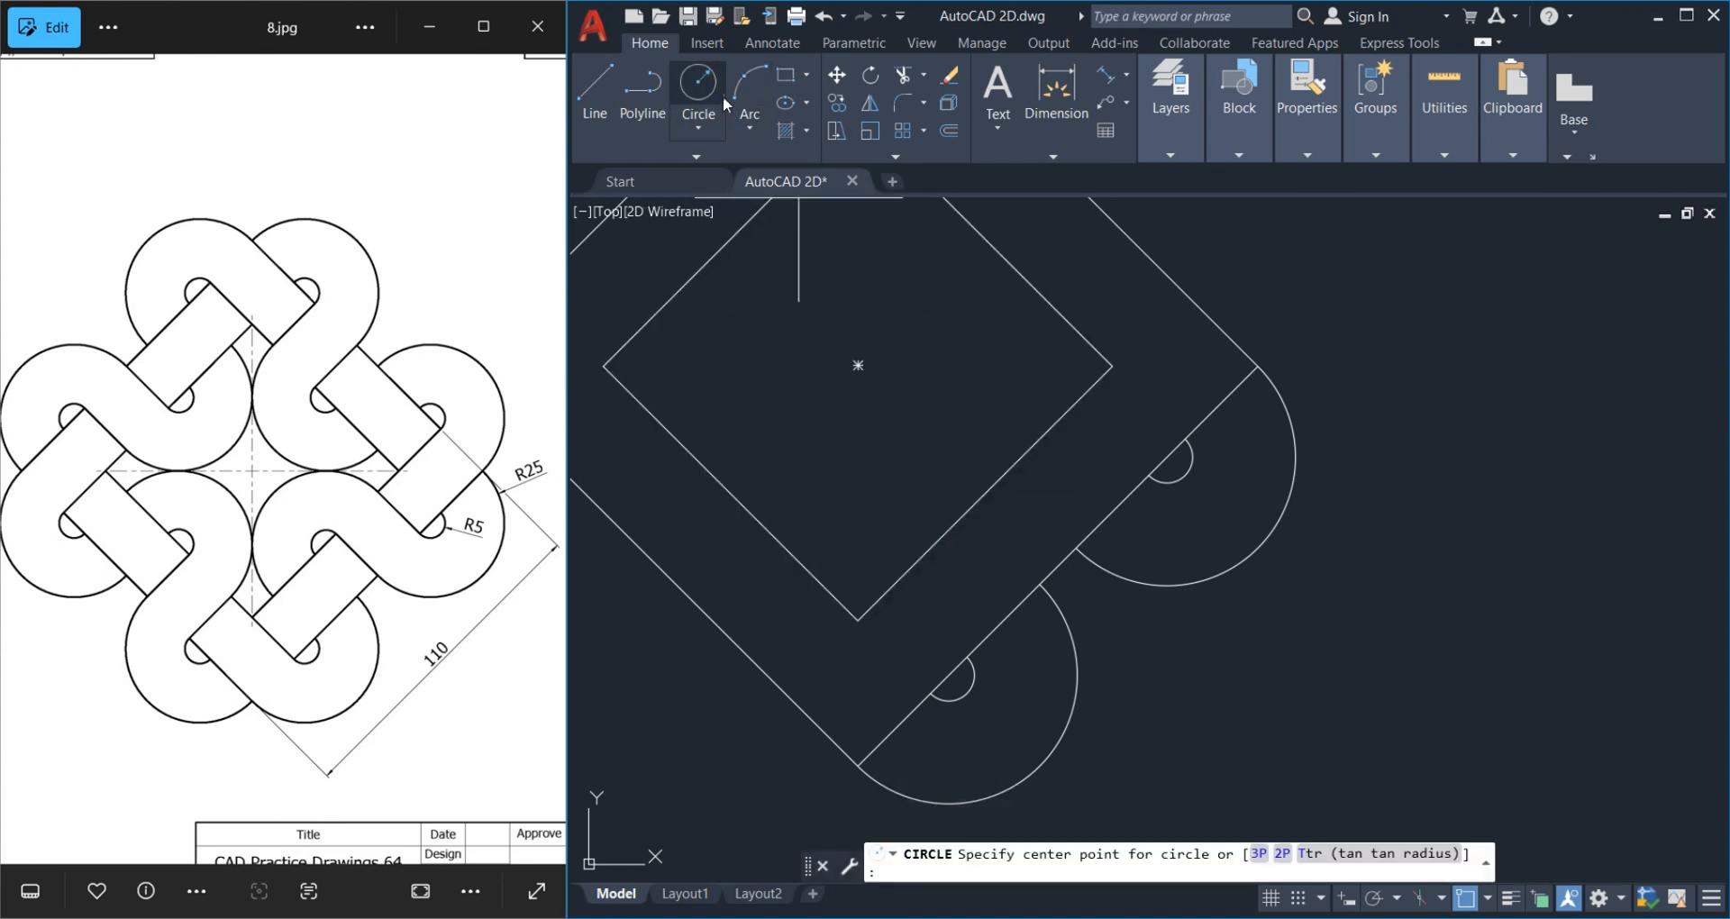
{"action": "left_click", "coordinate": [698, 85]}
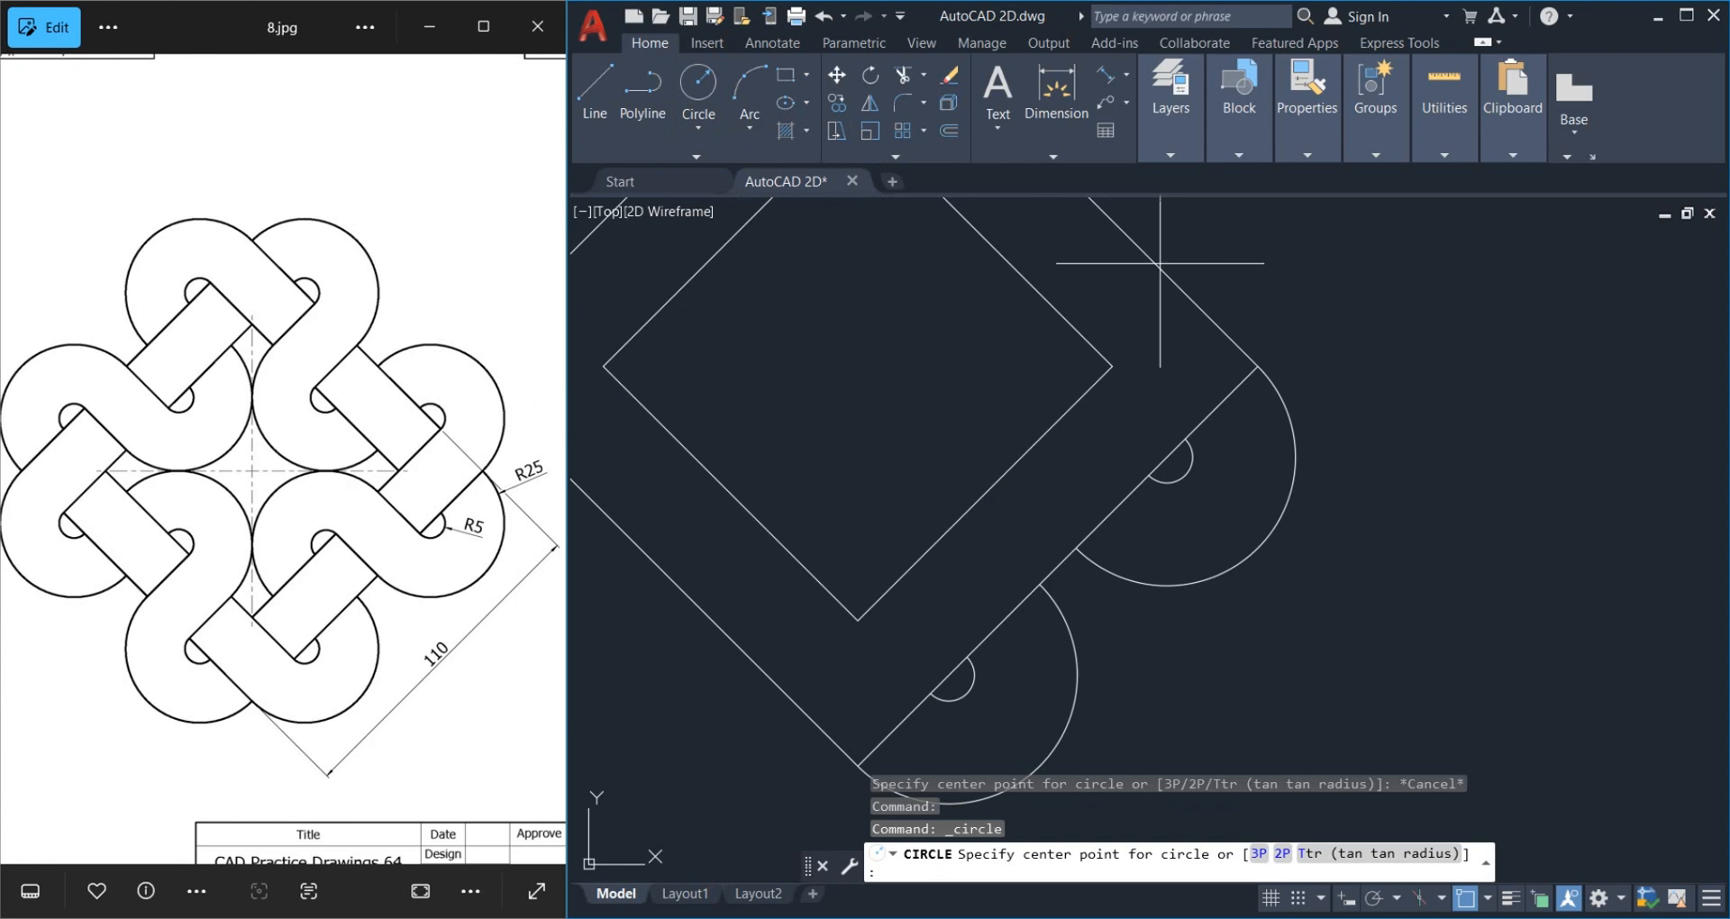
{"action": "left_click", "coordinate": [985, 493]}
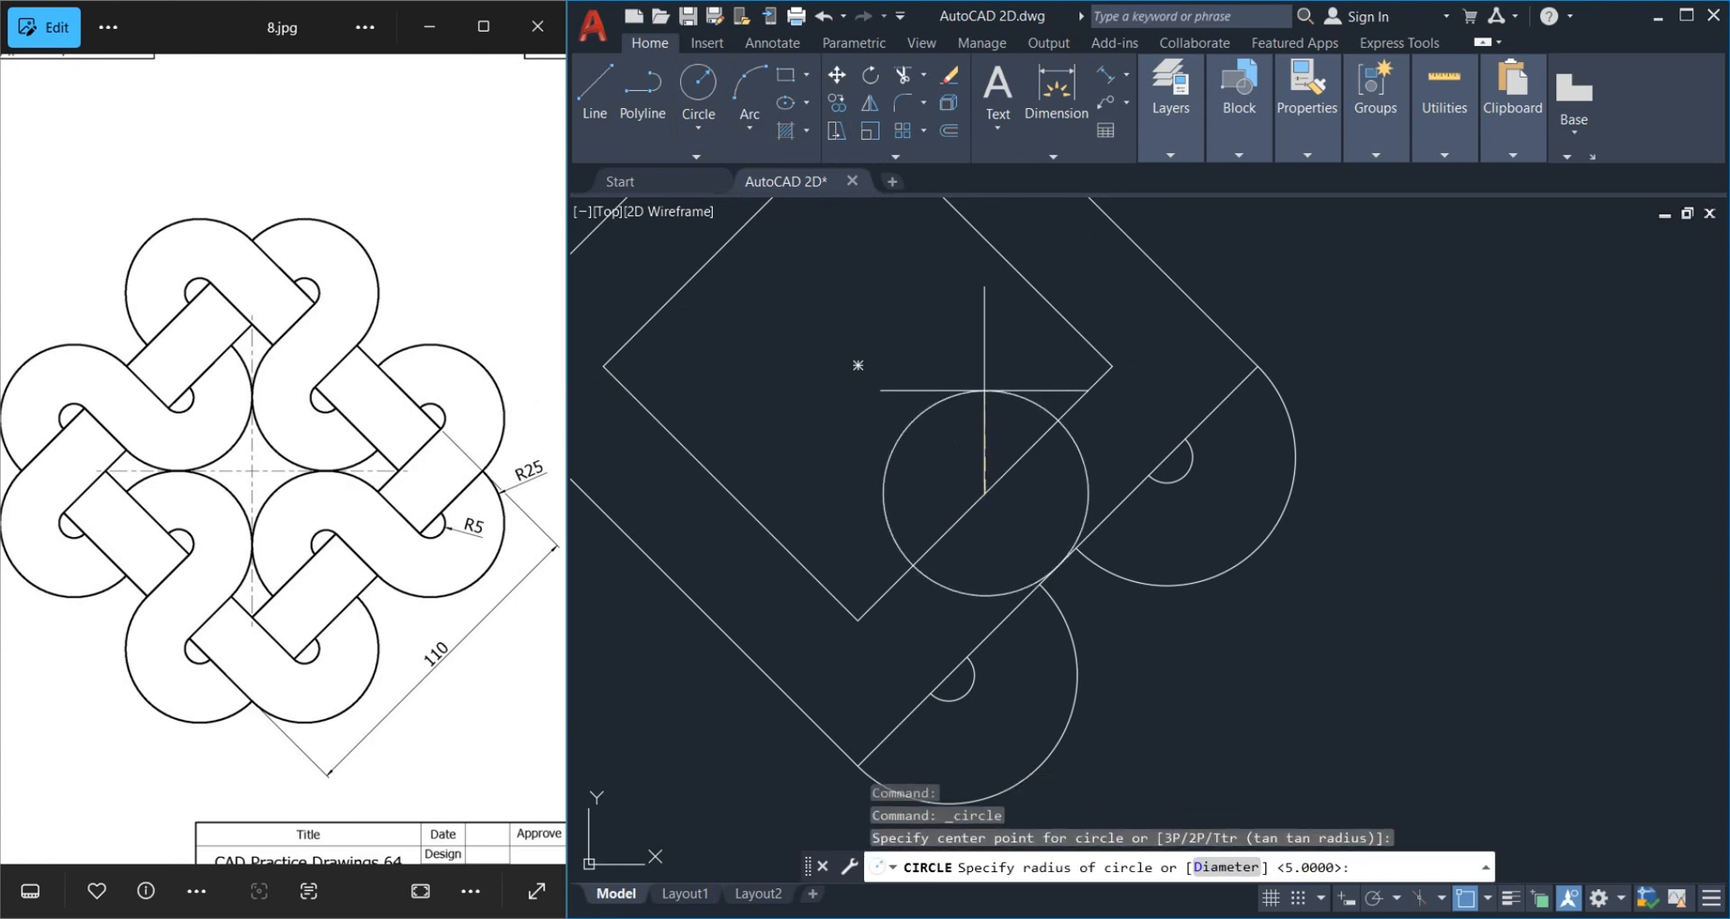
{"action": "type", "text": "25"}
{"action": "key", "text": "Return"}
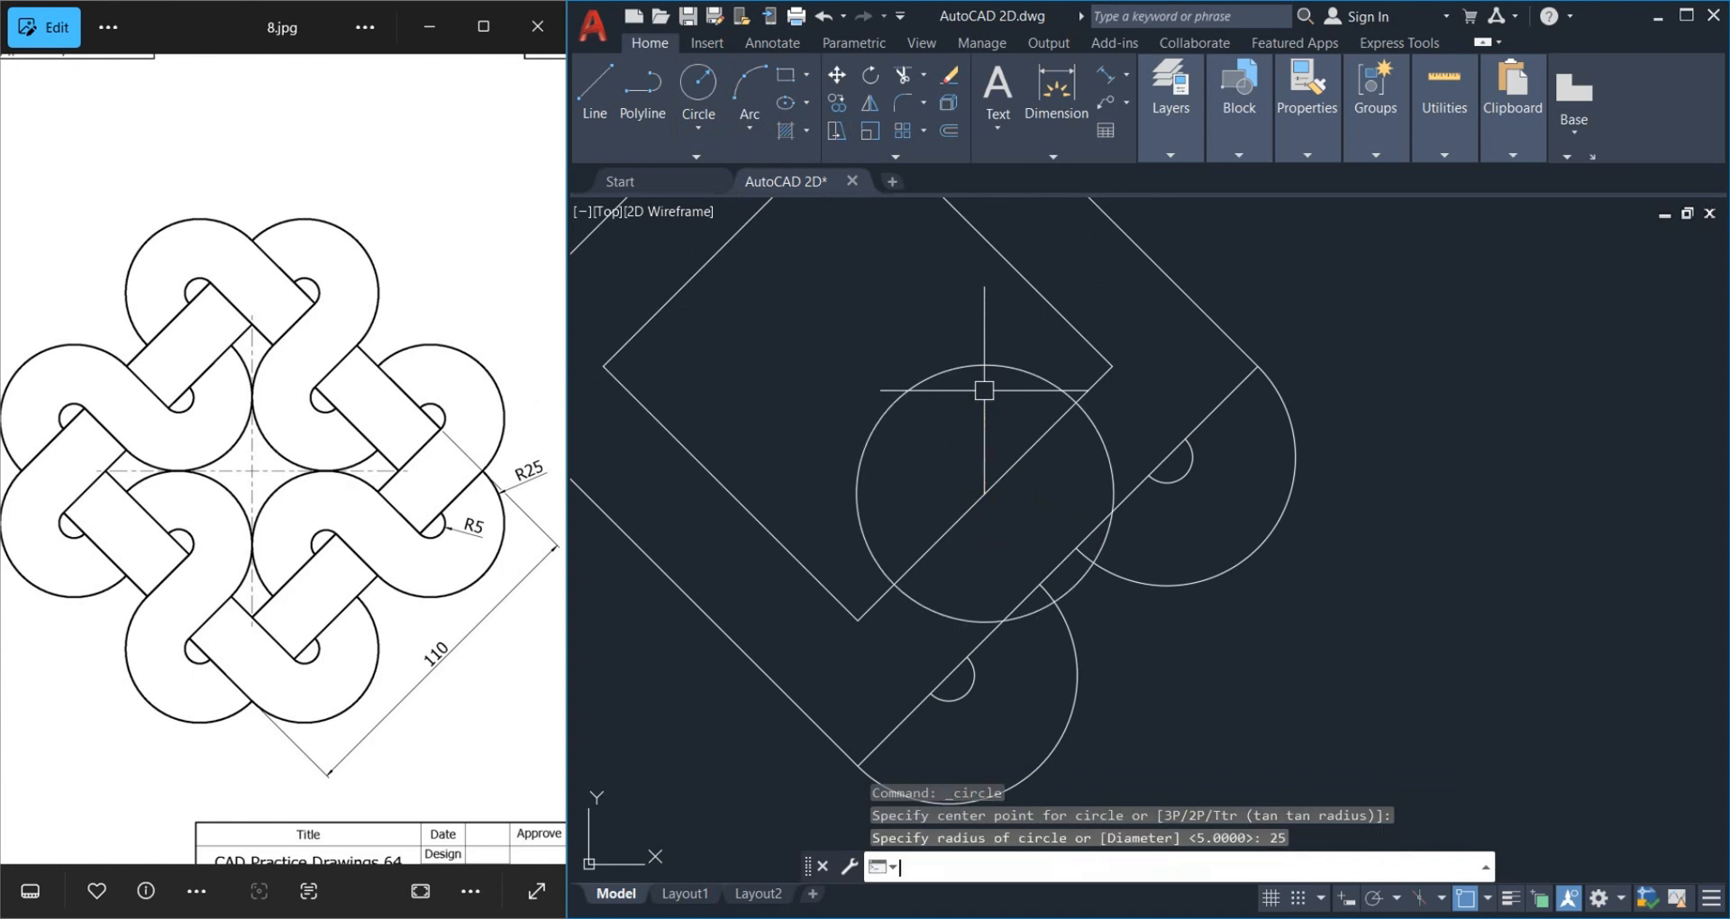
{"action": "key", "text": "Return"}
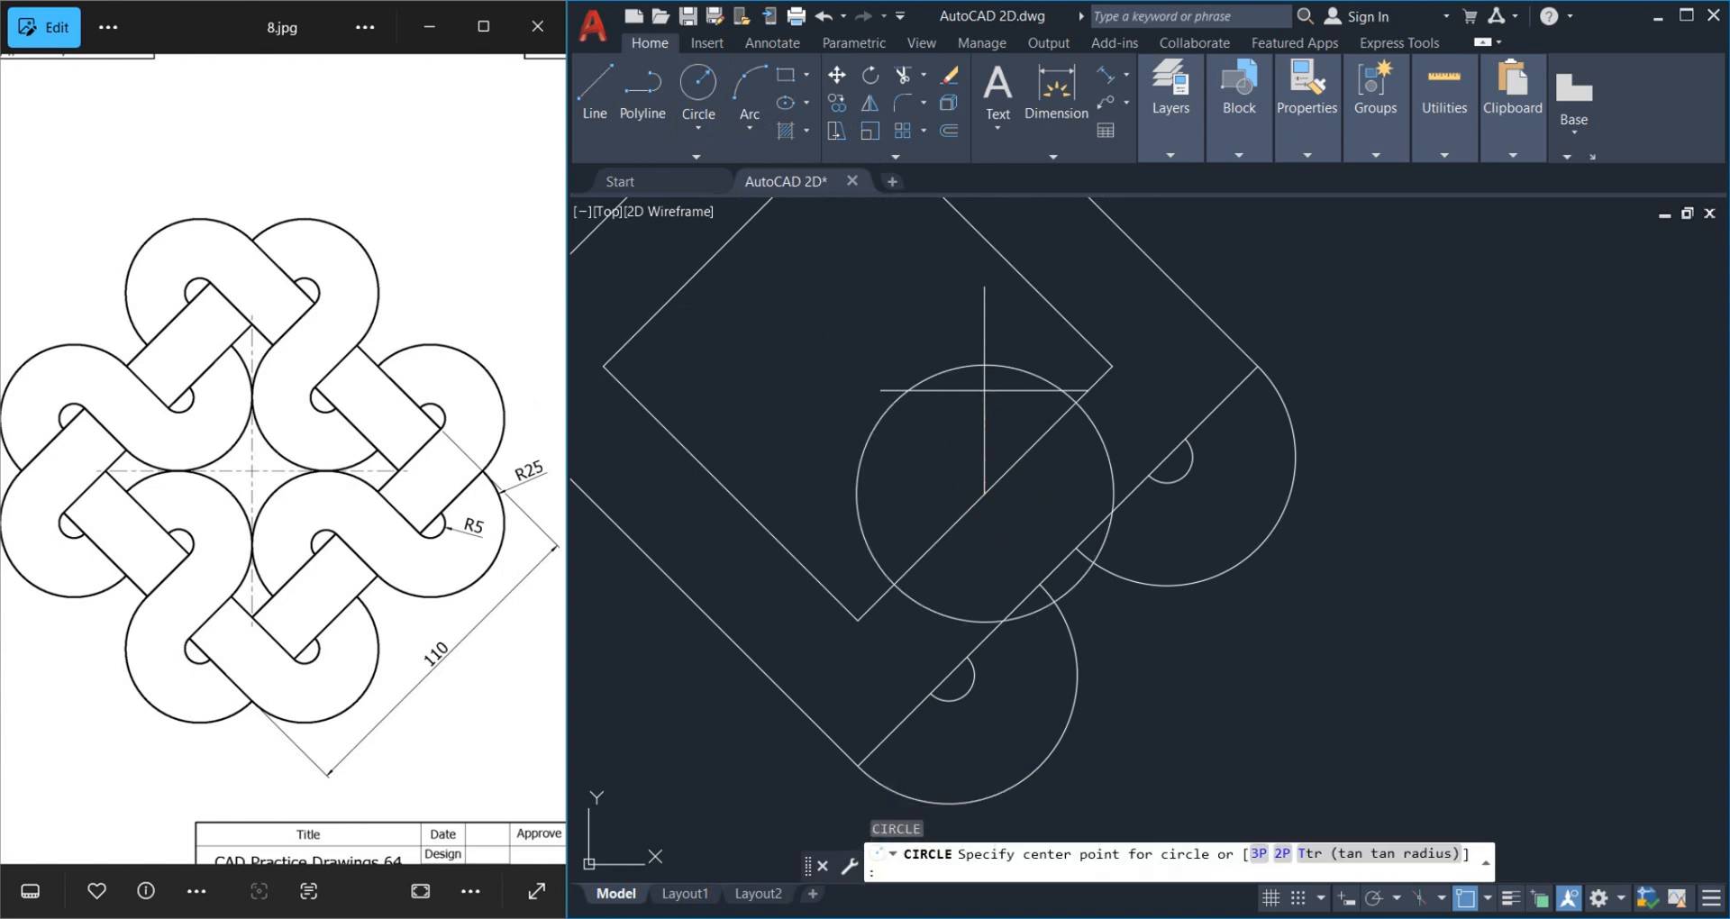
{"action": "left_click", "coordinate": [975, 500]}
{"action": "key", "text": "Escape"}
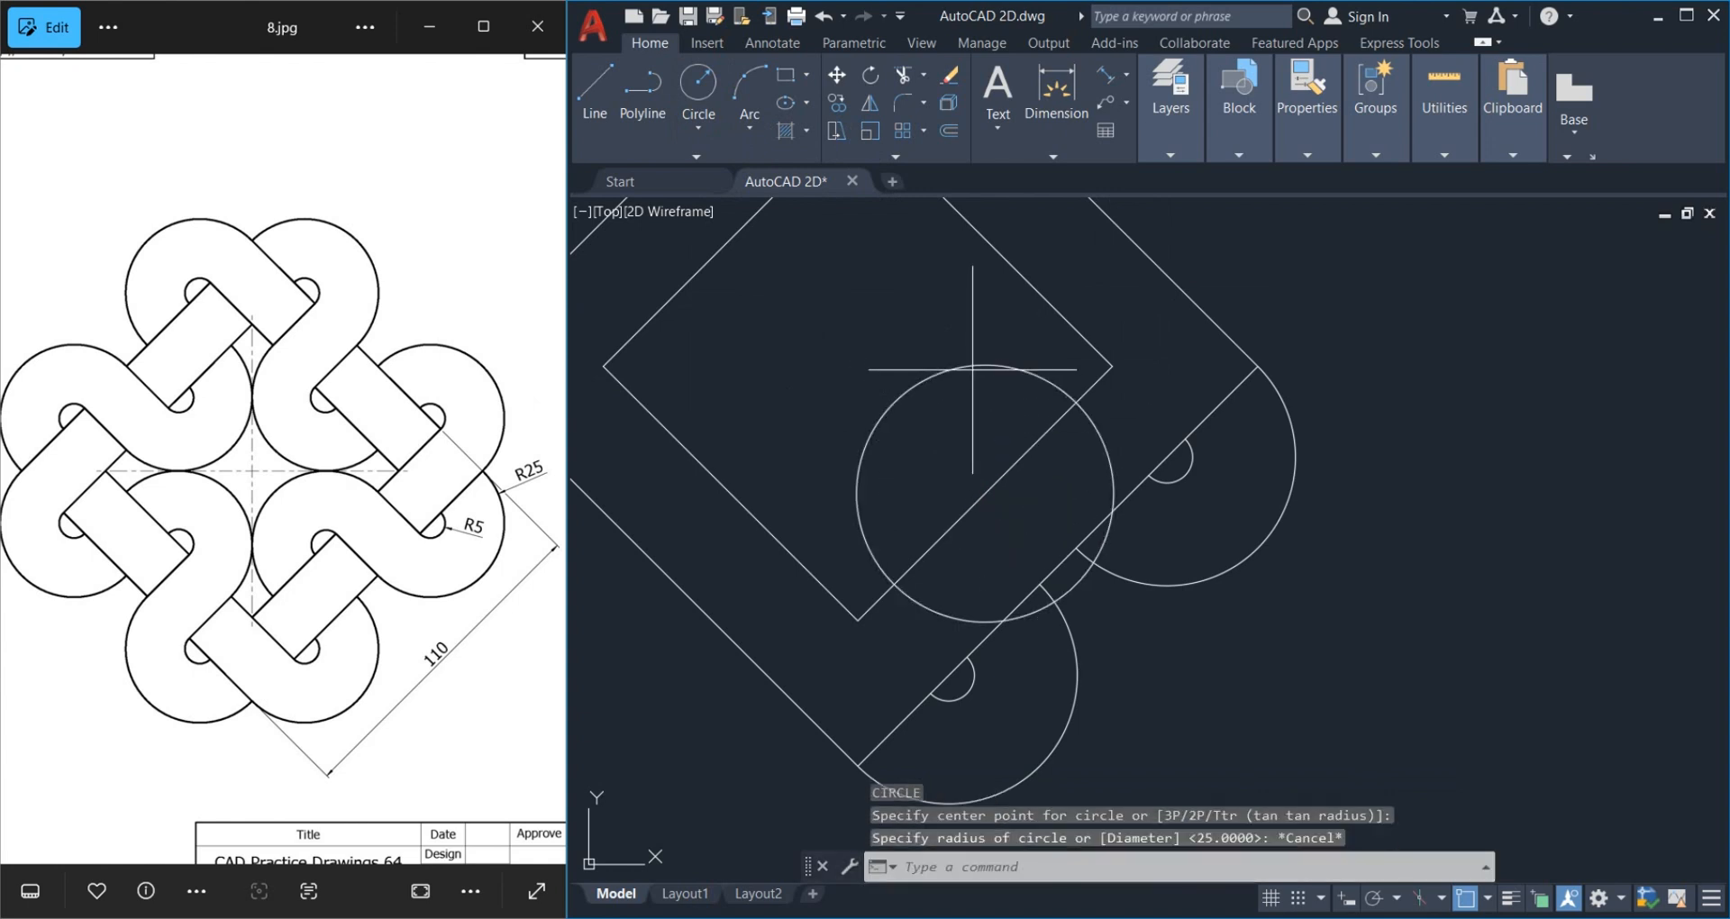
{"action": "left_click", "coordinate": [985, 365]}
{"action": "key", "text": "Delete"}
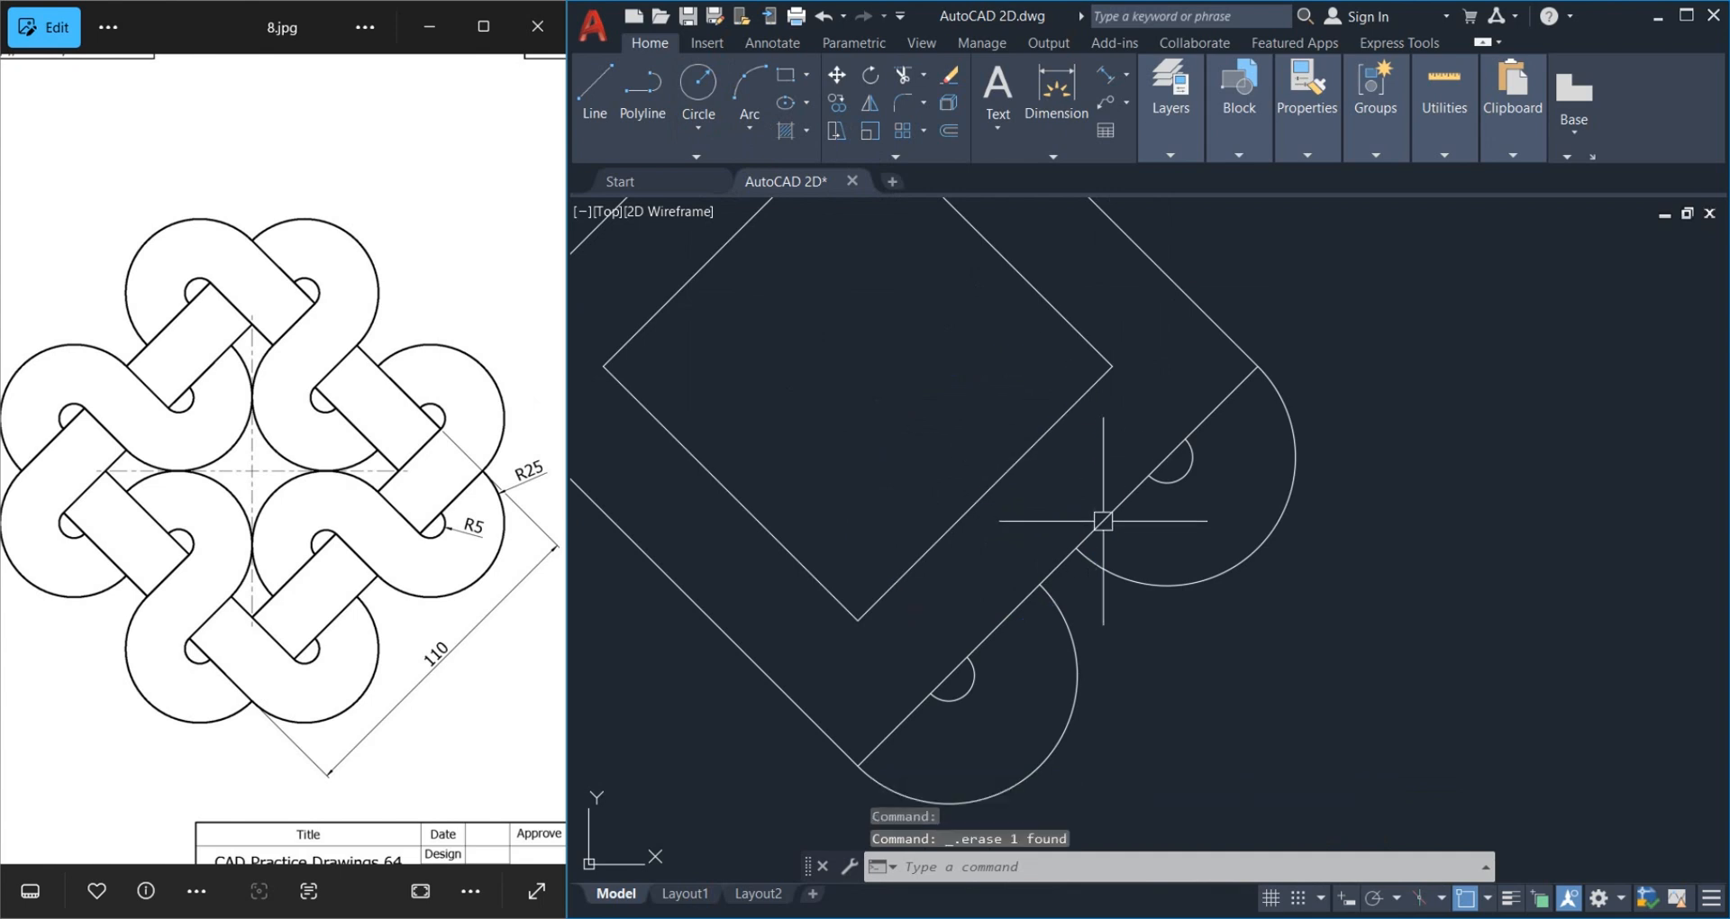
Copy the lower pair of concentric semicircular arcs from their centre to the midpoint of the inner square's lower-right edge
{"action": "middle_click_drag", "start_coordinate": [1009, 578], "coordinate": [1039, 456]}
{"action": "left_click", "coordinate": [1086, 600]}
{"action": "left_click", "coordinate": [1103, 582]}
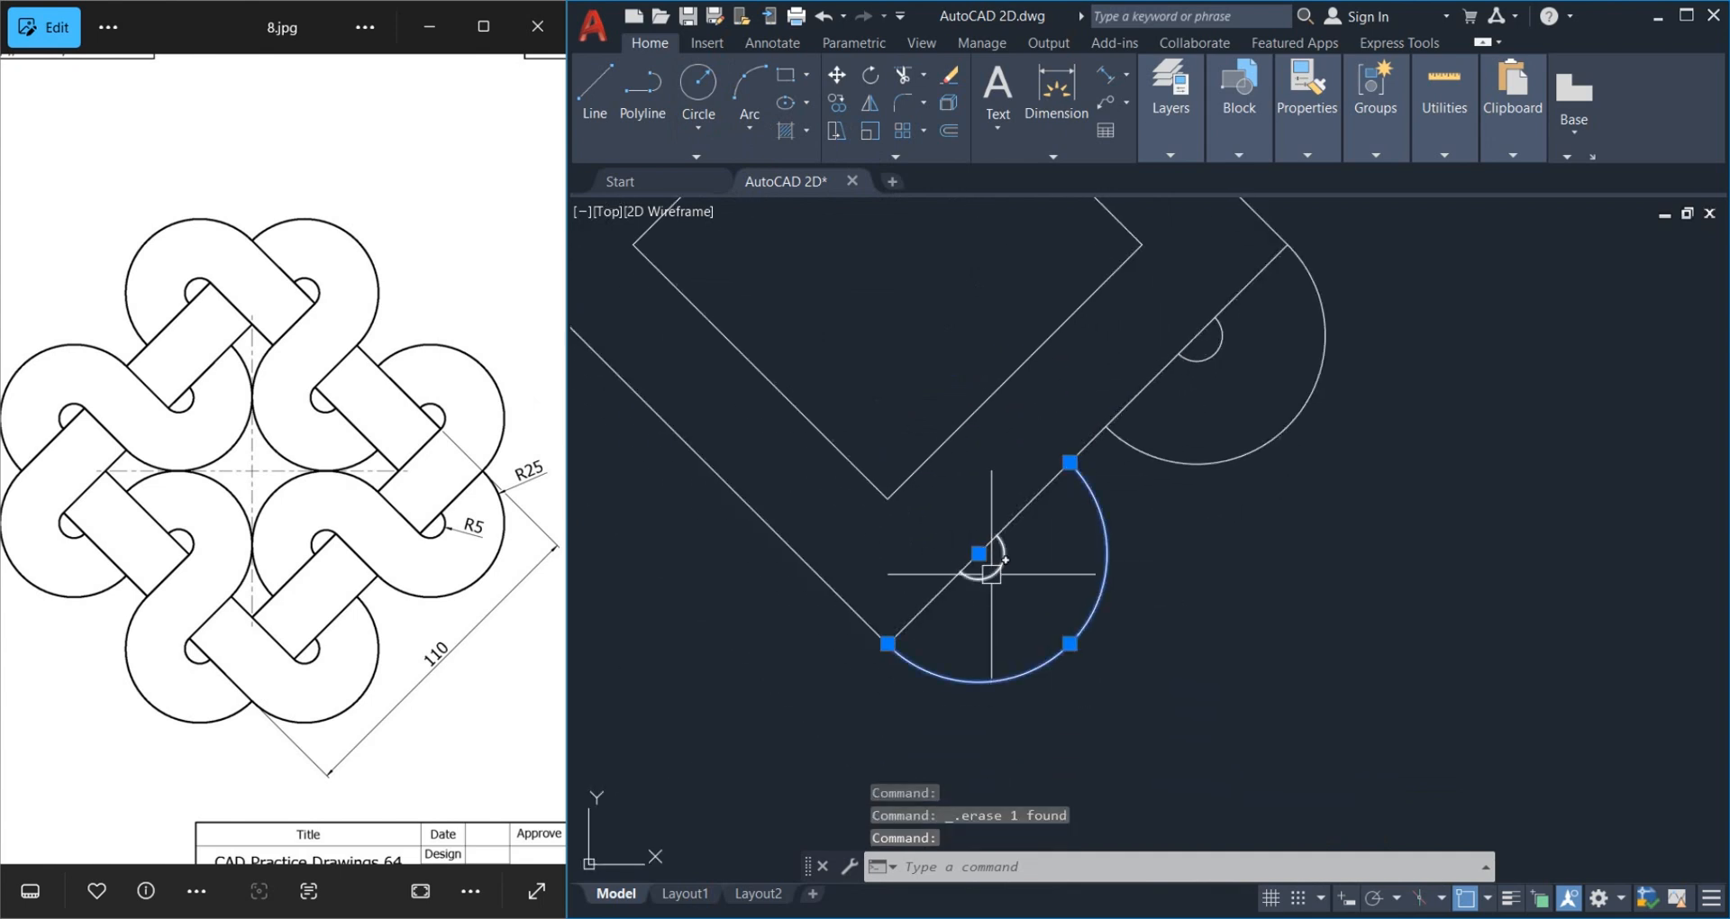
{"action": "left_click", "coordinate": [991, 555]}
{"action": "type", "text": "co"}
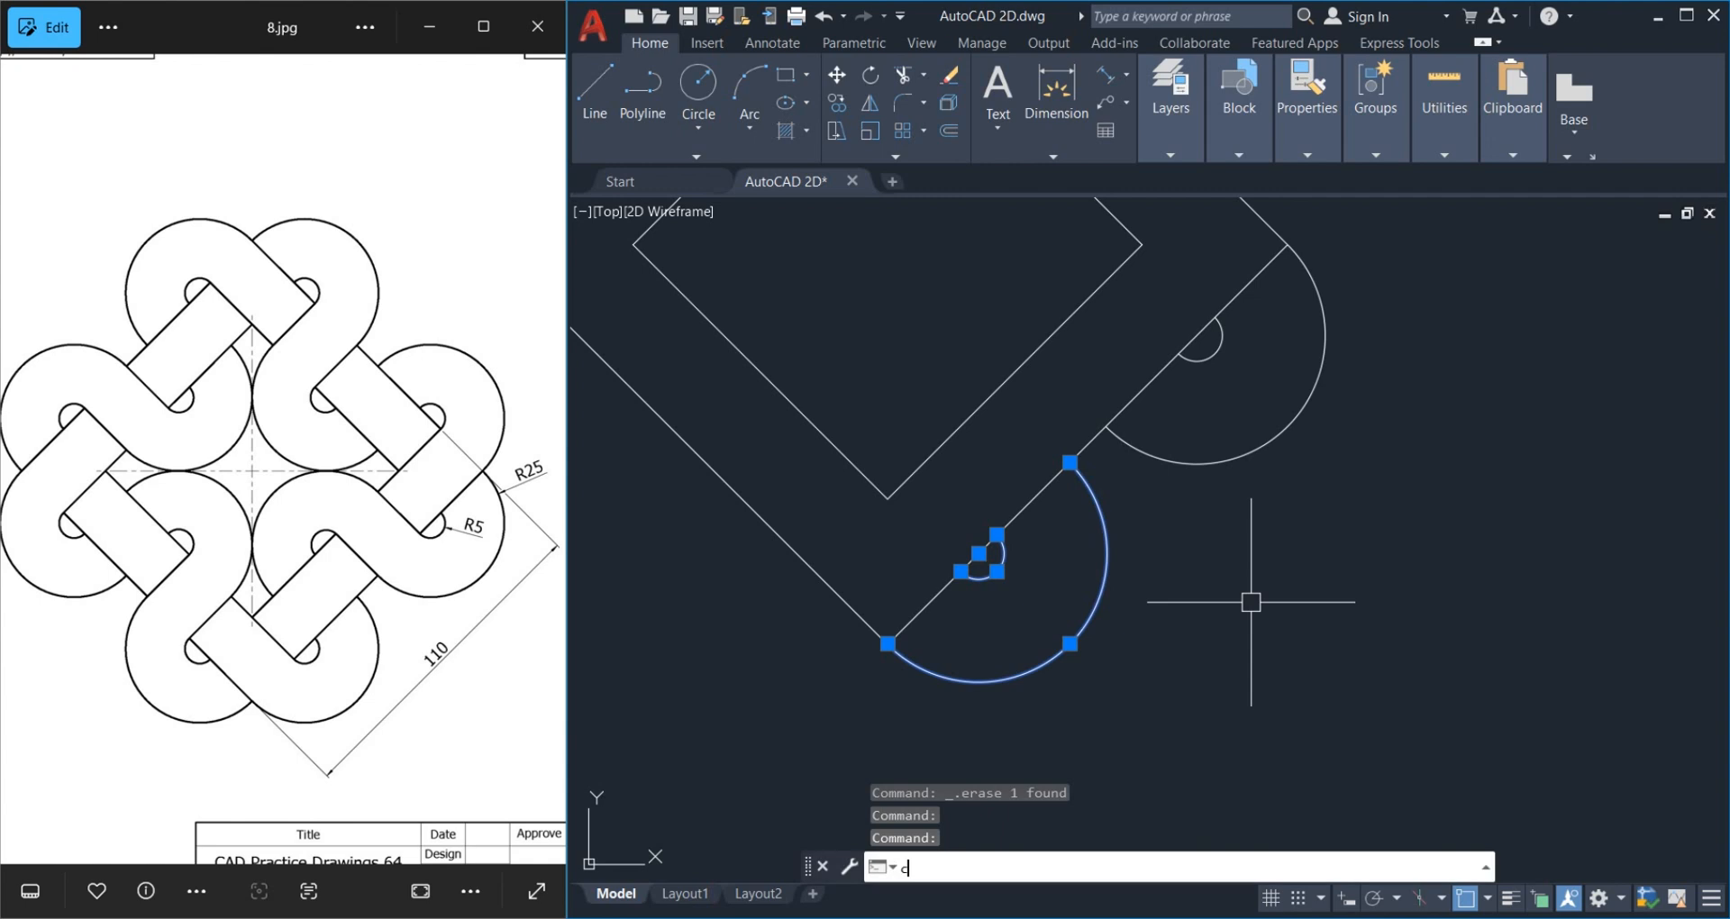
{"action": "key", "text": "Return"}
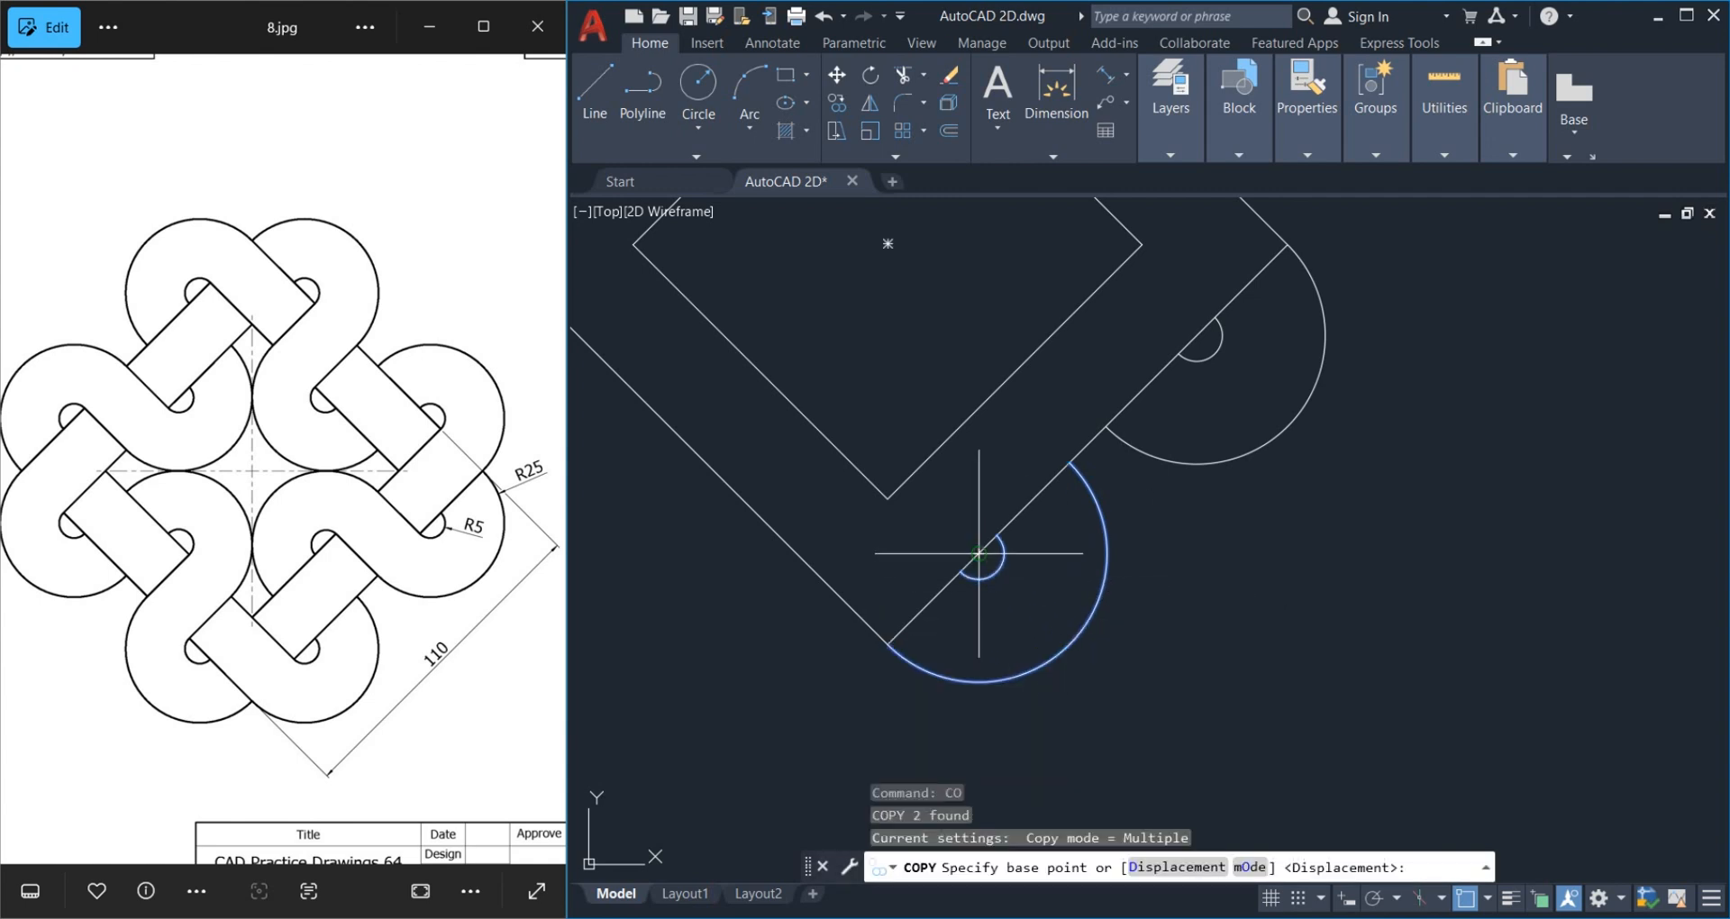
{"action": "left_click", "coordinate": [979, 553]}
{"action": "middle_click_drag", "start_coordinate": [991, 531], "coordinate": [927, 648]}
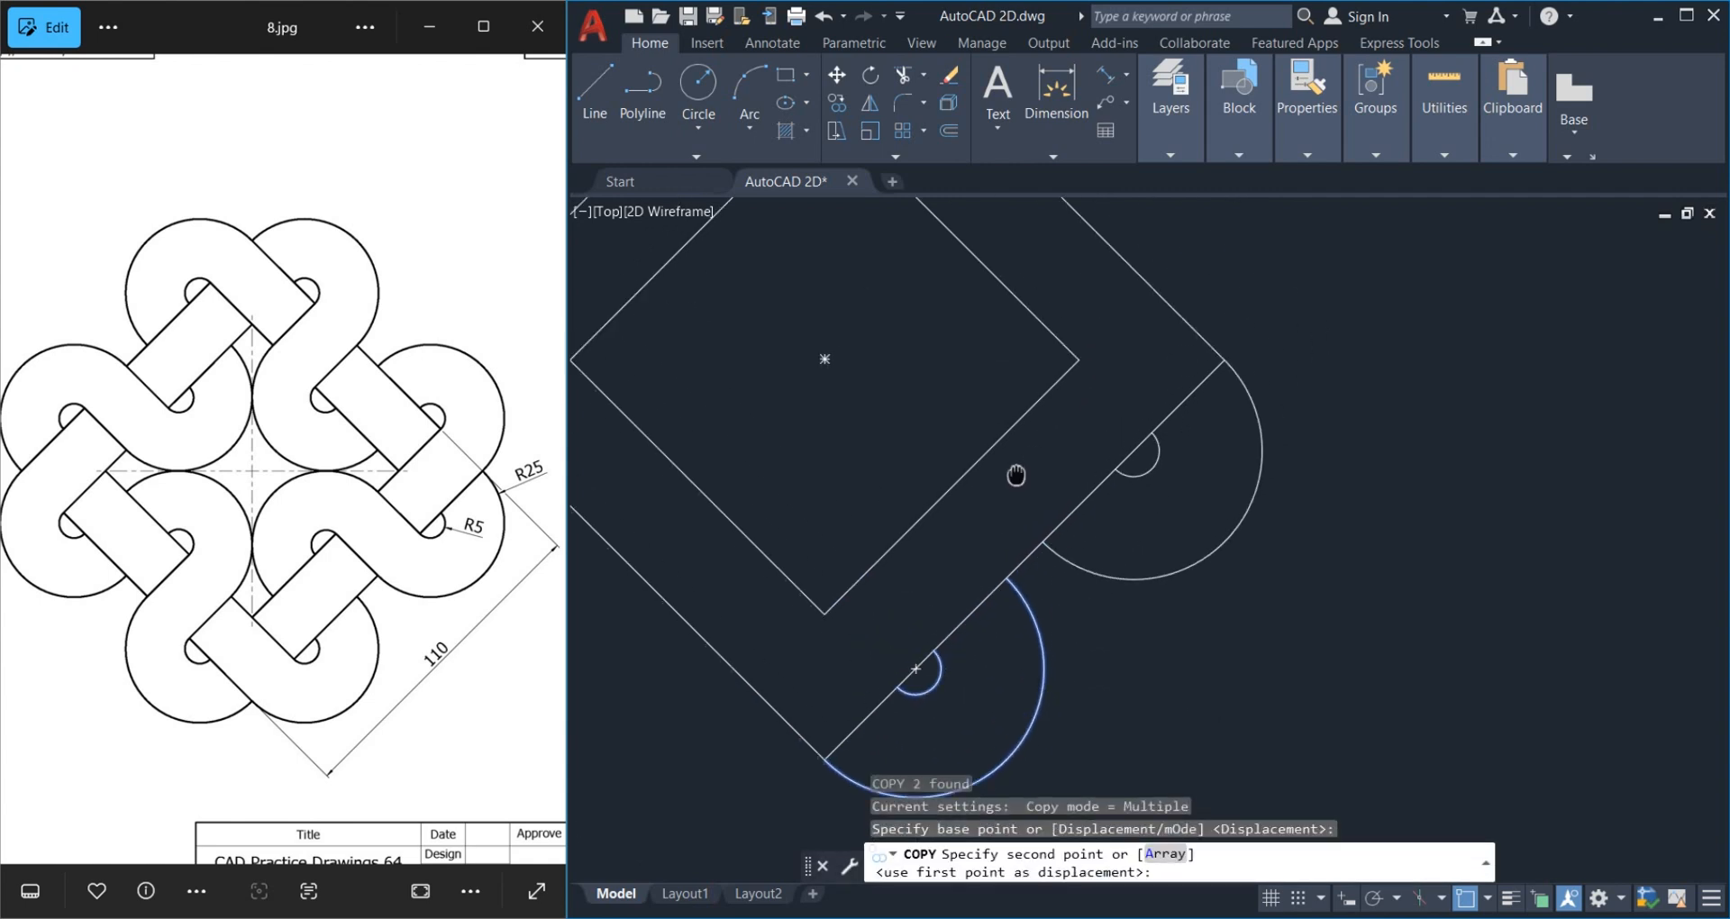
{"action": "left_click", "coordinate": [949, 488]}
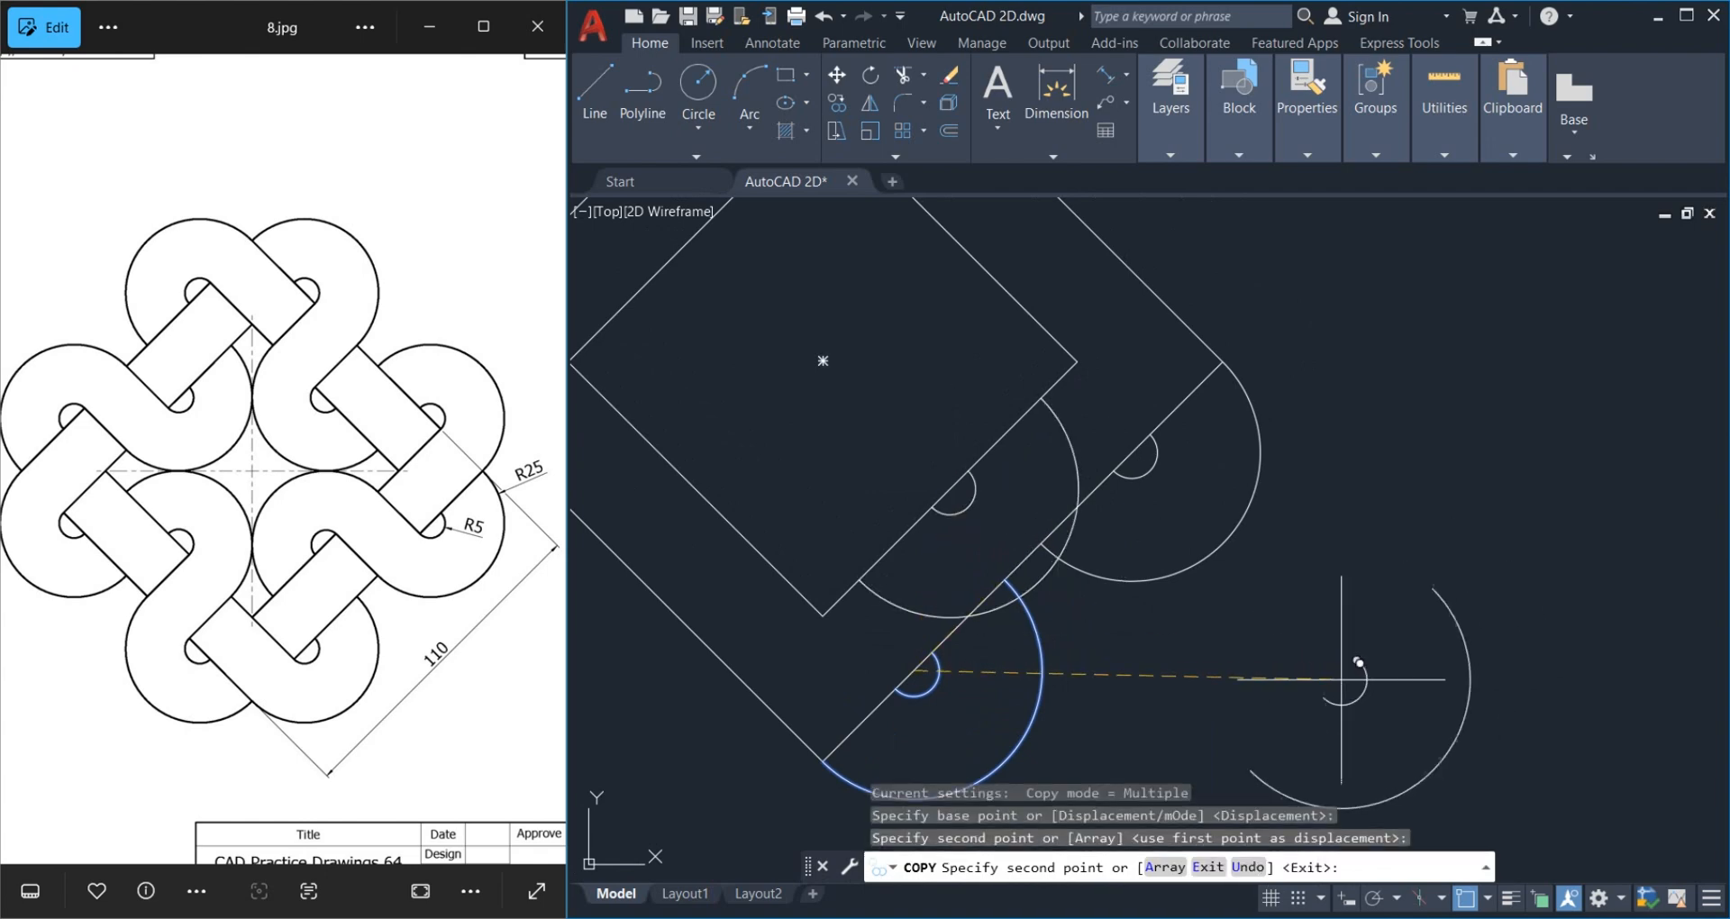
{"action": "key", "text": "Return"}
Mirror the two copied arcs across the inner square's lower-right edge, keeping the source objects
{"action": "left_click", "coordinate": [961, 501]}
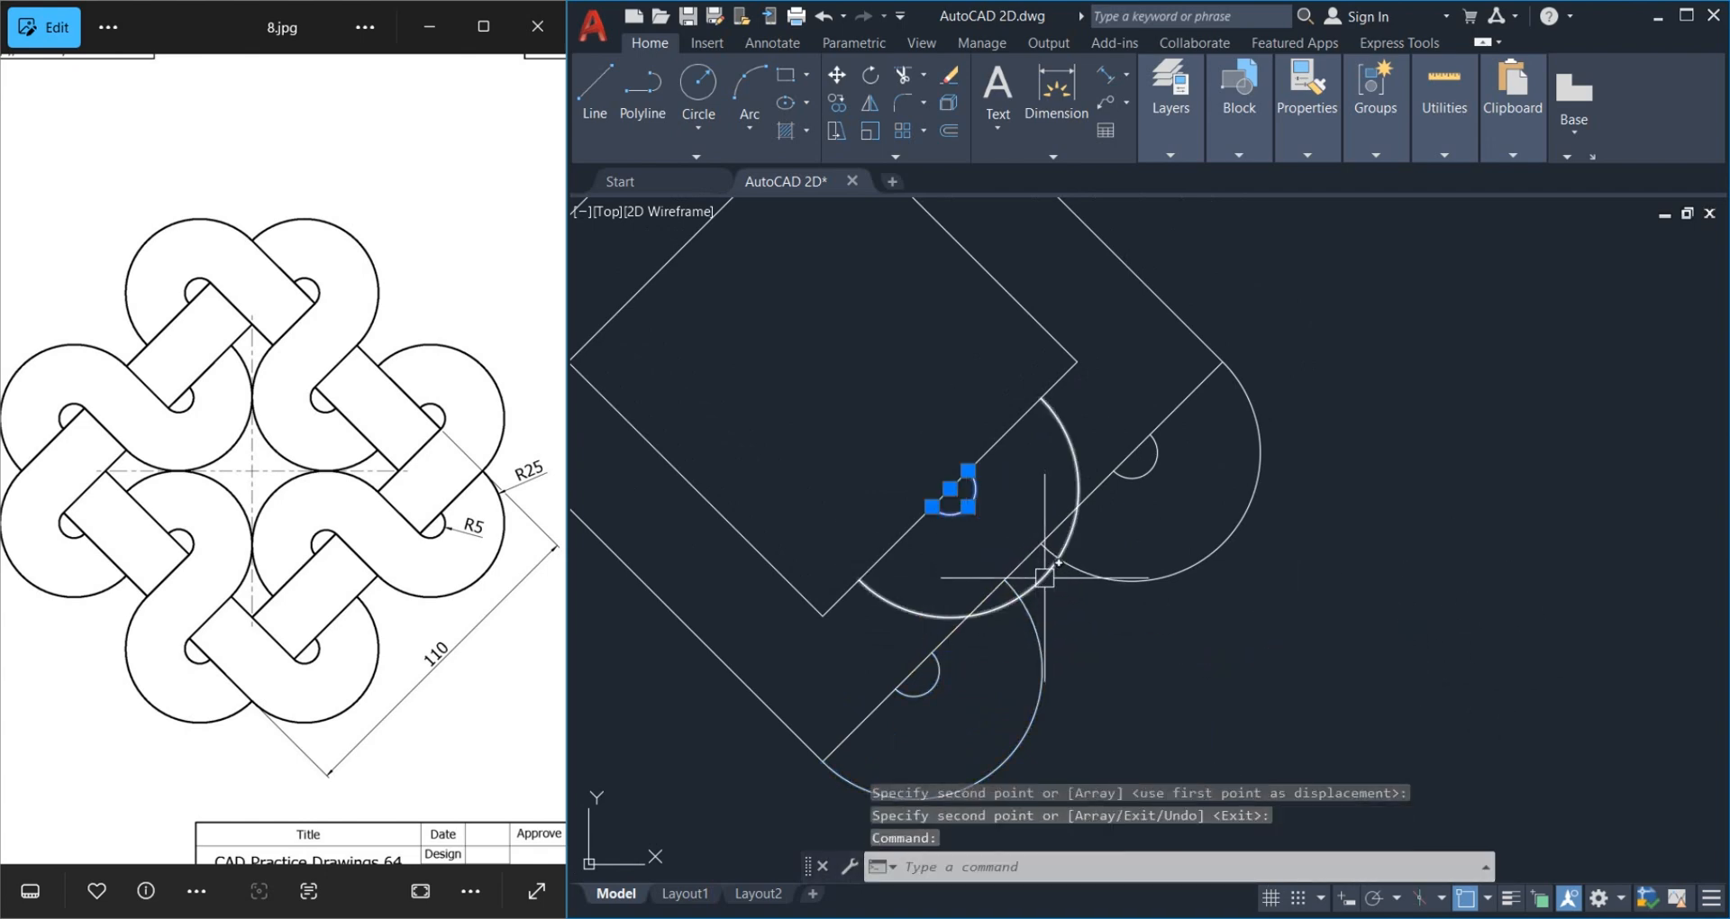
{"action": "left_click", "coordinate": [1077, 513]}
{"action": "type", "text": "m"}
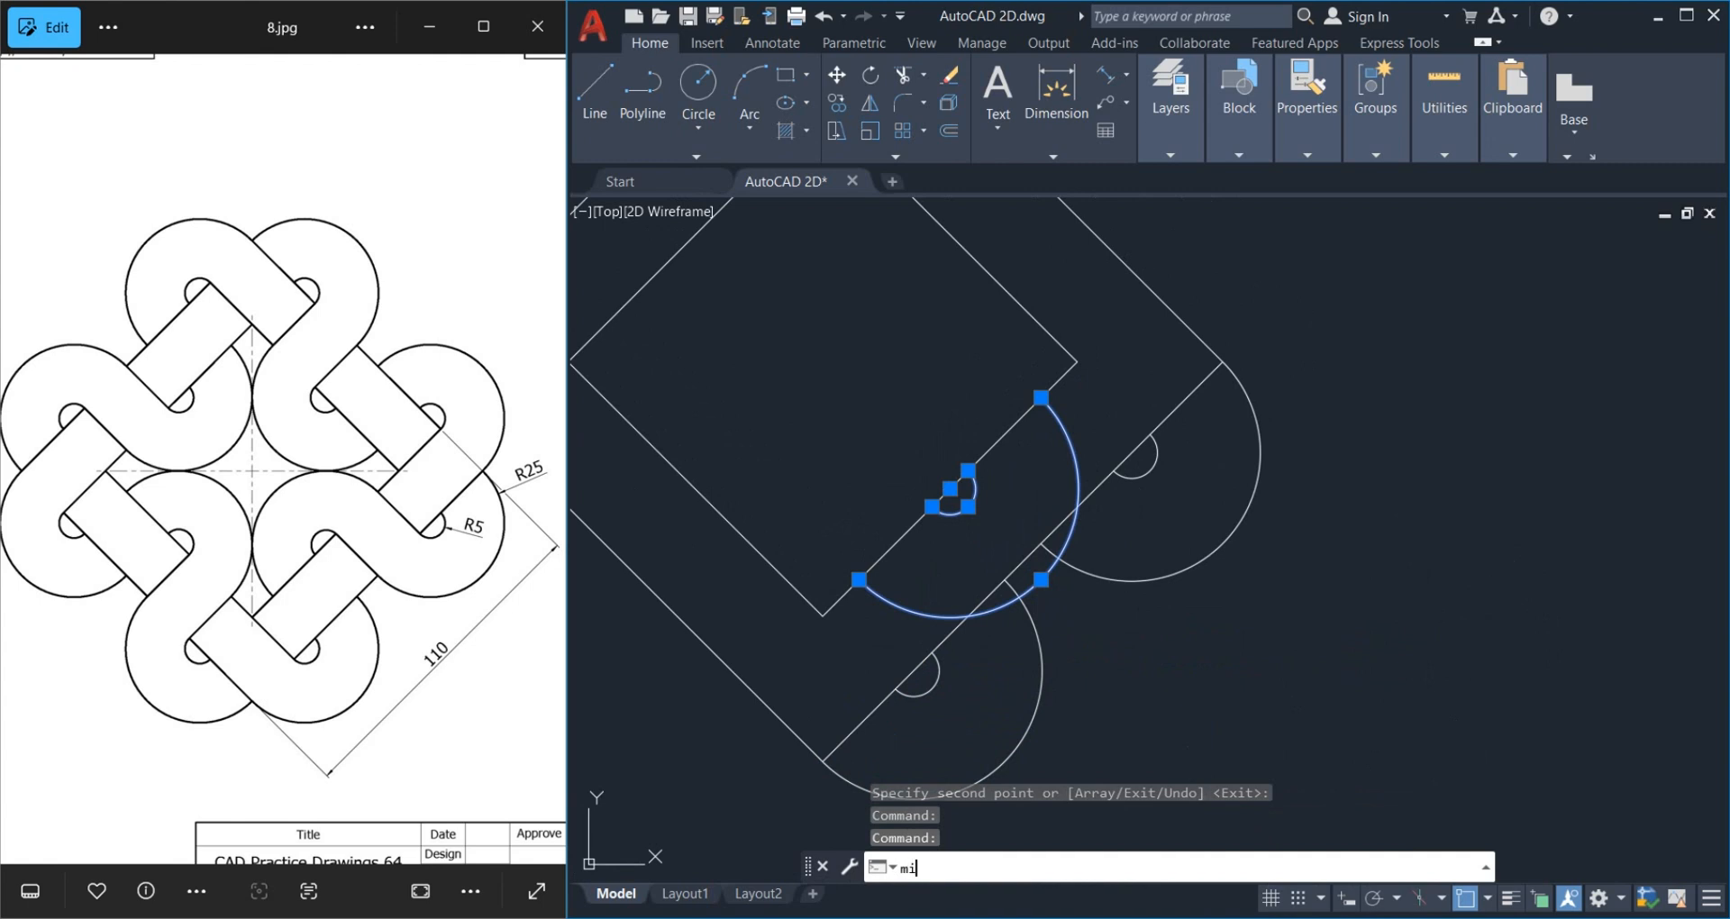
{"action": "type", "text": "i"}
{"action": "key", "text": "Return"}
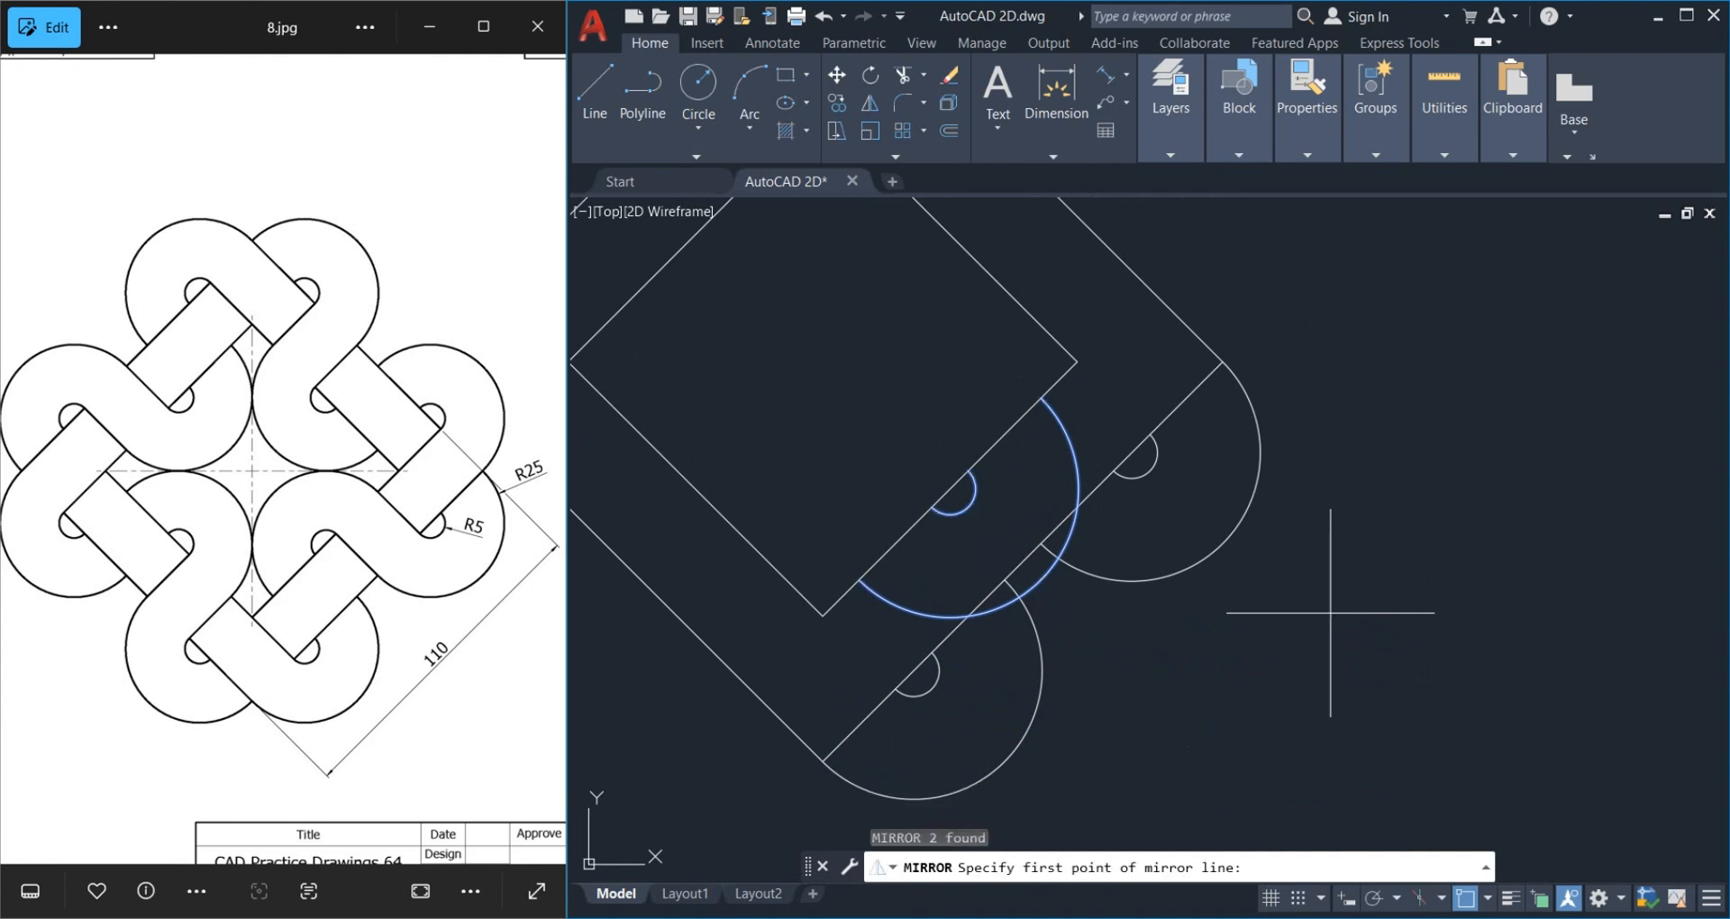
{"action": "left_click", "coordinate": [822, 616]}
{"action": "left_click", "coordinate": [1077, 361]}
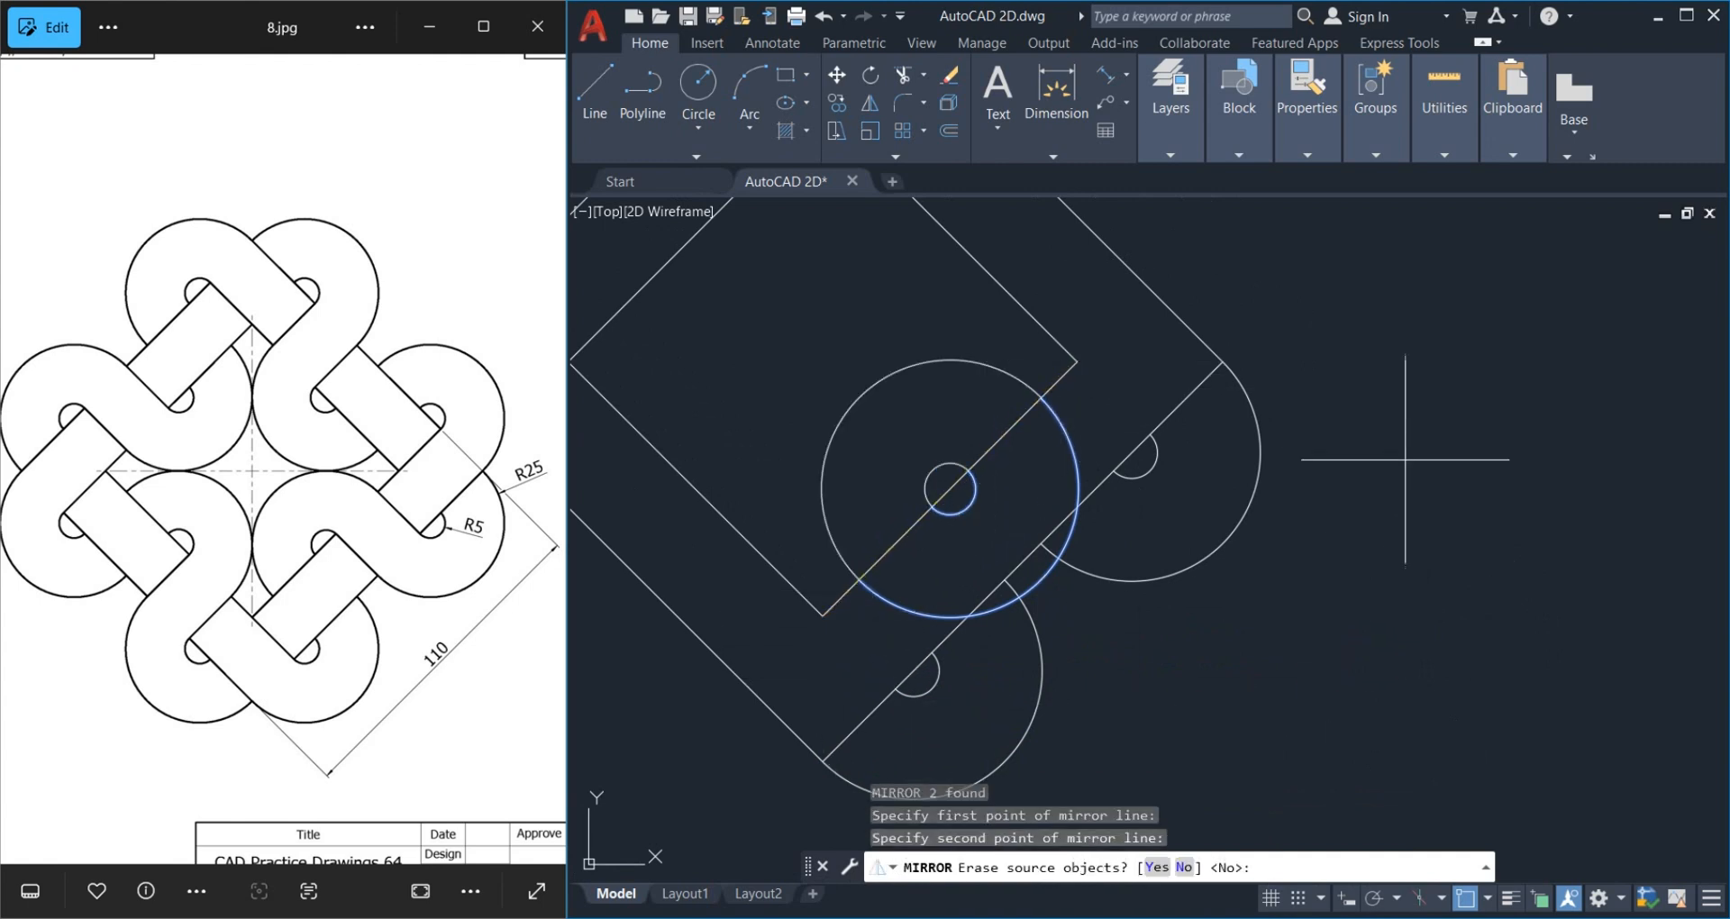
{"action": "key", "text": "Return"}
Delete the large and small source arcs lying outside the inner square's lower-right edge
{"action": "left_click", "coordinate": [1081, 485]}
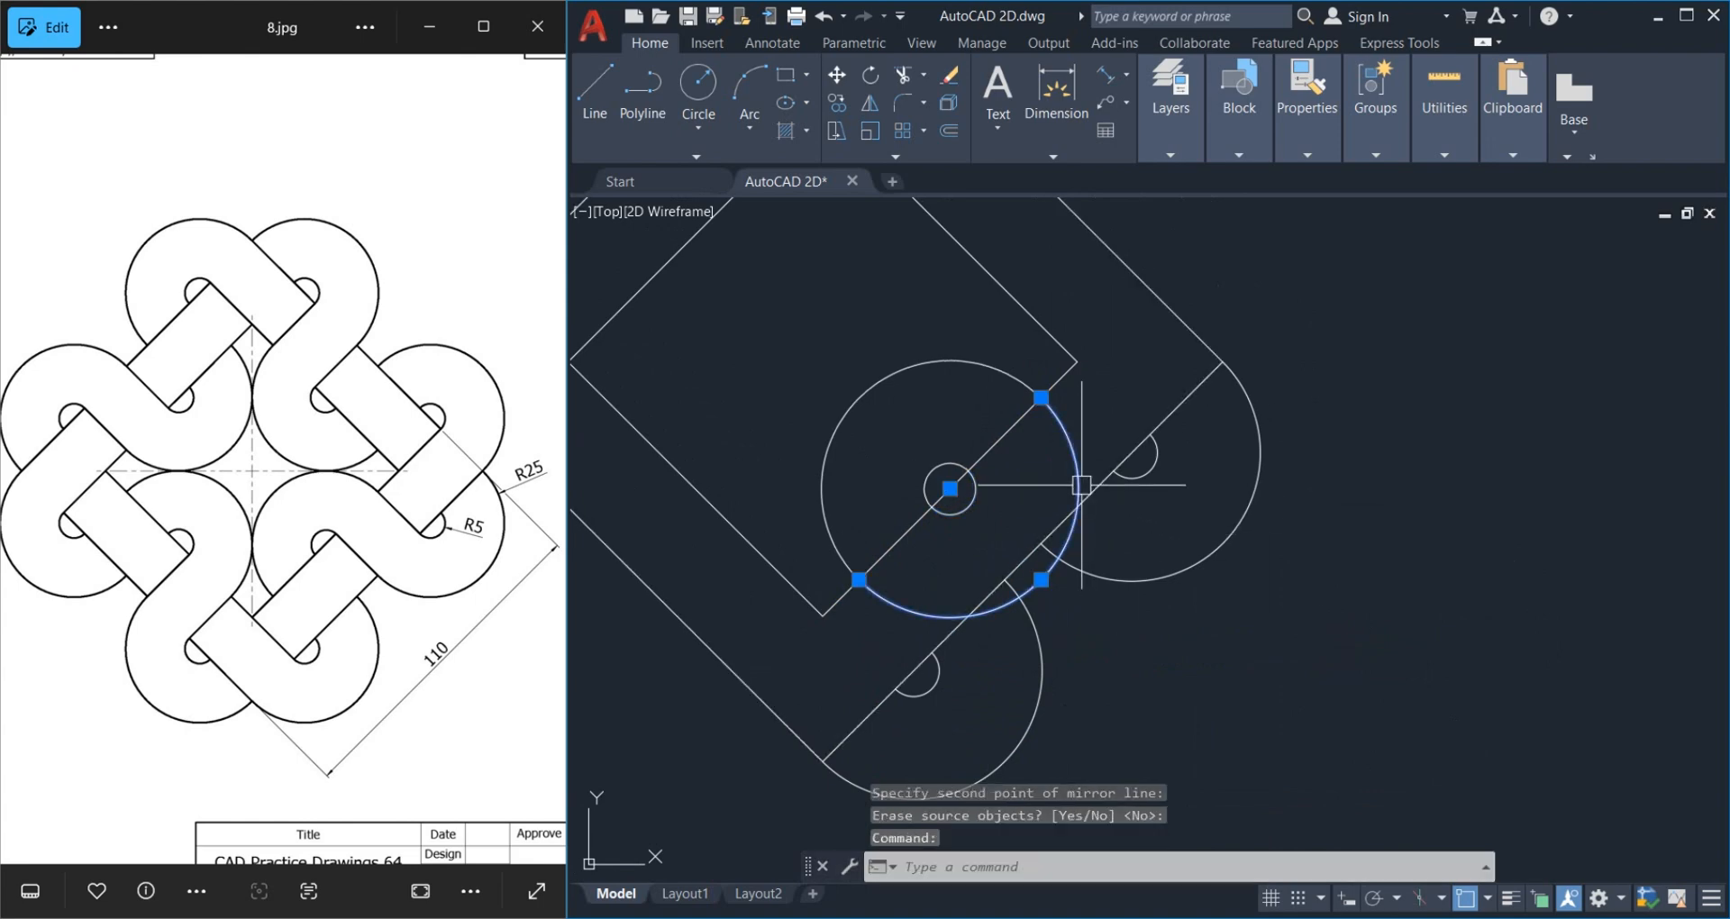
{"action": "key", "text": "Delete"}
{"action": "left_click", "coordinate": [963, 505]}
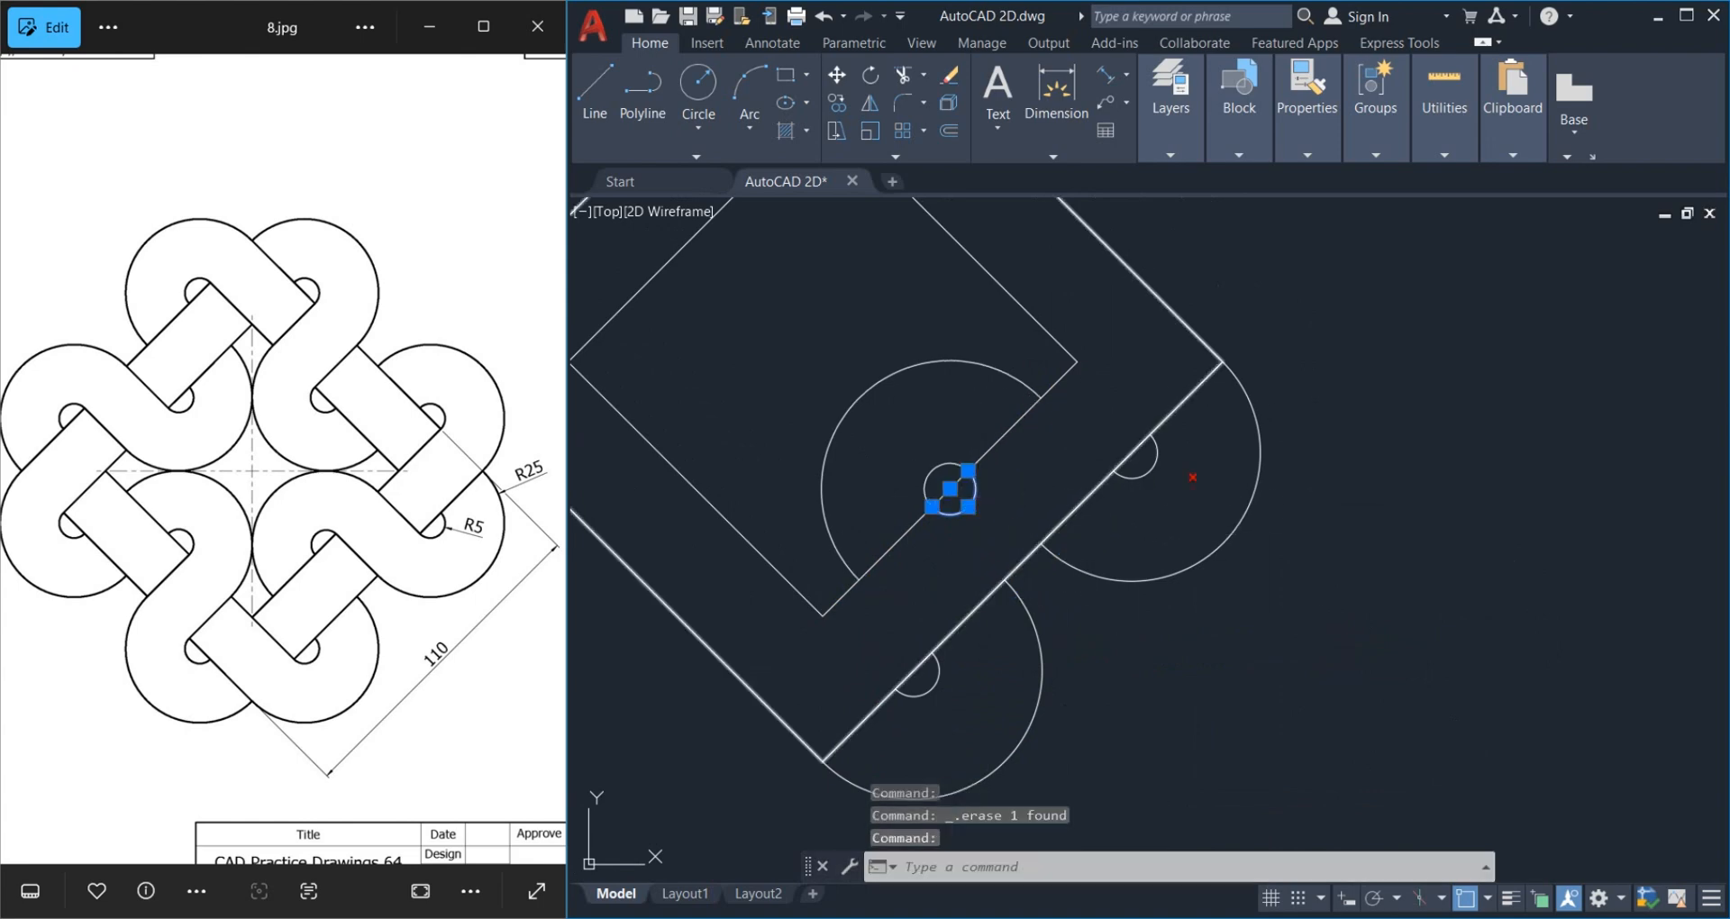
{"action": "key", "text": "Delete"}
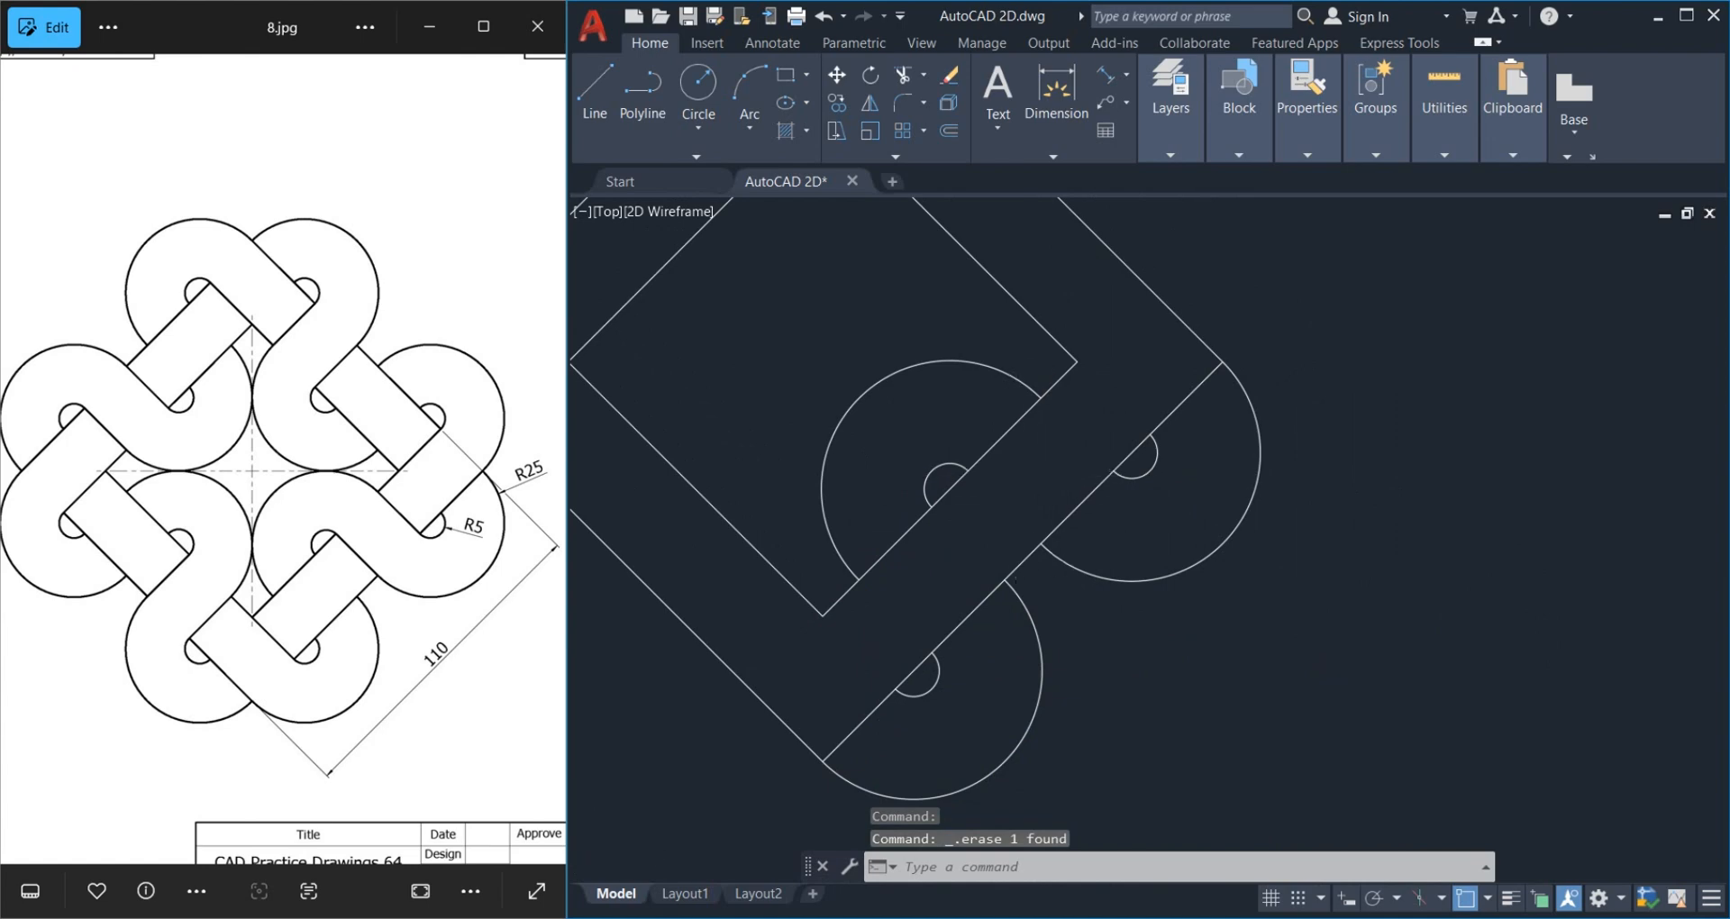
Draw a line from the inner large arc's upper end to the near end of the upper small arc on the outer square
{"action": "scroll", "coordinate": [1041, 444], "scroll_direction": "up", "scroll_amount": 2}
{"action": "scroll", "coordinate": [1042, 445], "scroll_direction": "down", "scroll_amount": 1}
{"action": "scroll", "coordinate": [1081, 486], "scroll_direction": "down", "scroll_amount": 2}
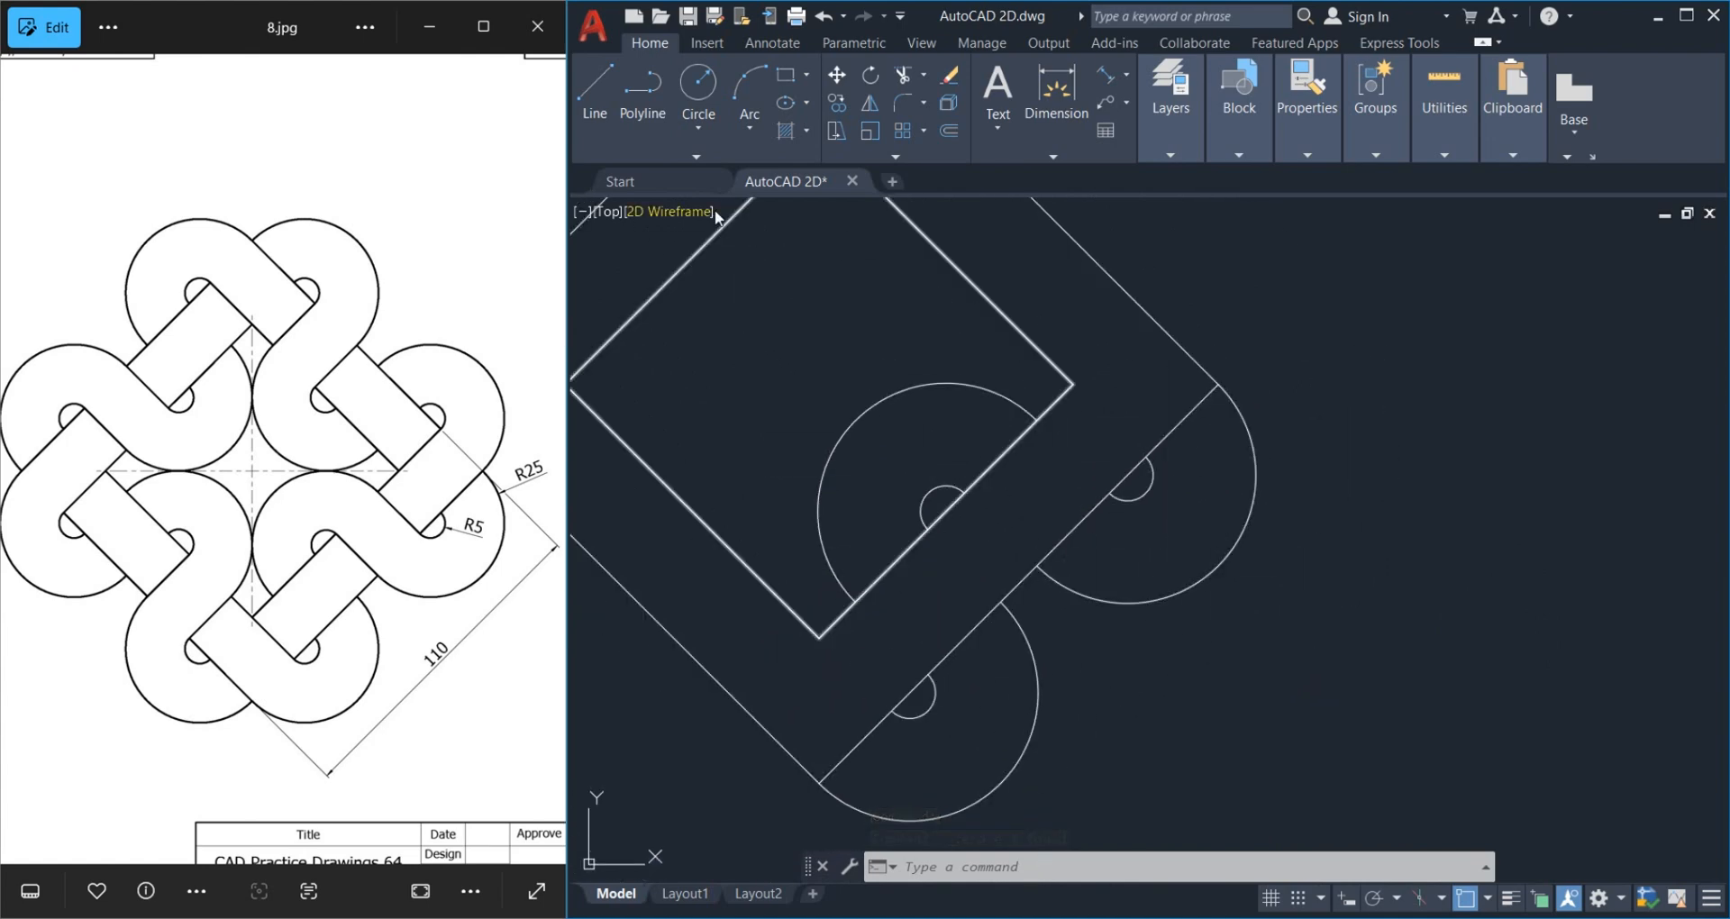
{"action": "left_click", "coordinate": [593, 89]}
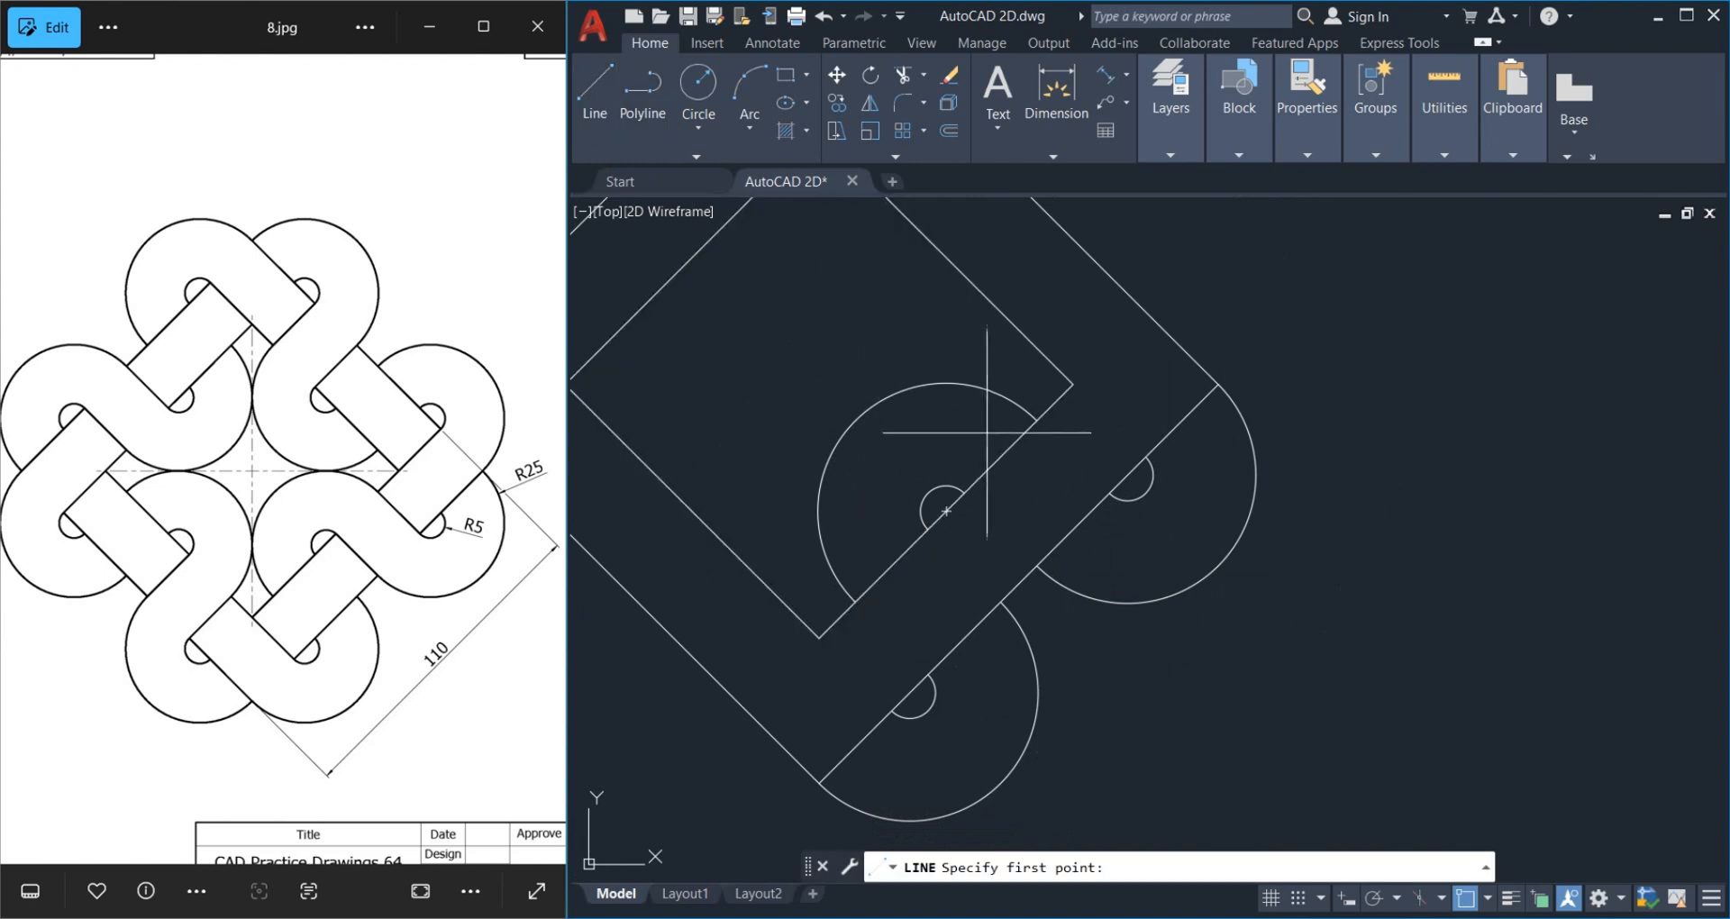
{"action": "left_click", "coordinate": [1037, 418]}
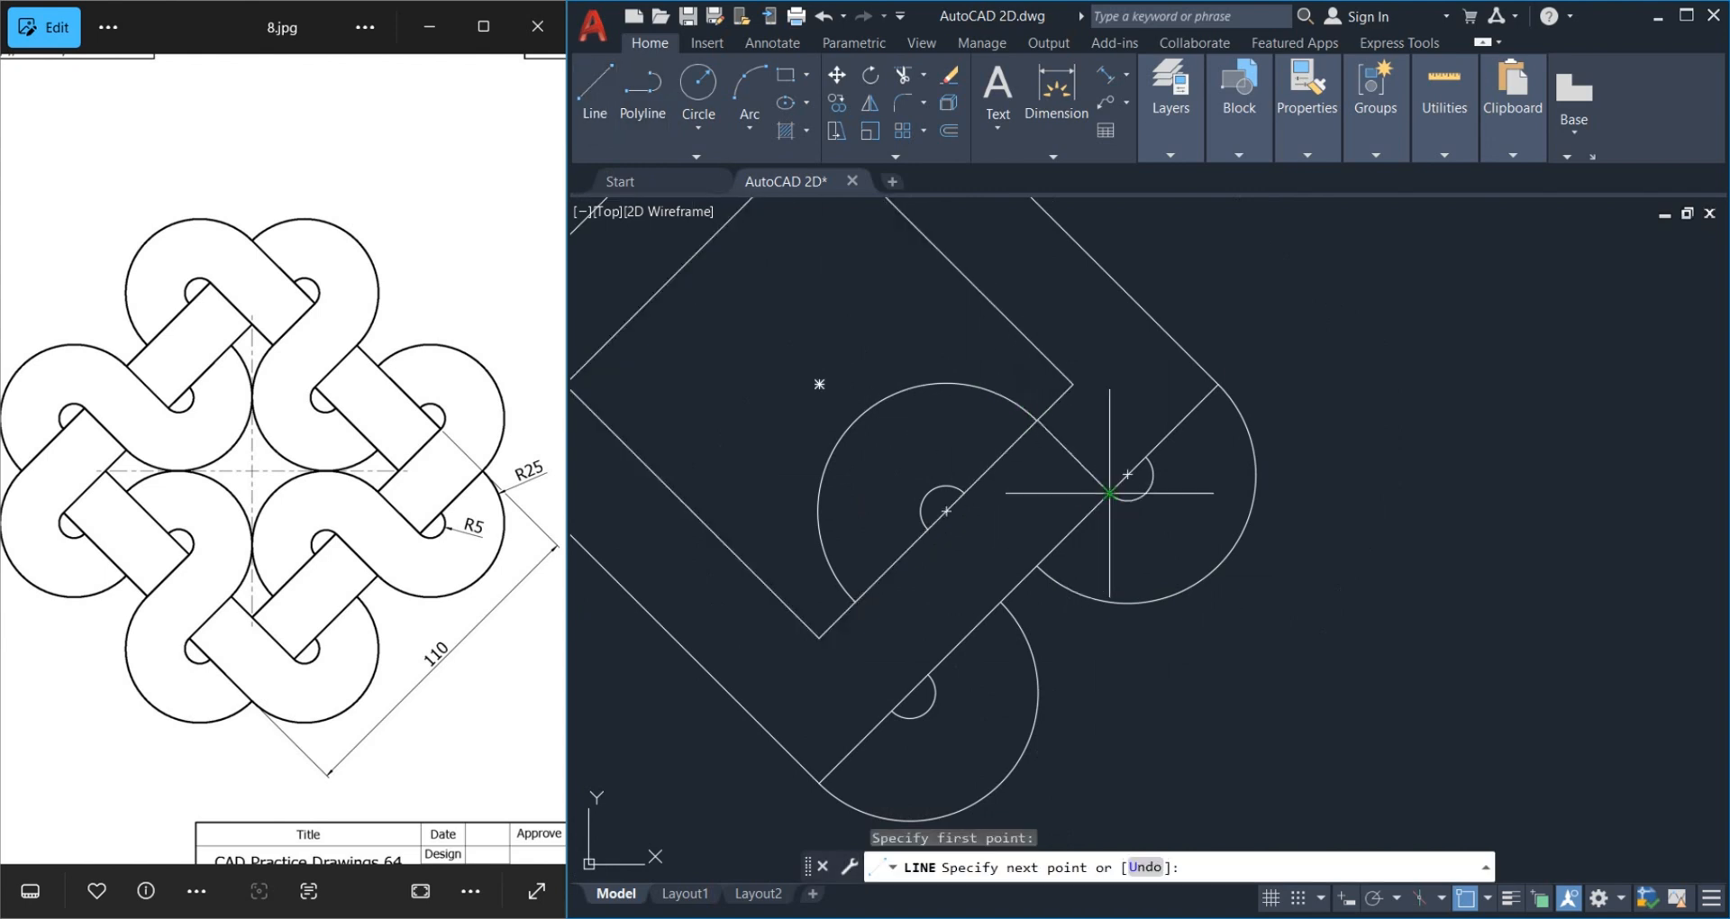
{"action": "left_click", "coordinate": [1110, 493]}
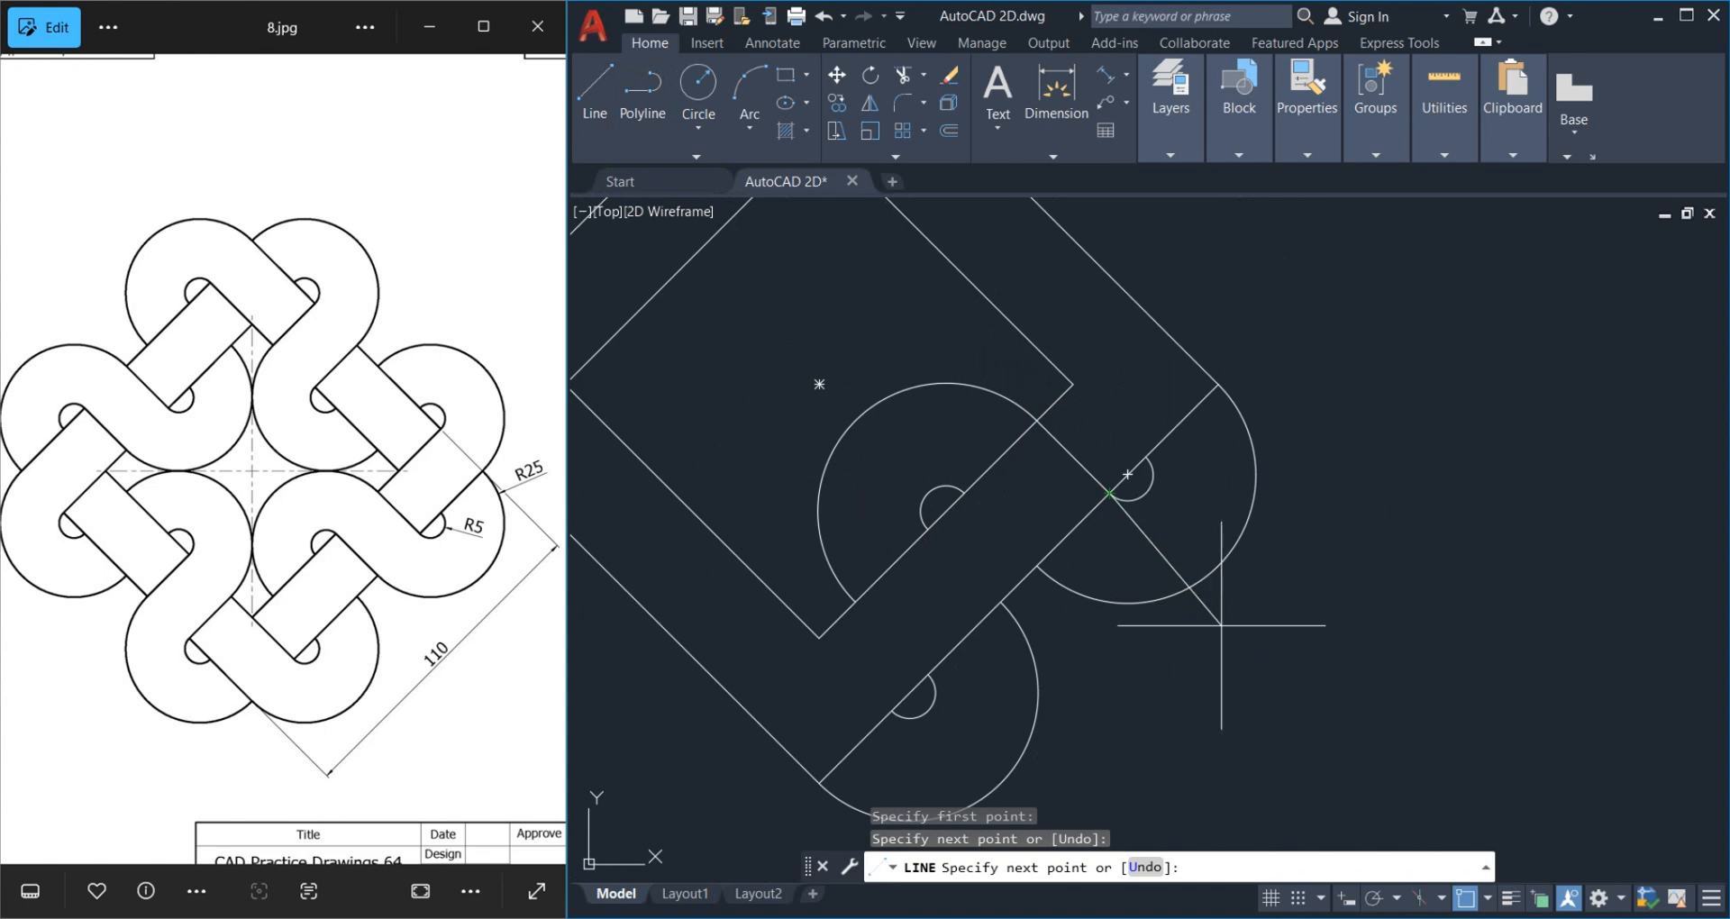
{"action": "key", "text": "Return"}
Draw a parallel line from the inner small arc's upper end to the lower end of the upper large arc on the outer square
{"action": "key", "text": "Return"}
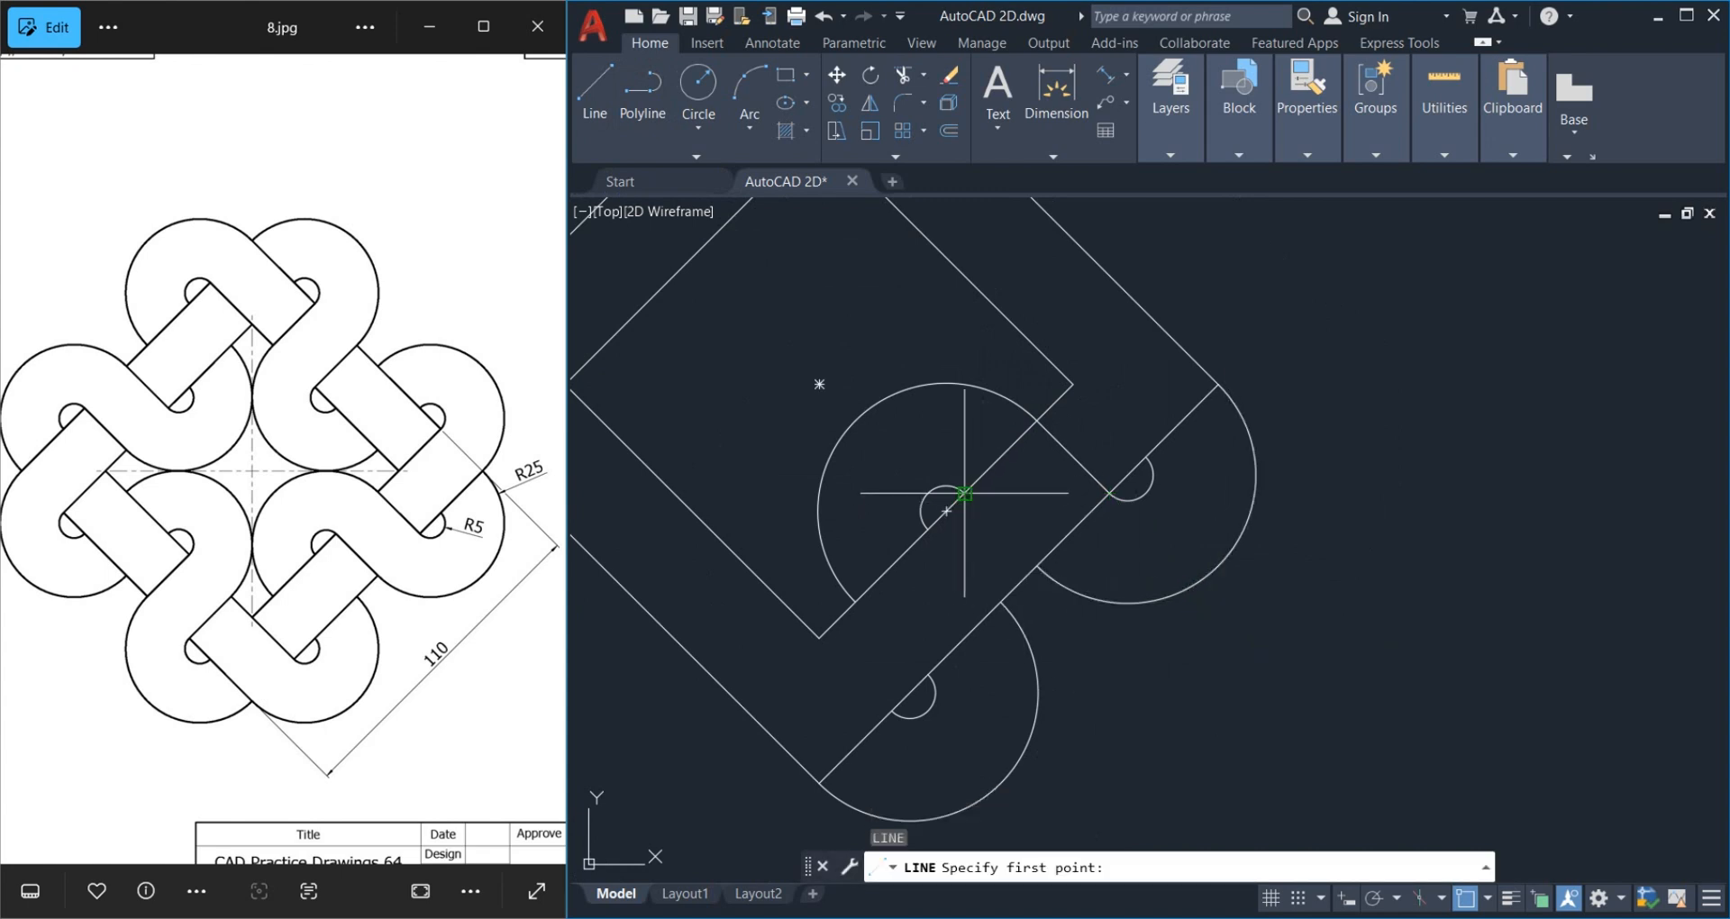
{"action": "left_click", "coordinate": [960, 493]}
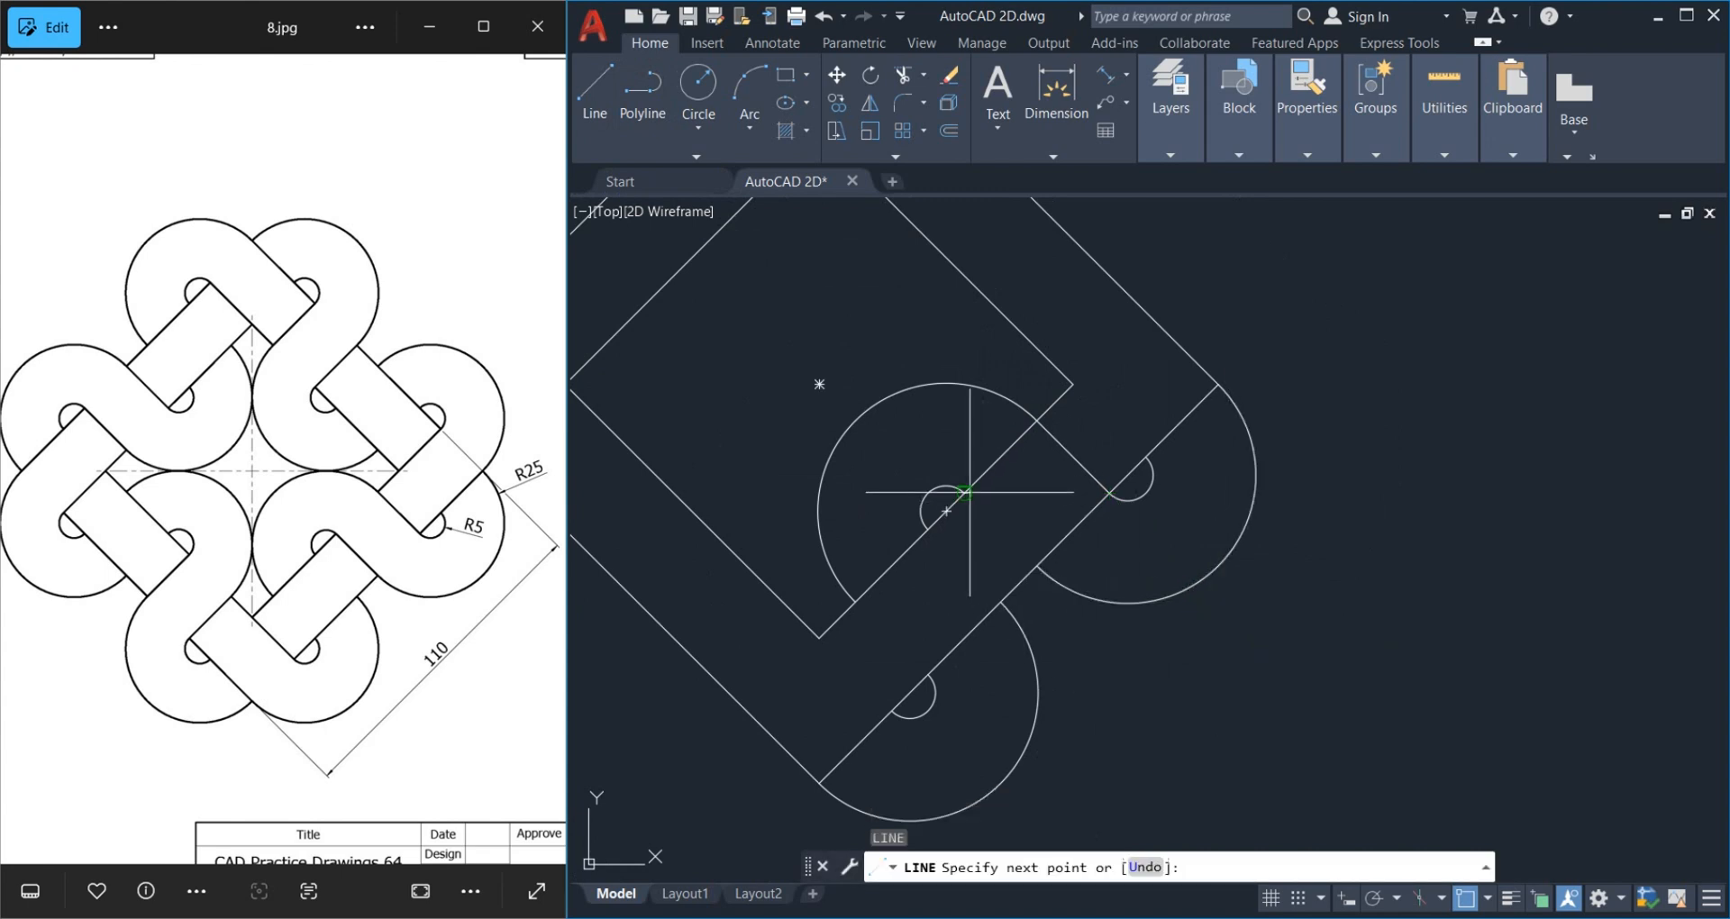
{"action": "left_click", "coordinate": [1037, 565]}
{"action": "key", "text": "Return"}
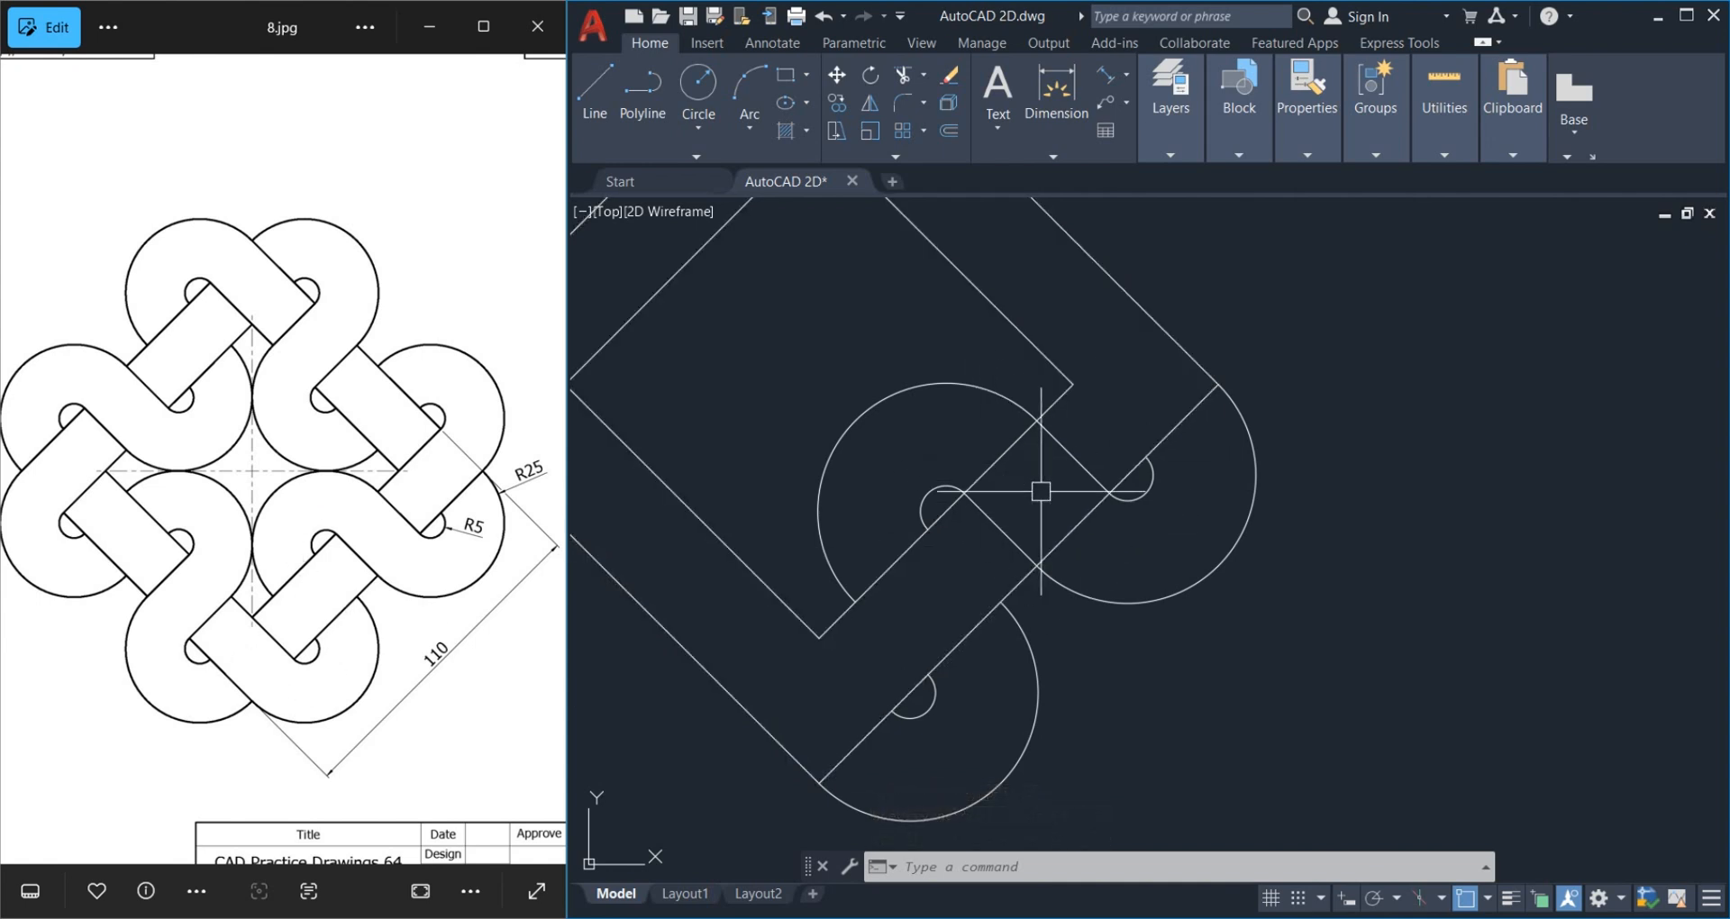
Create a polar array of the arcs and the two connecting lines about the squares' geometric center
{"action": "middle_click_drag", "start_coordinate": [1038, 493], "coordinate": [1069, 515]}
{"action": "scroll", "coordinate": [991, 396], "scroll_direction": "down", "scroll_amount": 2}
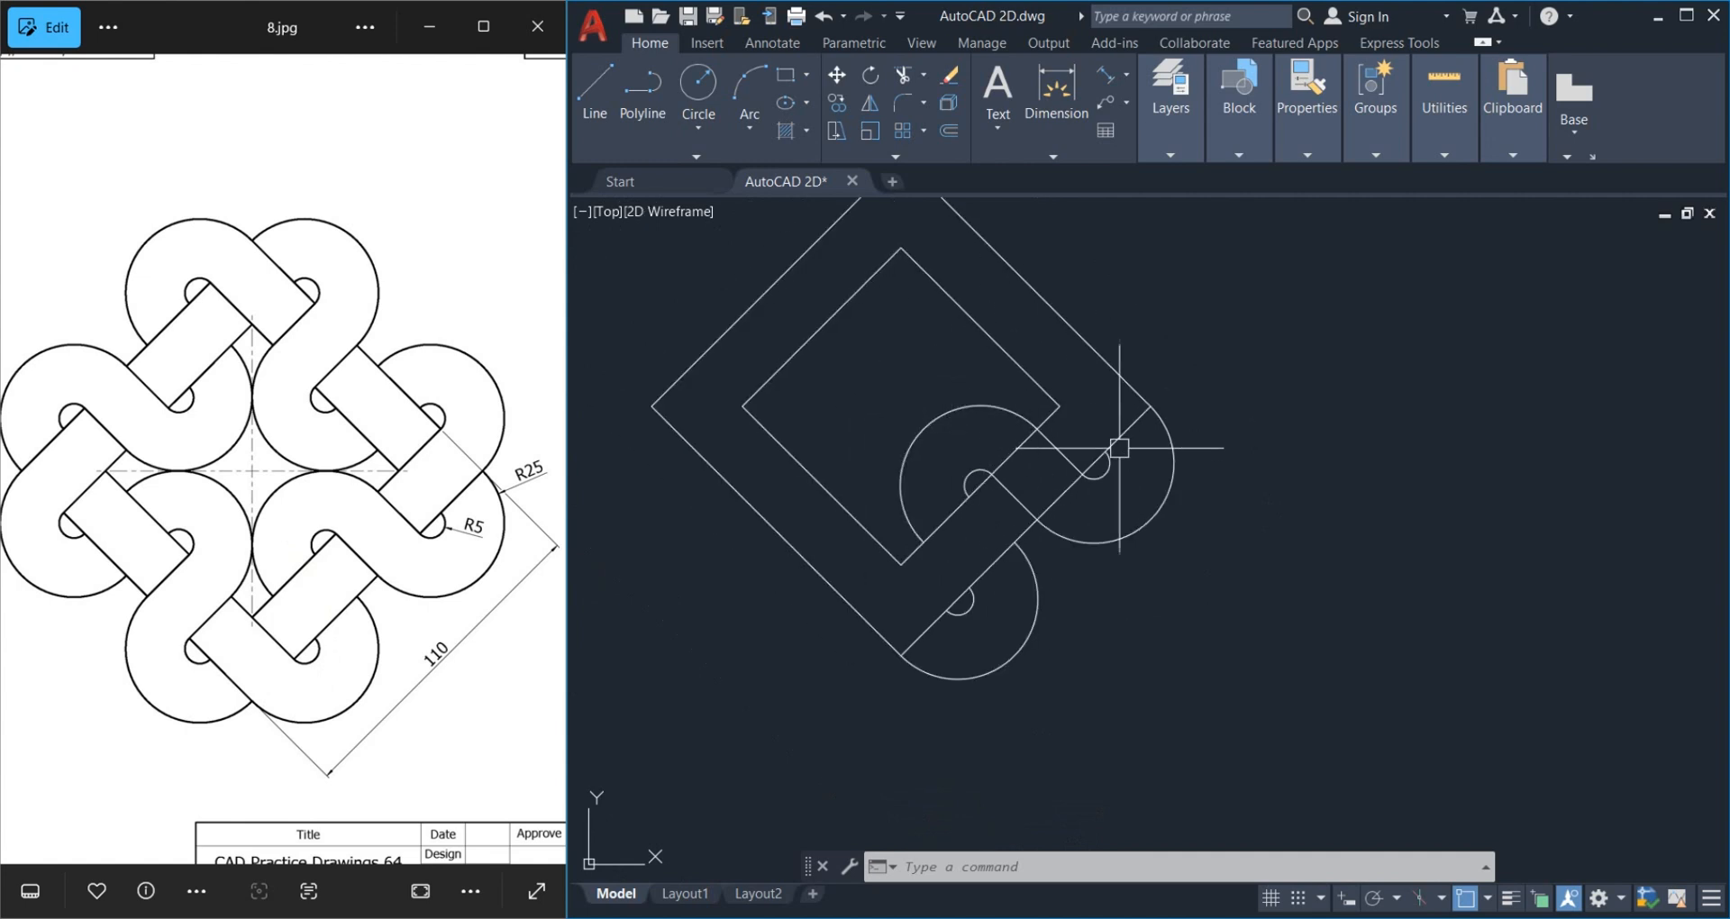
{"action": "middle_click_drag", "start_coordinate": [917, 421], "coordinate": [926, 443]}
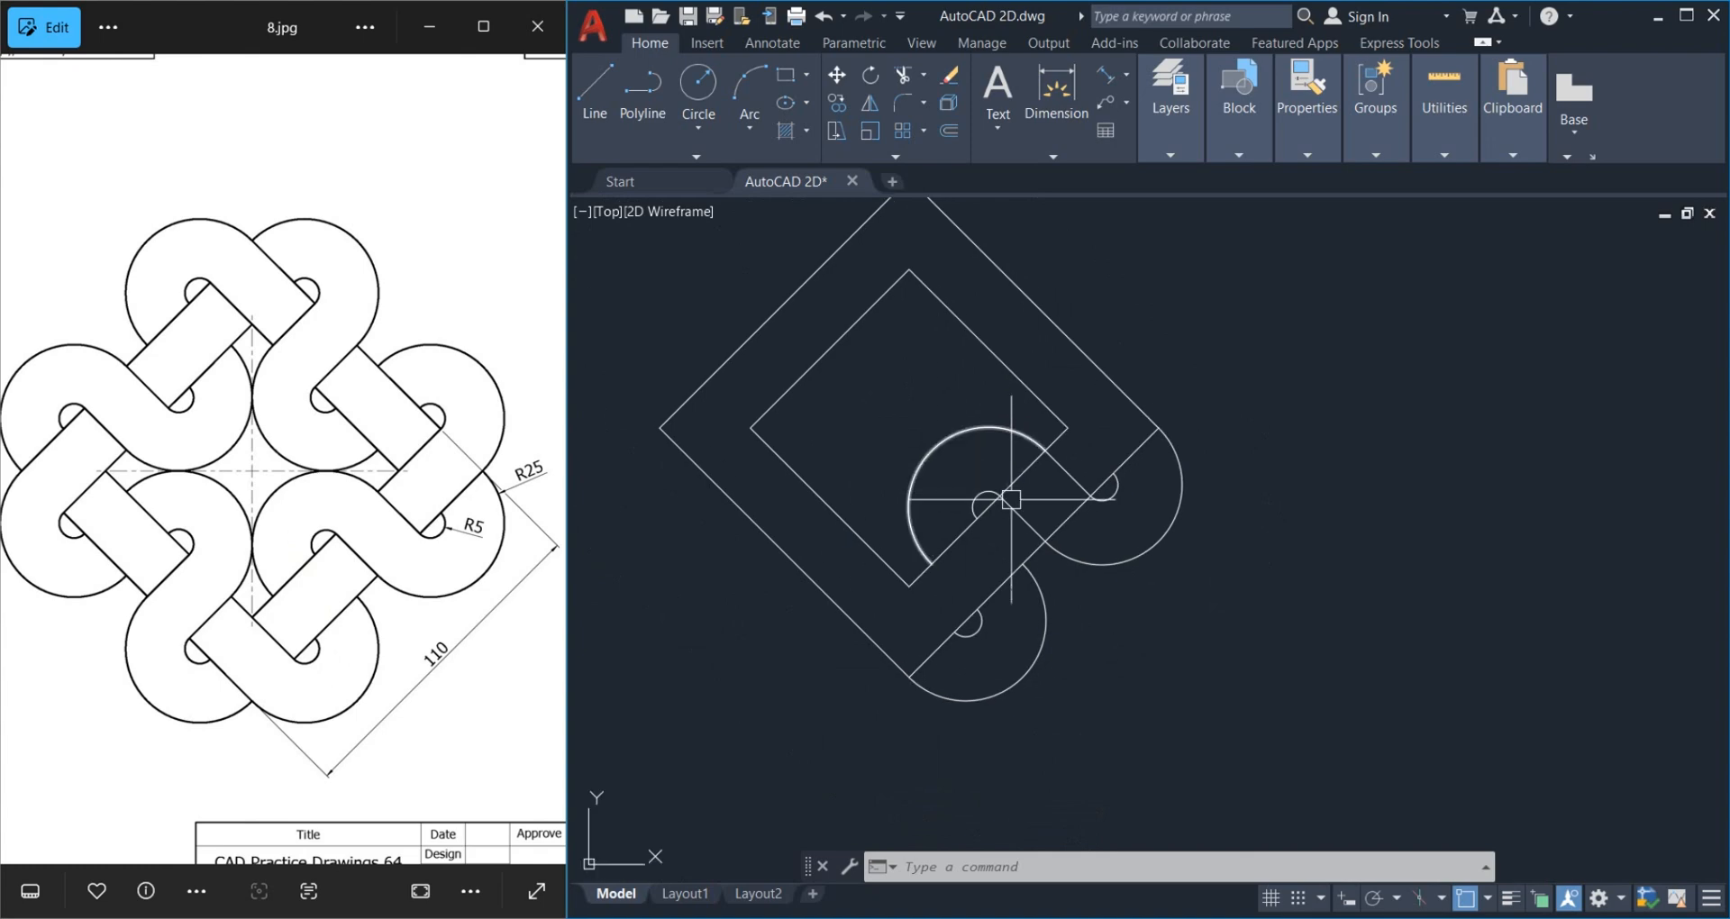
{"action": "scroll", "coordinate": [955, 491], "scroll_direction": "up", "scroll_amount": 2}
{"action": "left_click", "coordinate": [949, 413]}
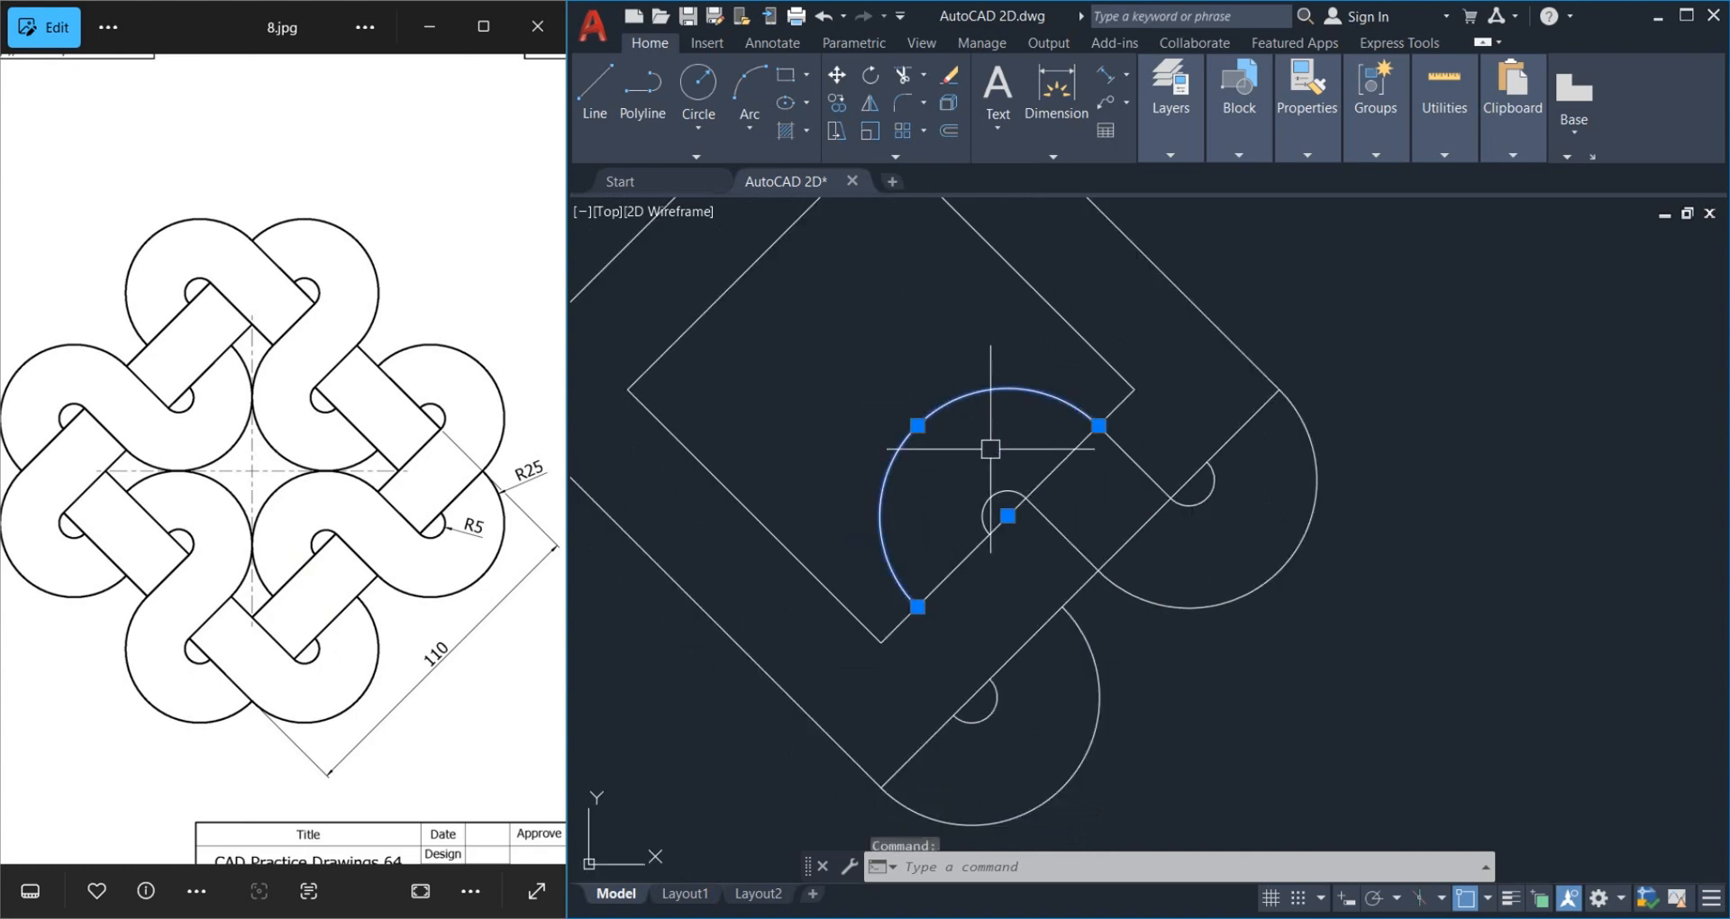
{"action": "left_click", "coordinate": [991, 512]}
{"action": "left_click", "coordinate": [1072, 543]}
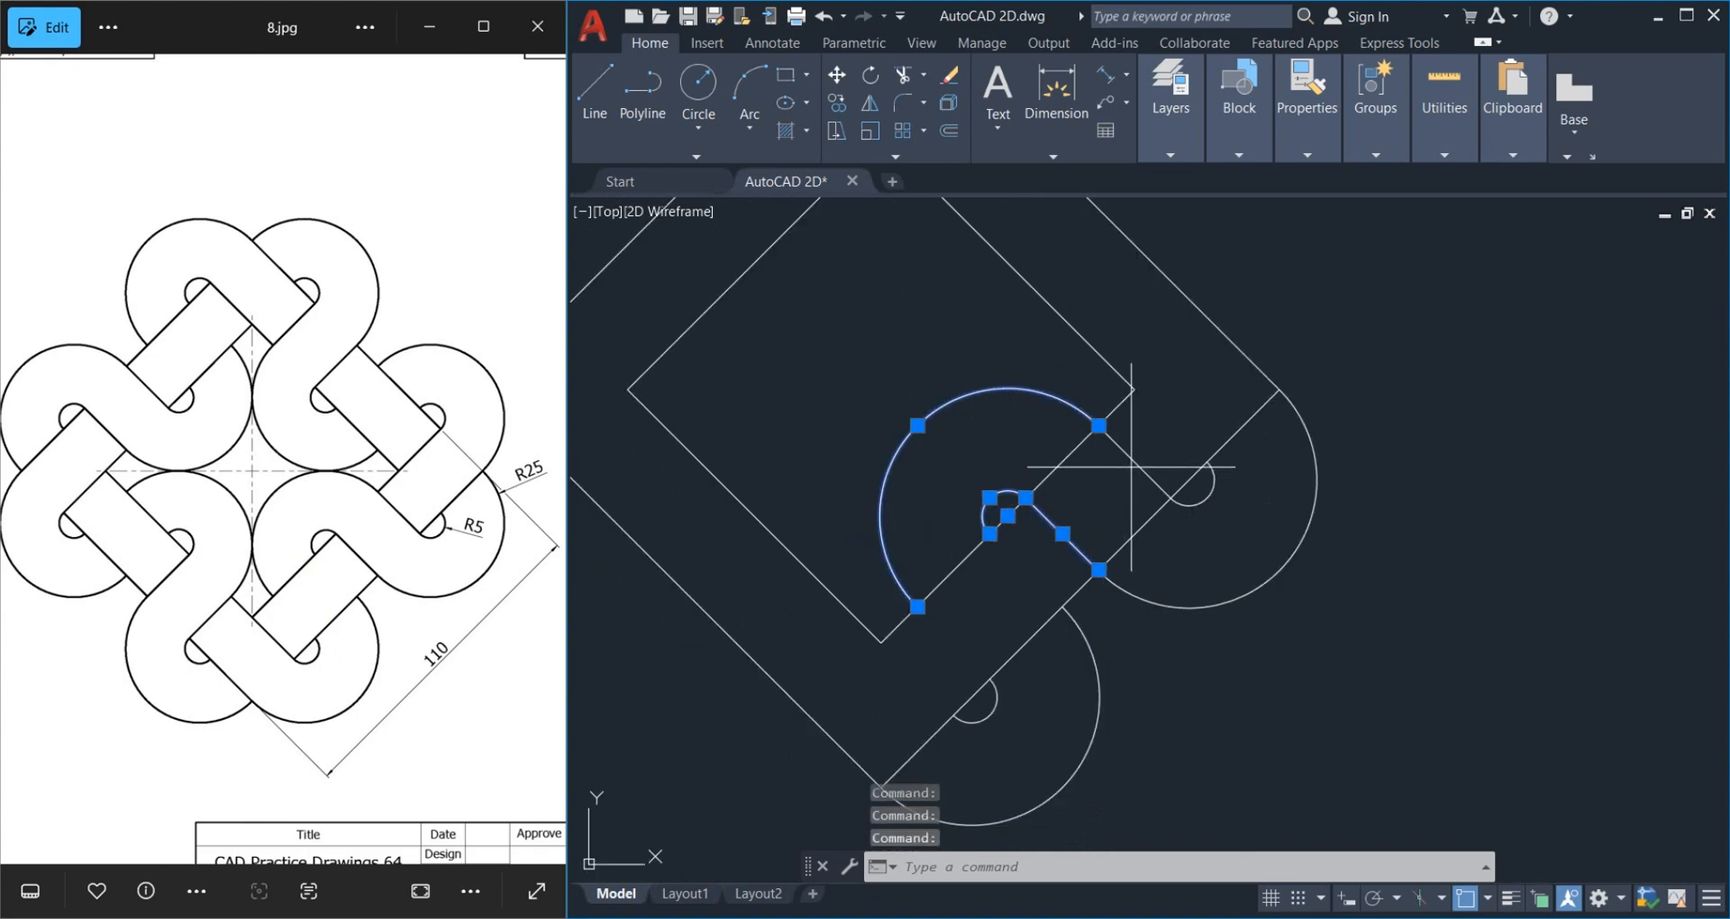
{"action": "left_click", "coordinate": [1141, 469]}
{"action": "left_click", "coordinate": [1276, 562]}
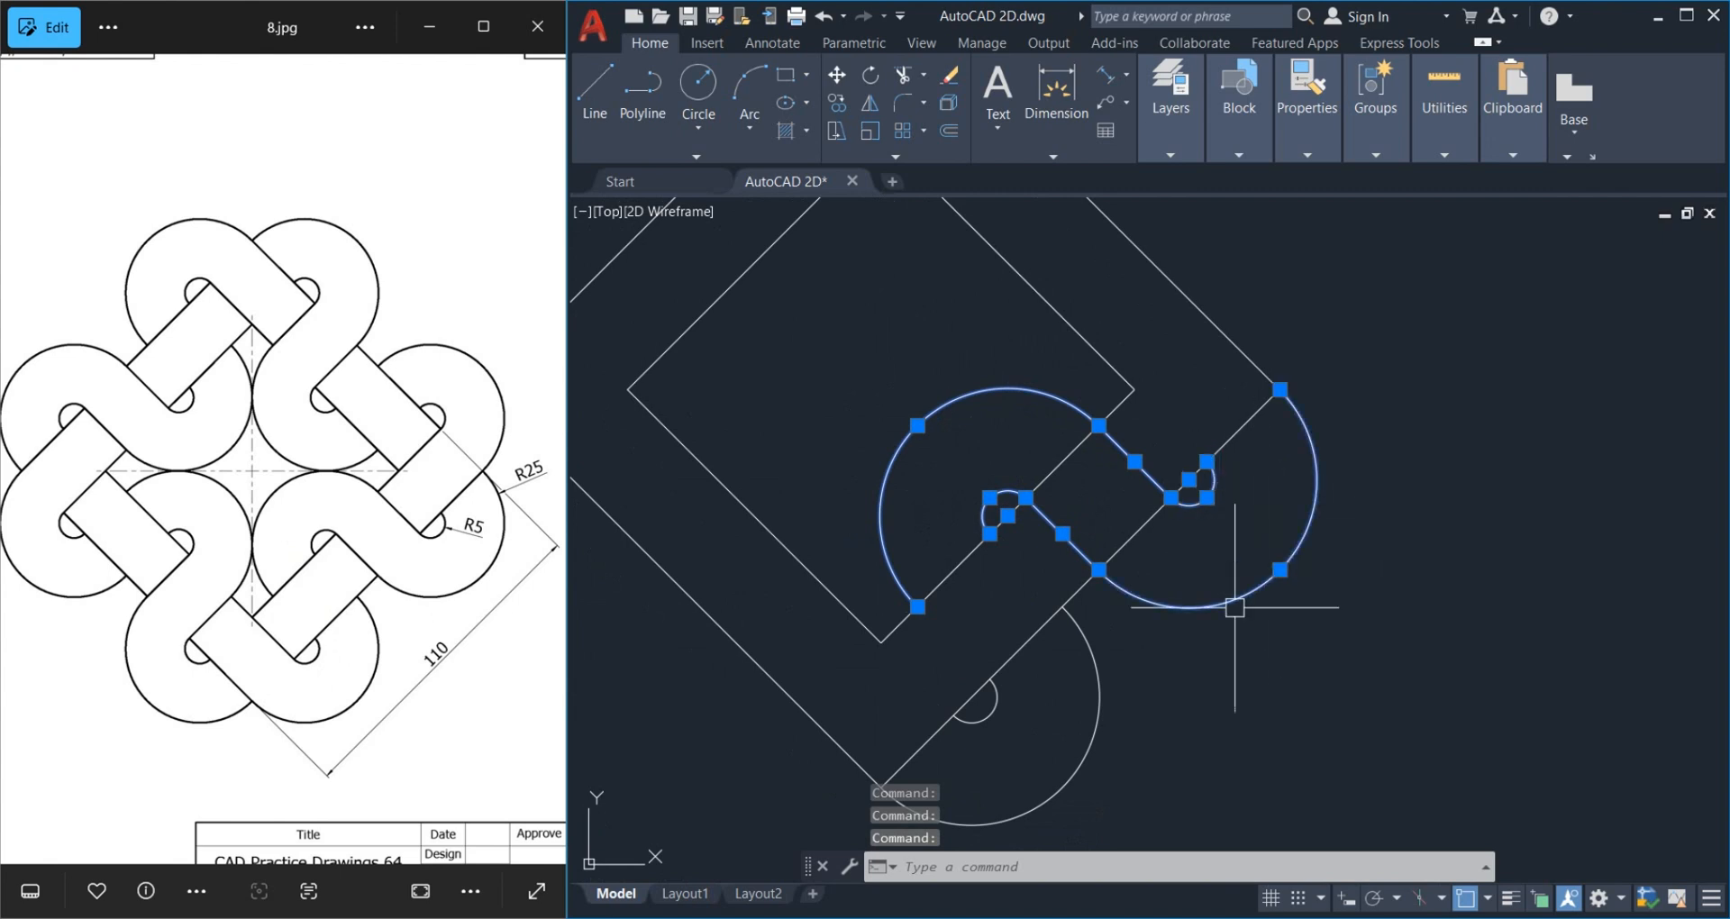
{"action": "left_click", "coordinate": [1094, 712]}
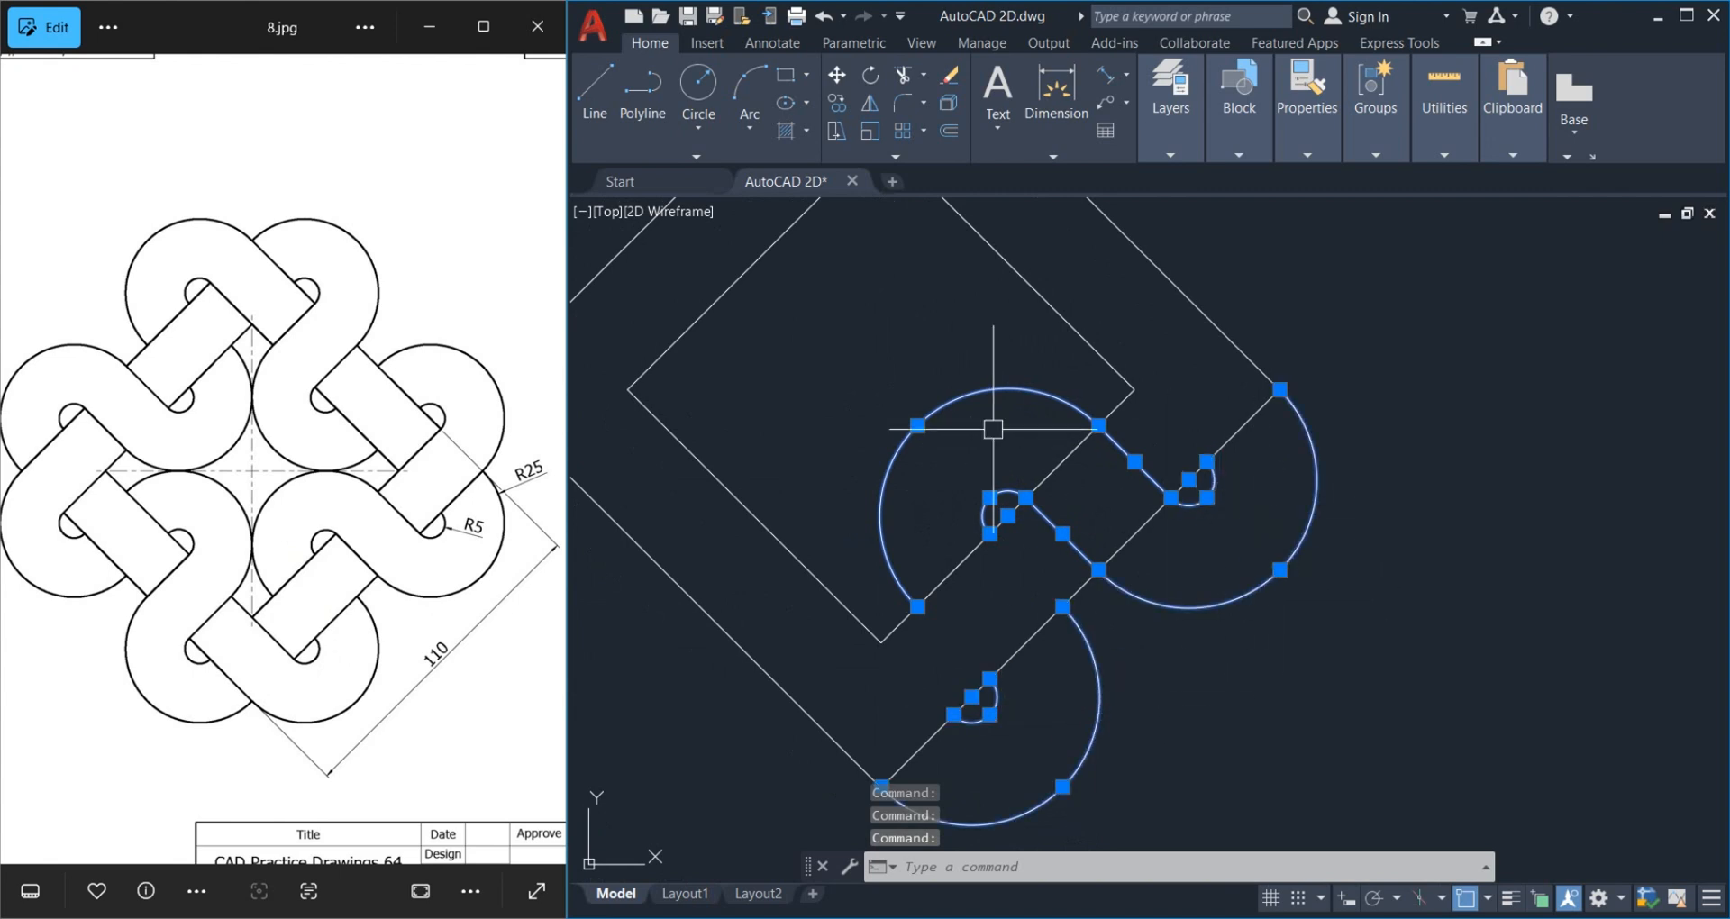
{"action": "middle_click_drag", "start_coordinate": [966, 352], "coordinate": [1062, 379]}
{"action": "type", "text": "ar"}
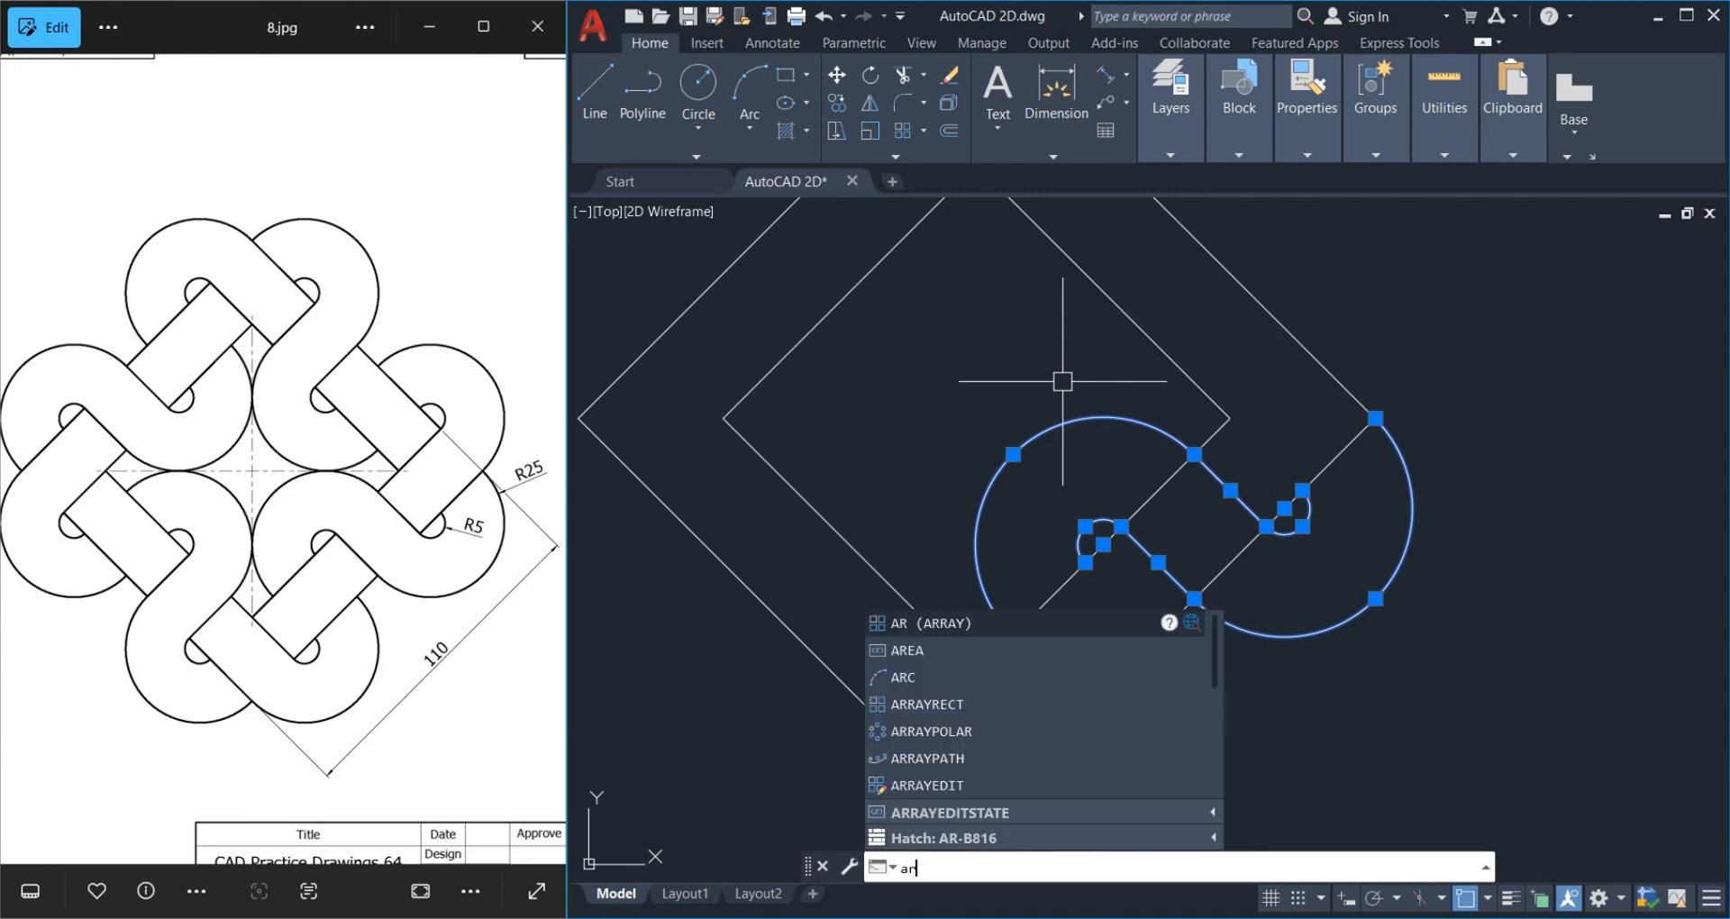
{"action": "key", "text": "Return"}
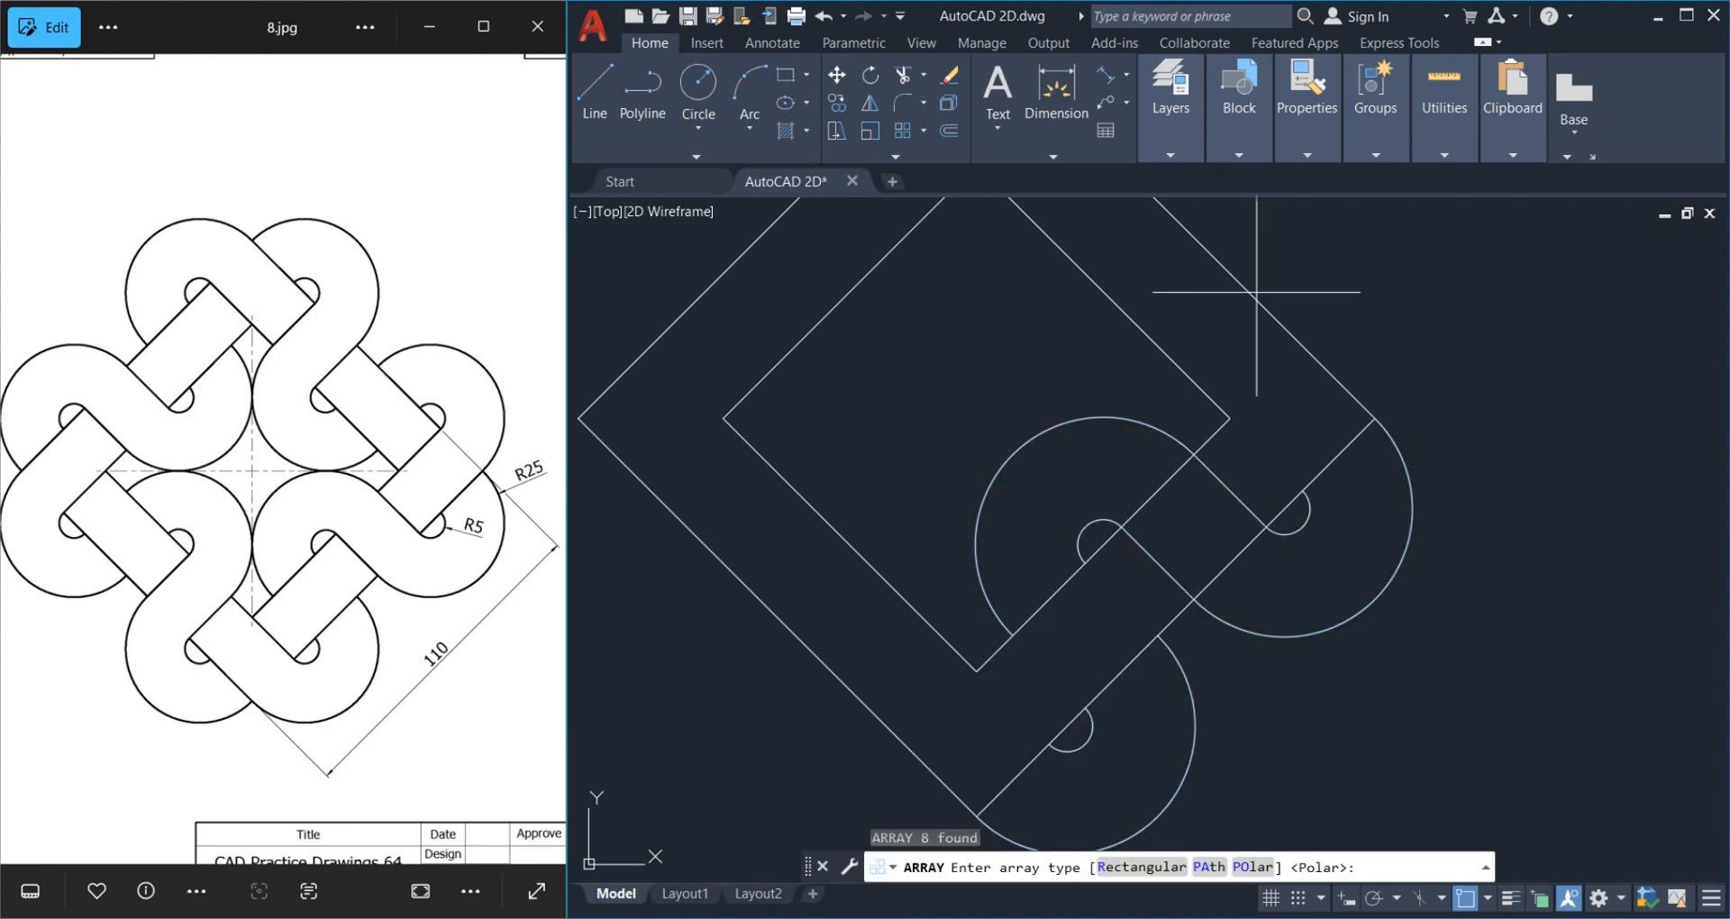
{"action": "scroll", "coordinate": [1004, 489], "scroll_direction": "down", "scroll_amount": 2}
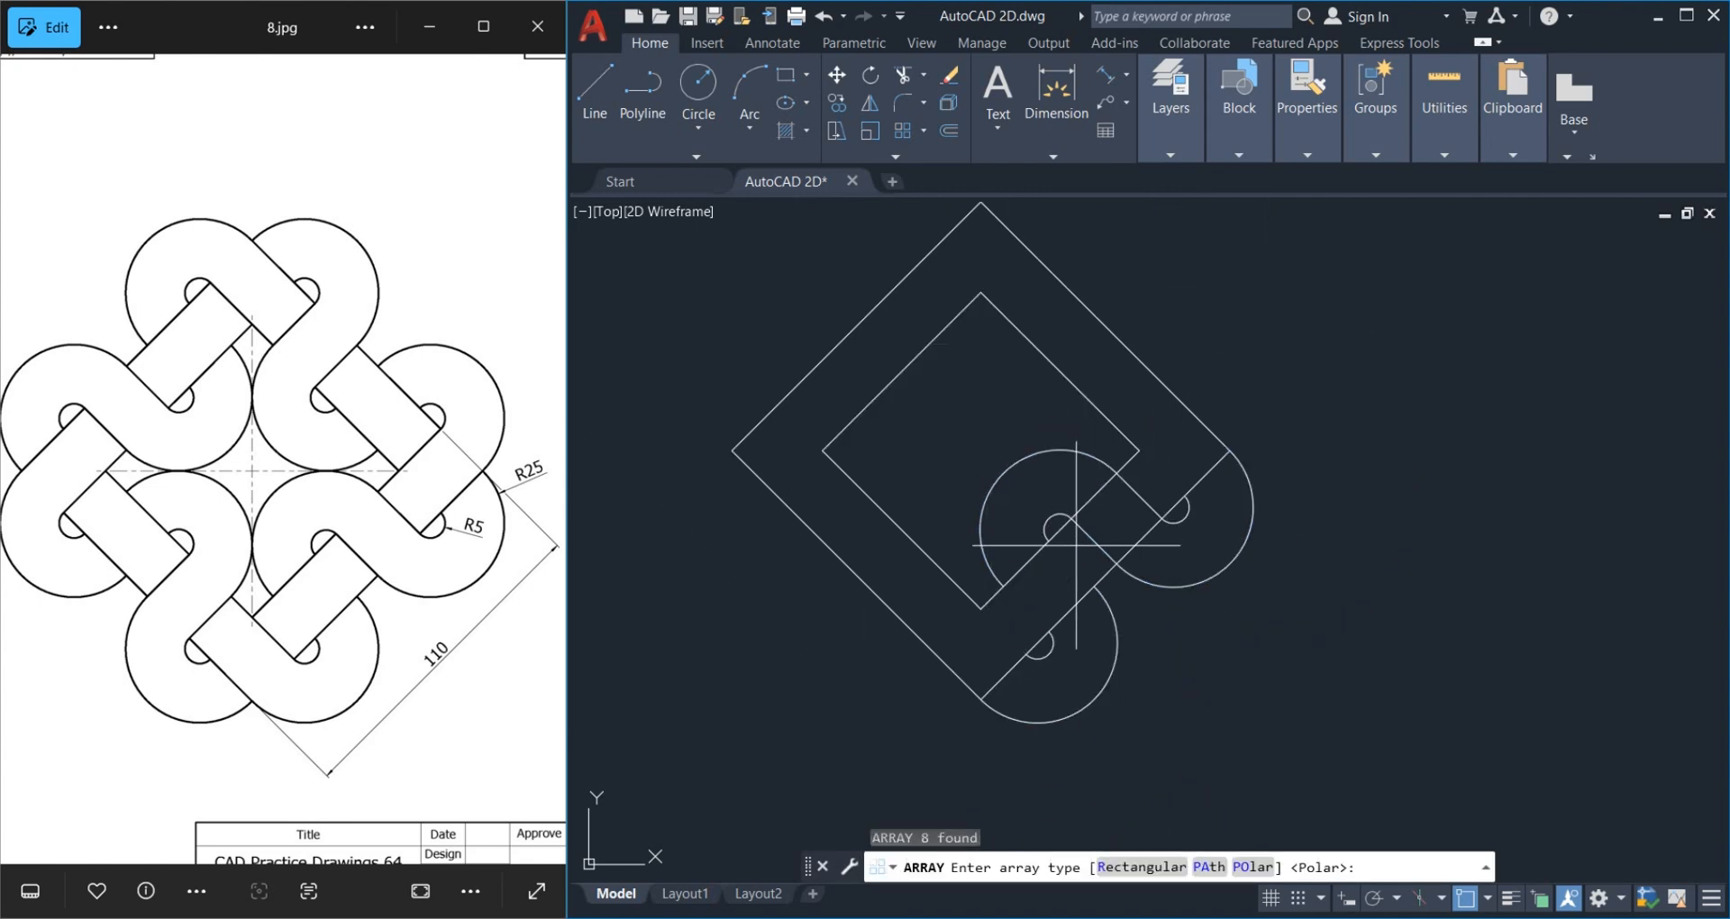
{"action": "key", "text": "Return"}
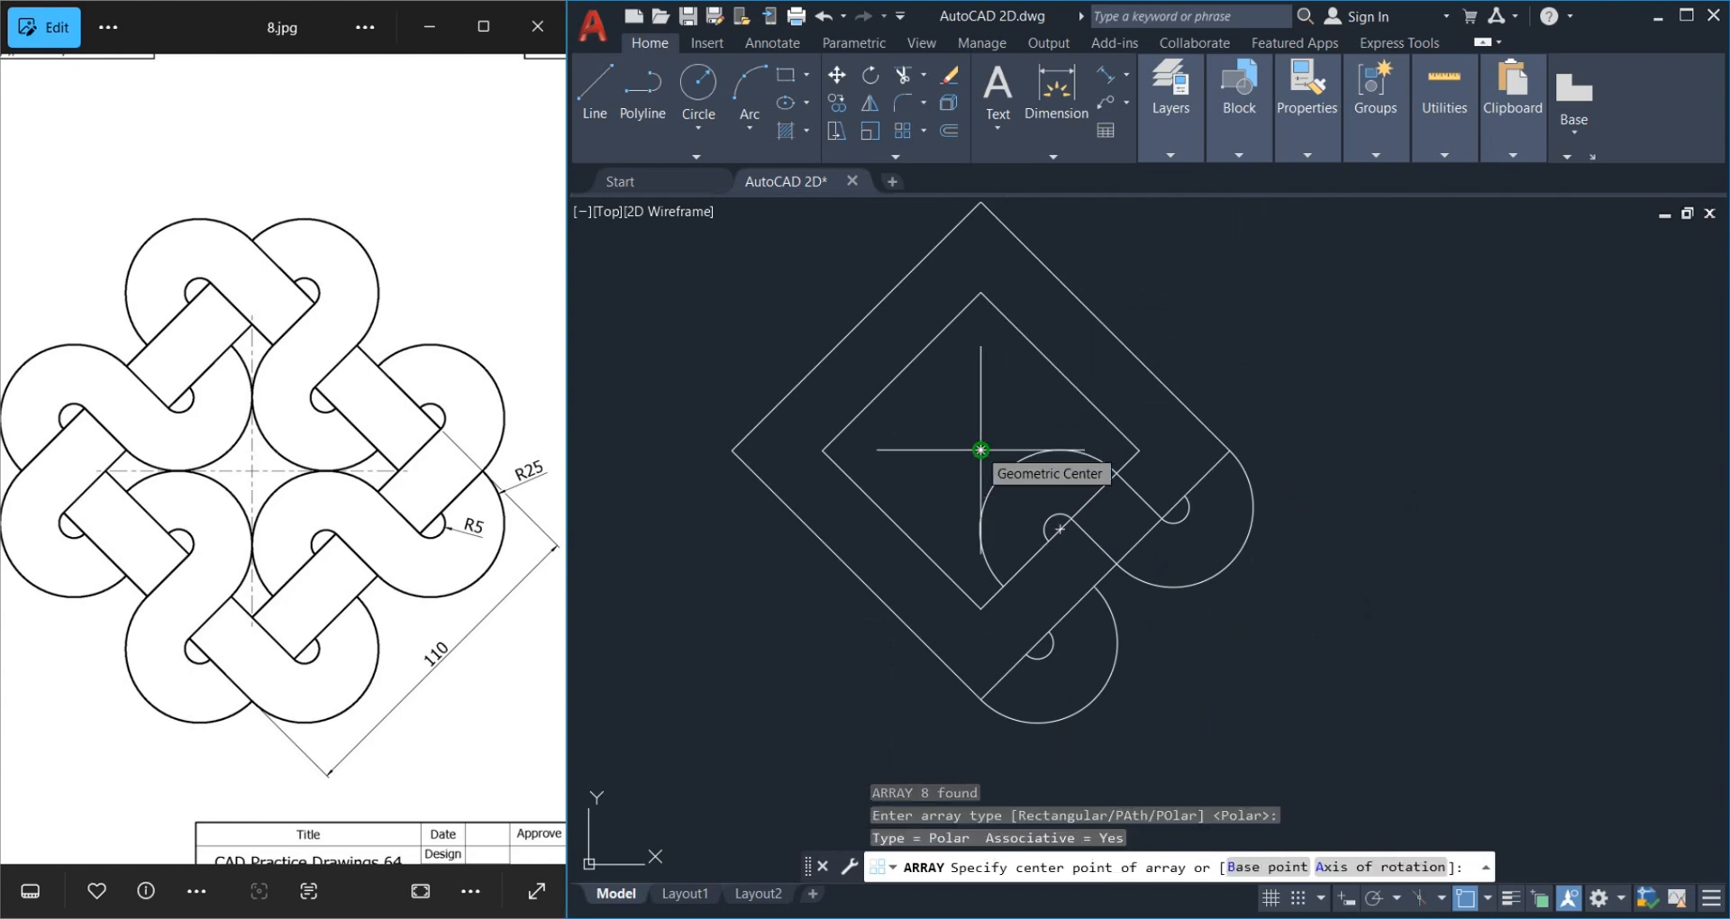
{"action": "left_click", "coordinate": [981, 449]}
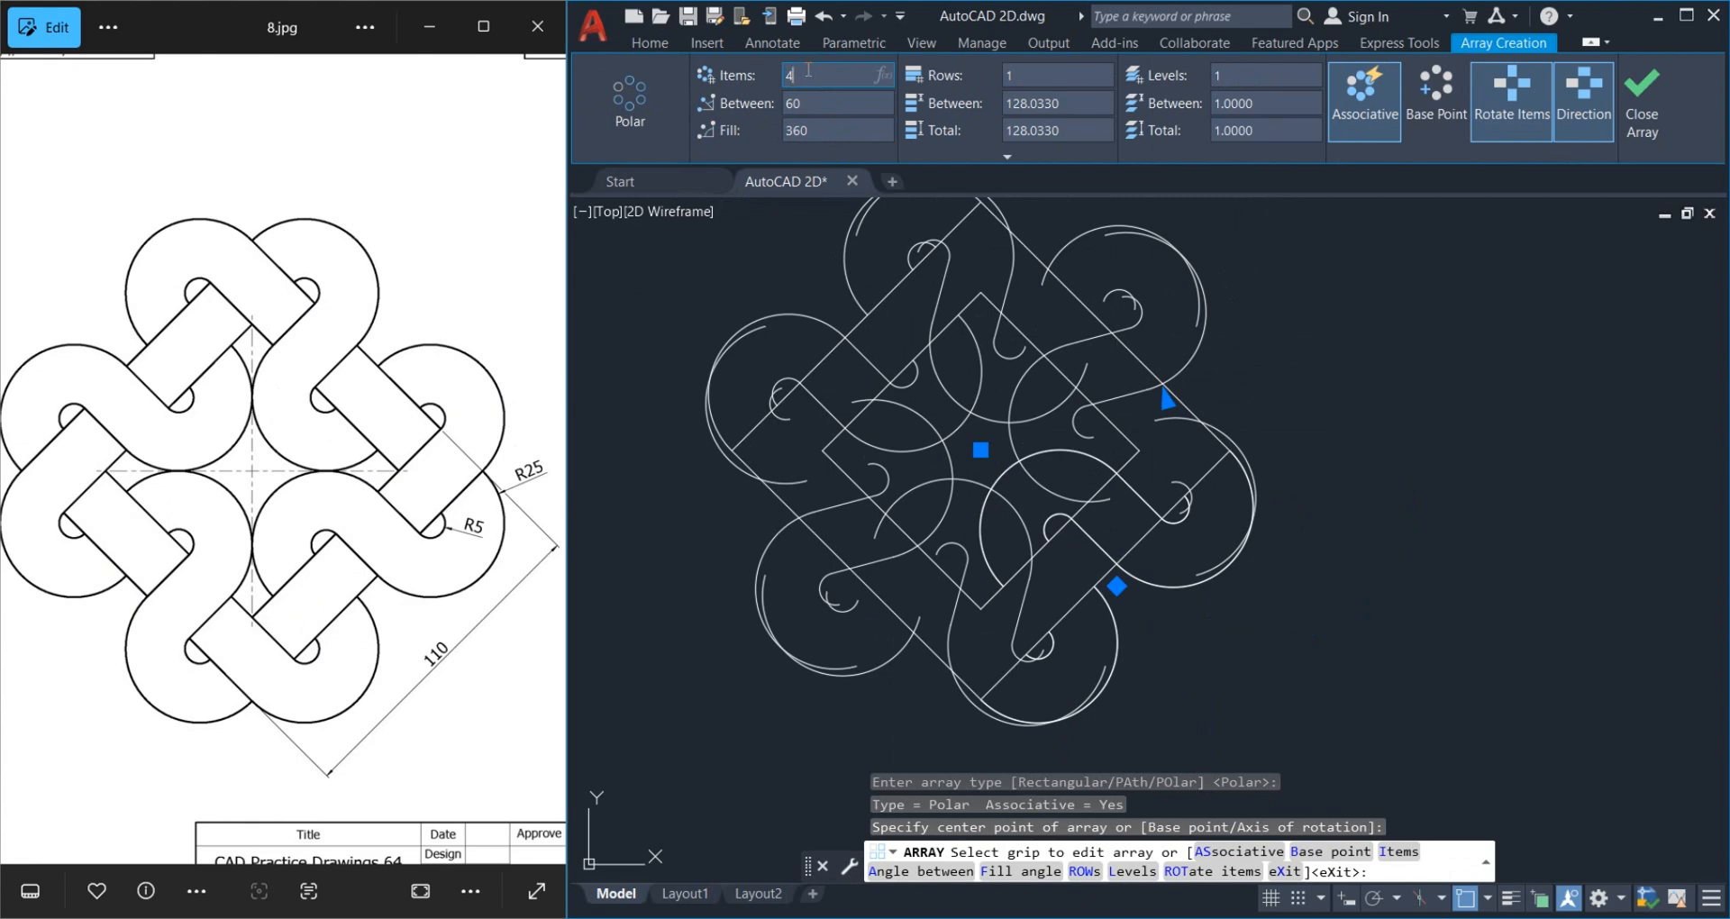
Set the polar array to 4 items and finish it
{"action": "left_click", "coordinate": [808, 70]}
{"action": "type", "text": "4"}
{"action": "key", "text": "Return"}
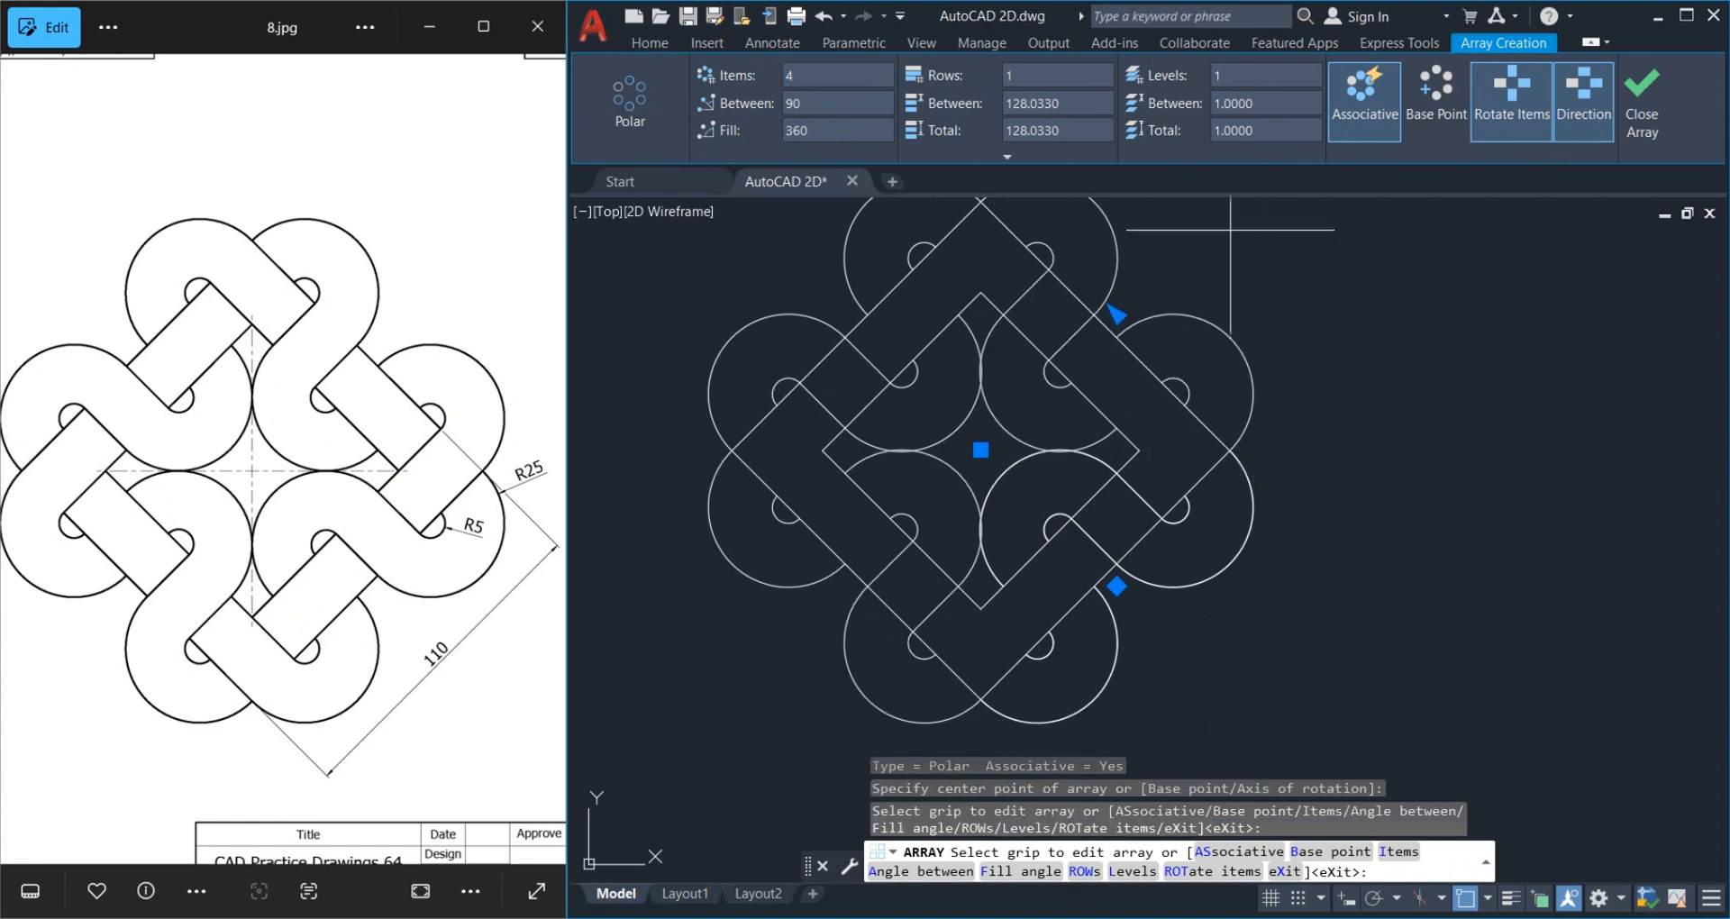
{"action": "left_click", "coordinate": [1642, 101]}
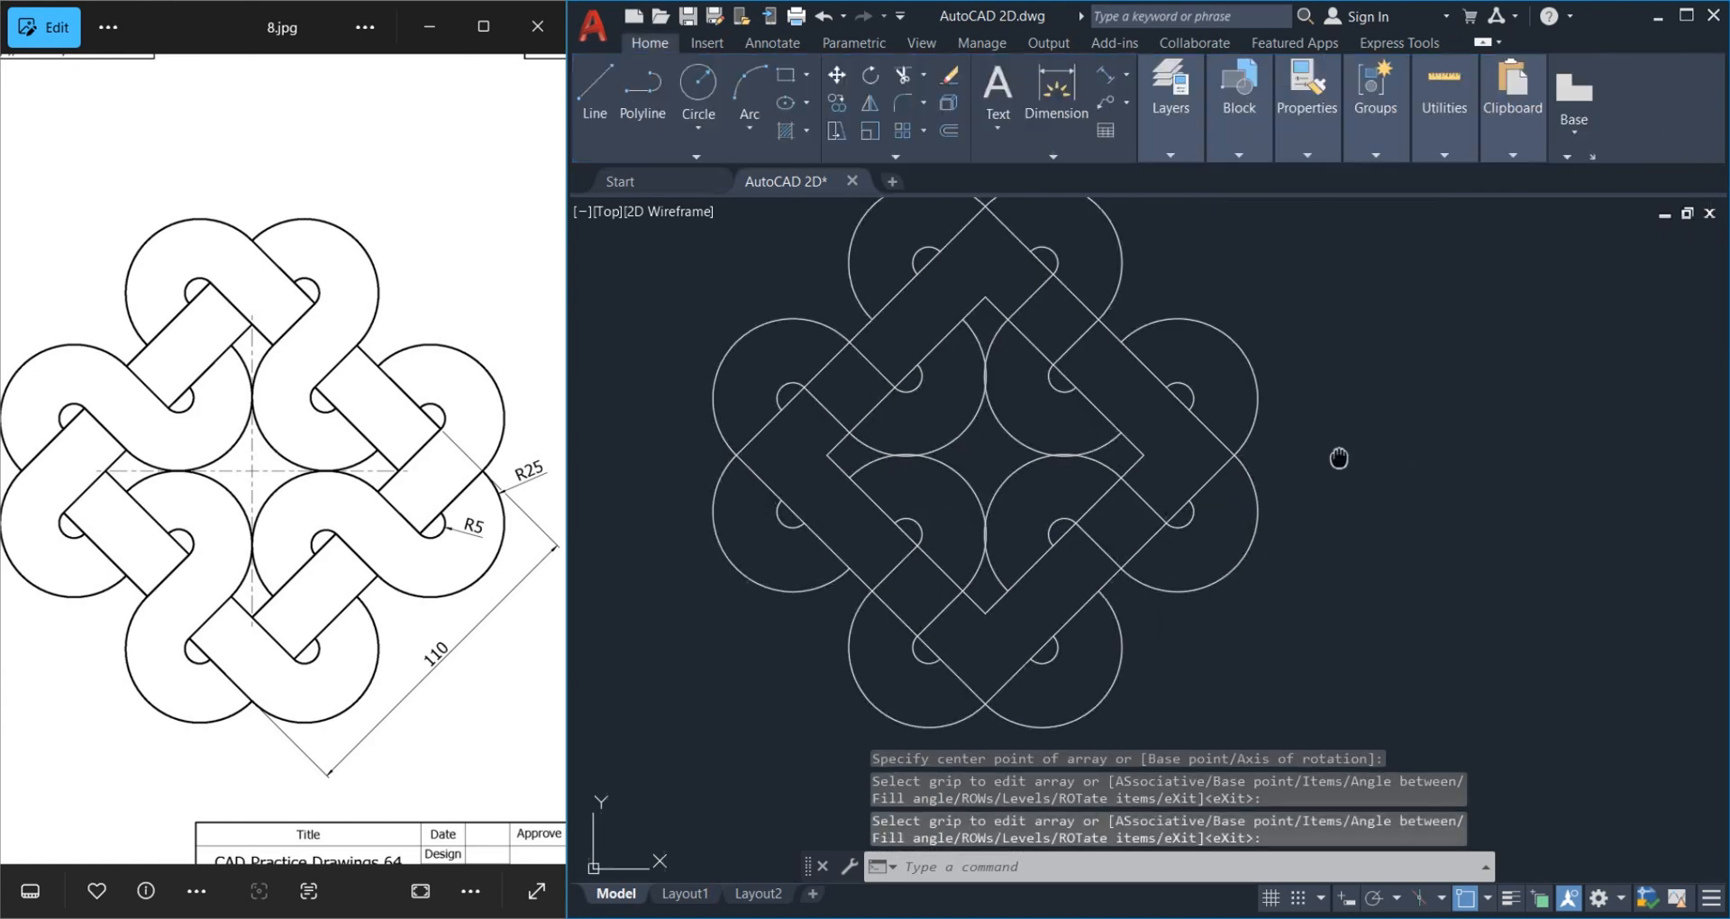
Trim the lower-right edges of both squares where the S-shaped band crosses over them
{"action": "middle_click_drag", "start_coordinate": [1335, 455], "coordinate": [1352, 484]}
{"action": "type", "text": "tr"}
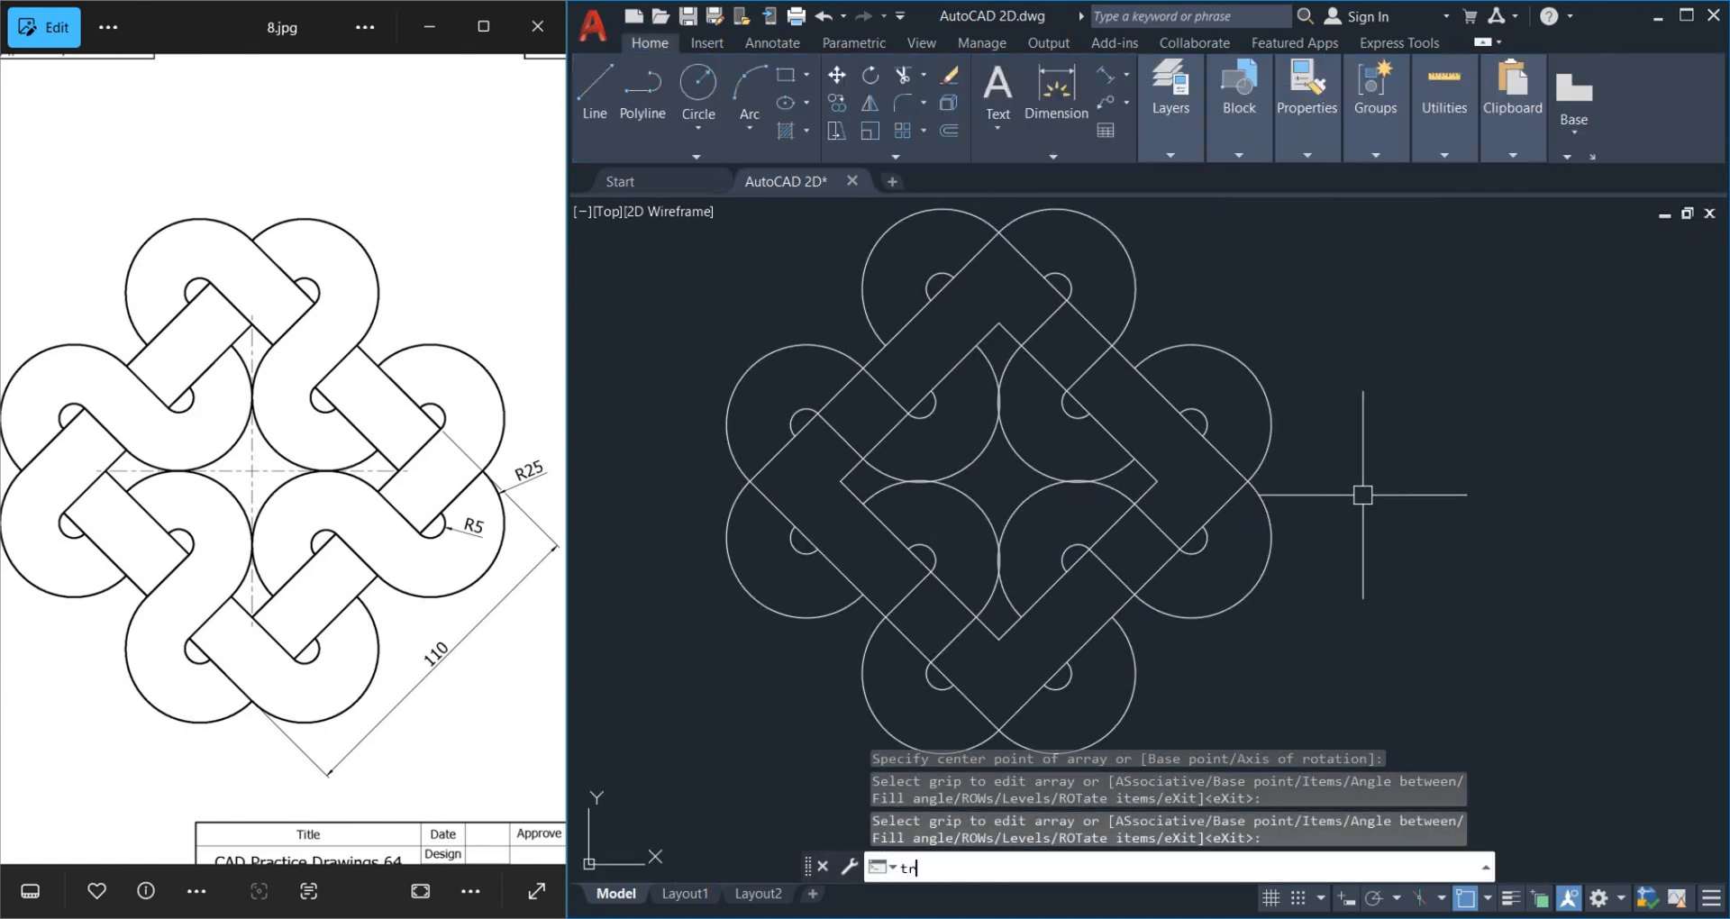
{"action": "key", "text": "Return"}
{"action": "left_click", "coordinate": [1137, 563]}
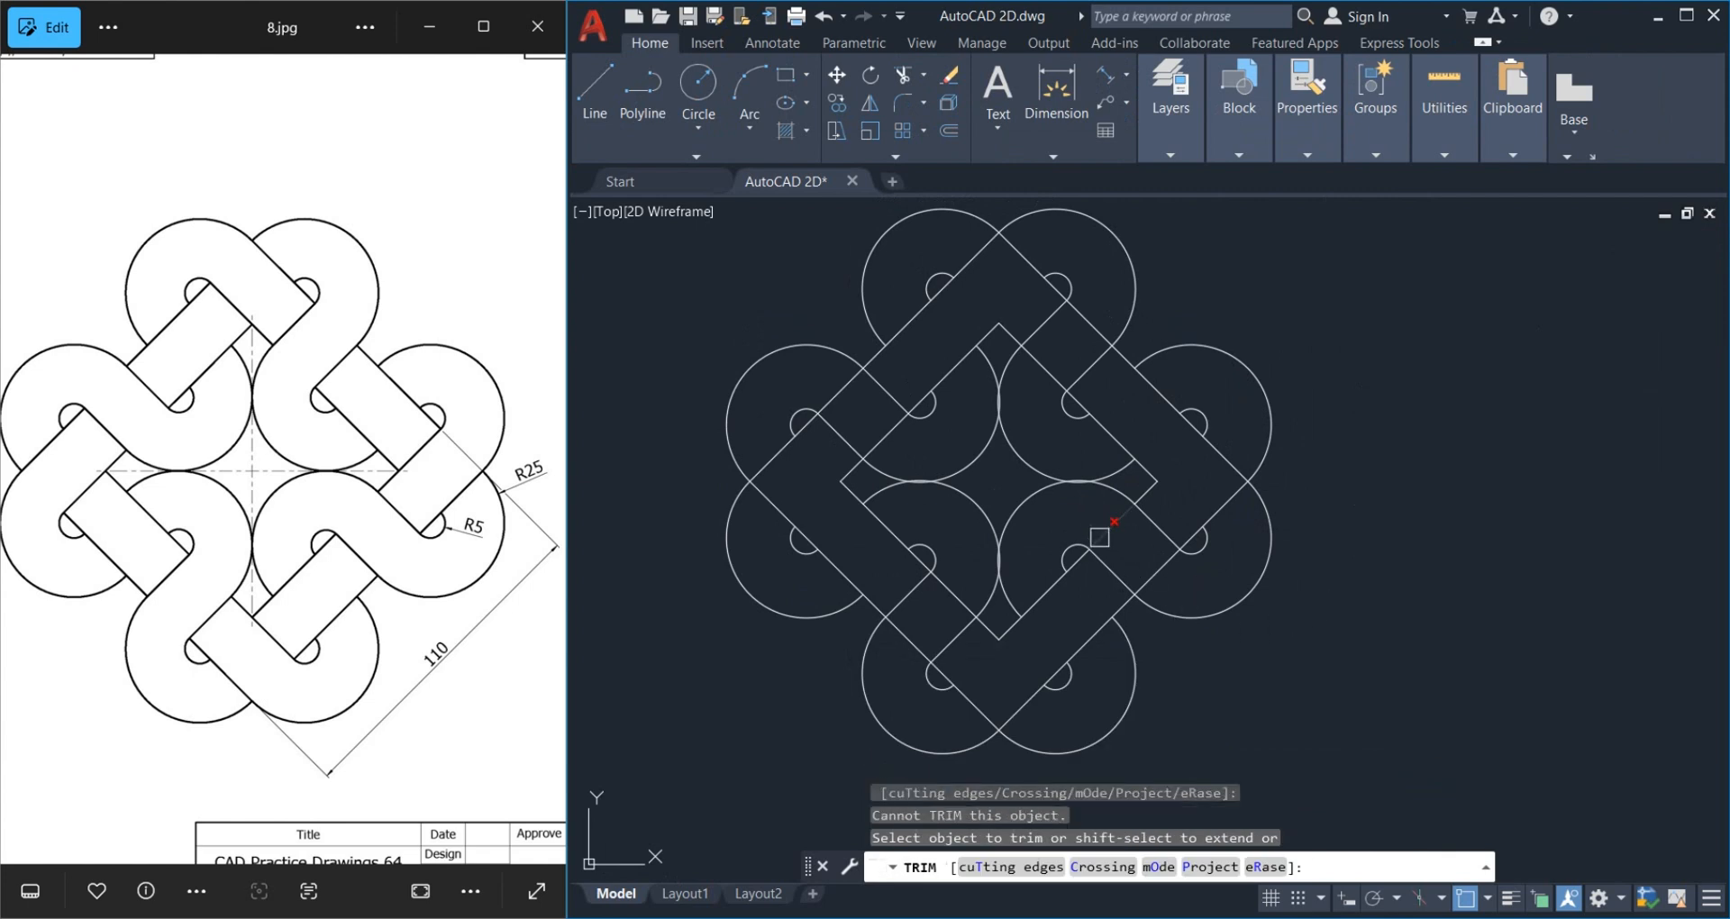
{"action": "left_click", "coordinate": [1099, 538]}
{"action": "left_click", "coordinate": [1212, 585]}
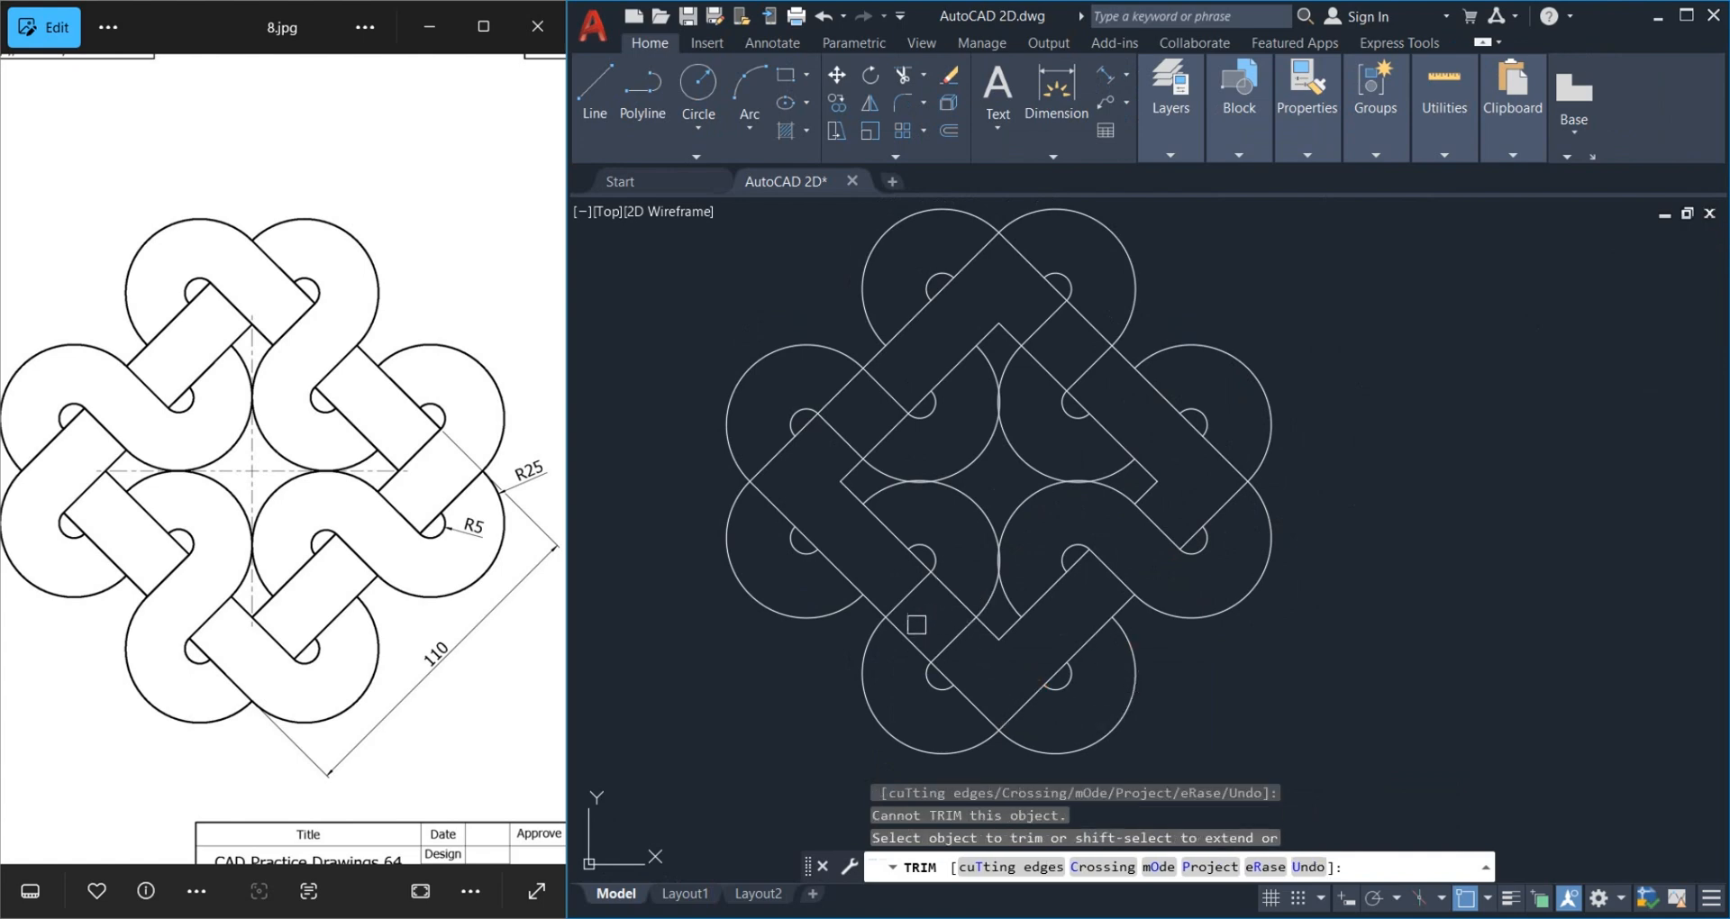
Trim the lower-left and upper-left edges of both squares inside the crossing bands, including the outer square's upper corner stub
{"action": "left_click", "coordinate": [920, 622]}
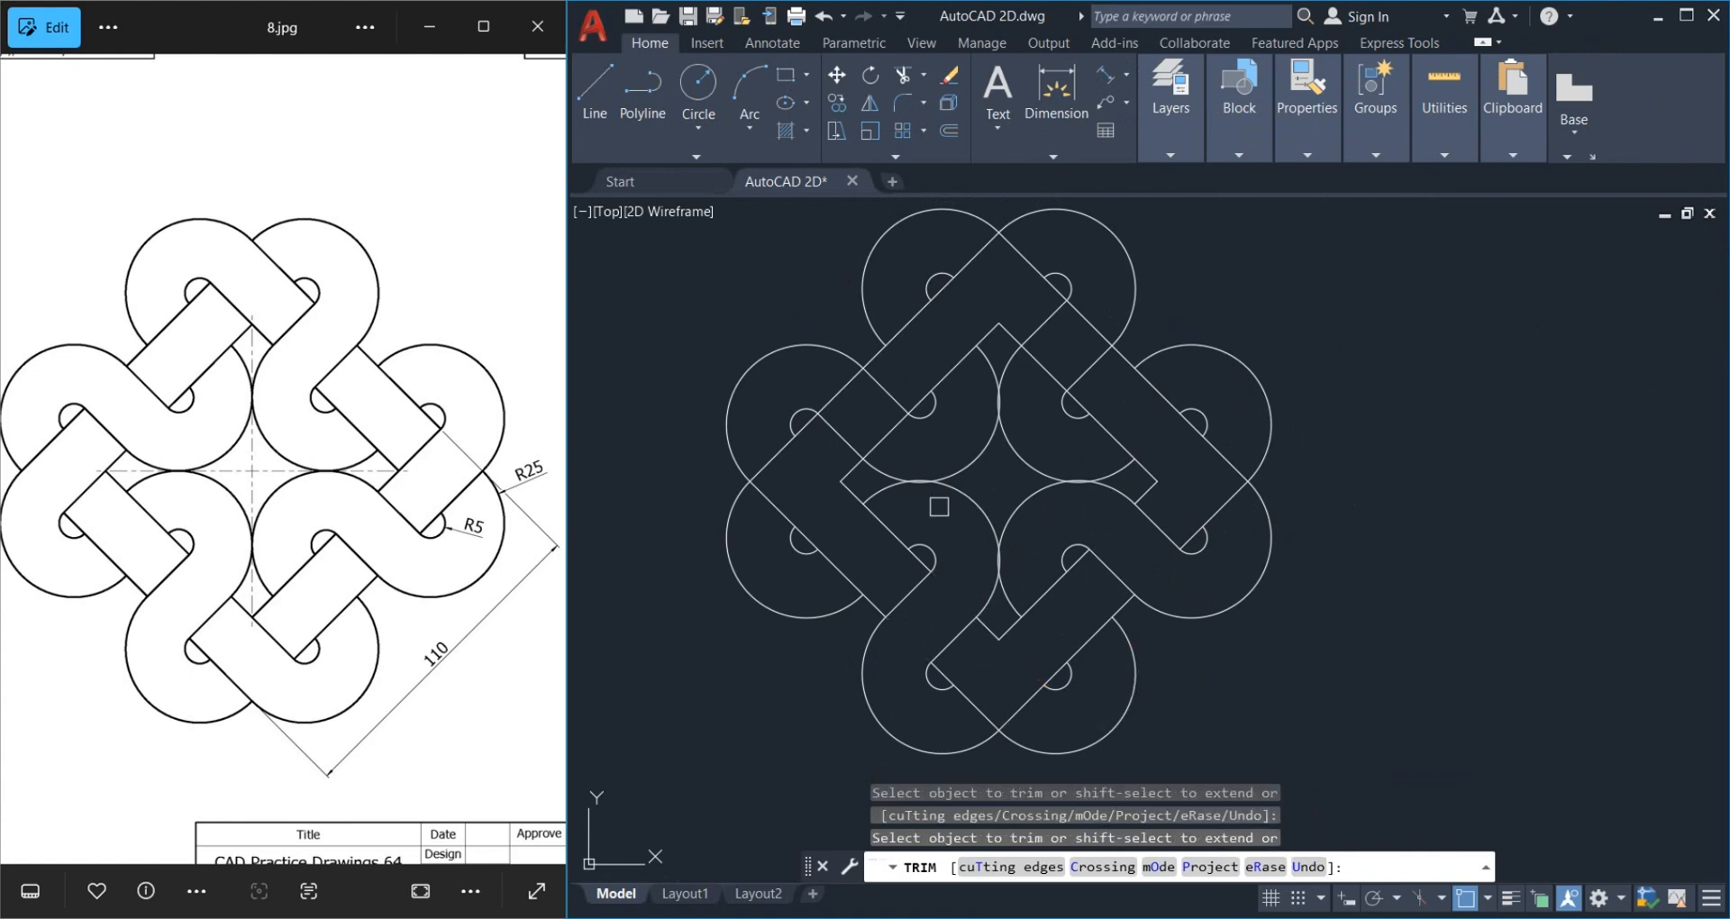
{"action": "left_click", "coordinate": [827, 561]}
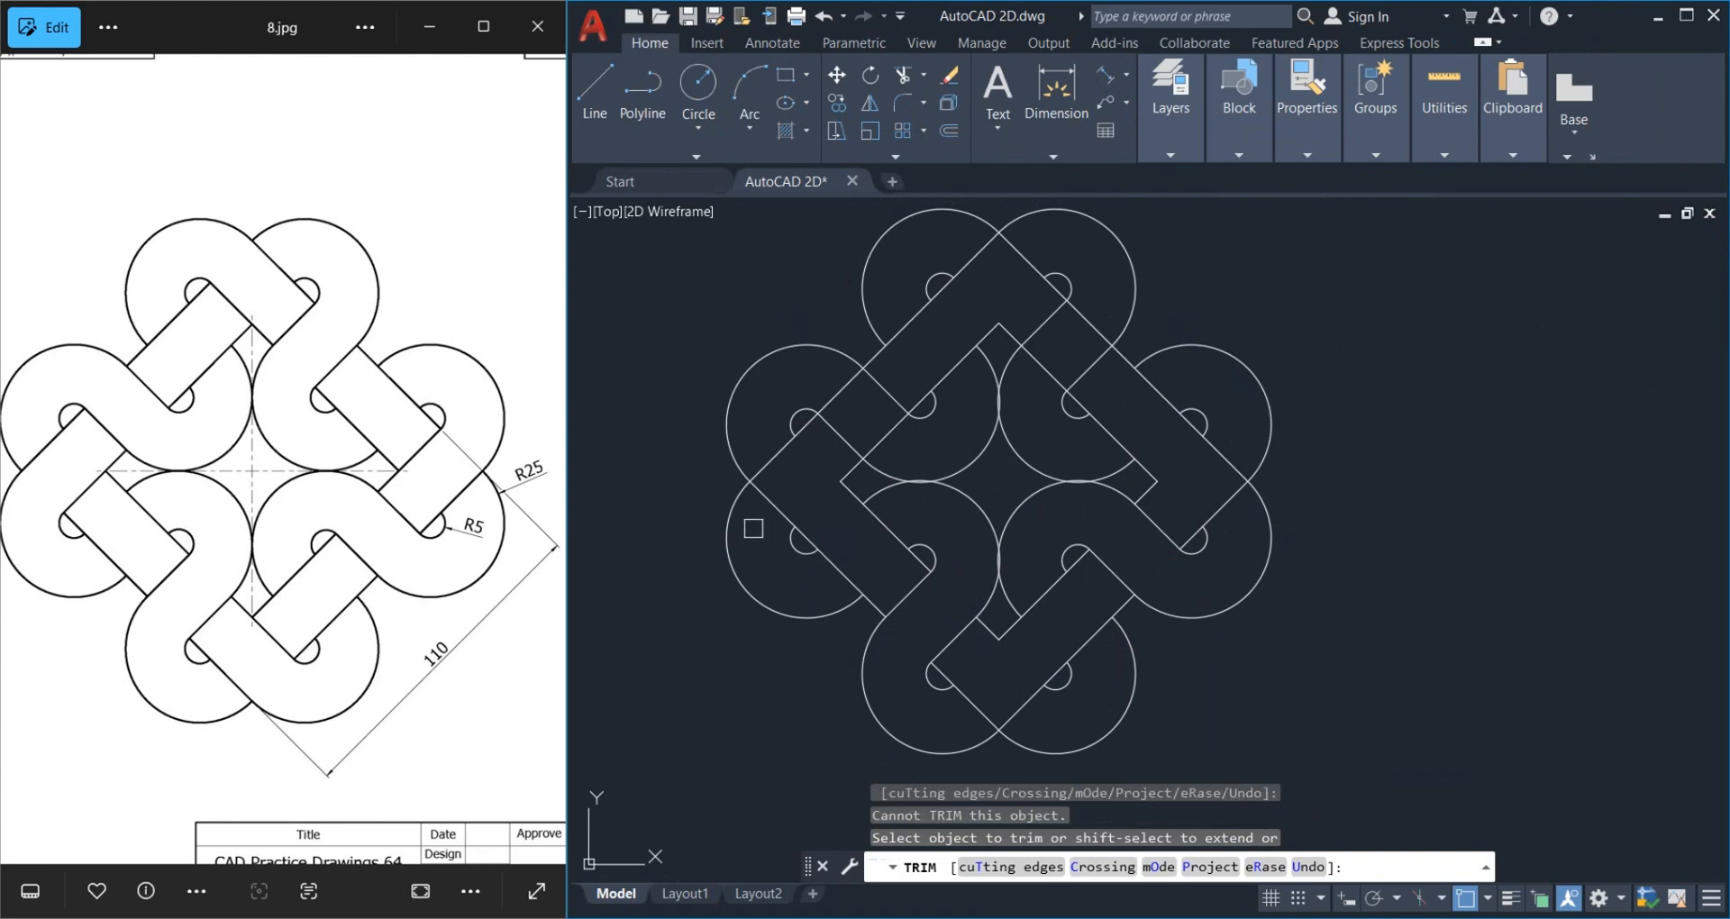
{"action": "left_click", "coordinate": [845, 397]}
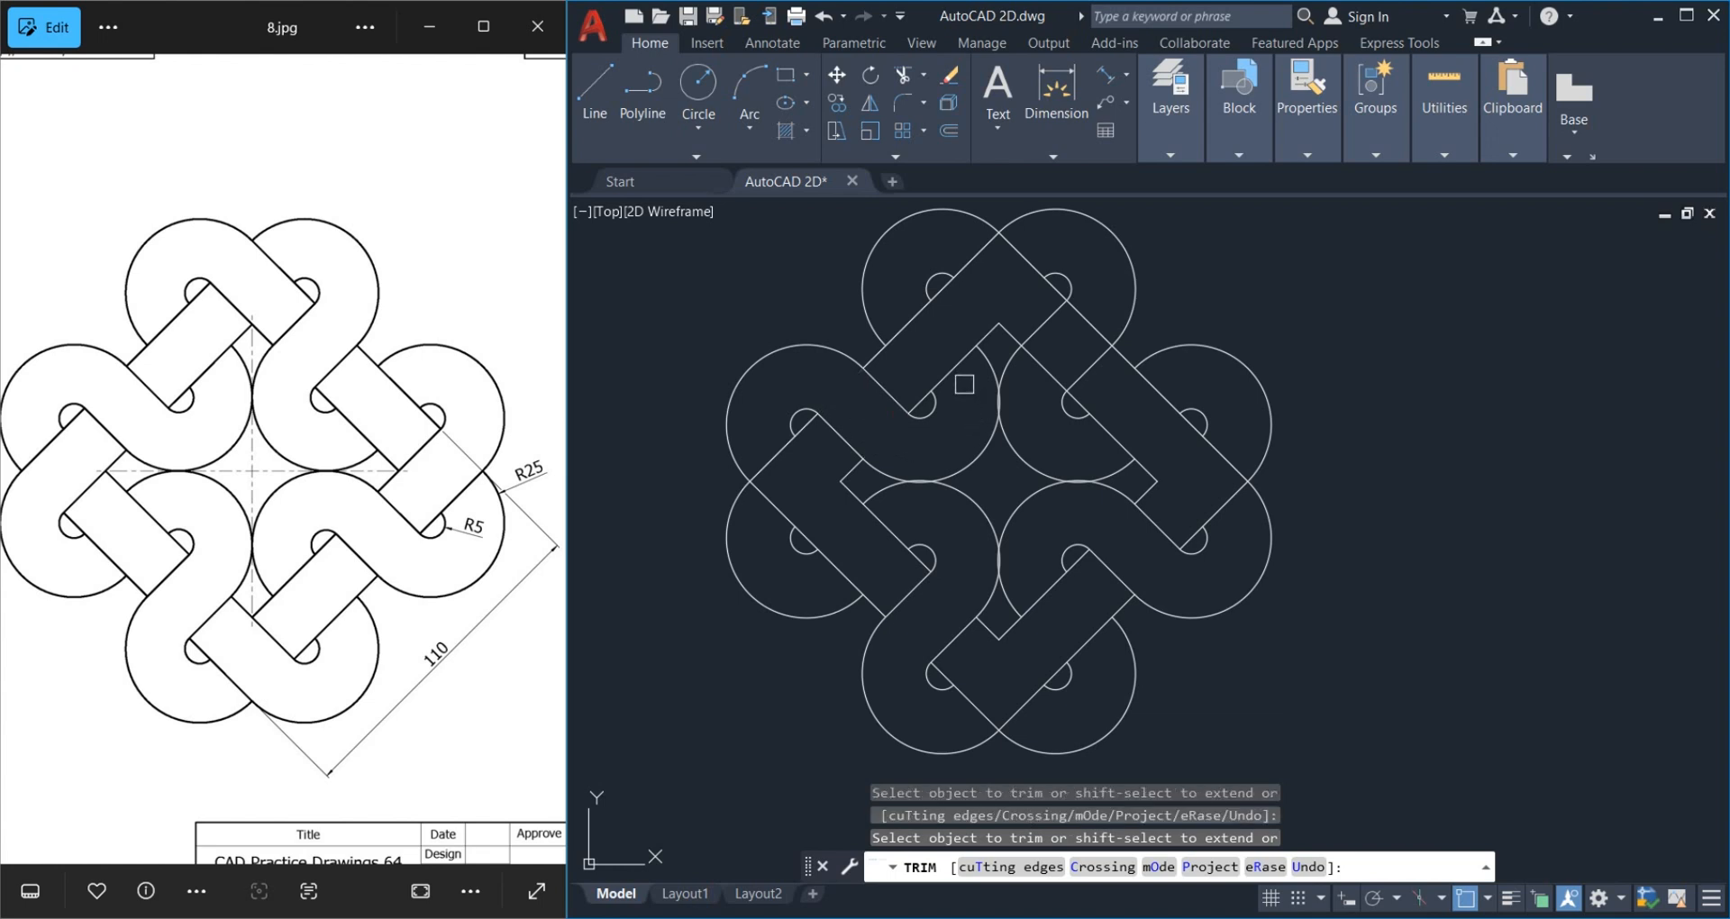
{"action": "left_click", "coordinate": [939, 271]}
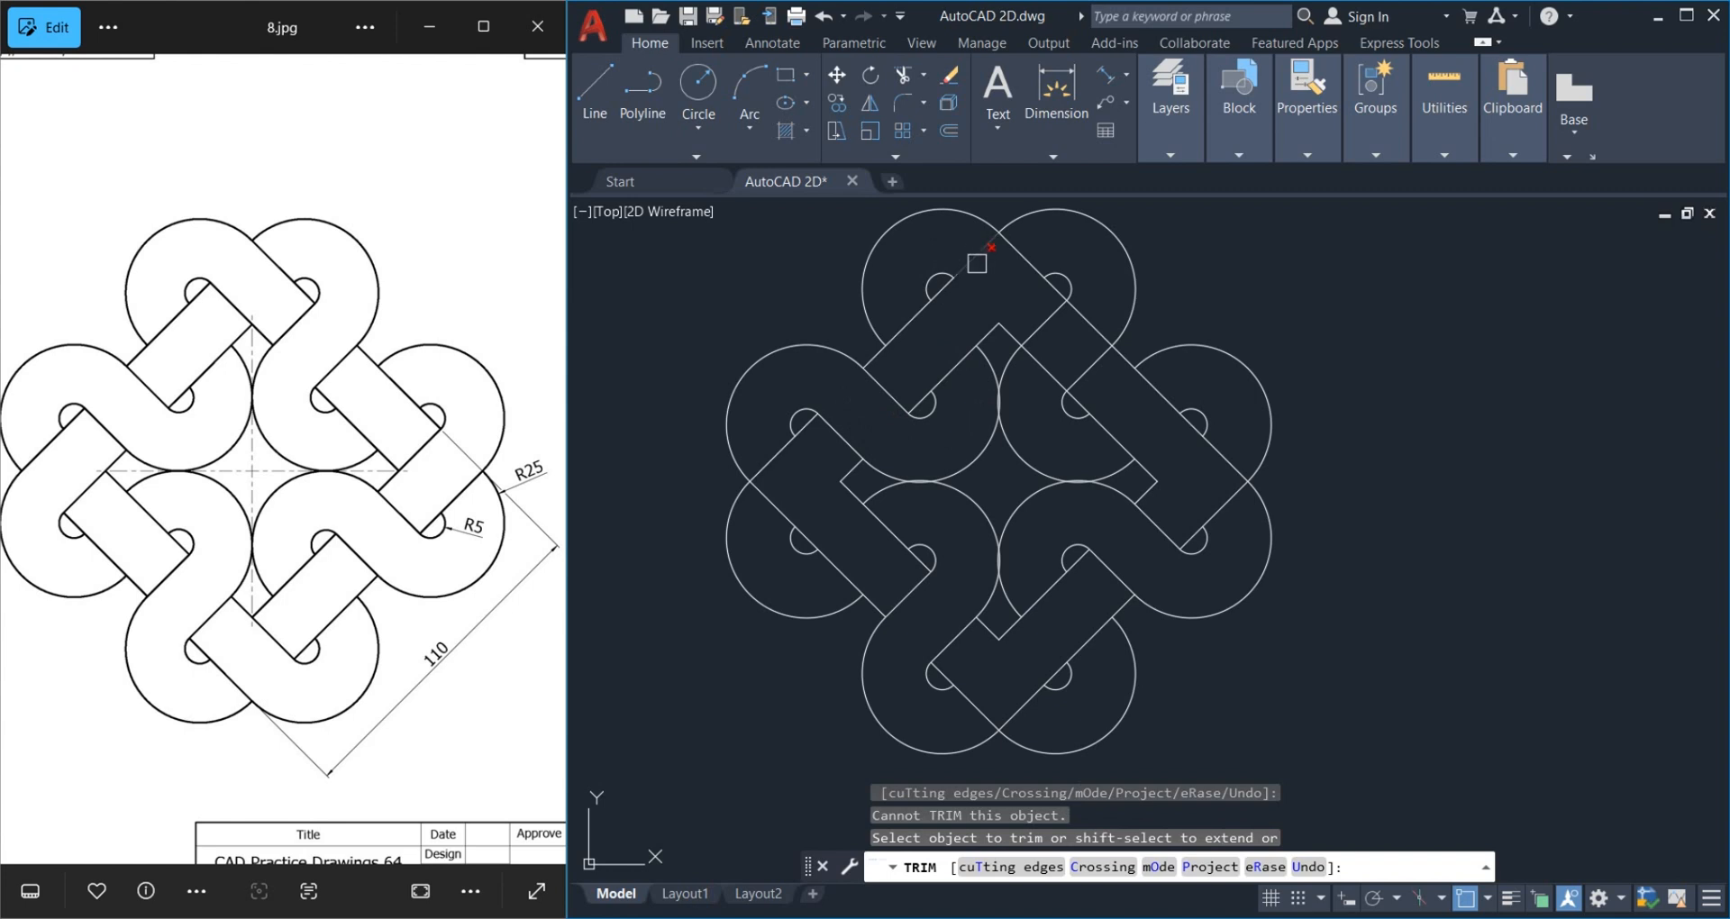
{"action": "middle_click_drag", "start_coordinate": [981, 279], "coordinate": [996, 296]}
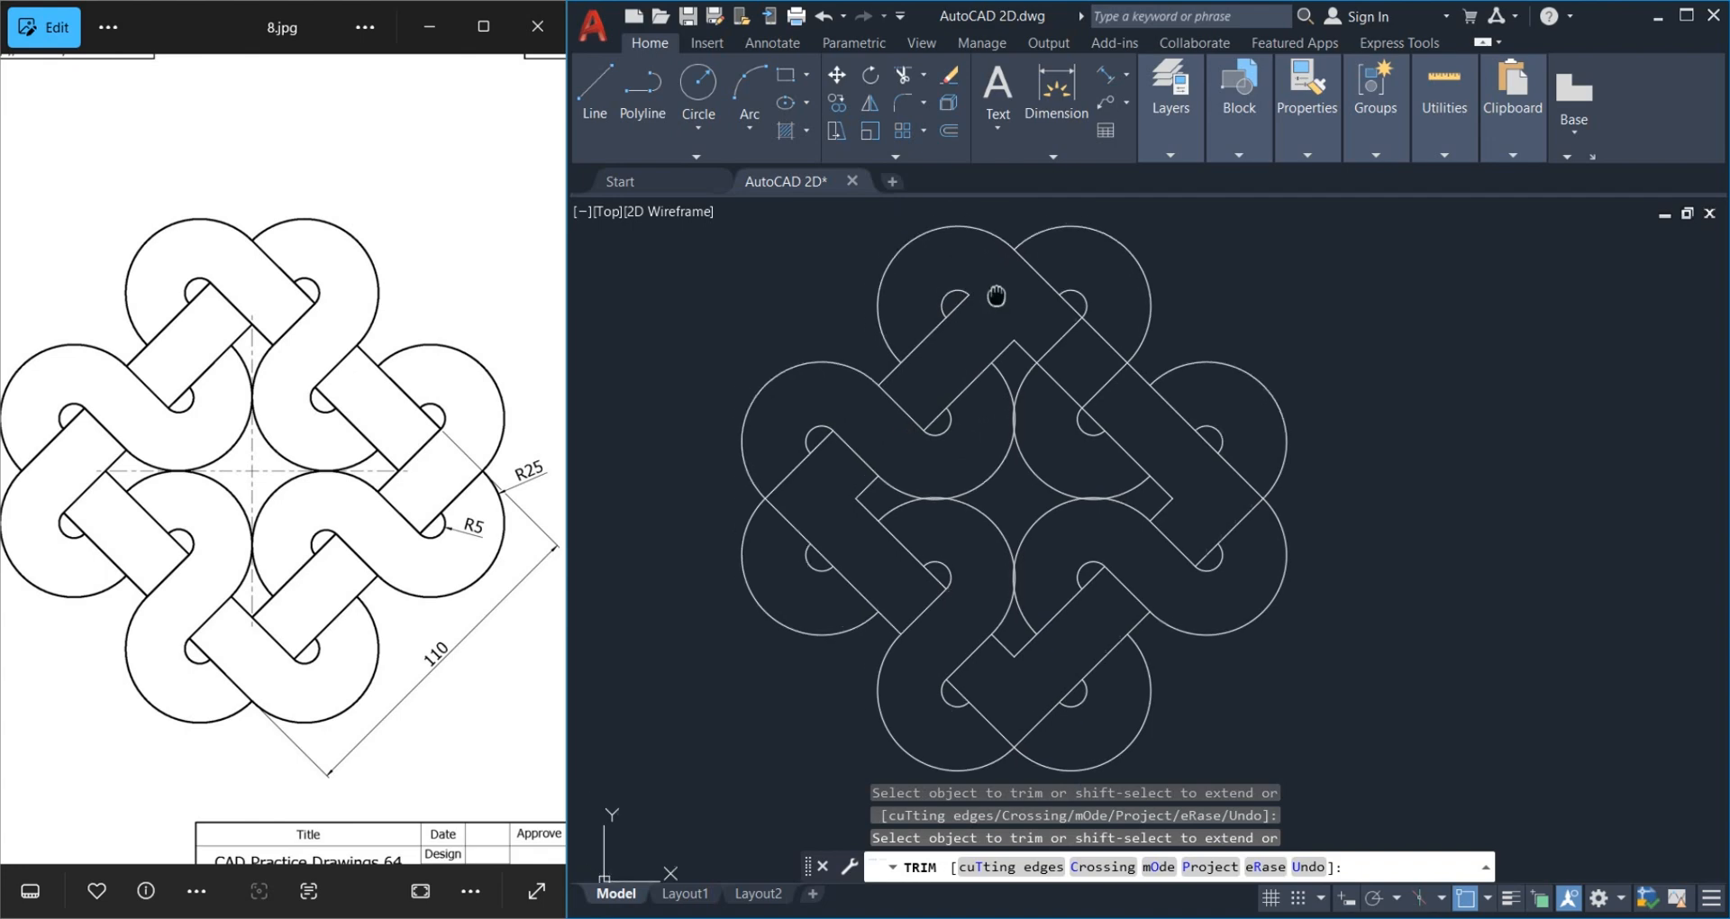
{"action": "left_click", "coordinate": [815, 526]}
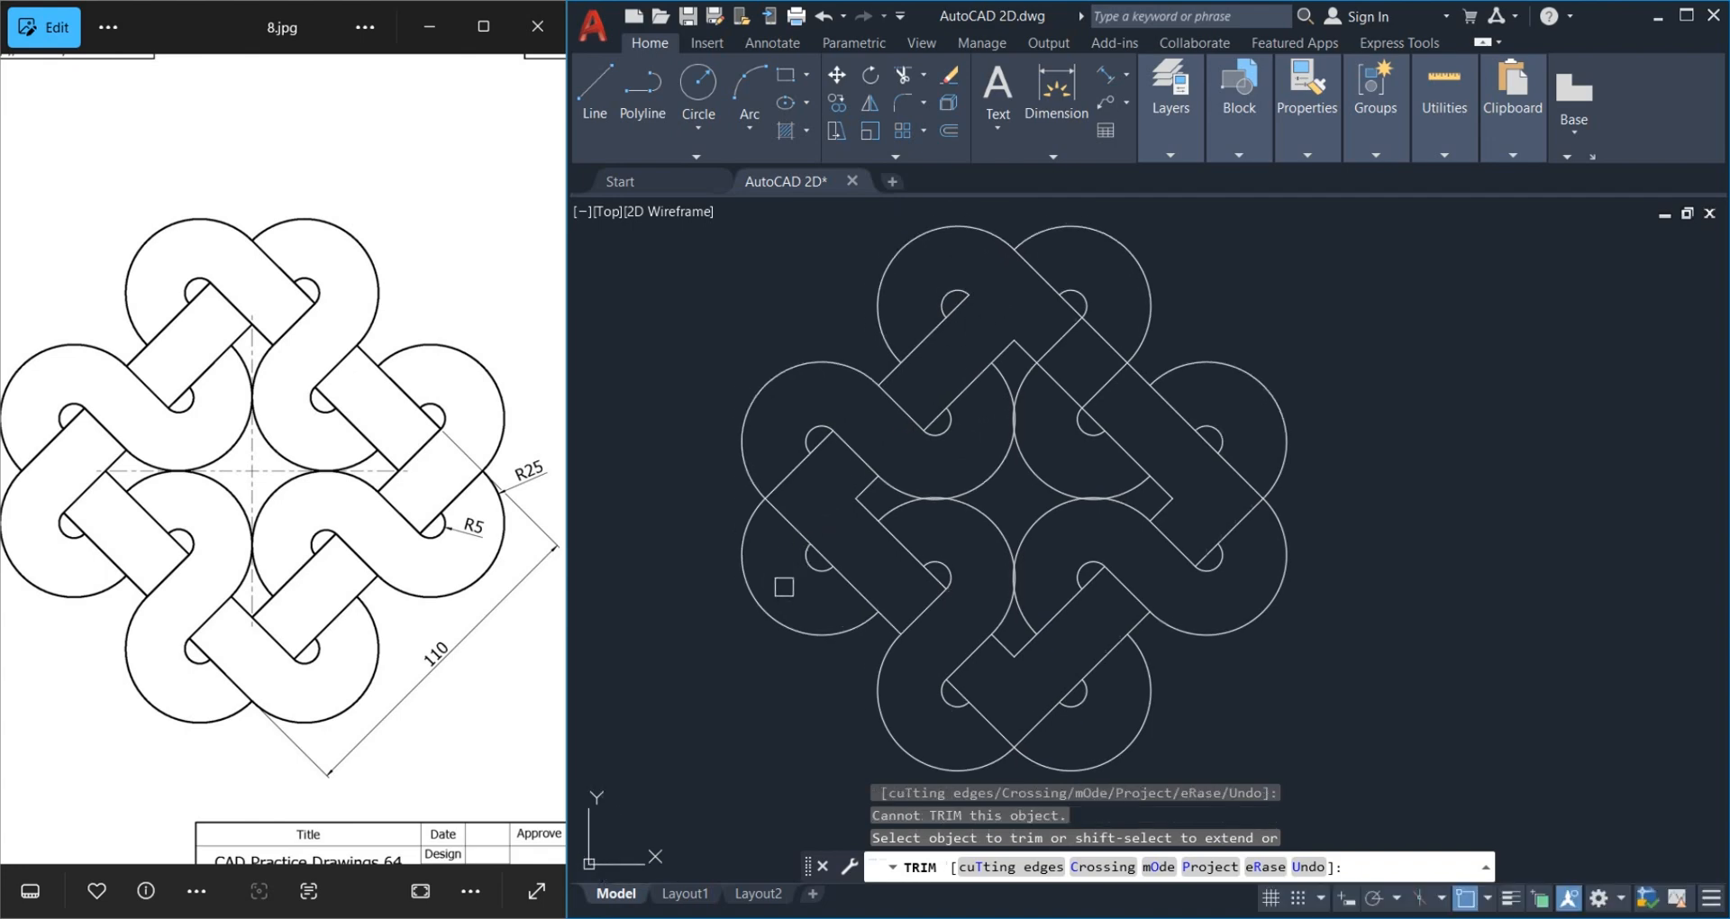
{"action": "key", "text": "Escape"}
Explode the remaining left corner piece of the inner square into separate lines
{"action": "scroll", "coordinate": [851, 530], "scroll_direction": "up", "scroll_amount": 4}
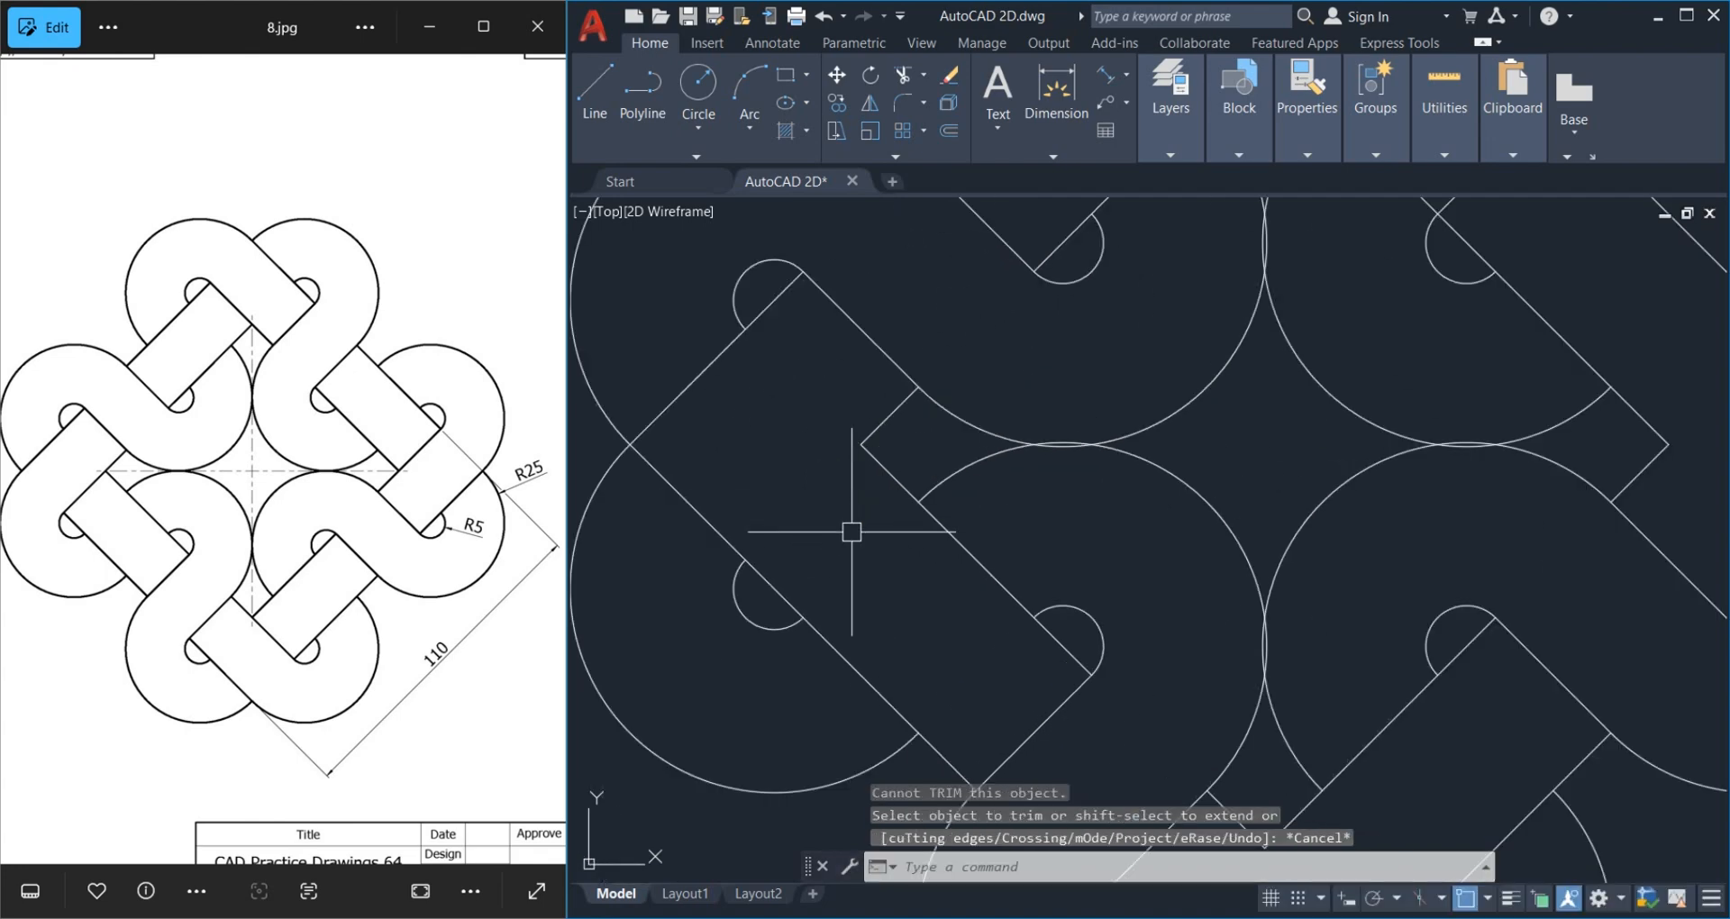
{"action": "left_click", "coordinate": [928, 417]}
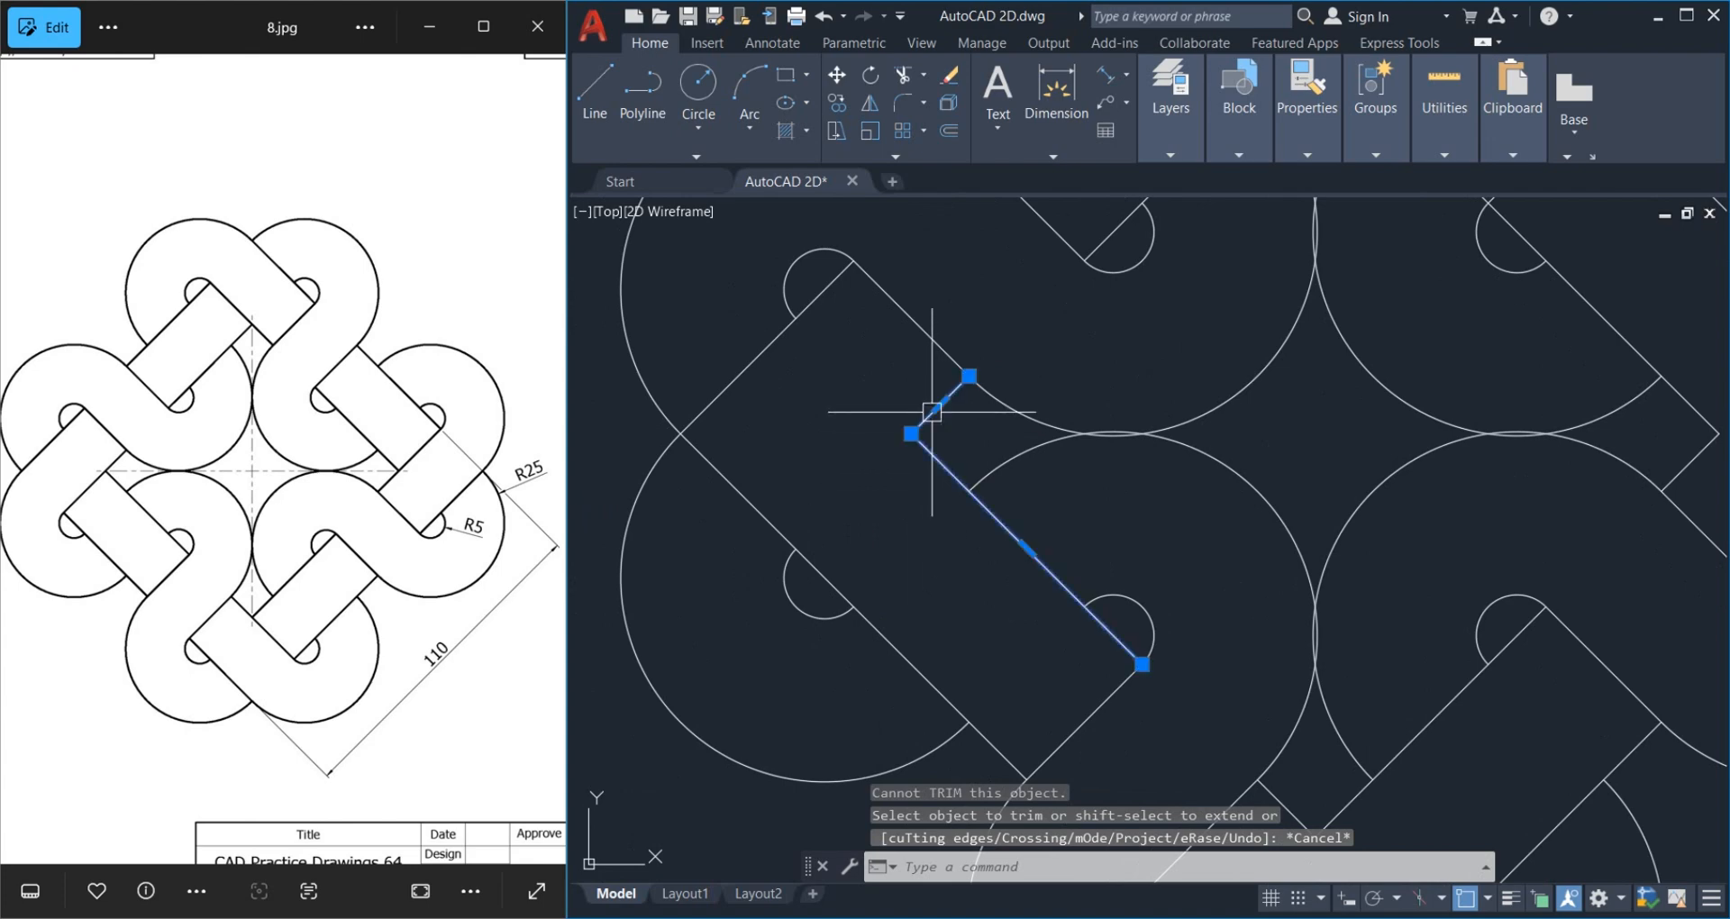
{"action": "key", "text": "Escape"}
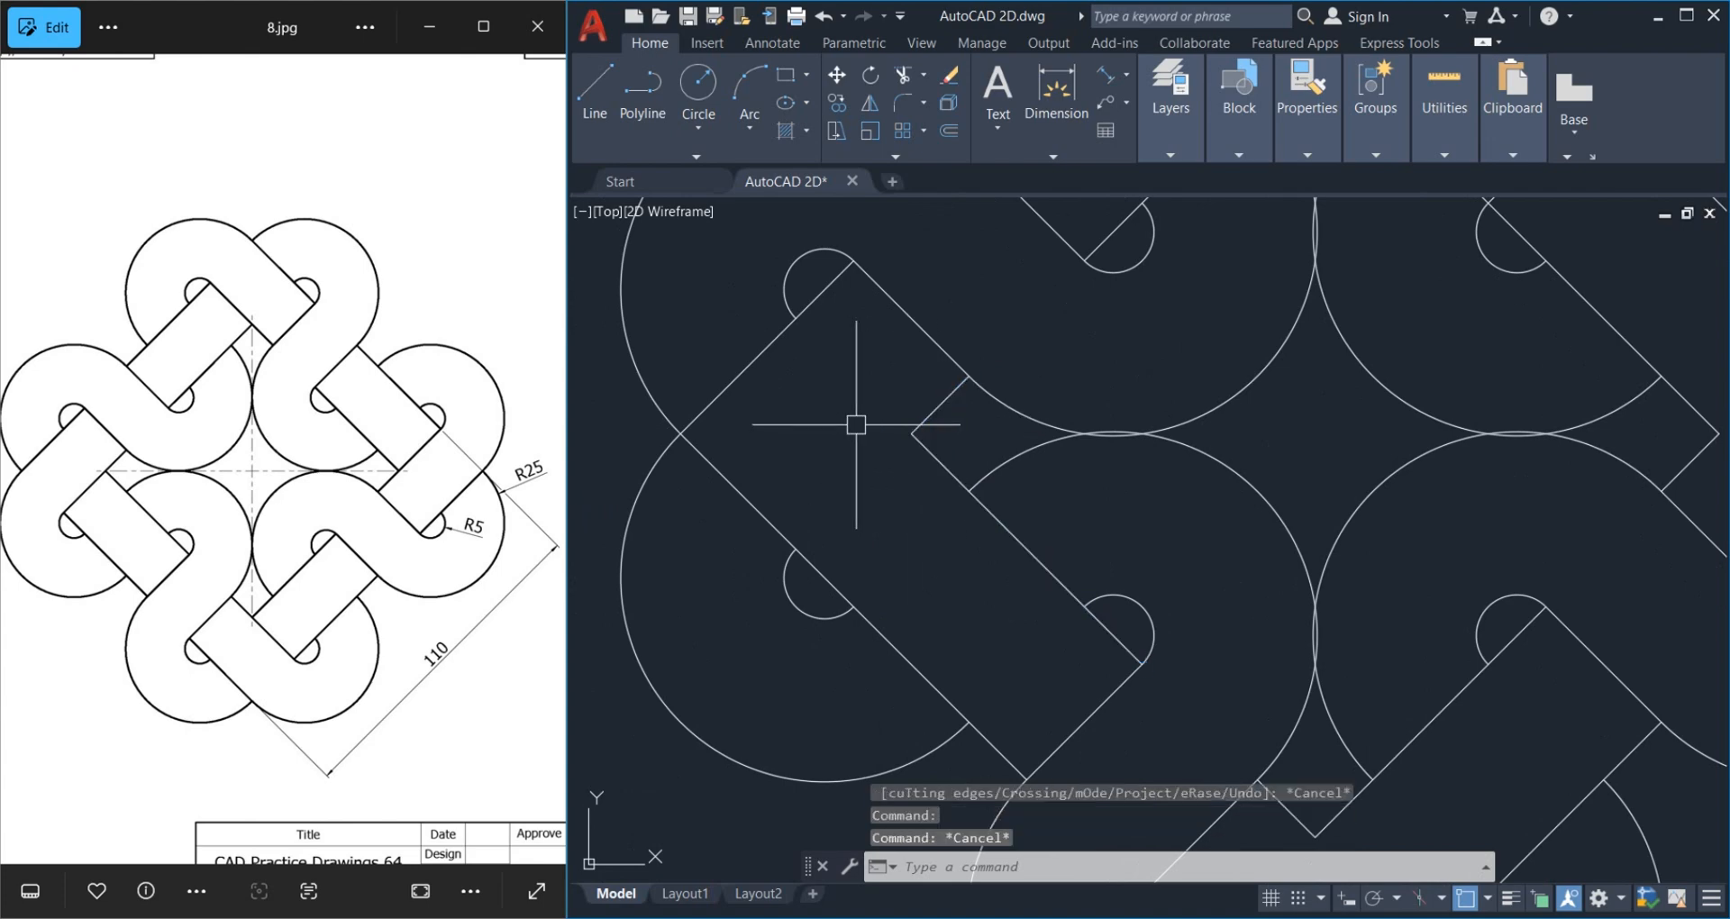
{"action": "left_click", "coordinate": [943, 414]}
{"action": "key", "text": "Escape"}
{"action": "type", "text": "x"}
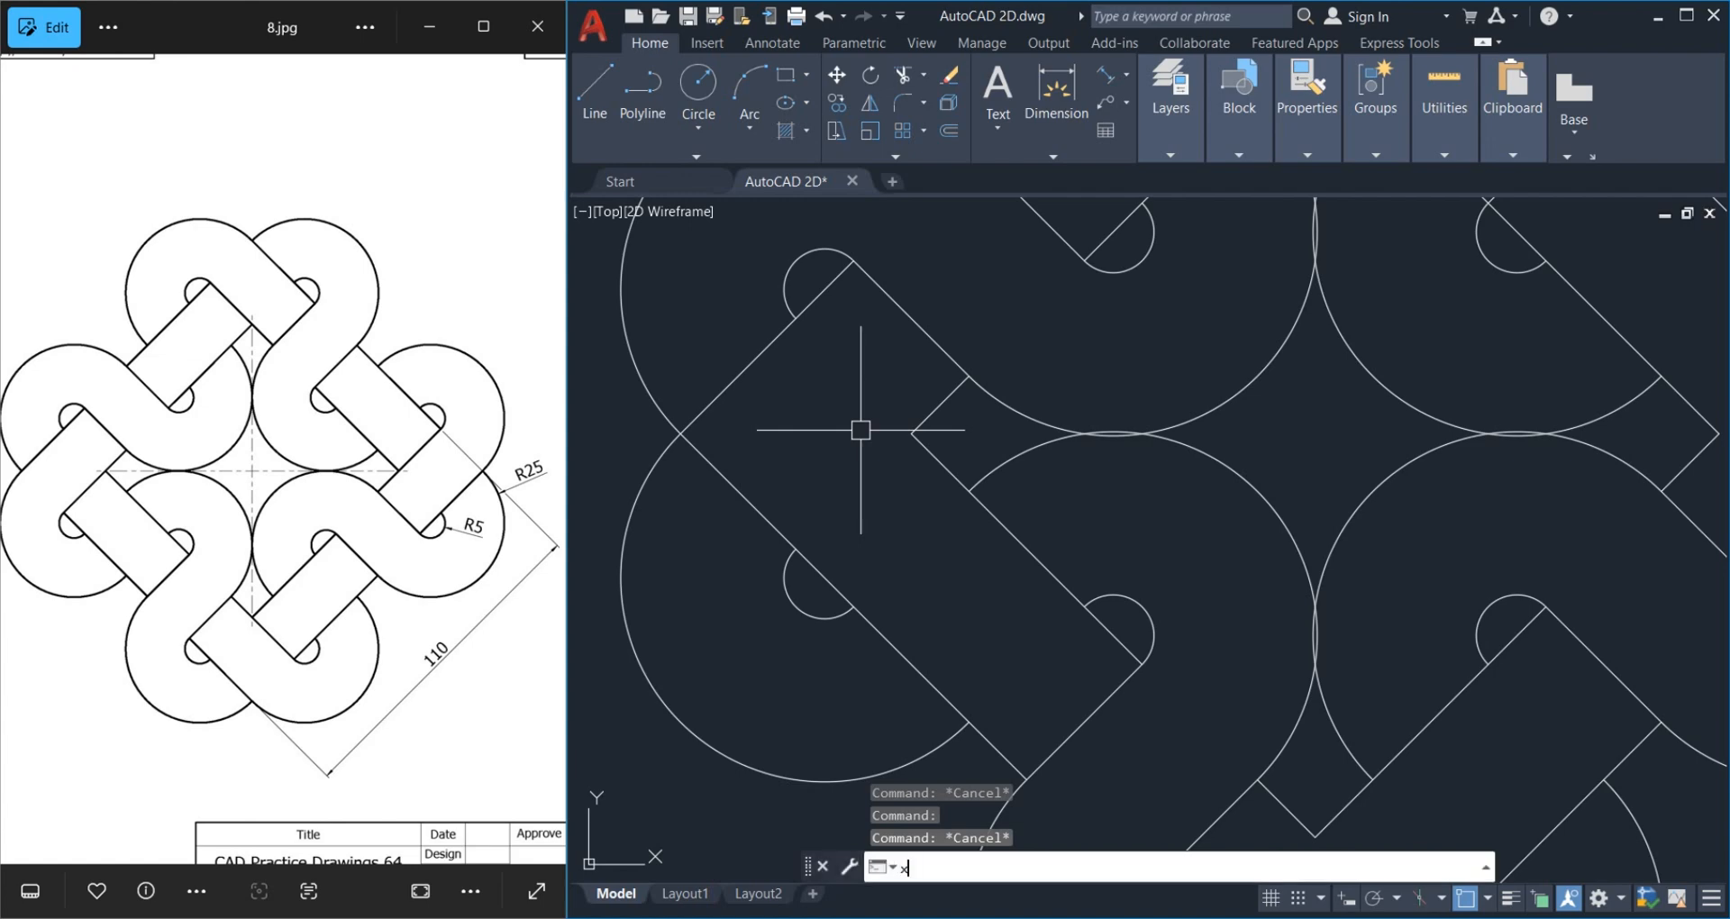
{"action": "key", "text": "Return"}
{"action": "left_click", "coordinate": [915, 405]}
{"action": "key", "text": "Return"}
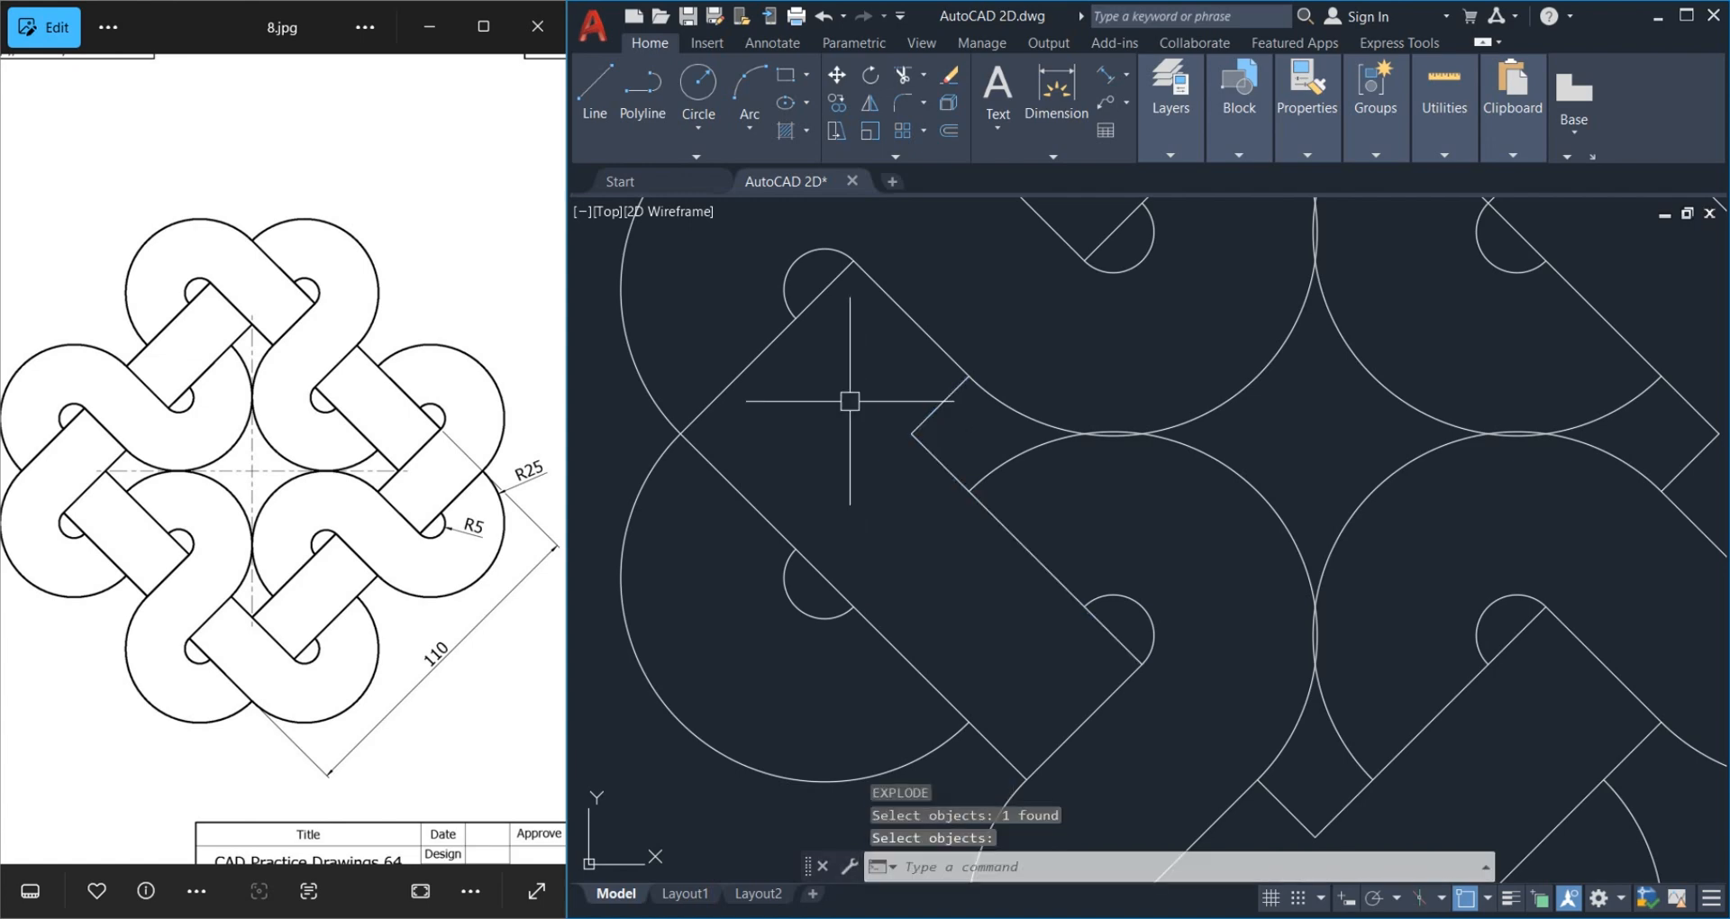
Extend the short upper-left line at the inner square's left corner to the outer square's lower-left edge
{"action": "type", "text": "ex"}
{"action": "key", "text": "Return"}
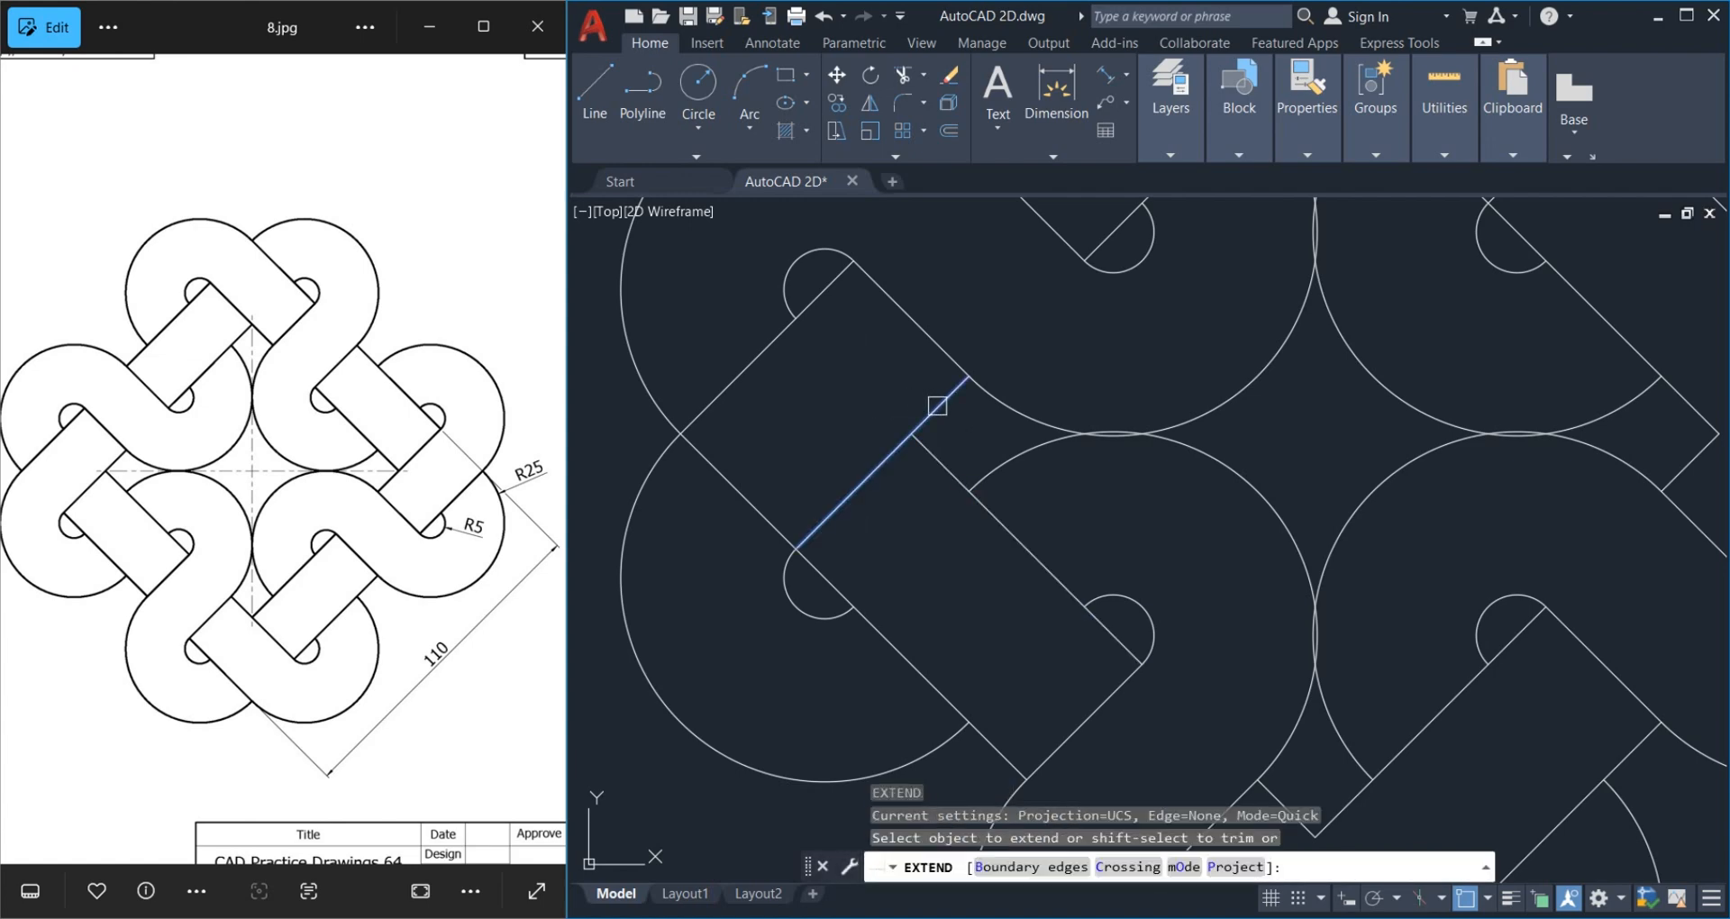
{"action": "left_click", "coordinate": [938, 405]}
{"action": "key", "text": "Escape"}
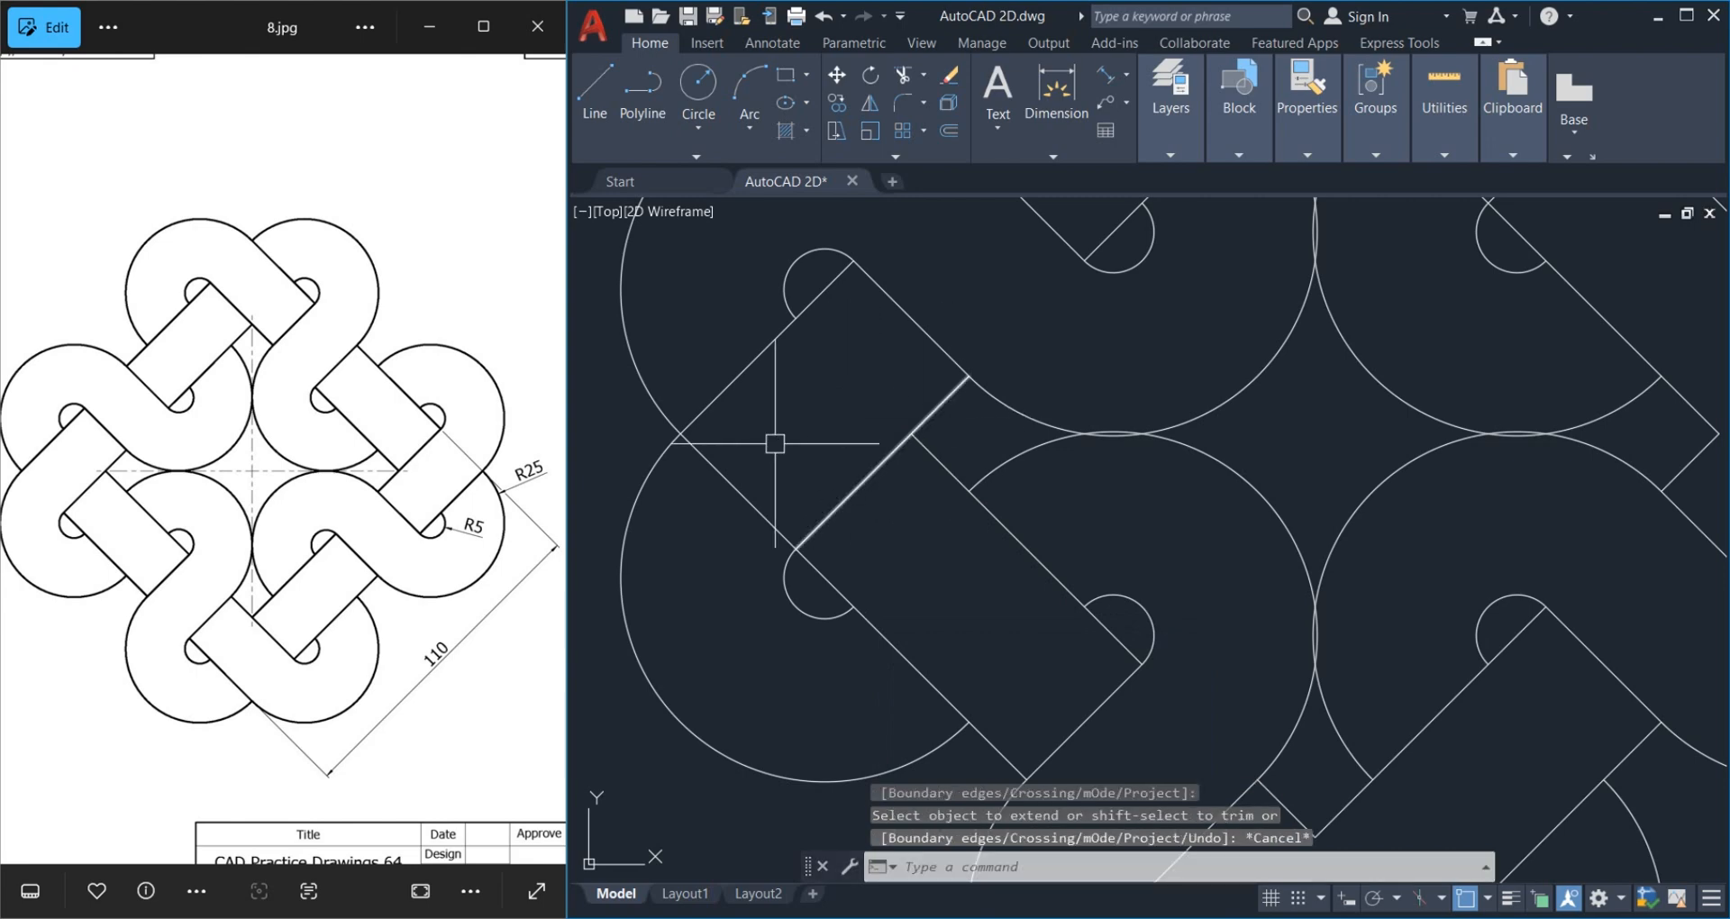
Explode the remaining piece of the inner square that contains its top corner
{"action": "scroll", "coordinate": [830, 494], "scroll_direction": "down", "scroll_amount": 2}
{"action": "middle_click_drag", "start_coordinate": [885, 528], "coordinate": [920, 506]}
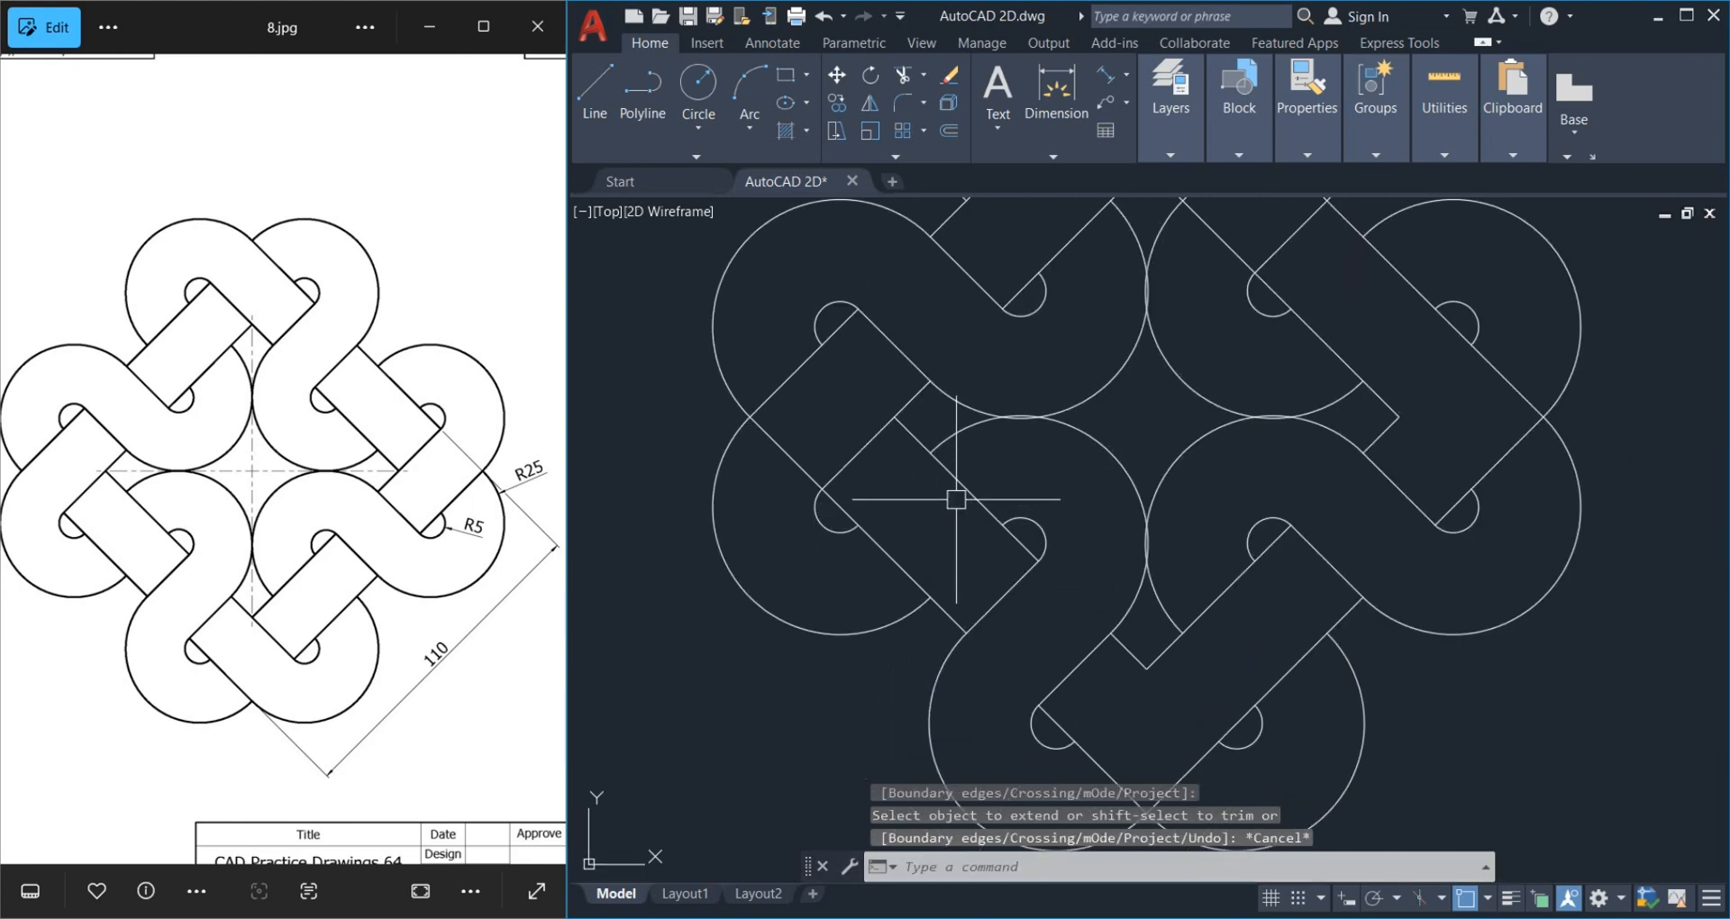
{"action": "scroll", "coordinate": [1015, 580], "scroll_direction": "down", "scroll_amount": 3}
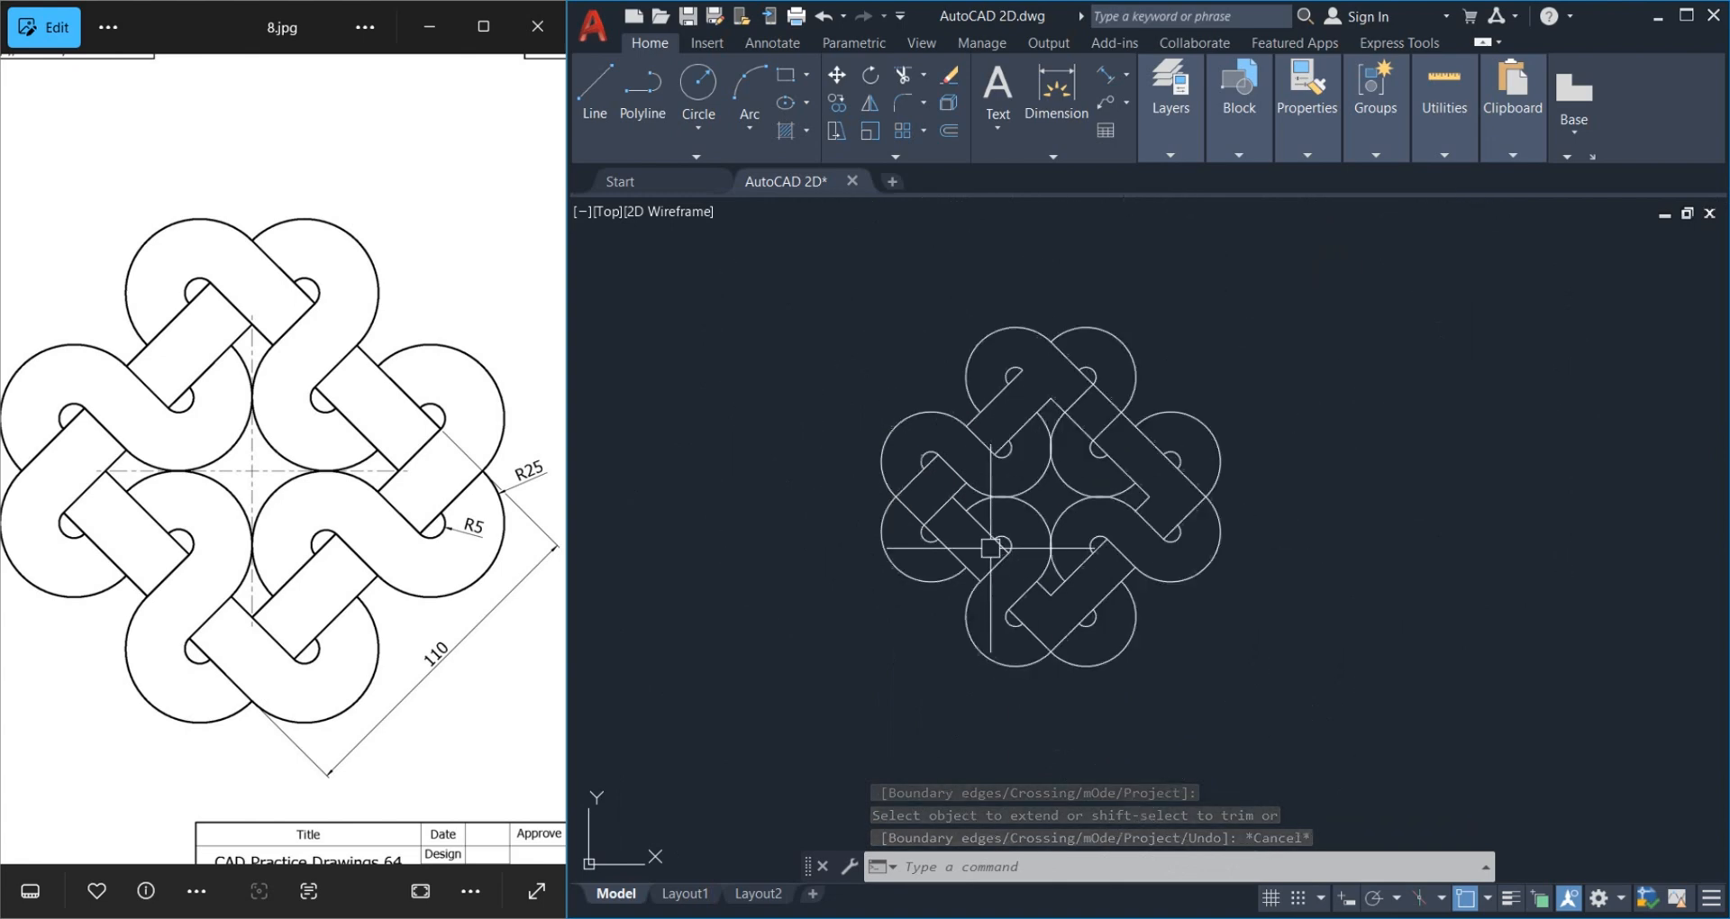
{"action": "scroll", "coordinate": [1105, 374], "scroll_direction": "up", "scroll_amount": 3}
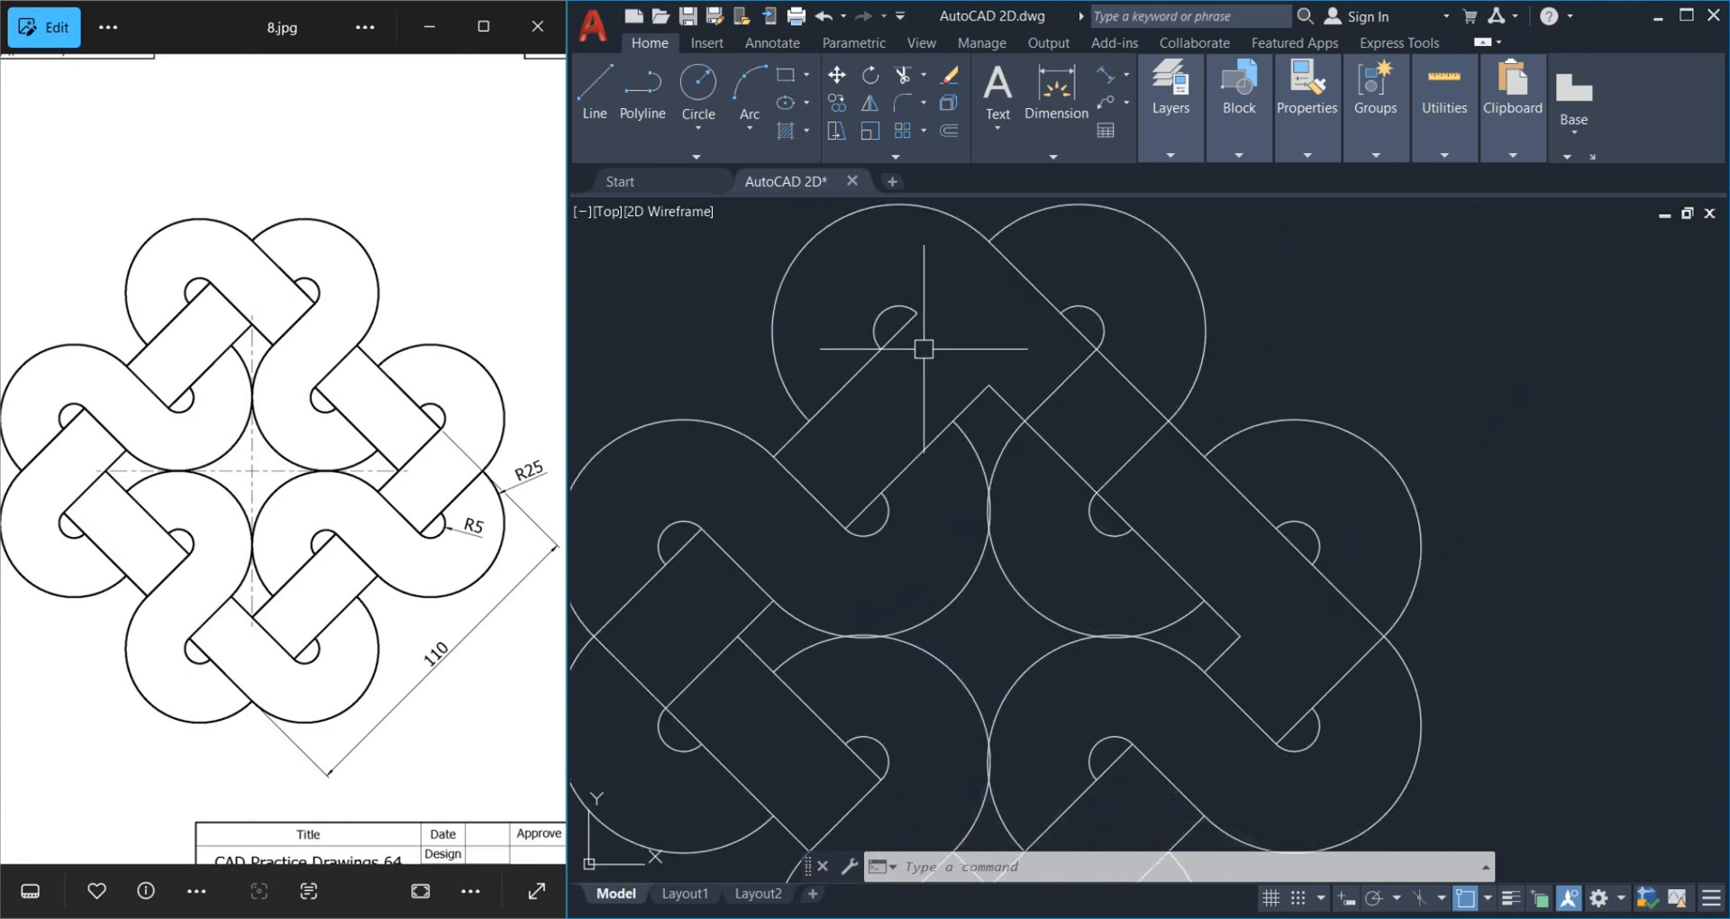
{"action": "middle_click_drag", "start_coordinate": [956, 330], "coordinate": [929, 359]}
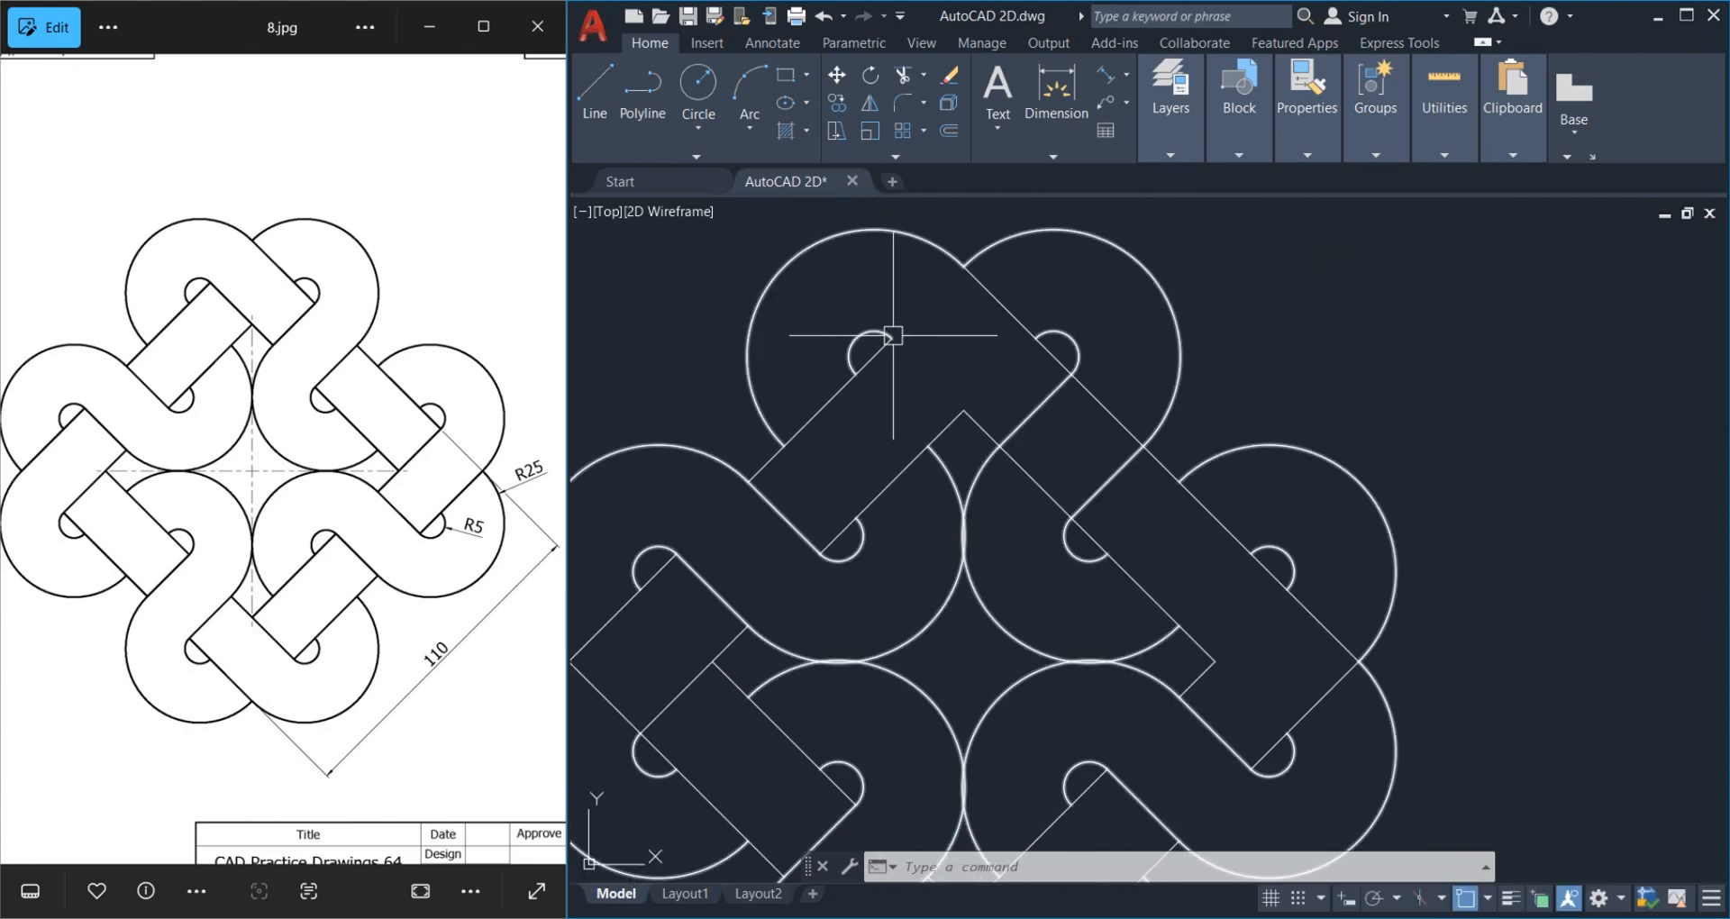
{"action": "left_click", "coordinate": [980, 429]}
{"action": "key", "text": "Escape"}
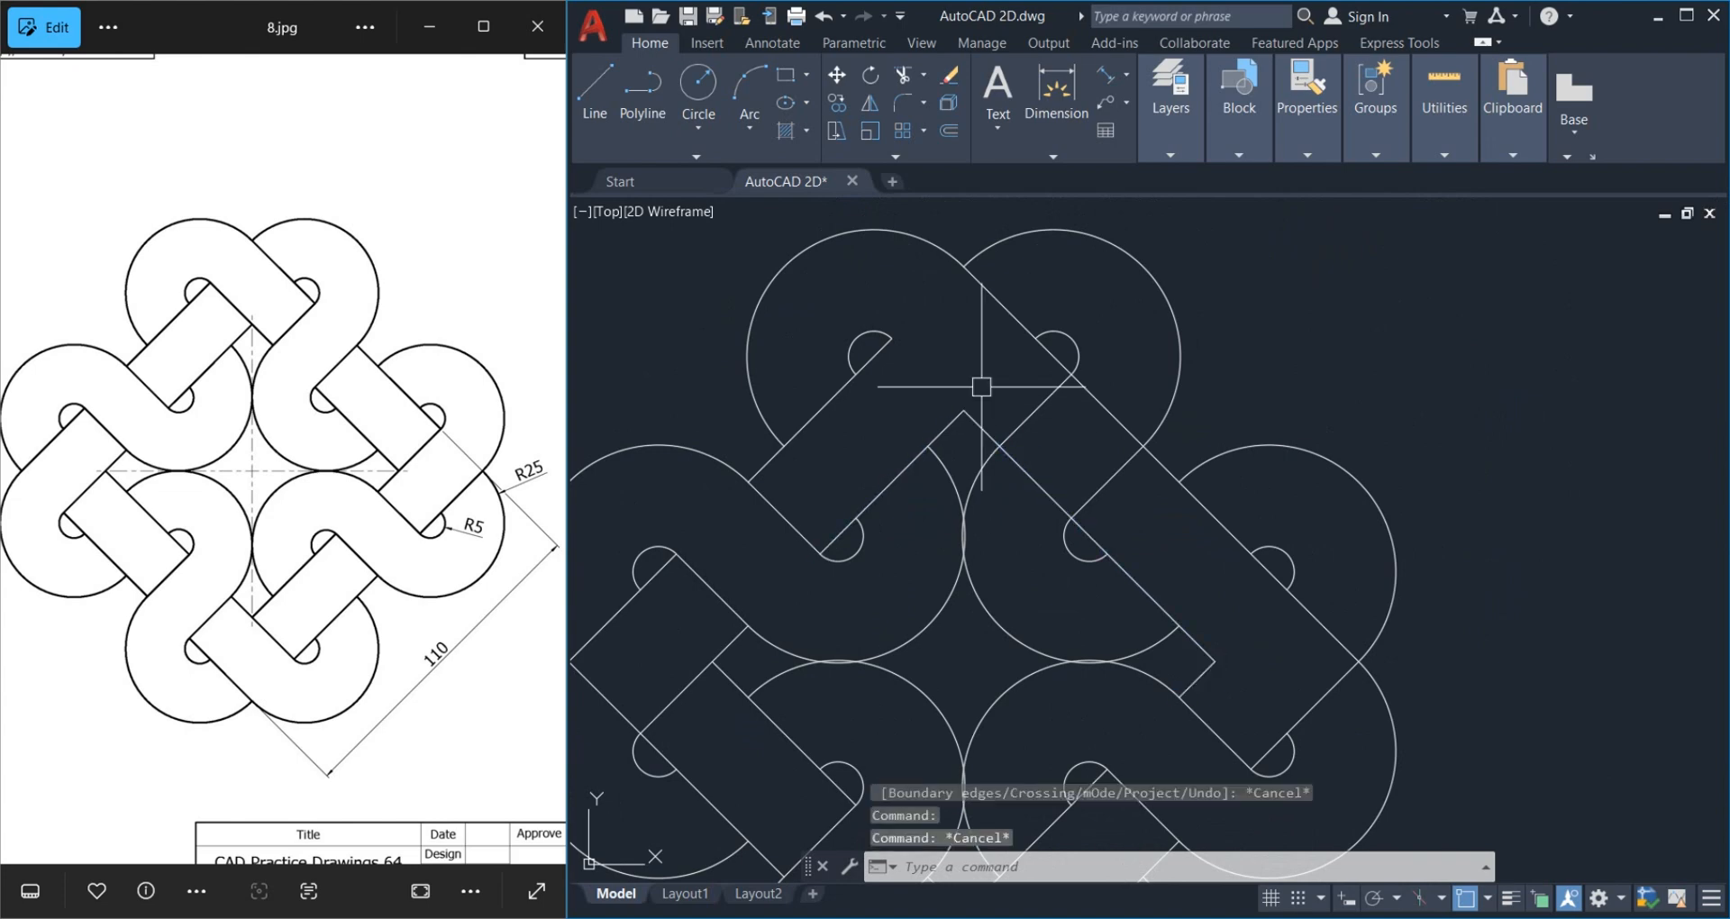
{"action": "type", "text": "x"}
{"action": "key", "text": "Return"}
{"action": "left_click", "coordinate": [978, 428]}
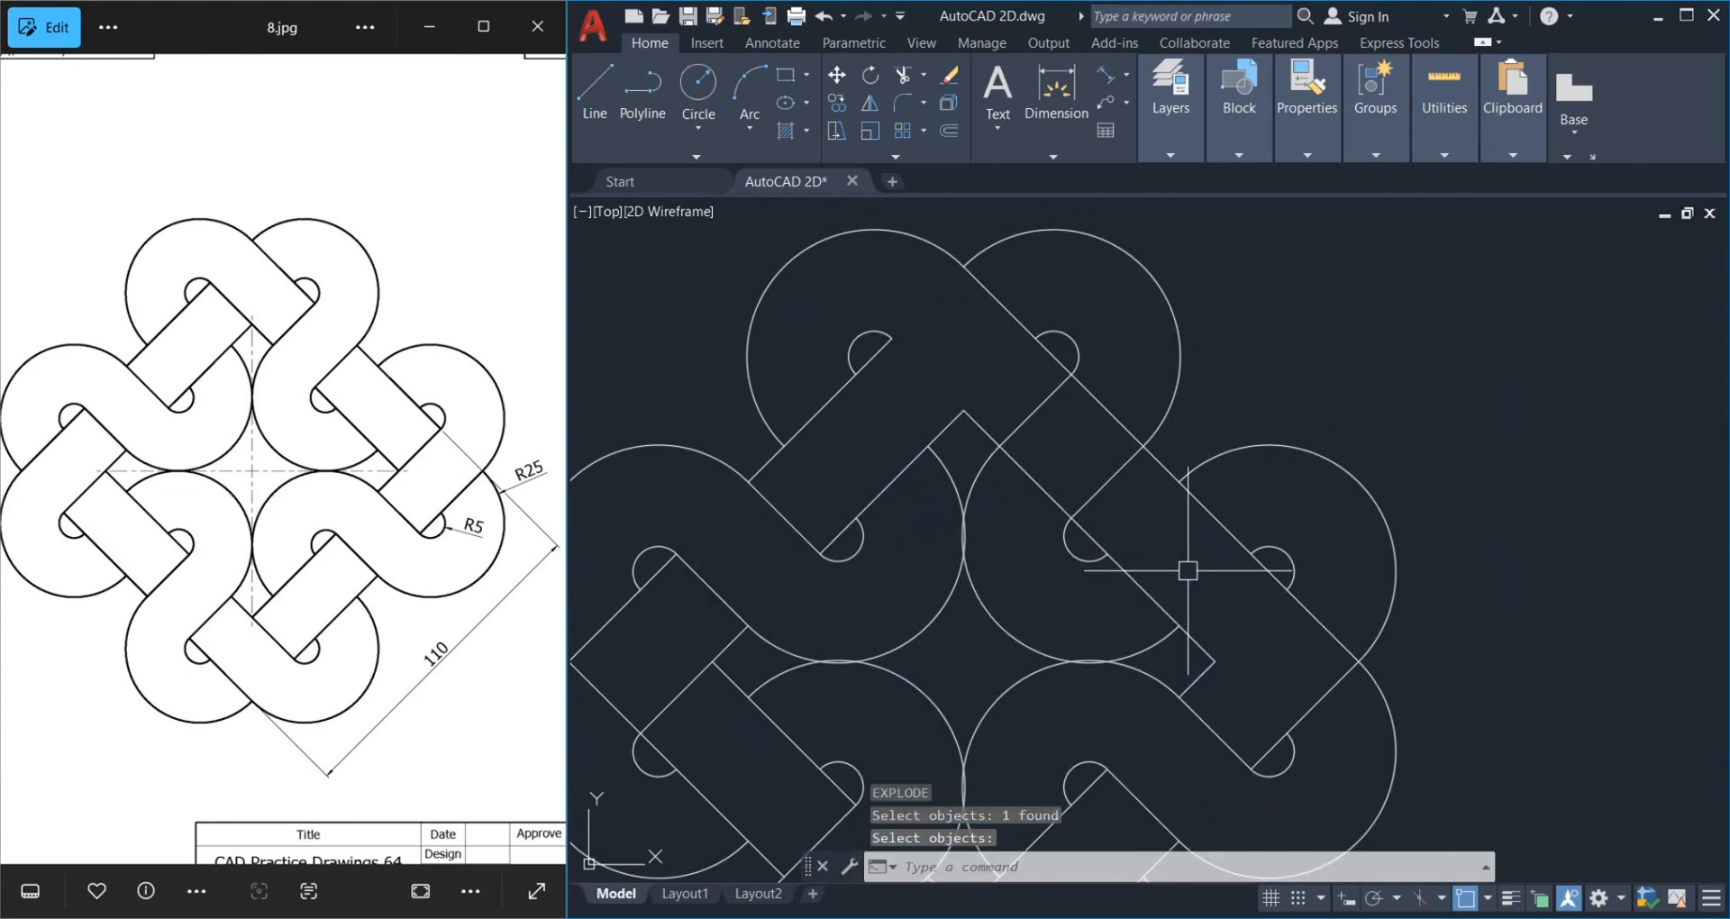
Extend the inner square's upper-right edge past its top corner to the outer square's upper-left edge
{"action": "middle_click_drag", "start_coordinate": [1187, 570], "coordinate": [1190, 468]}
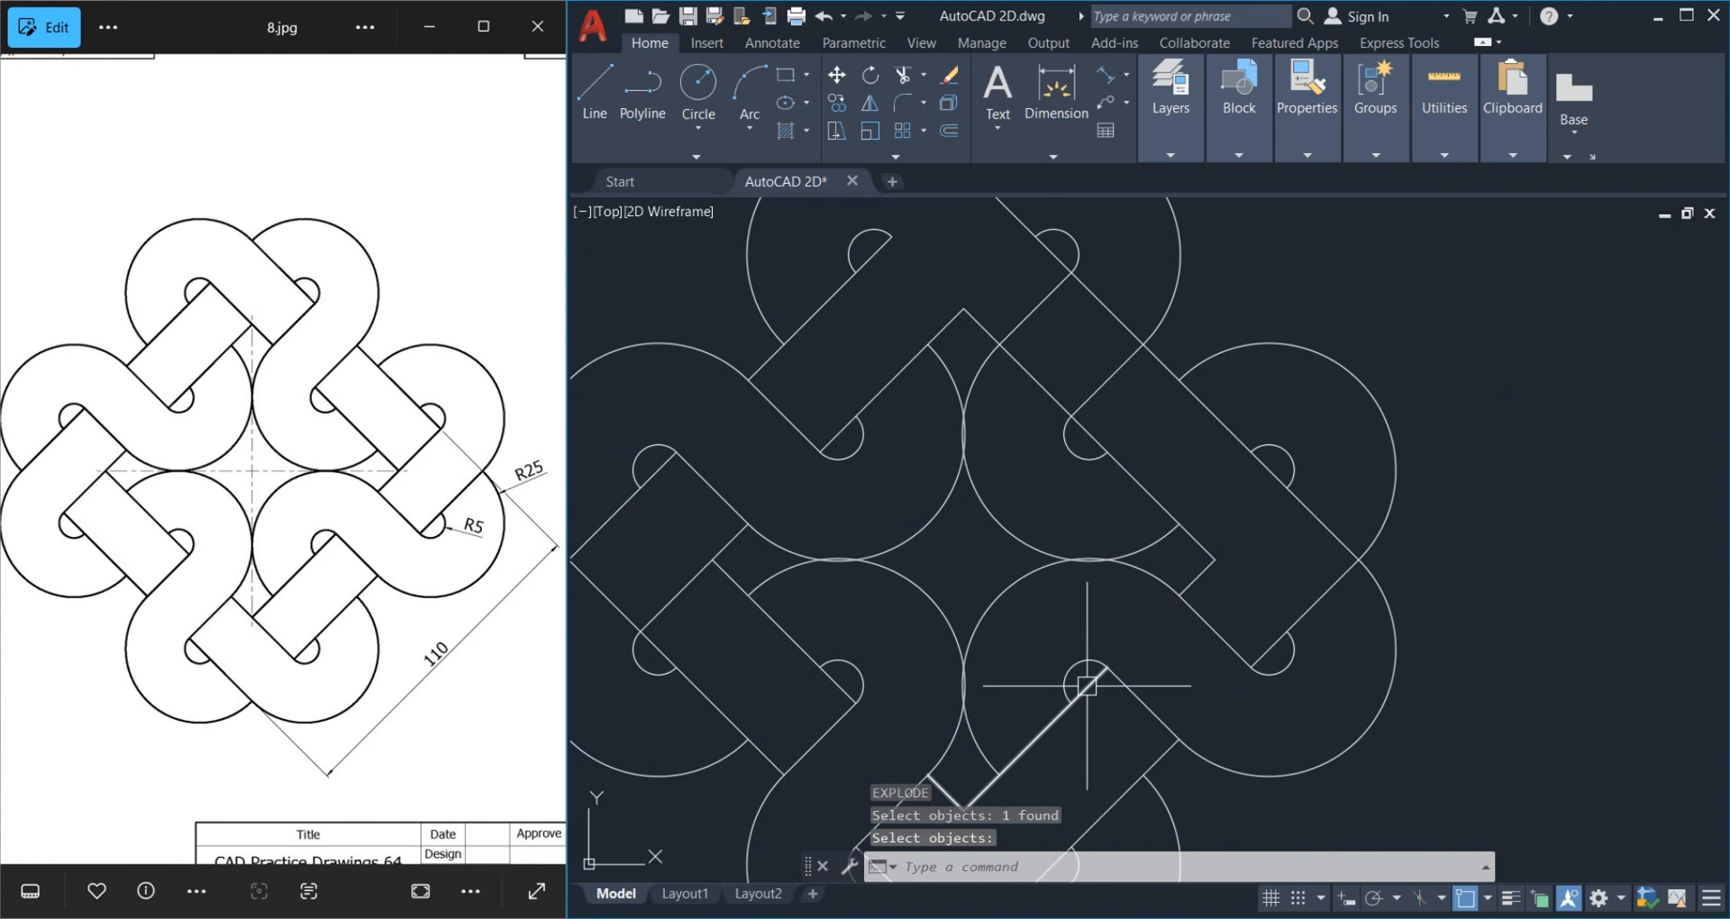
{"action": "middle_click_drag", "start_coordinate": [945, 302], "coordinate": [939, 360]}
{"action": "type", "text": "ex"}
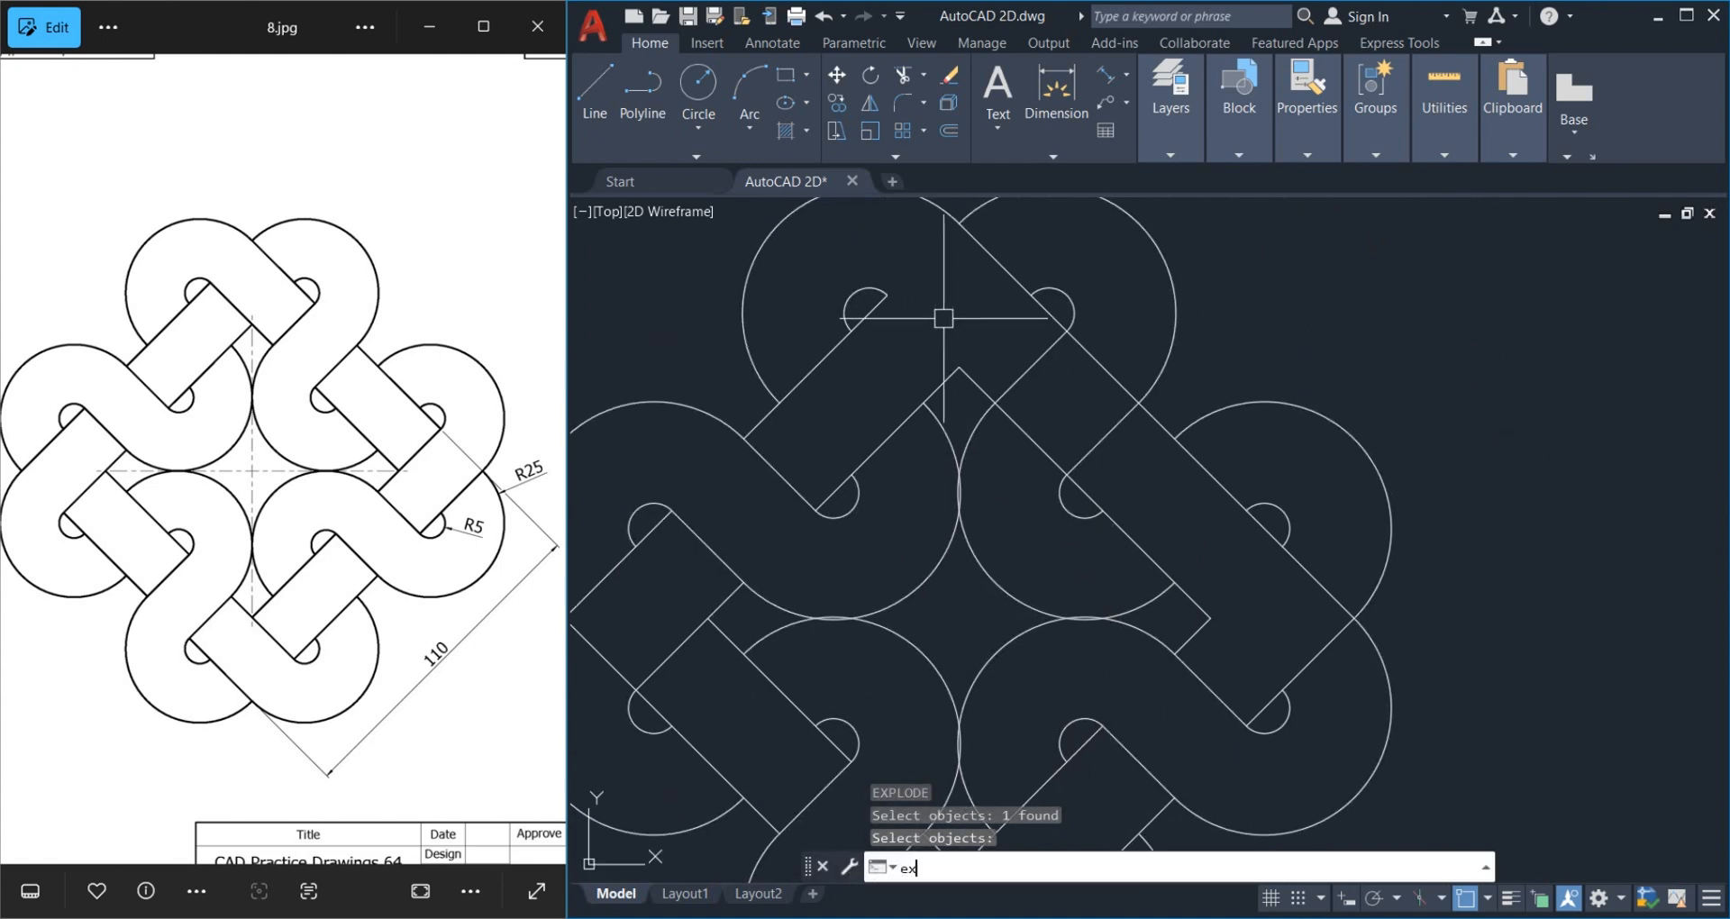
{"action": "key", "text": "Return"}
{"action": "left_click", "coordinate": [984, 381]}
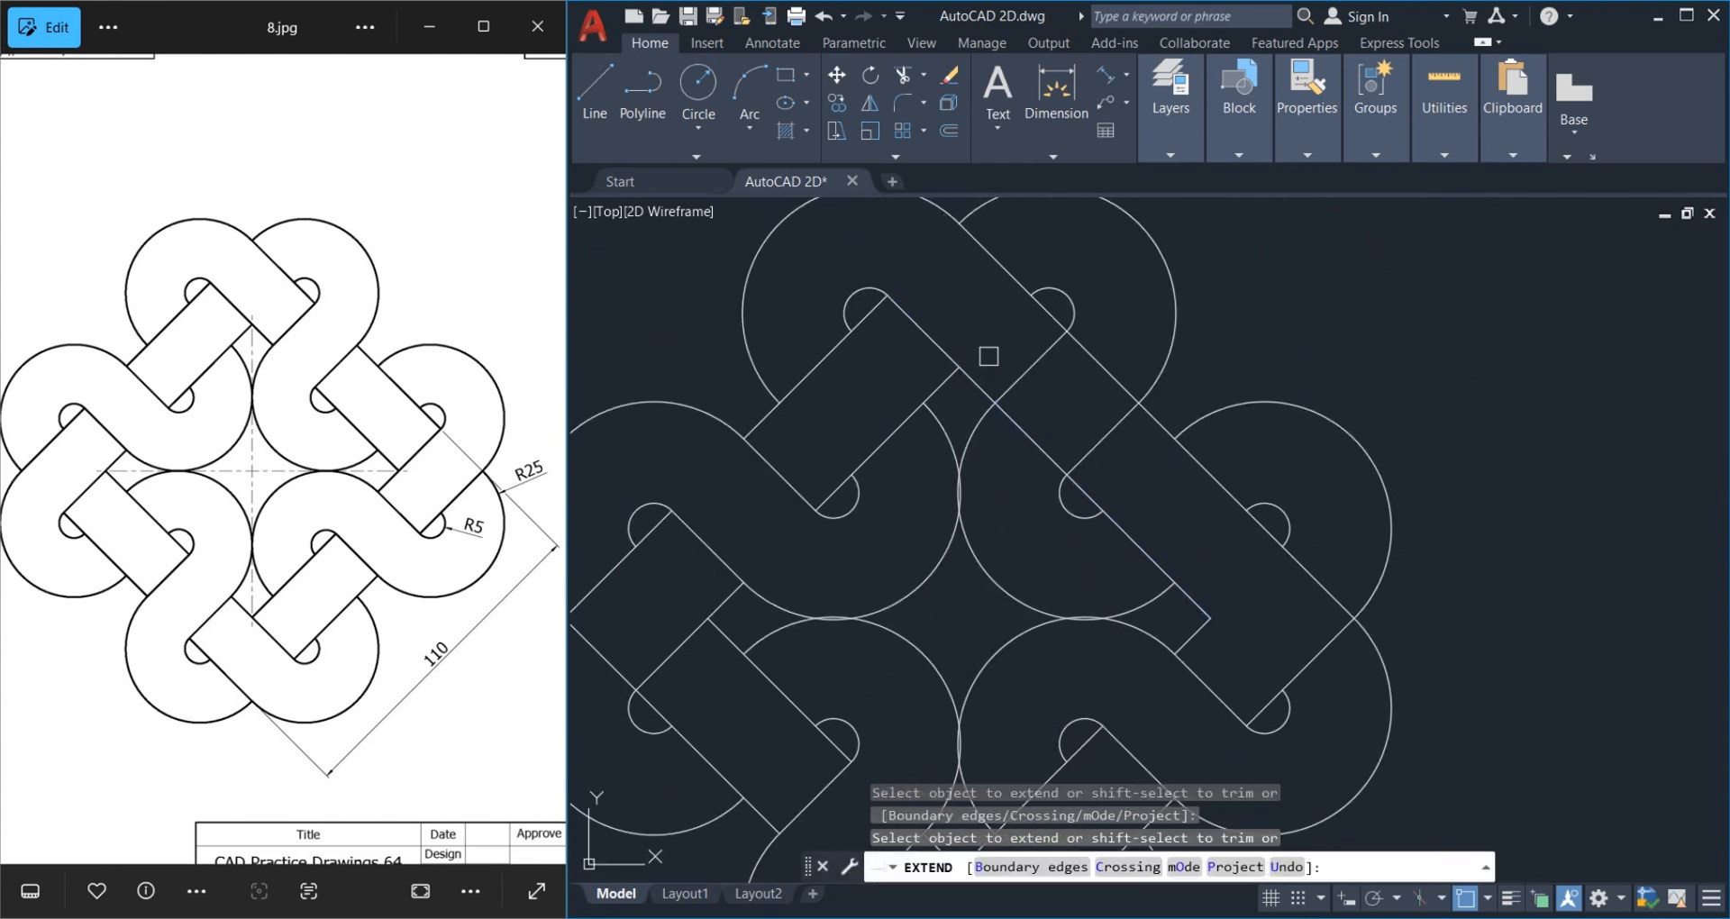
{"action": "key", "text": "Escape"}
Trim the upper-right edges of both squares where they cross the band descending from the upper-right loop
{"action": "scroll", "coordinate": [949, 324], "scroll_direction": "down", "scroll_amount": 1}
{"action": "scroll", "coordinate": [1010, 347], "scroll_direction": "down", "scroll_amount": 1}
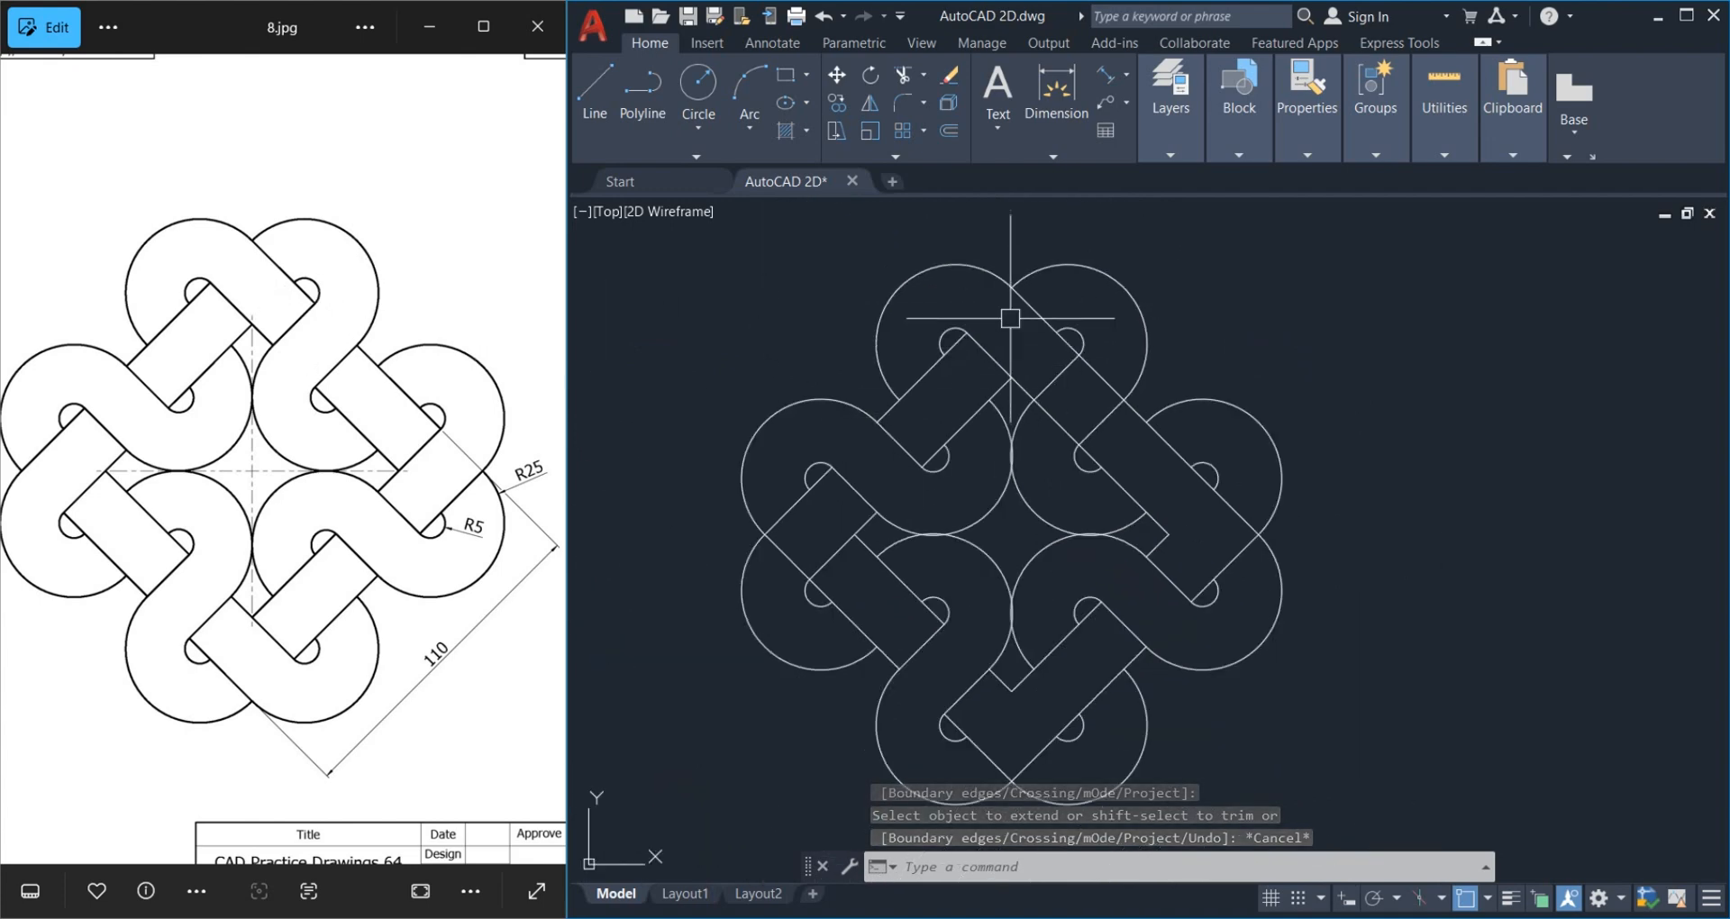
{"action": "type", "text": "tr"}
{"action": "key", "text": "Return"}
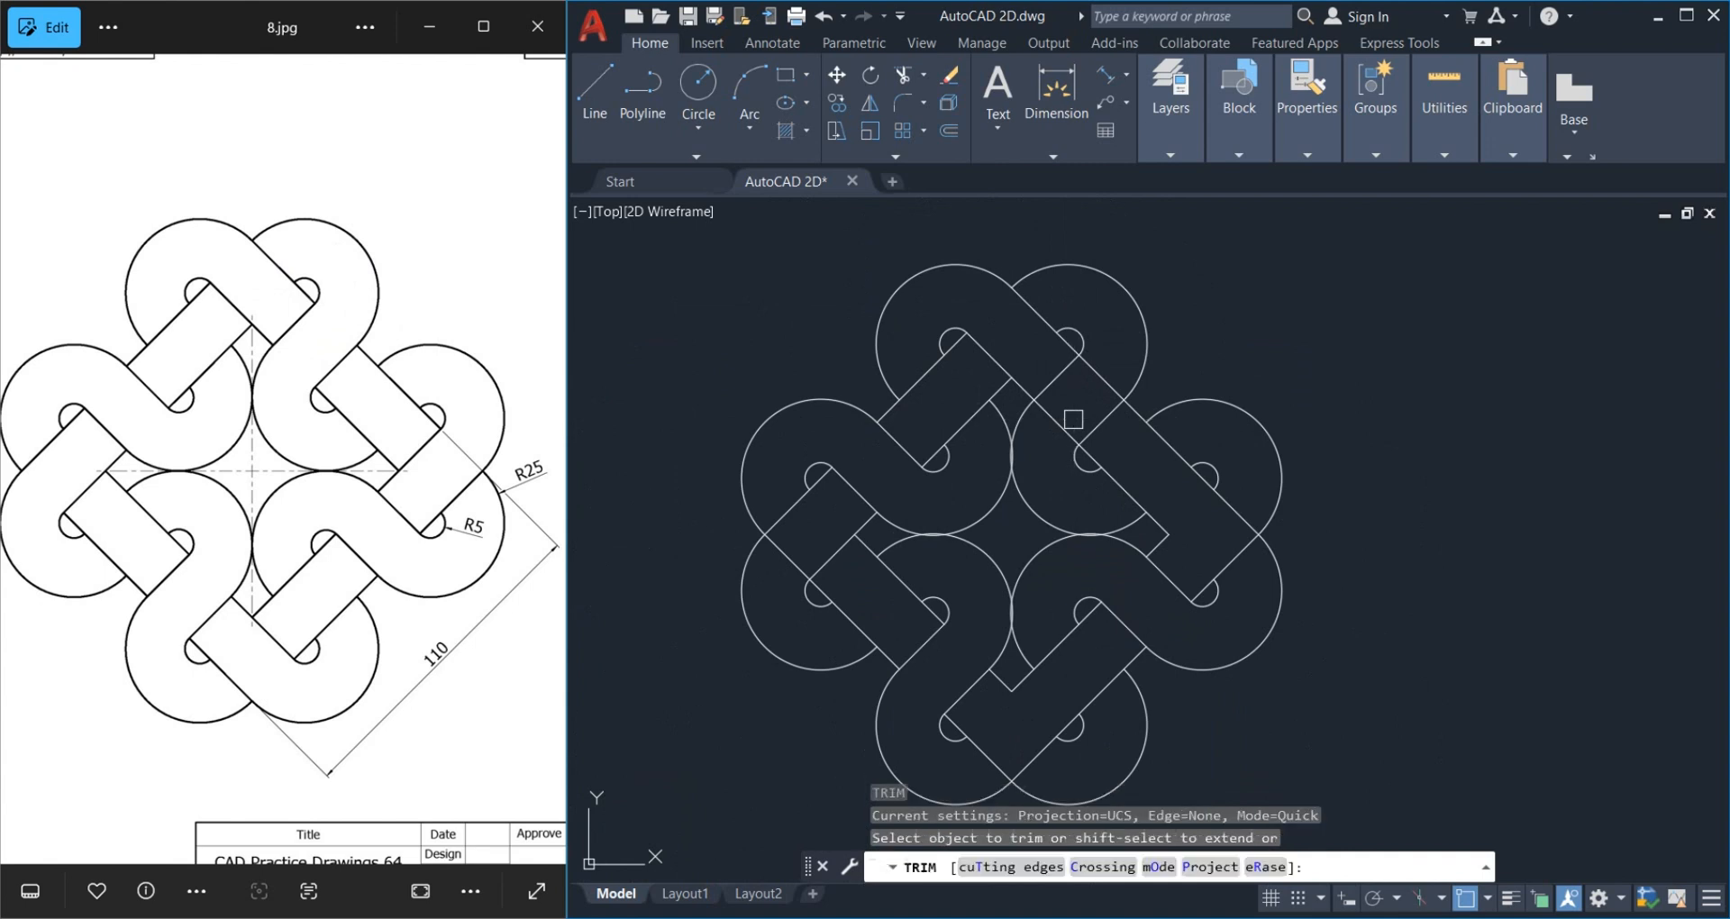
{"action": "left_click", "coordinate": [1102, 385]}
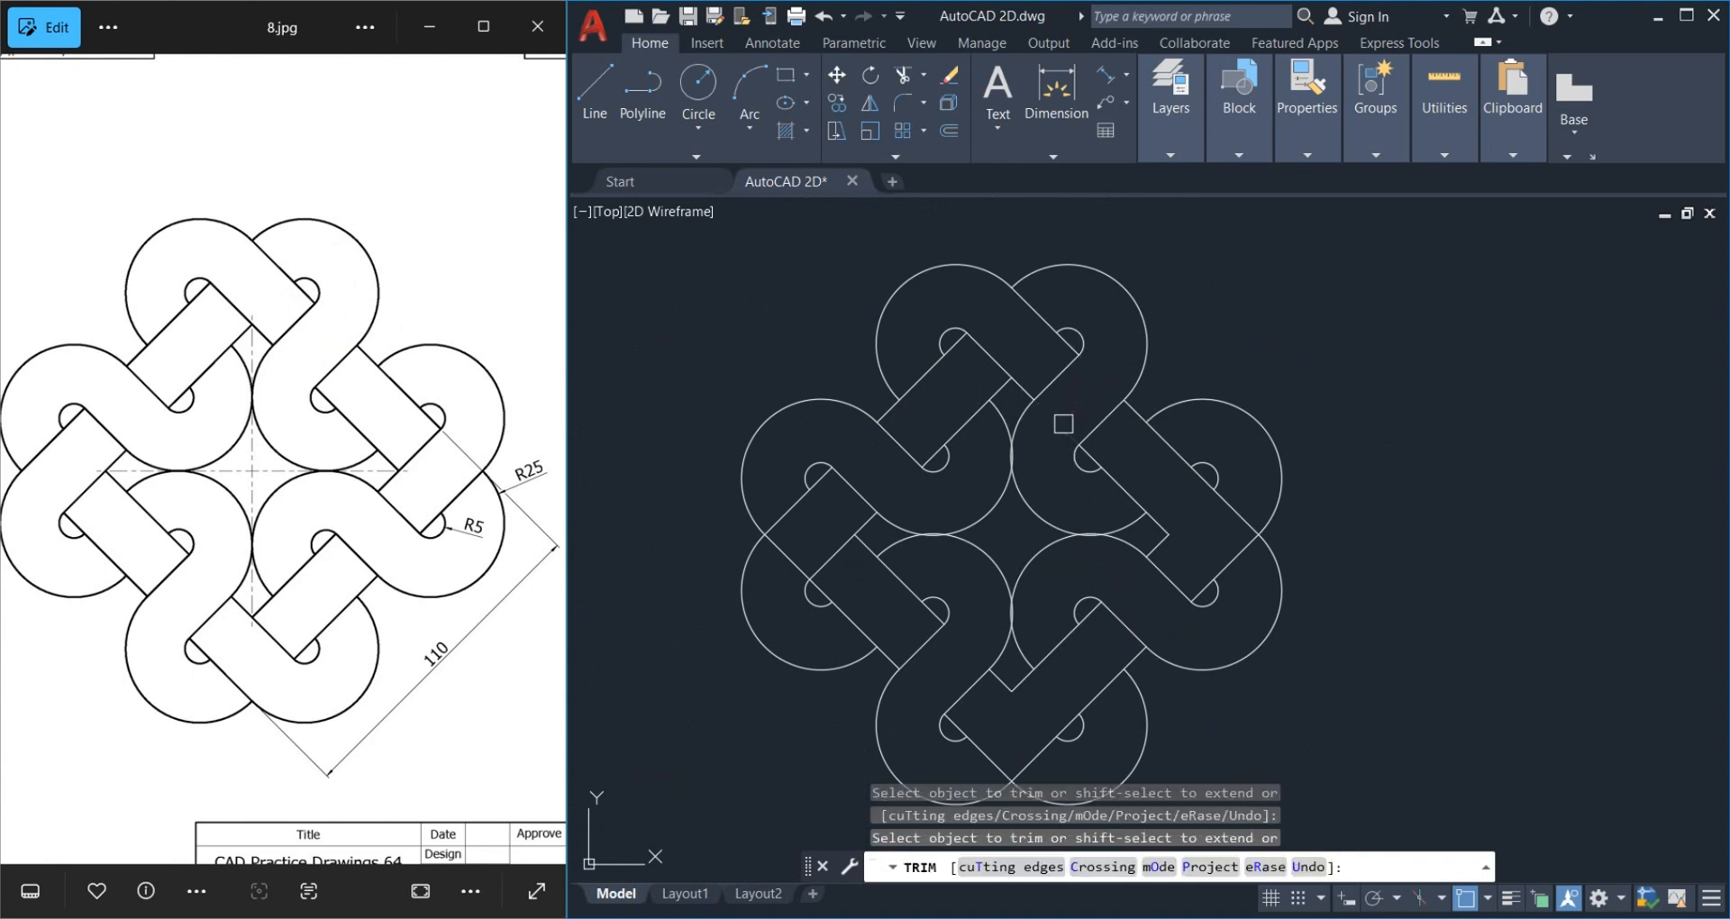
{"action": "key", "text": "Escape"}
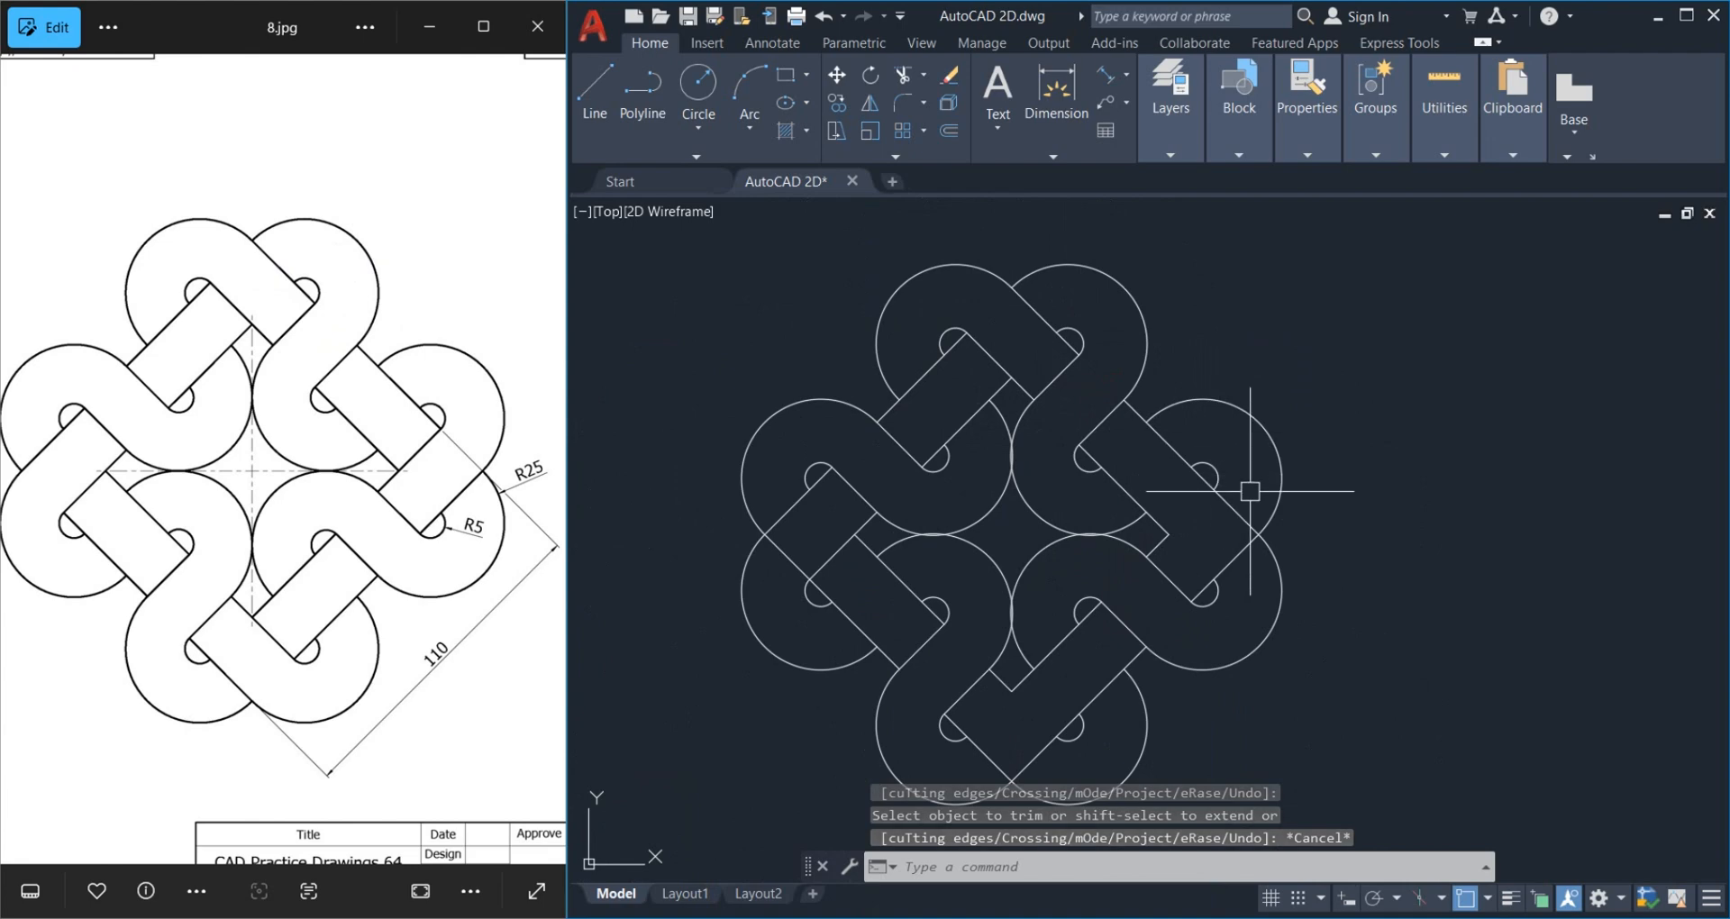
At the right corner, extend the inner square's short lower-right line to the outer upper-right edge and trim the outer edge's stub beyond it
{"action": "scroll", "coordinate": [1246, 500], "scroll_direction": "up", "scroll_amount": 2}
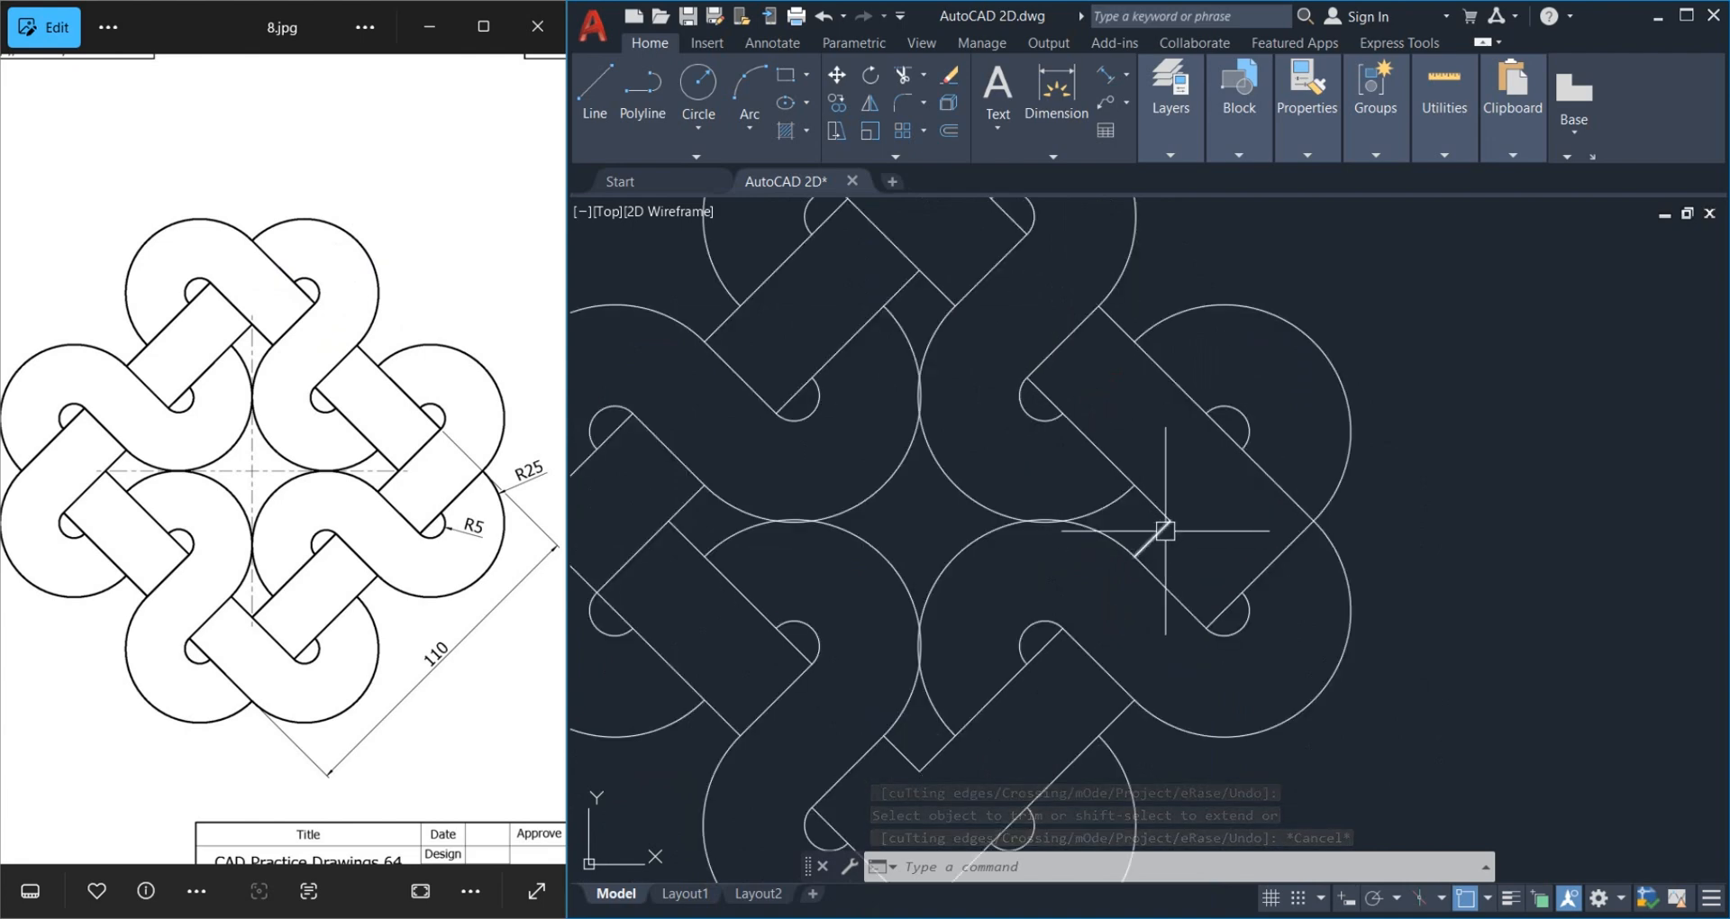
{"action": "scroll", "coordinate": [1246, 519], "scroll_direction": "up", "scroll_amount": 2}
{"action": "type", "text": "tr"}
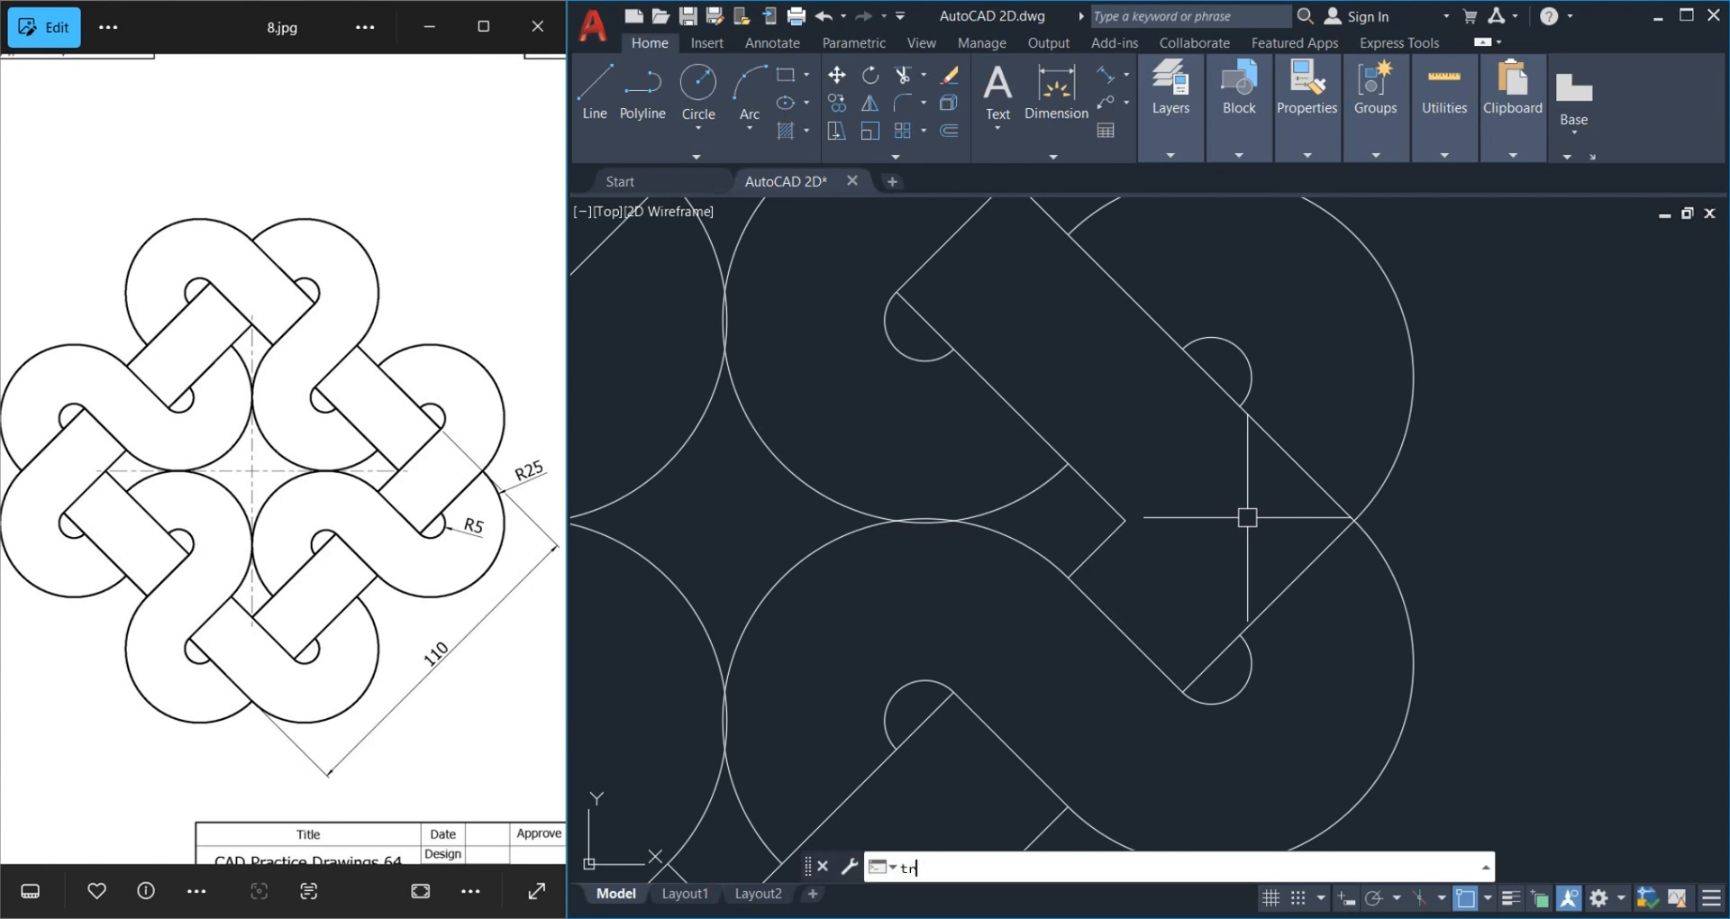
{"action": "key", "text": "Return"}
{"action": "left_click", "coordinate": [1296, 470]}
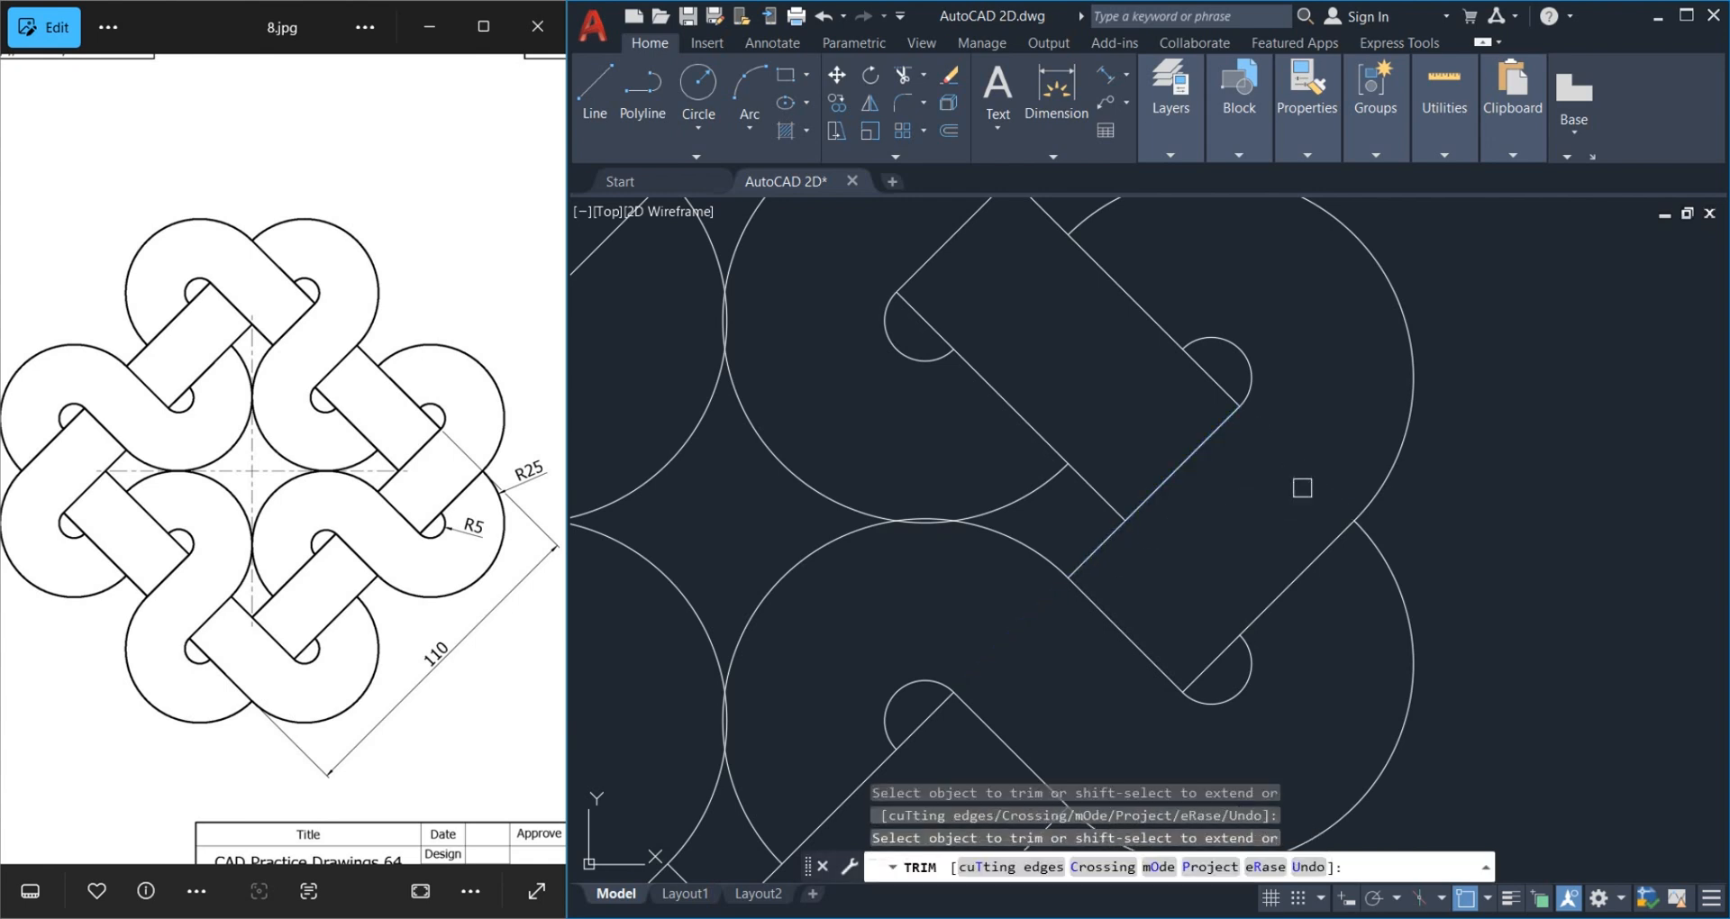
{"action": "key", "text": "Escape"}
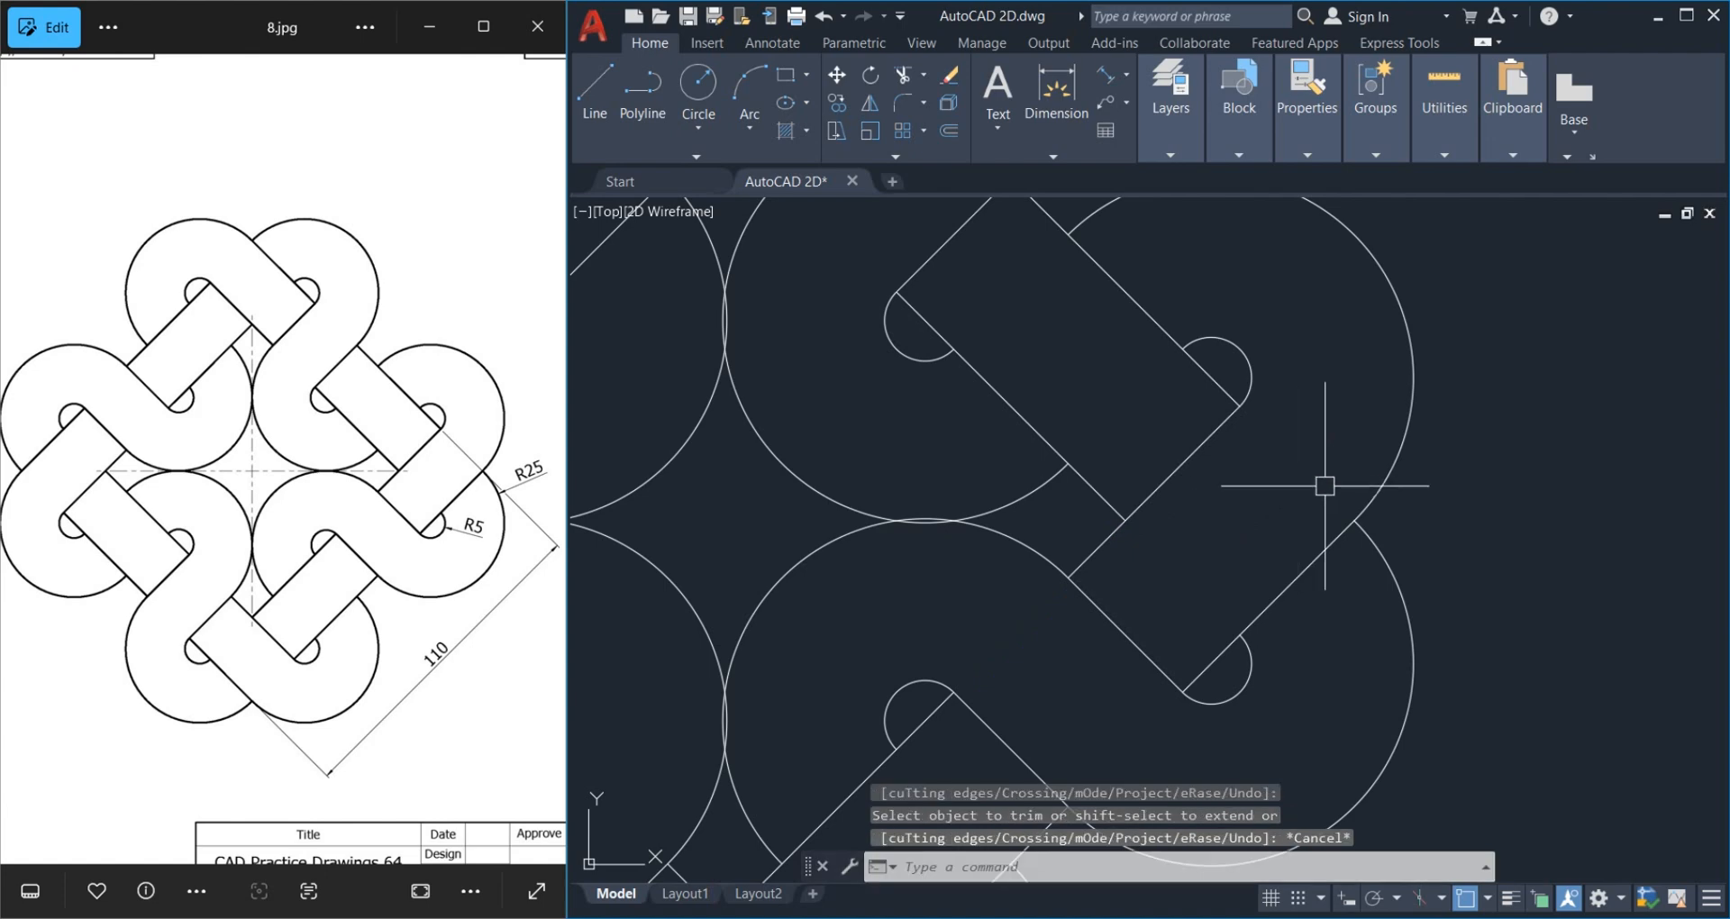
Trim the outer square's lower-right edge between the R5 arc and the bottom corner
{"action": "scroll", "coordinate": [1289, 494], "scroll_direction": "down", "scroll_amount": 4}
{"action": "scroll", "coordinate": [1260, 505], "scroll_direction": "up", "scroll_amount": 5}
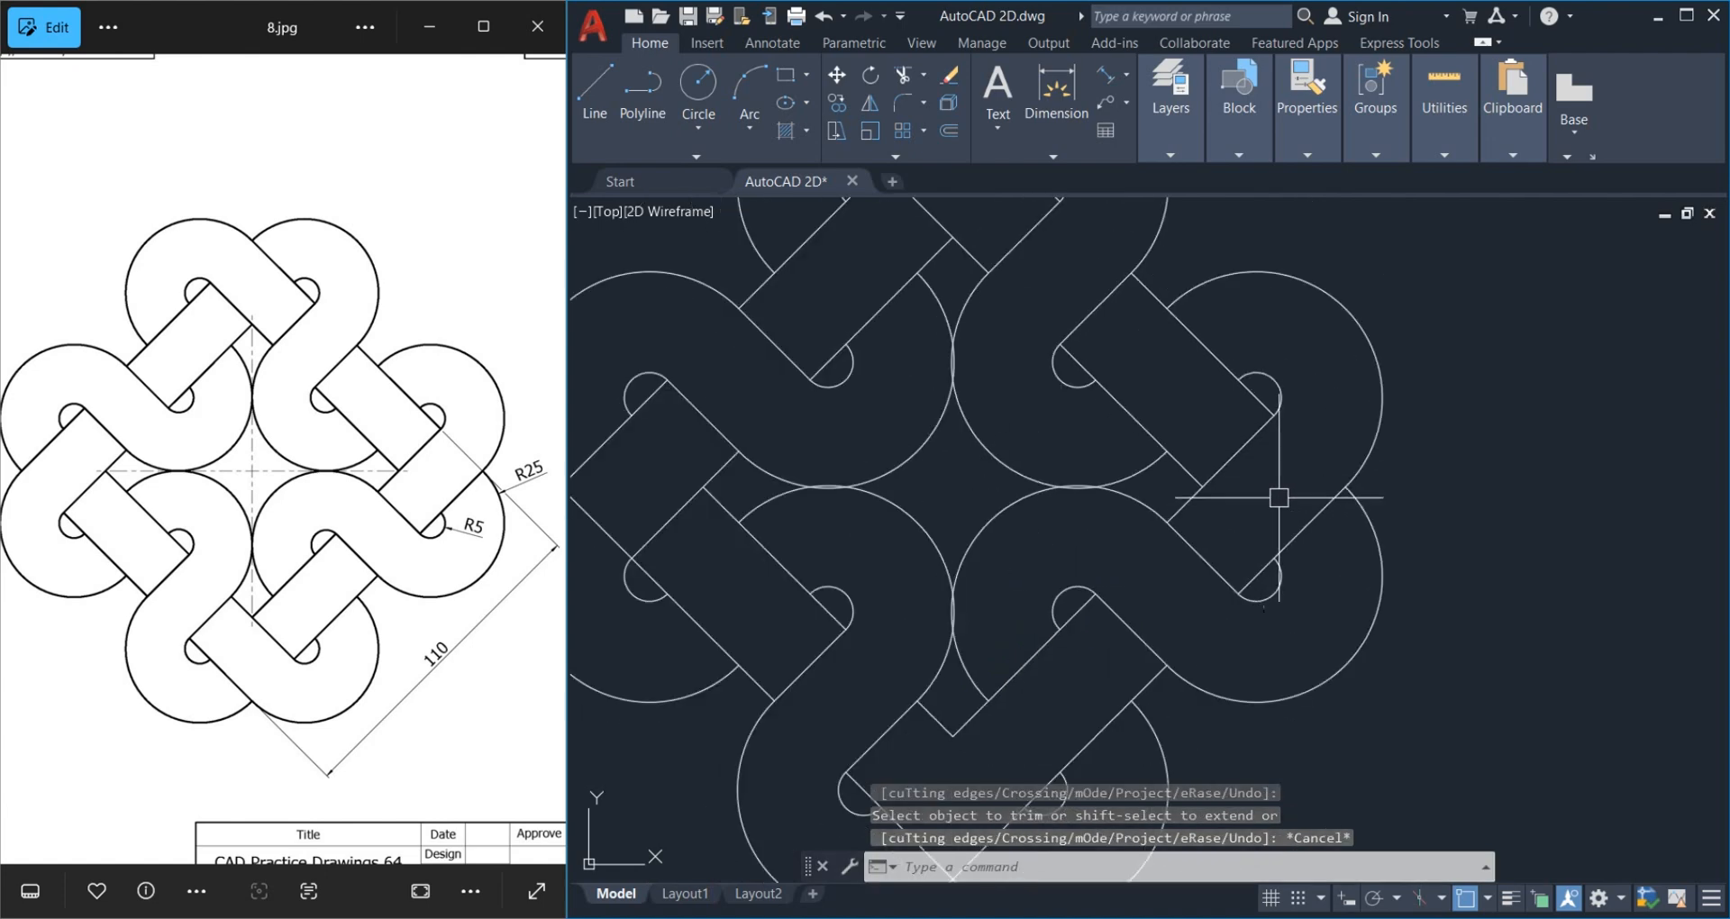
{"action": "scroll", "coordinate": [1330, 410], "scroll_direction": "down", "scroll_amount": 5}
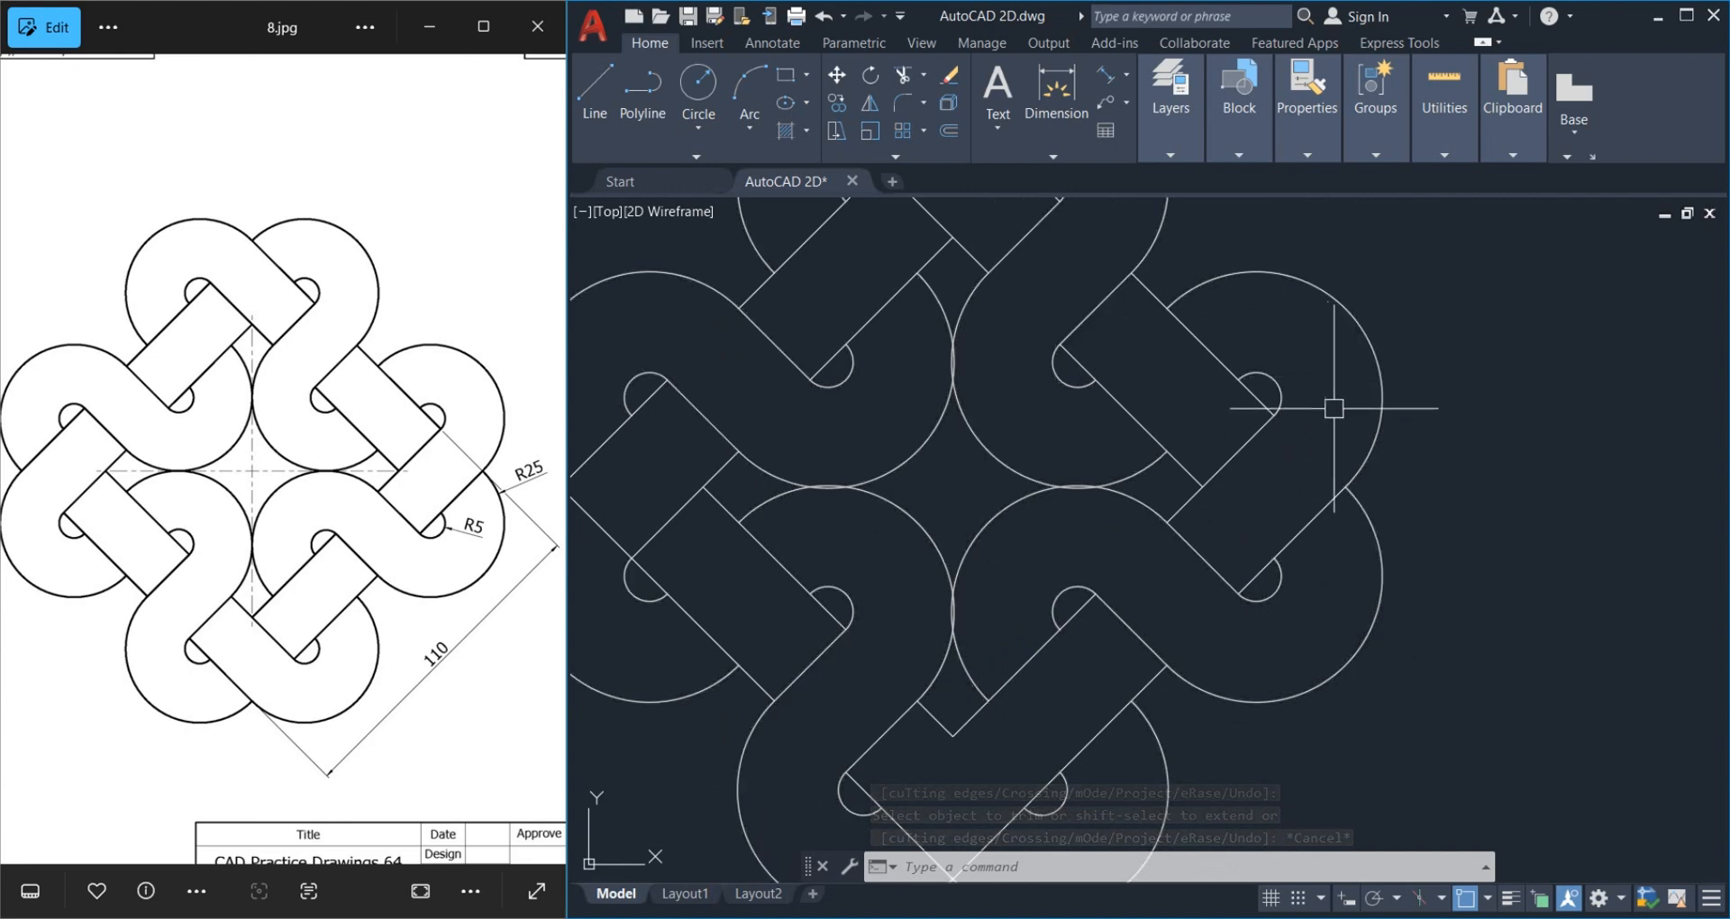
{"action": "scroll", "coordinate": [1328, 424], "scroll_direction": "up", "scroll_amount": 3}
{"action": "middle_click_drag", "start_coordinate": [1313, 452], "coordinate": [1212, 553]}
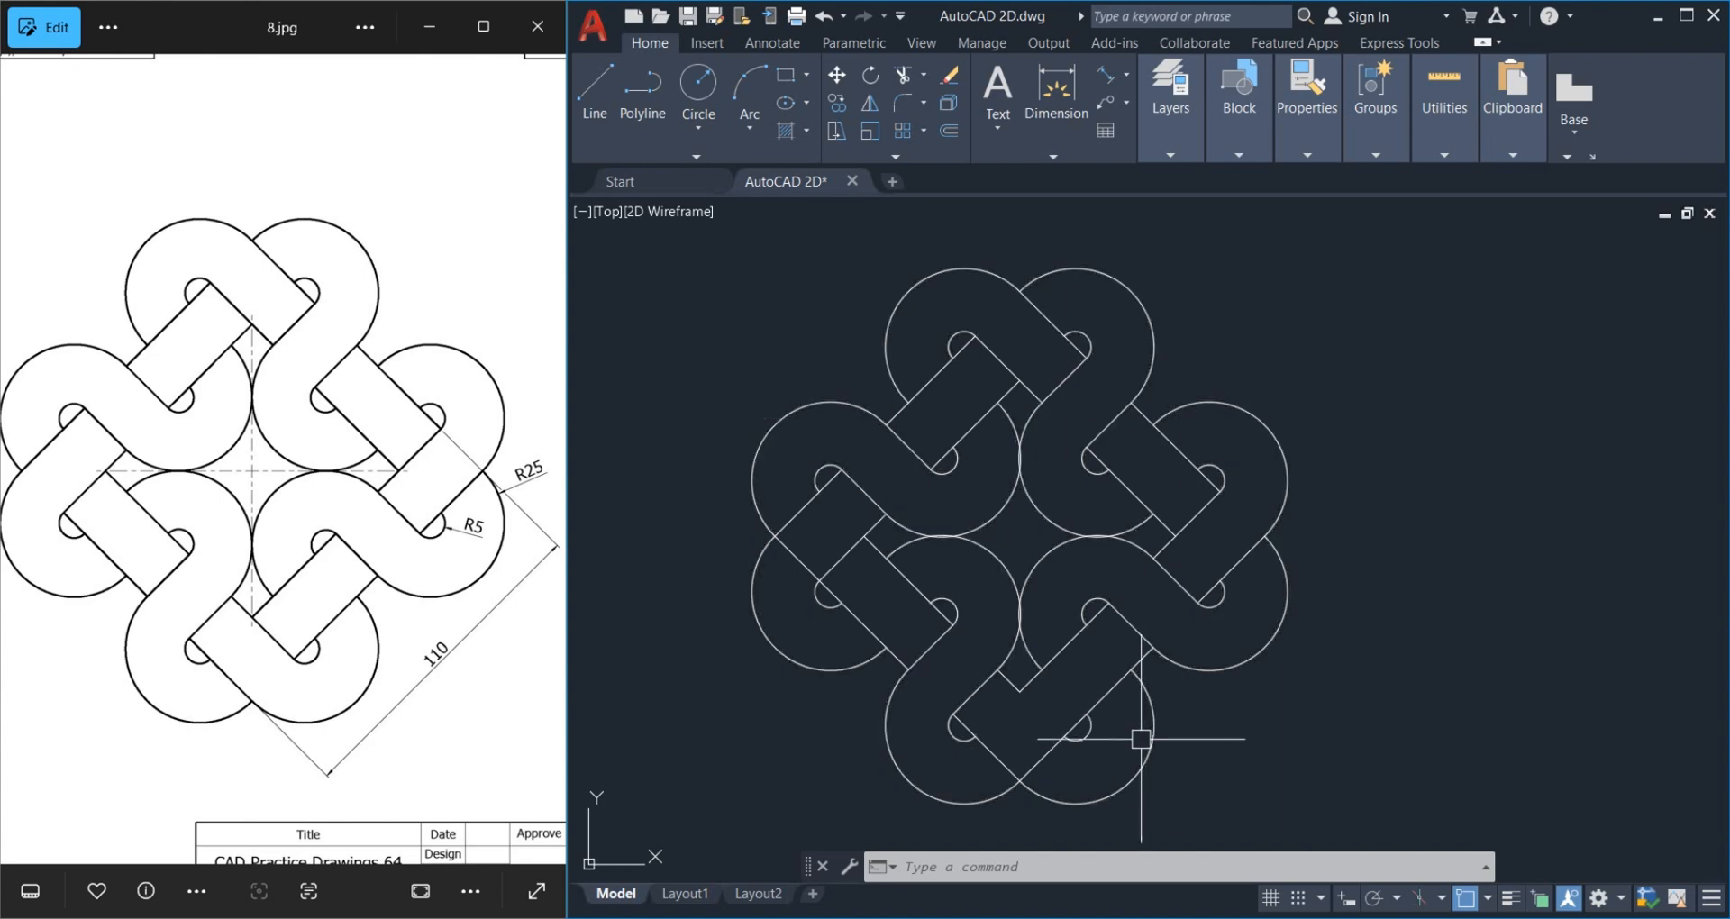
{"action": "scroll", "coordinate": [1024, 779], "scroll_direction": "up", "scroll_amount": 3}
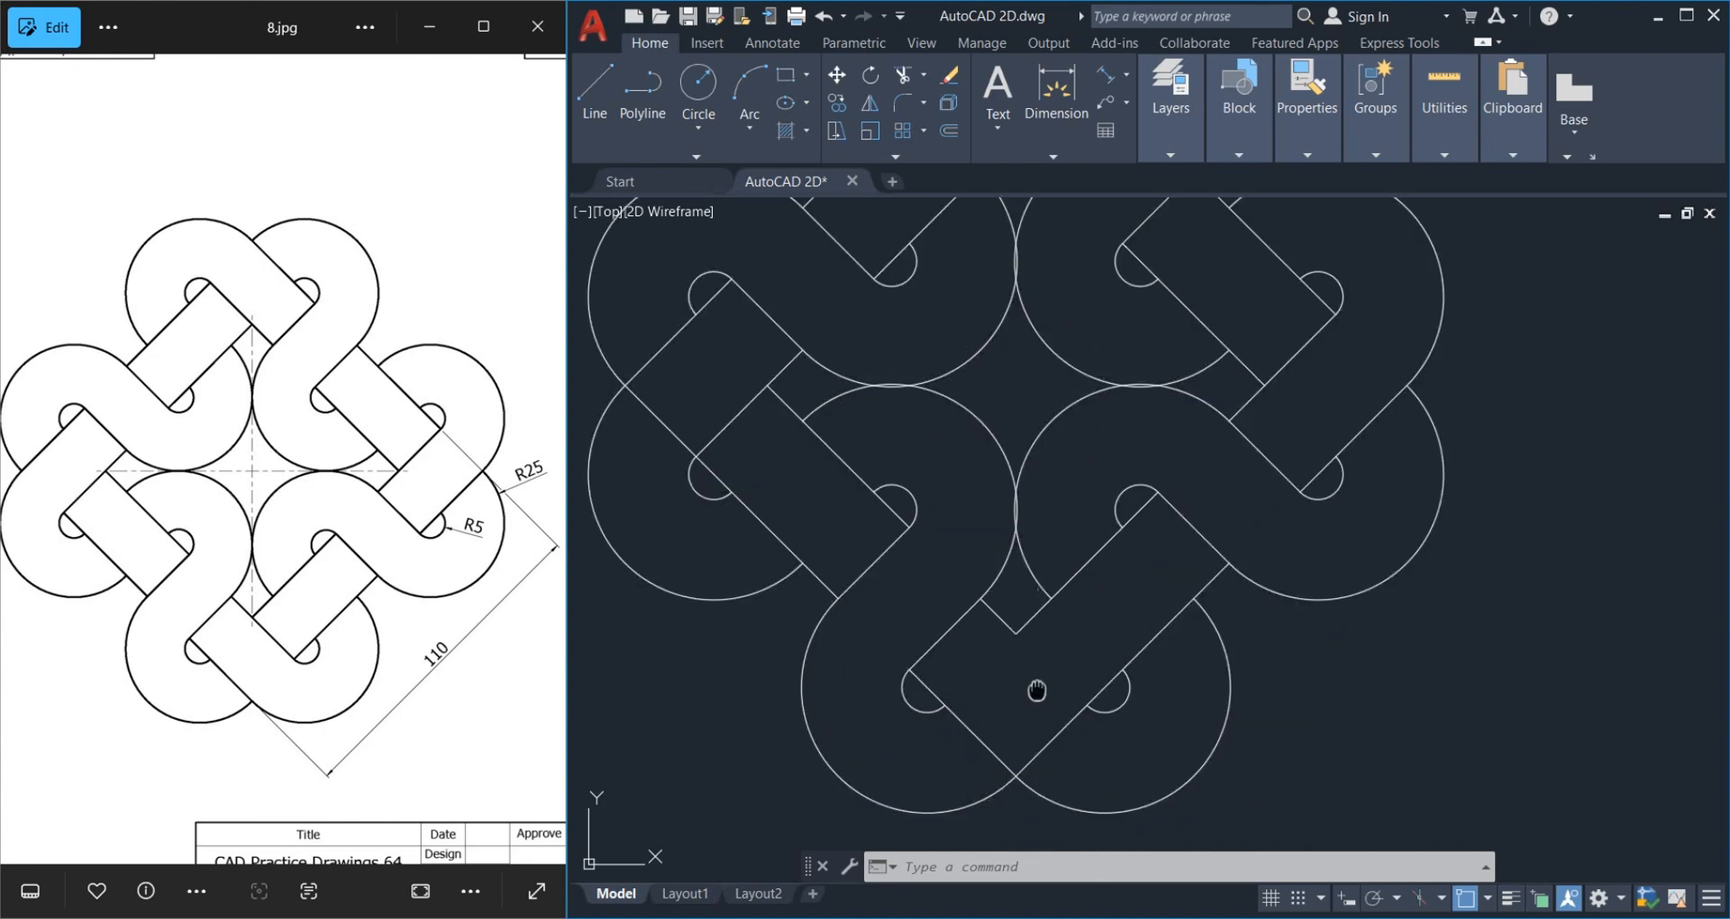
{"action": "middle_click_drag", "start_coordinate": [1036, 688], "coordinate": [1082, 571]}
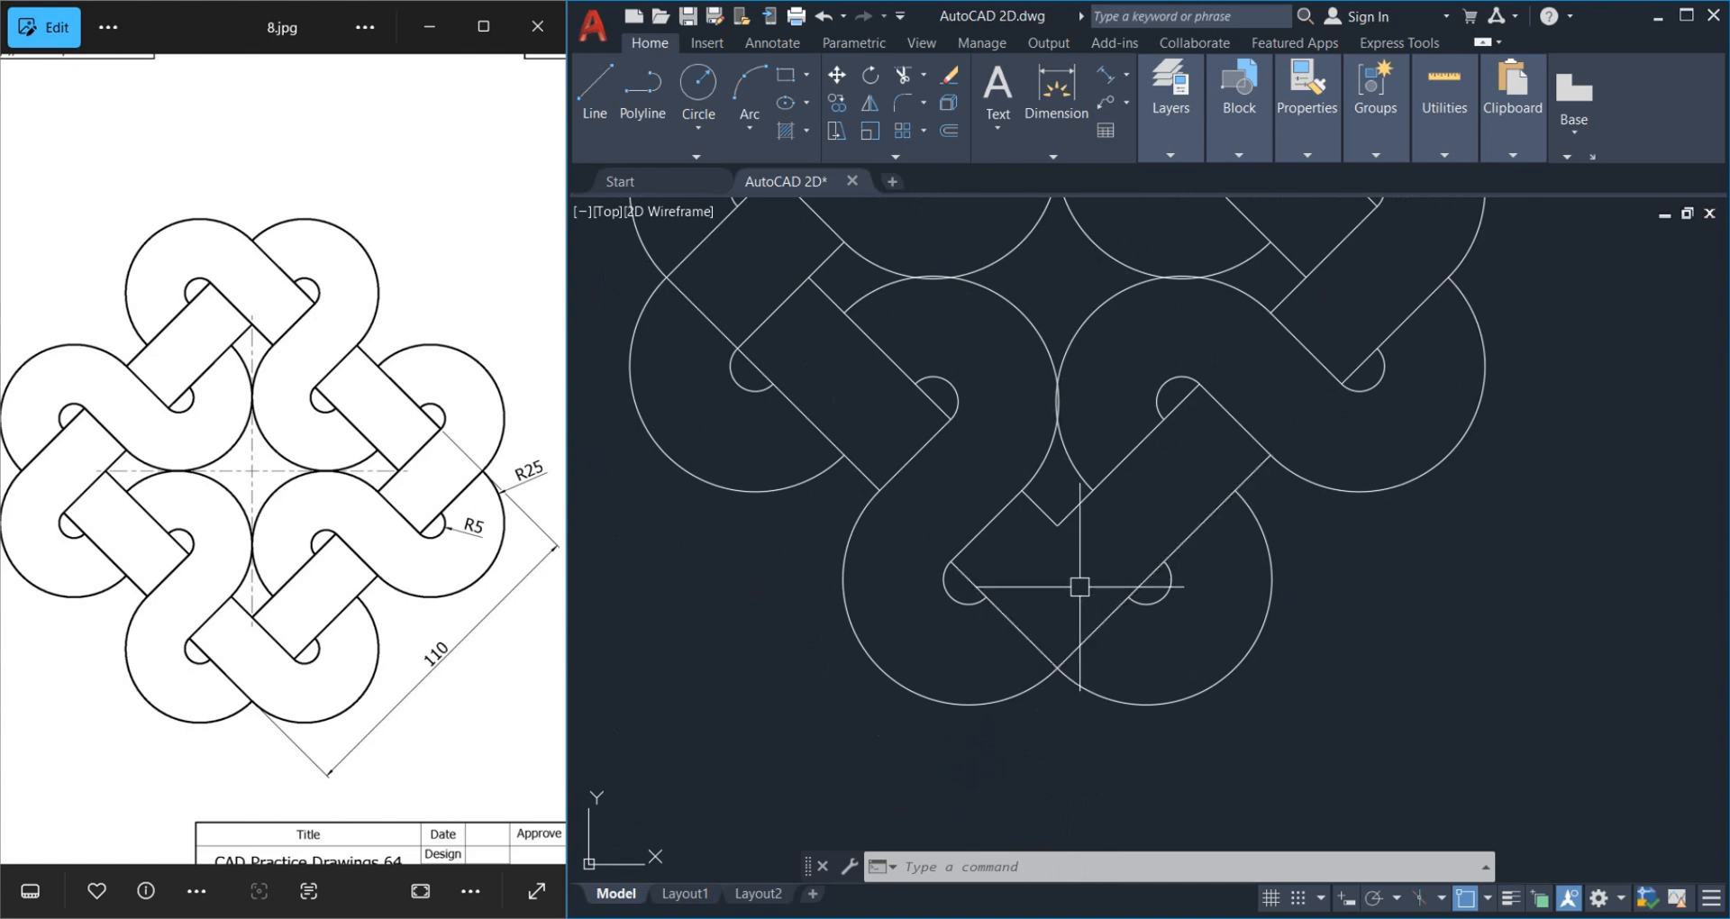
{"action": "type", "text": "tr"}
{"action": "key", "text": "Return"}
{"action": "key", "text": "Escape"}
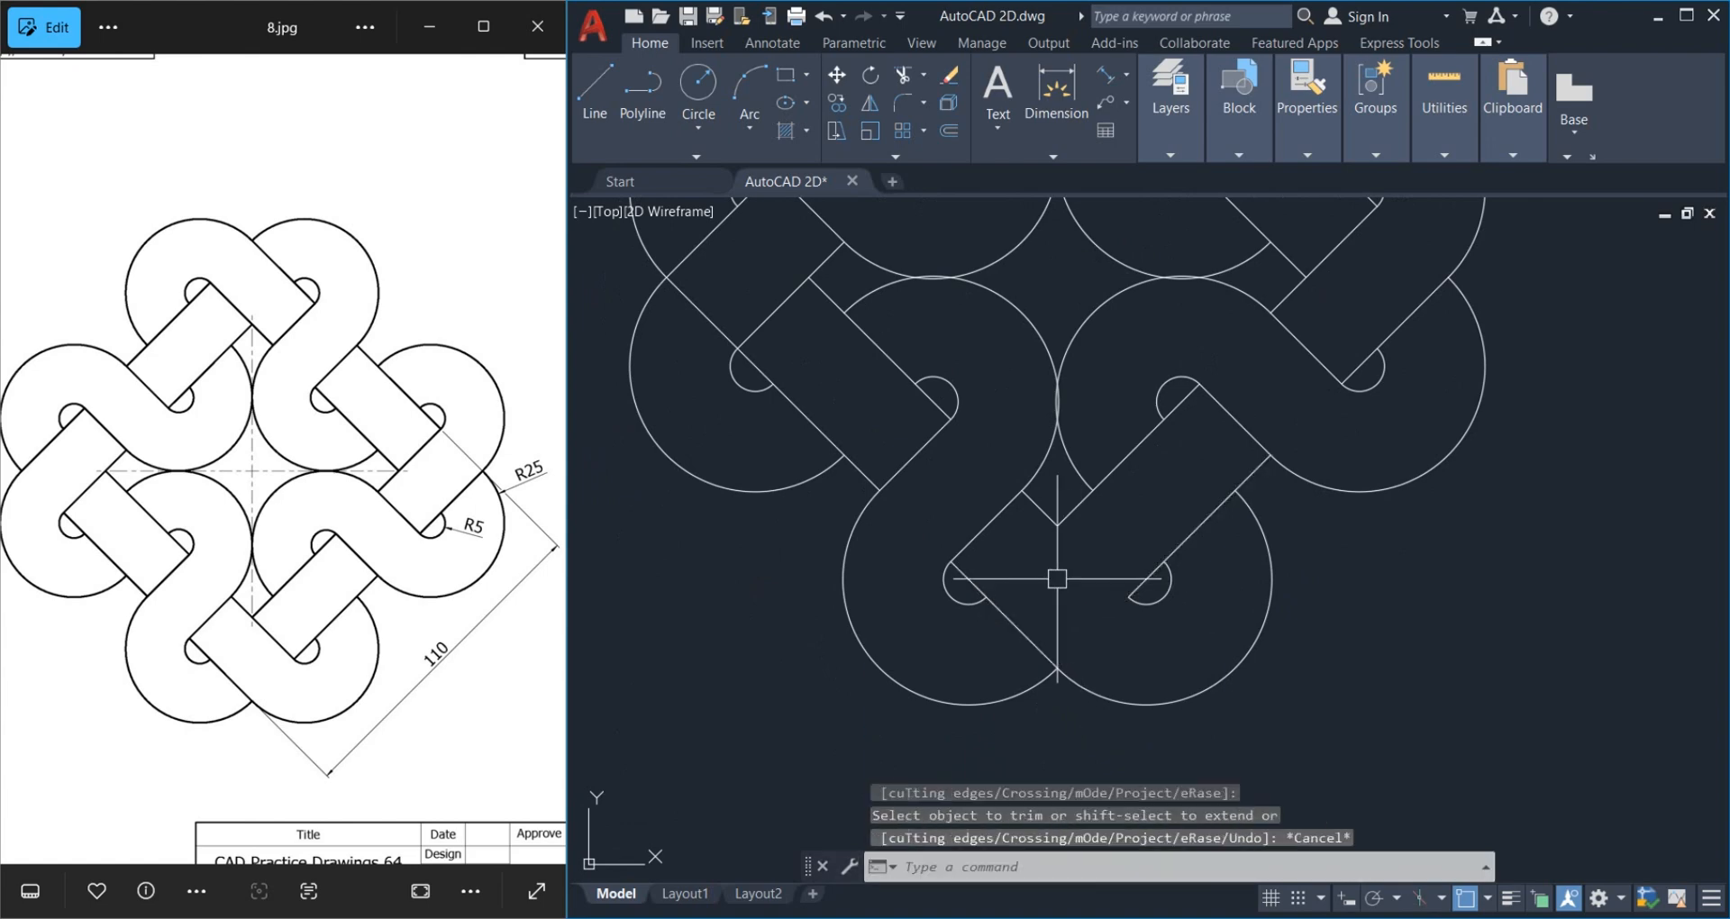
Explode the remaining piece of the inner square that contains its bottom corner
{"action": "left_click", "coordinate": [1042, 514]}
{"action": "key", "text": "Escape"}
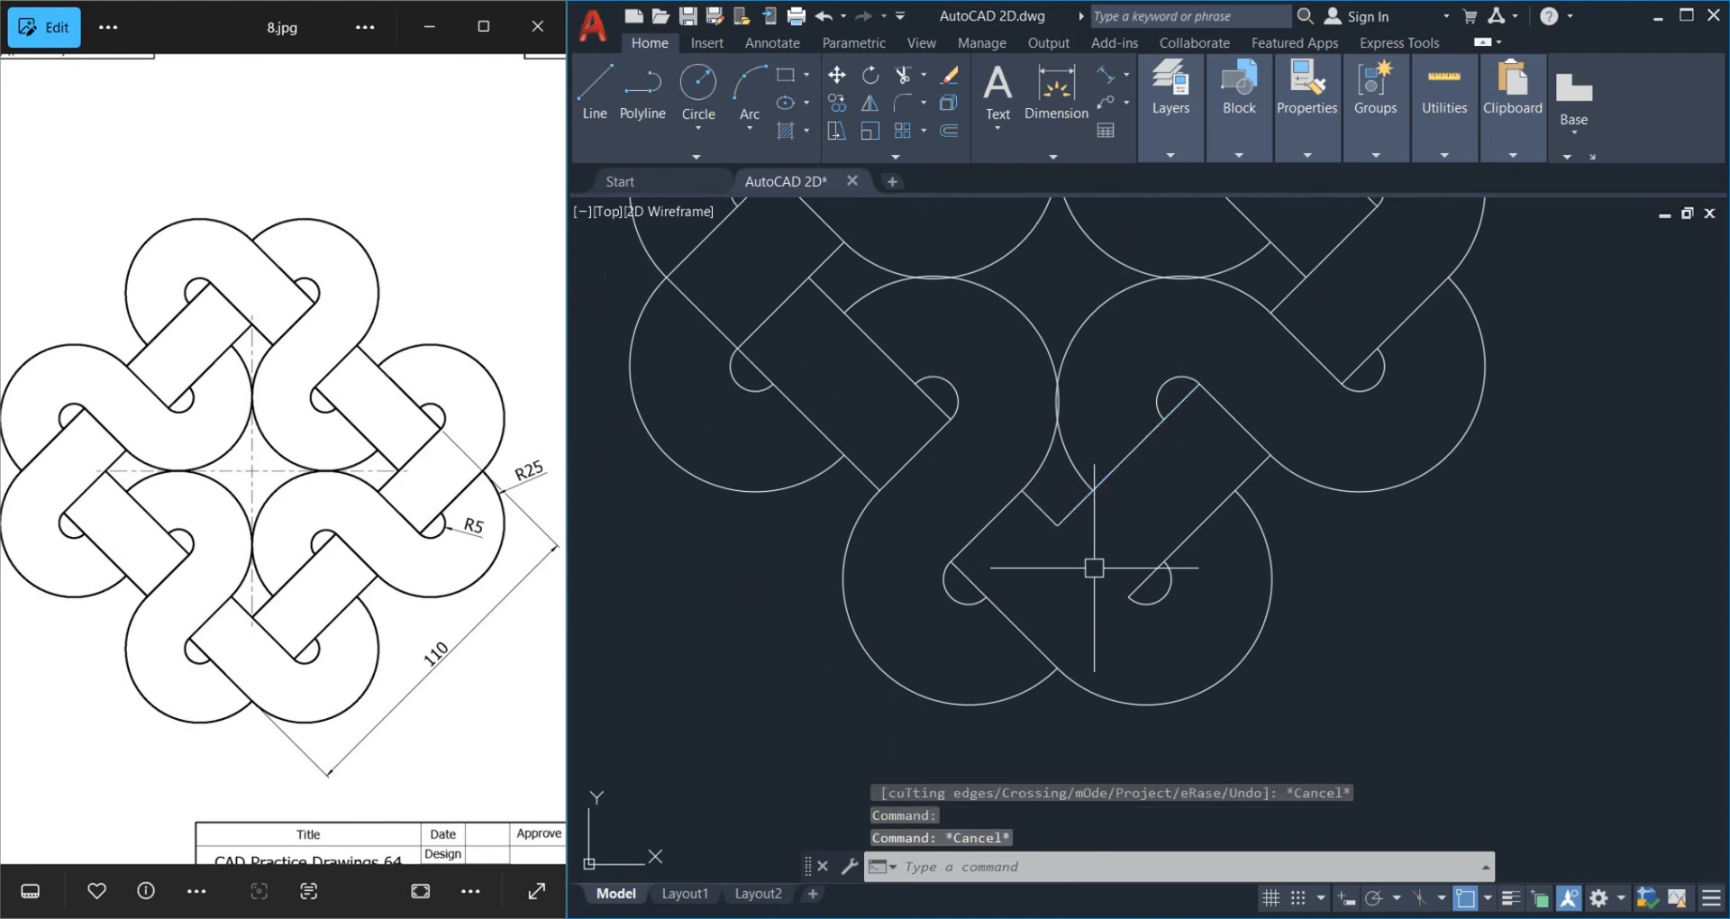
{"action": "type", "text": "x"}
{"action": "key", "text": "Return"}
{"action": "left_click", "coordinate": [1071, 505]}
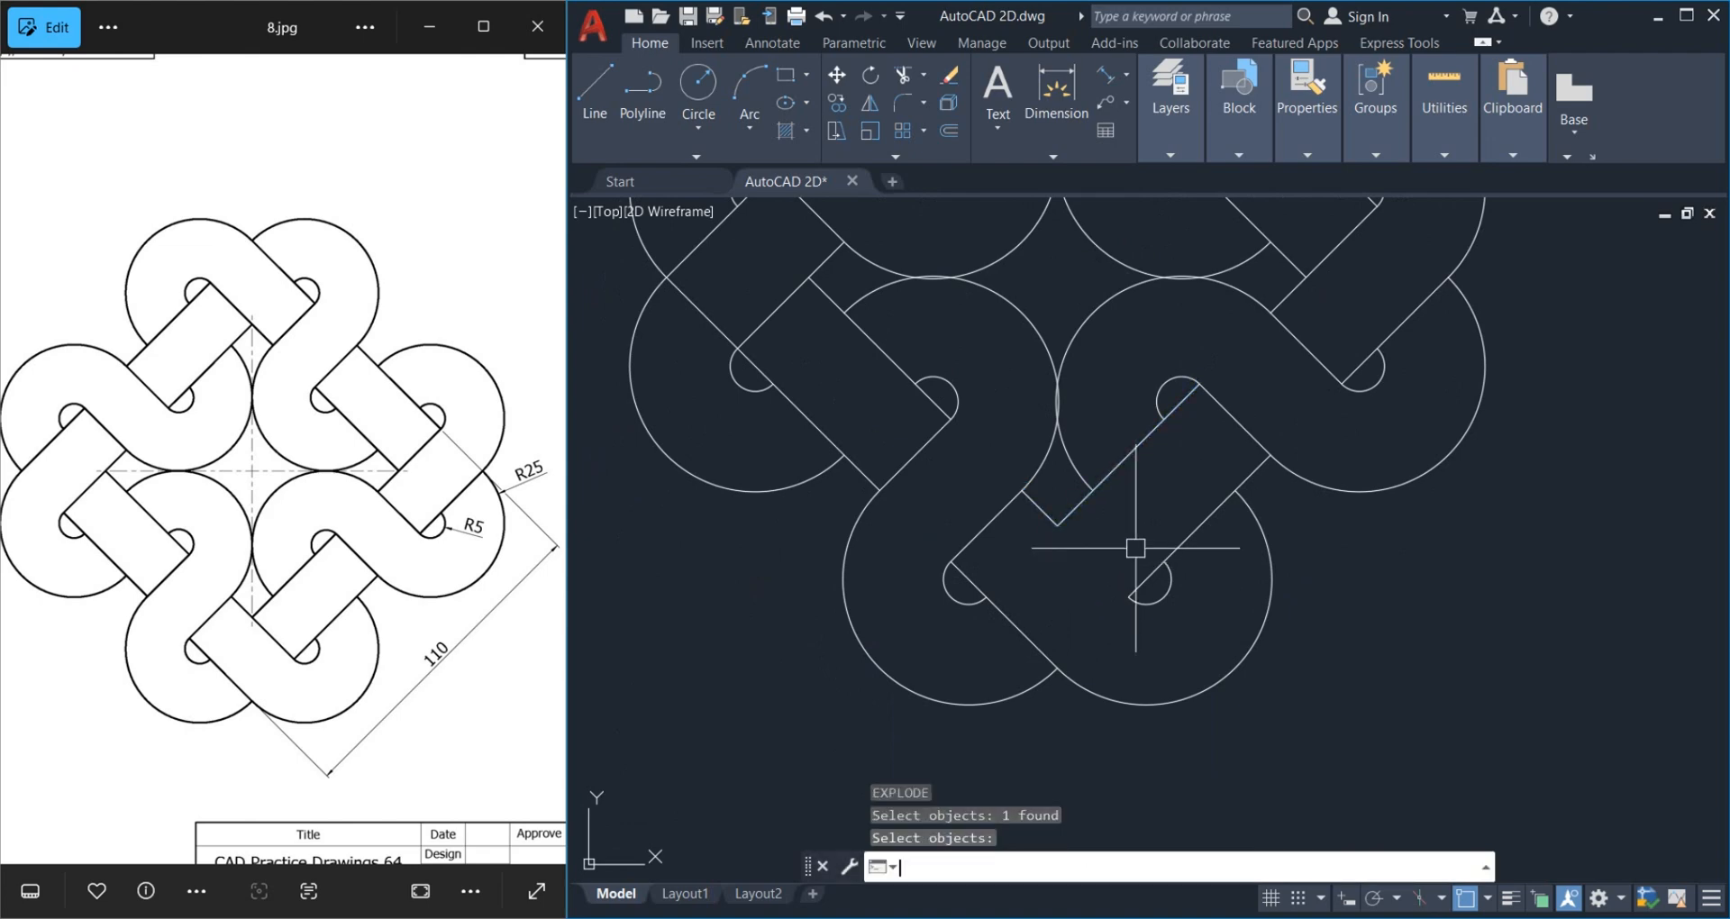
Extend the inner square's short lower-left line past its bottom corner to the end of the outer square's lower-right edge
{"action": "type", "text": "ex"}
{"action": "key", "text": "Return"}
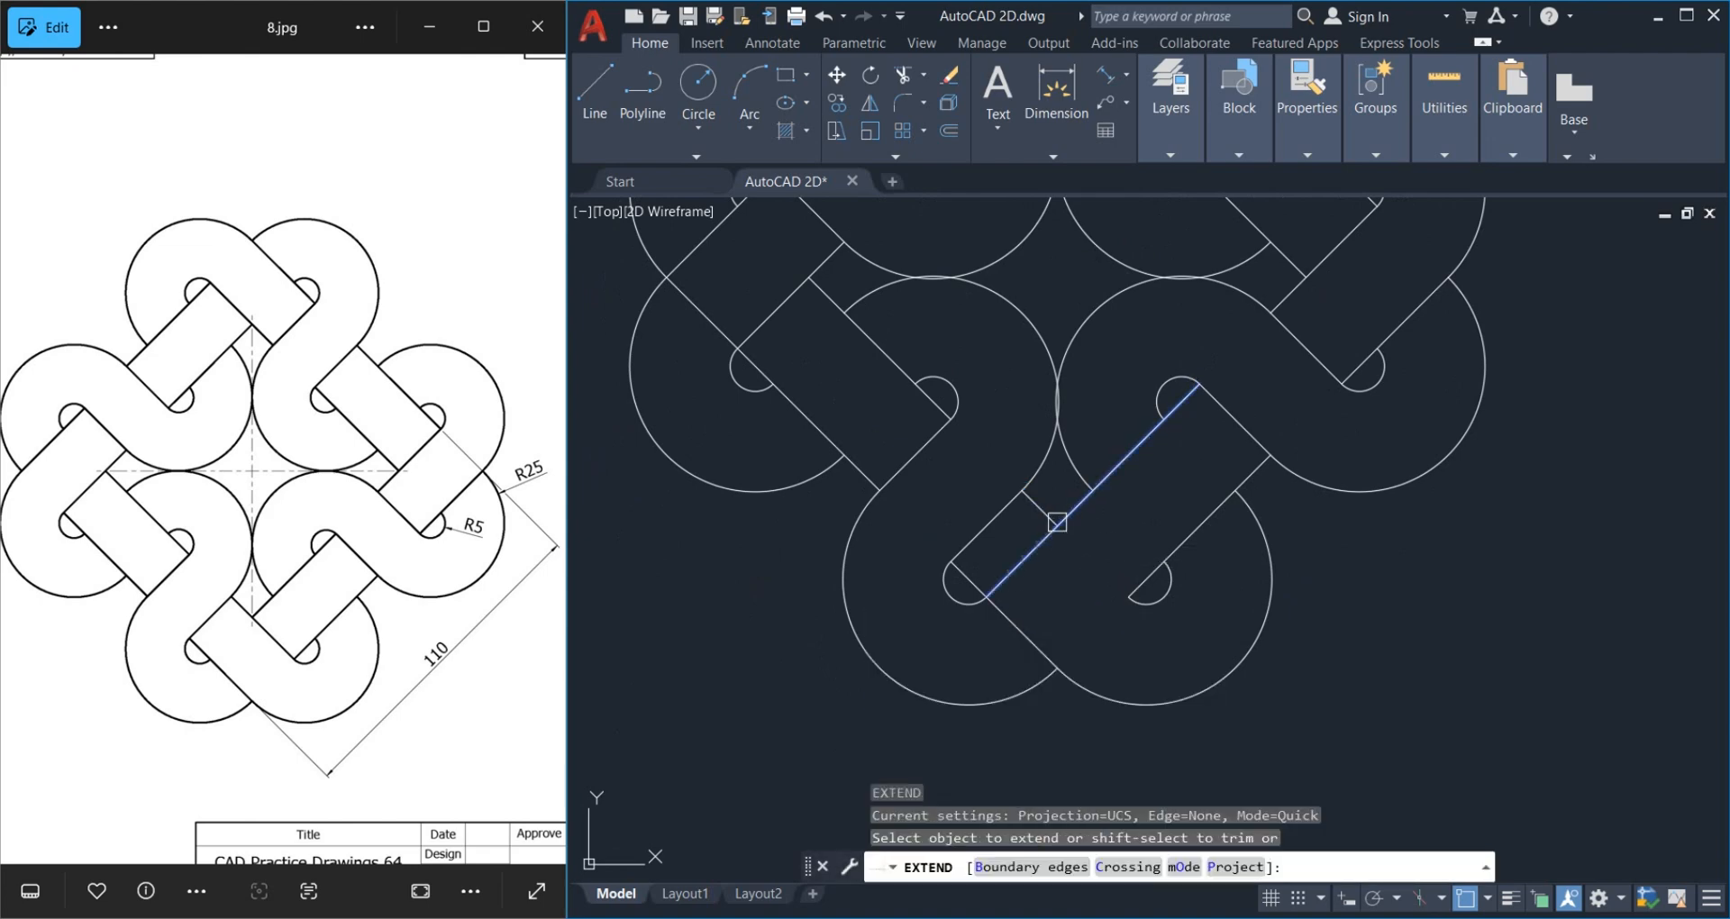
{"action": "left_click", "coordinate": [1043, 511]}
{"action": "key", "text": "Escape"}
Trim the outer square's lower-left edge between its left corner and the nearby R5 arc
{"action": "scroll", "coordinate": [1172, 509], "scroll_direction": "down", "scroll_amount": 2}
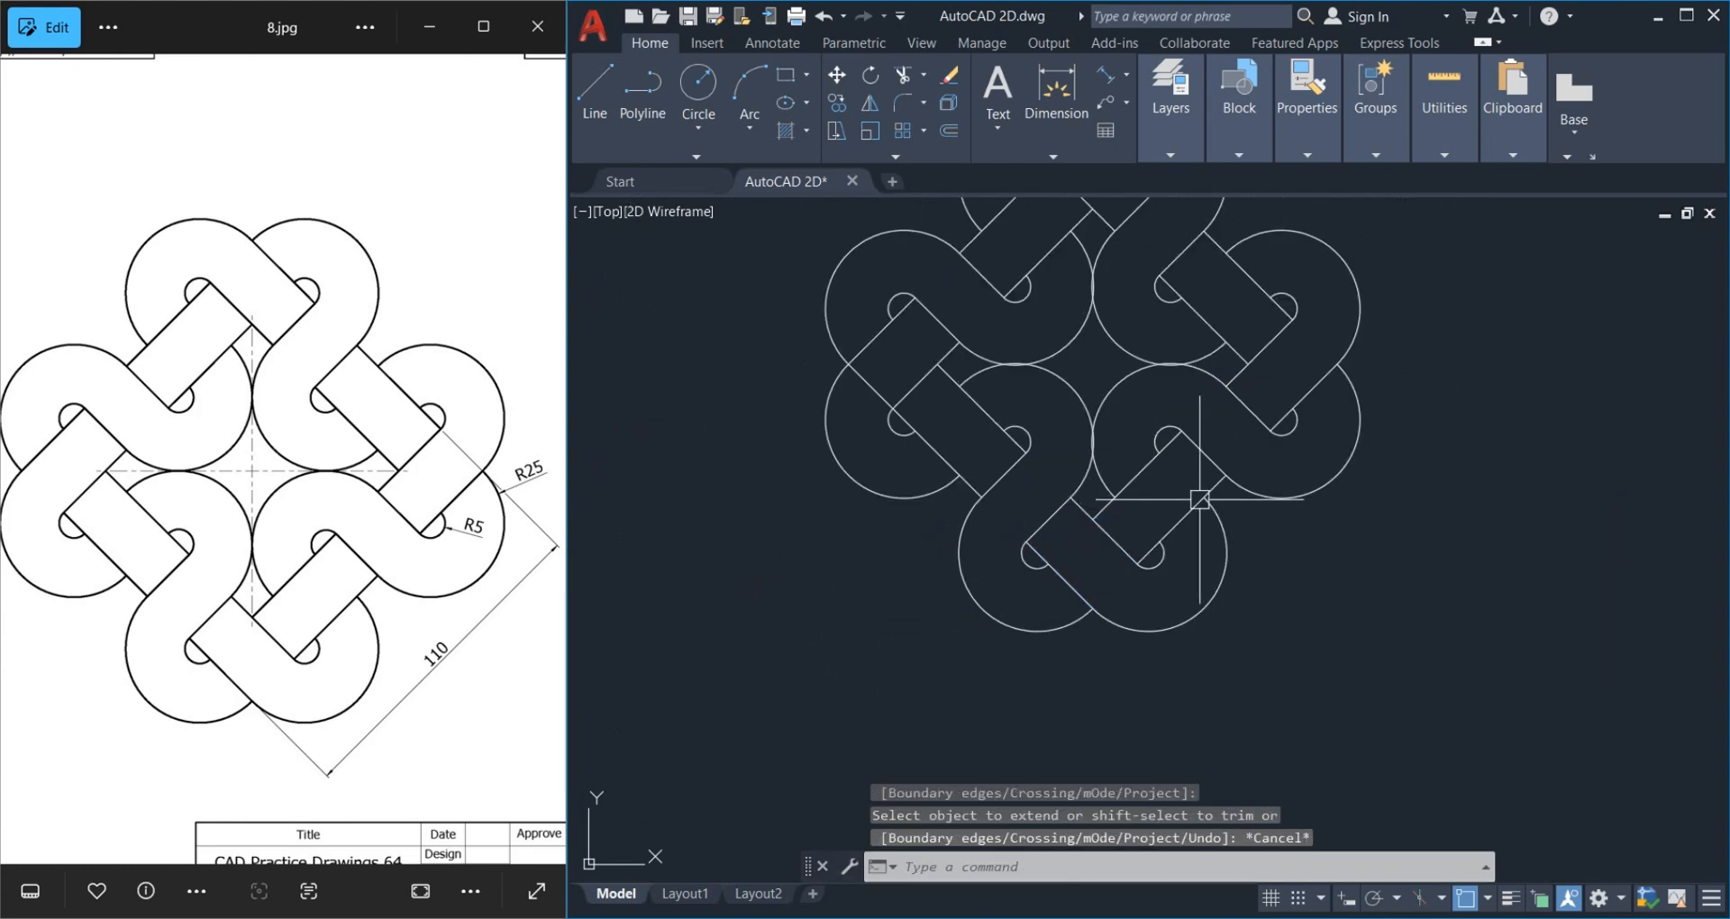
{"action": "middle_click_drag", "start_coordinate": [1204, 490], "coordinate": [1336, 573]}
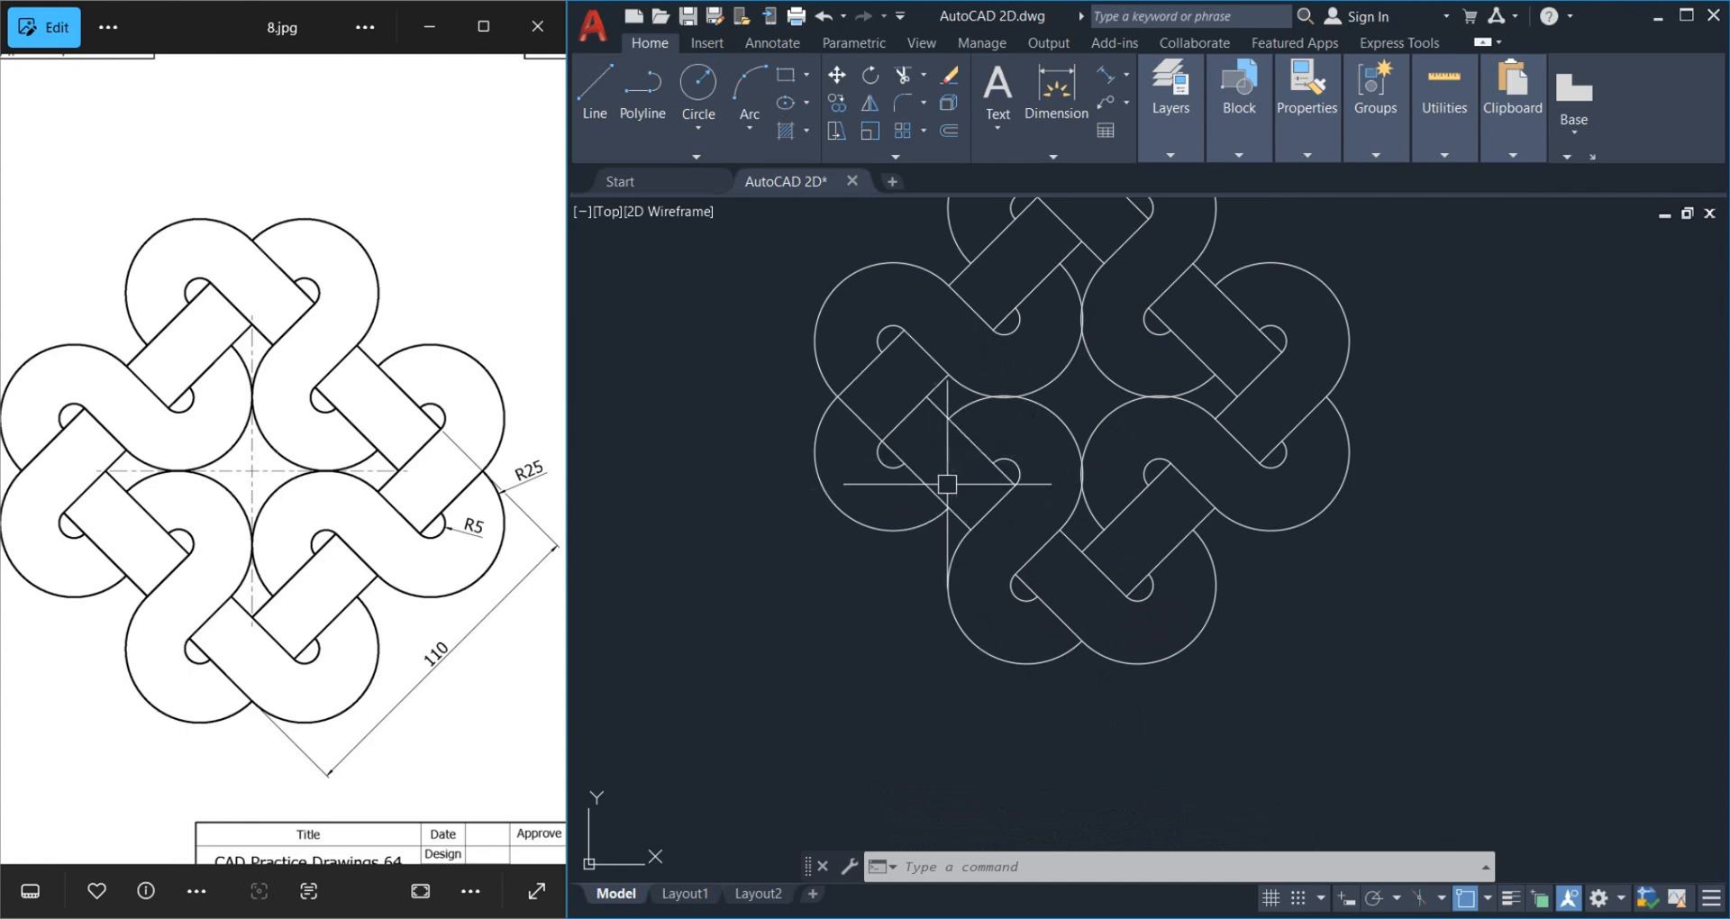
{"action": "mouse_move", "coordinate": [925, 412]}
{"action": "middle_mouse_down"}
{"action": "mouse_move", "coordinate": [931, 439]}
{"action": "mouse_move", "coordinate": [913, 450]}
{"action": "middle_mouse_up"}
{"action": "scroll", "coordinate": [913, 440], "scroll_direction": "up", "scroll_amount": 2}
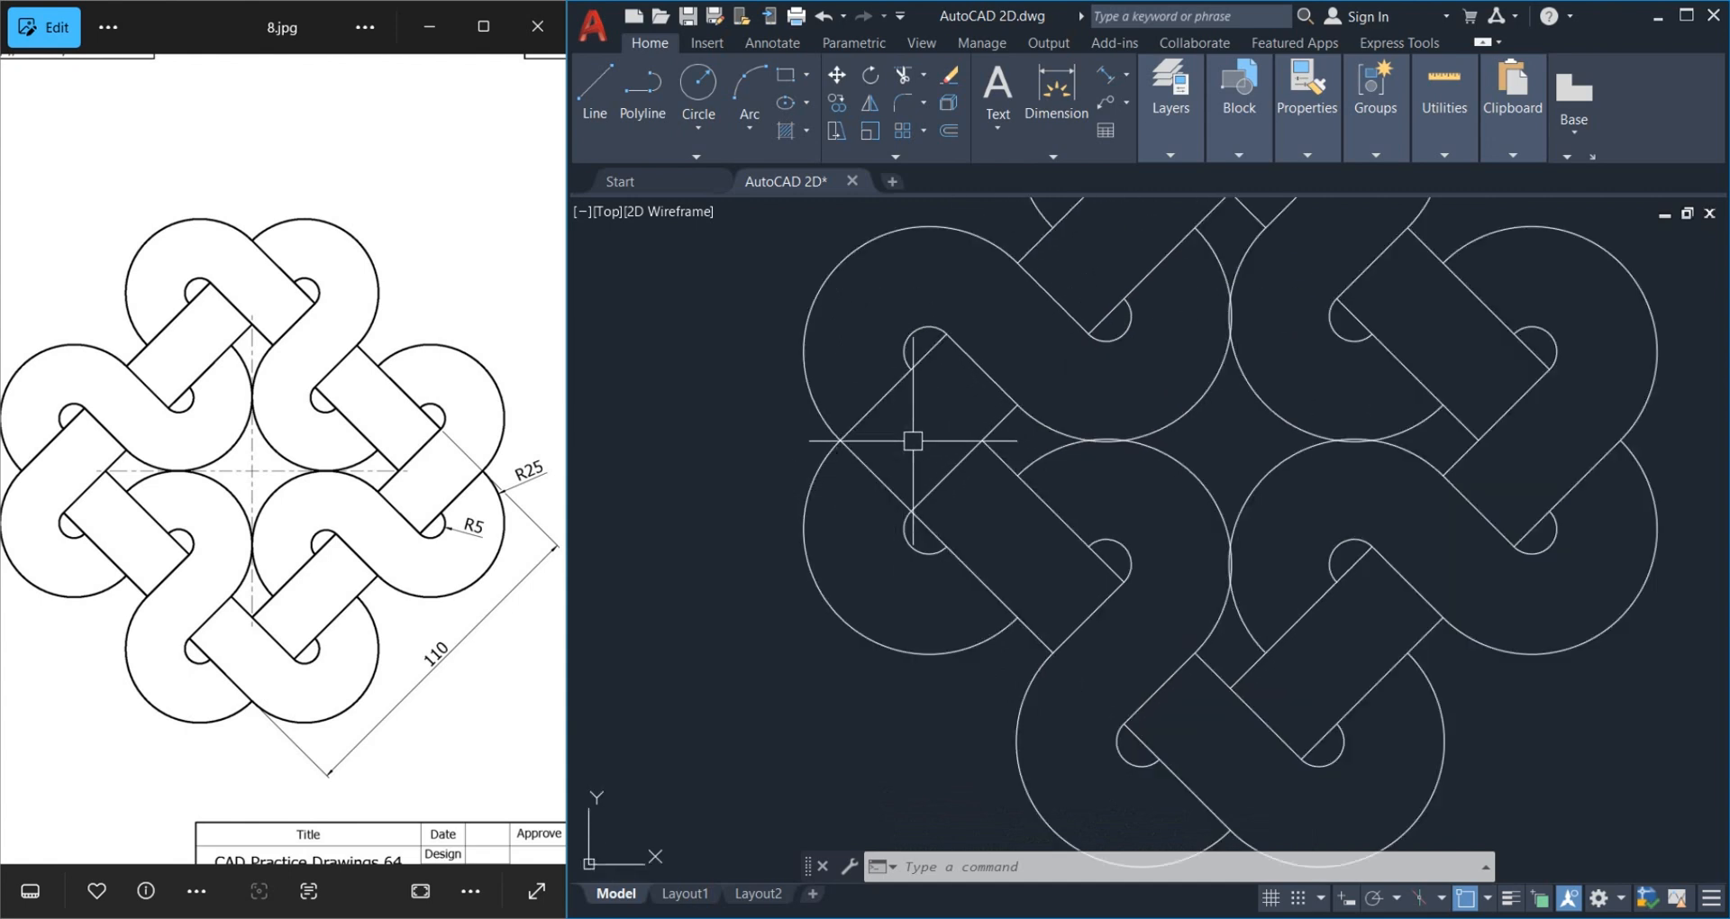
{"action": "type", "text": "tr"}
{"action": "key", "text": "Return"}
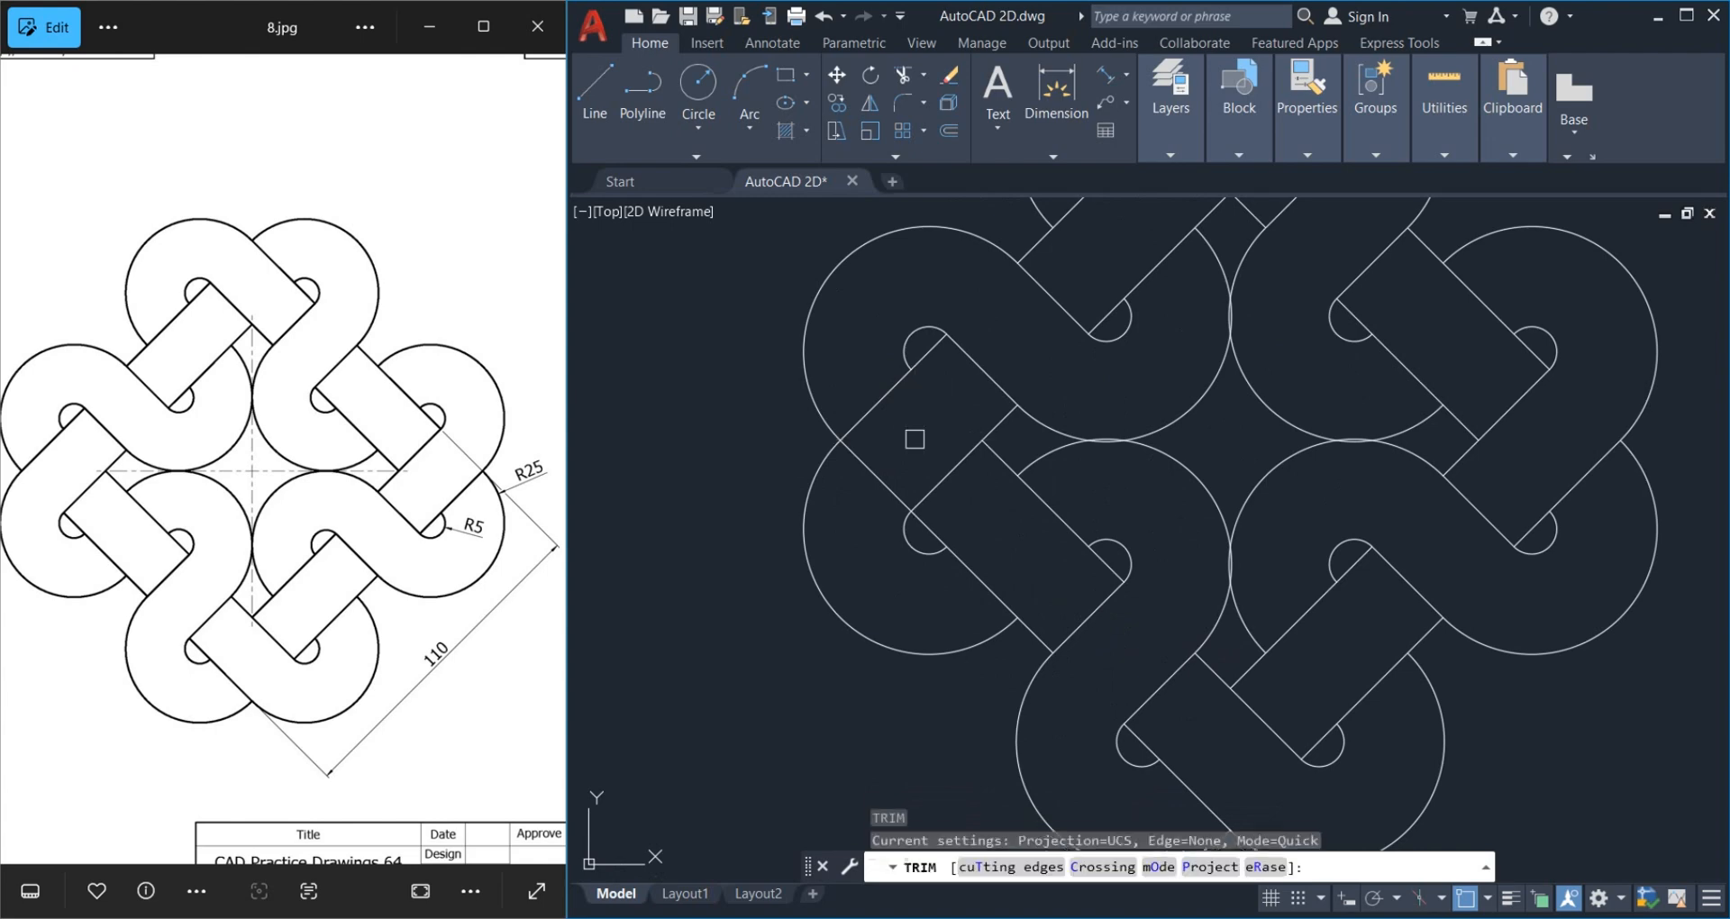
{"action": "key", "text": "Escape"}
Examine all over-under crossings of the knot and compare them with the reference drawing
{"action": "middle_click_drag", "start_coordinate": [1057, 550], "coordinate": [1015, 531]}
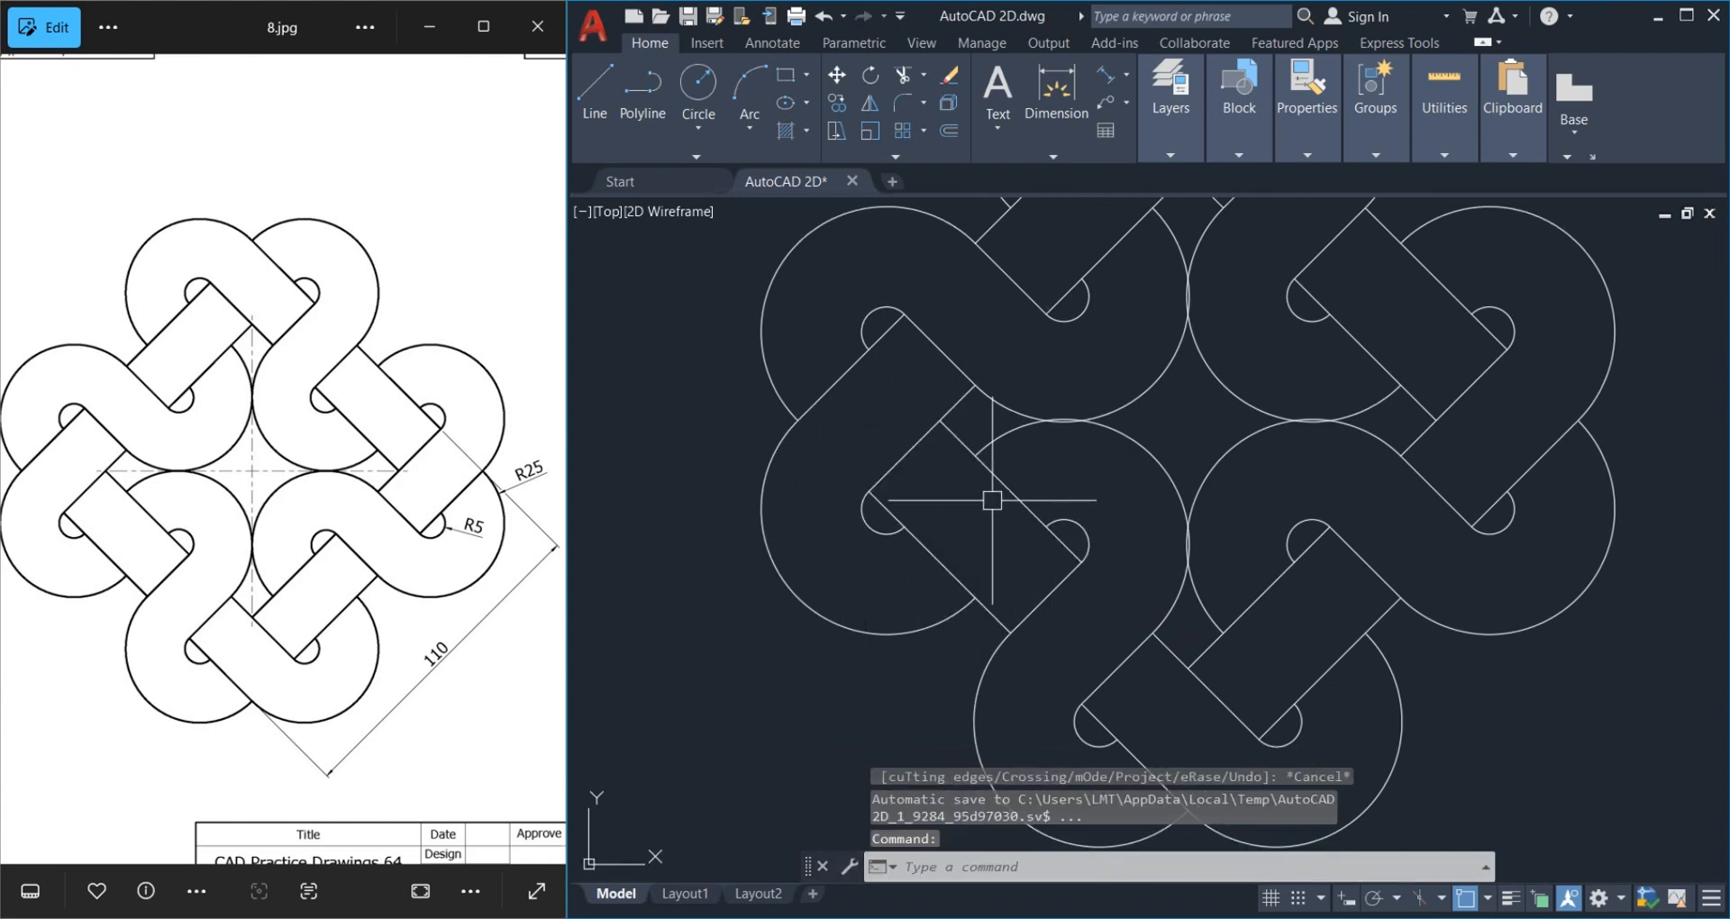
{"action": "middle_click_drag", "start_coordinate": [892, 410], "coordinate": [821, 477]}
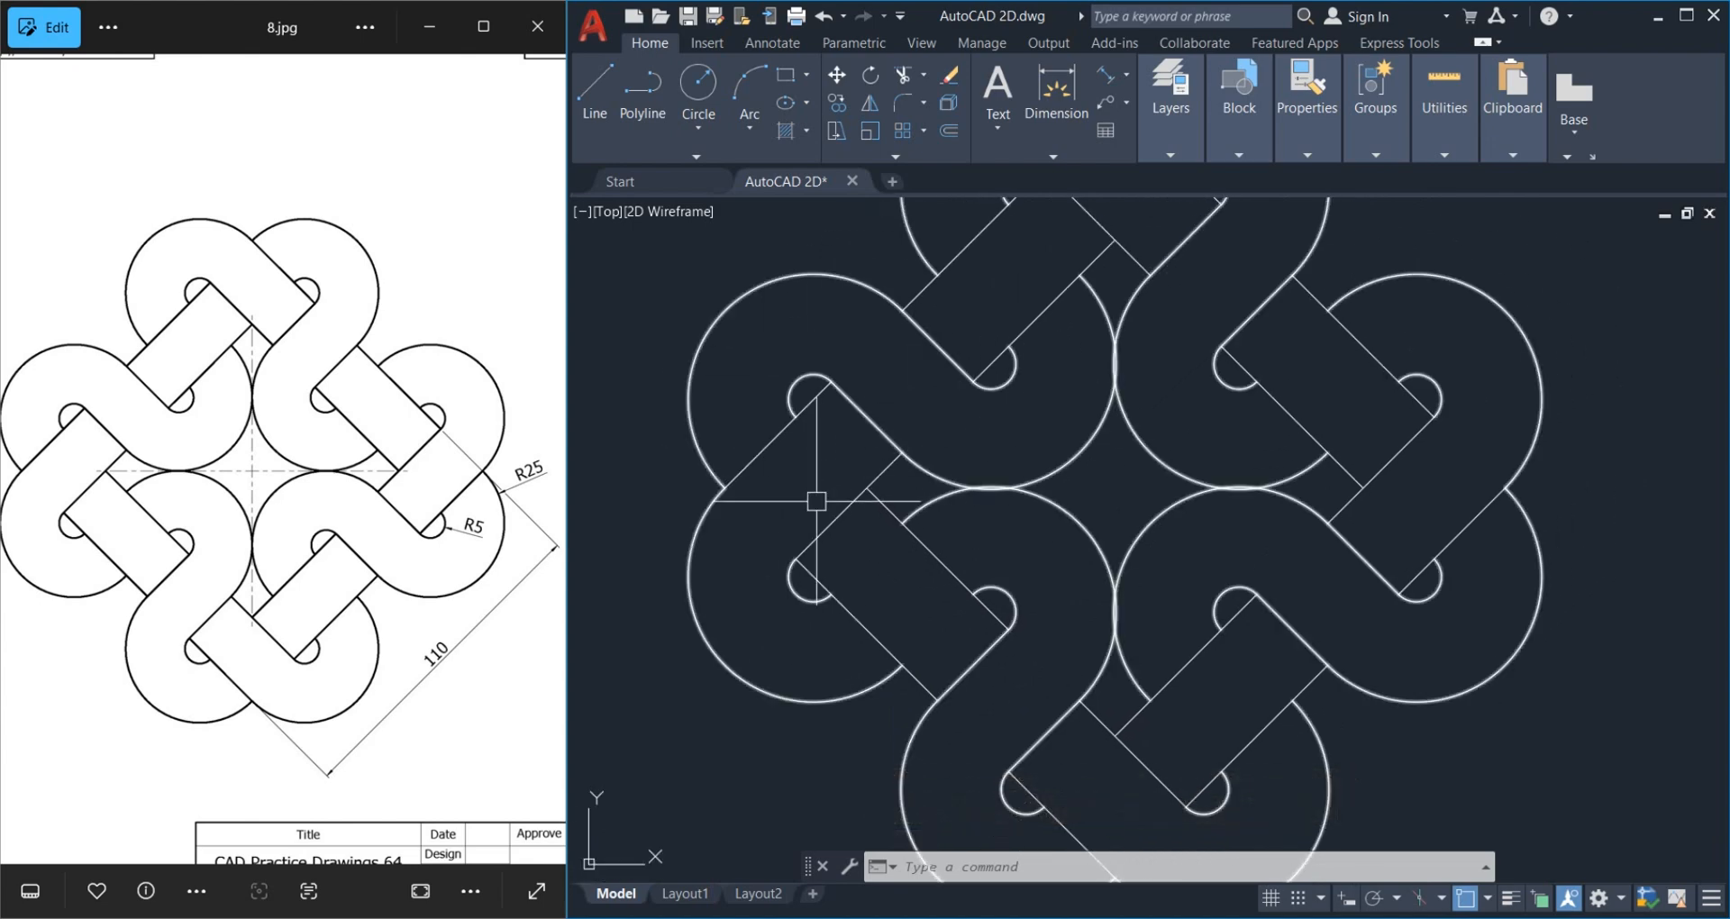
{"action": "mouse_move", "coordinate": [1035, 279]}
{"action": "middle_mouse_down"}
{"action": "mouse_move", "coordinate": [919, 378]}
{"action": "mouse_move", "coordinate": [825, 426]}
{"action": "middle_mouse_up"}
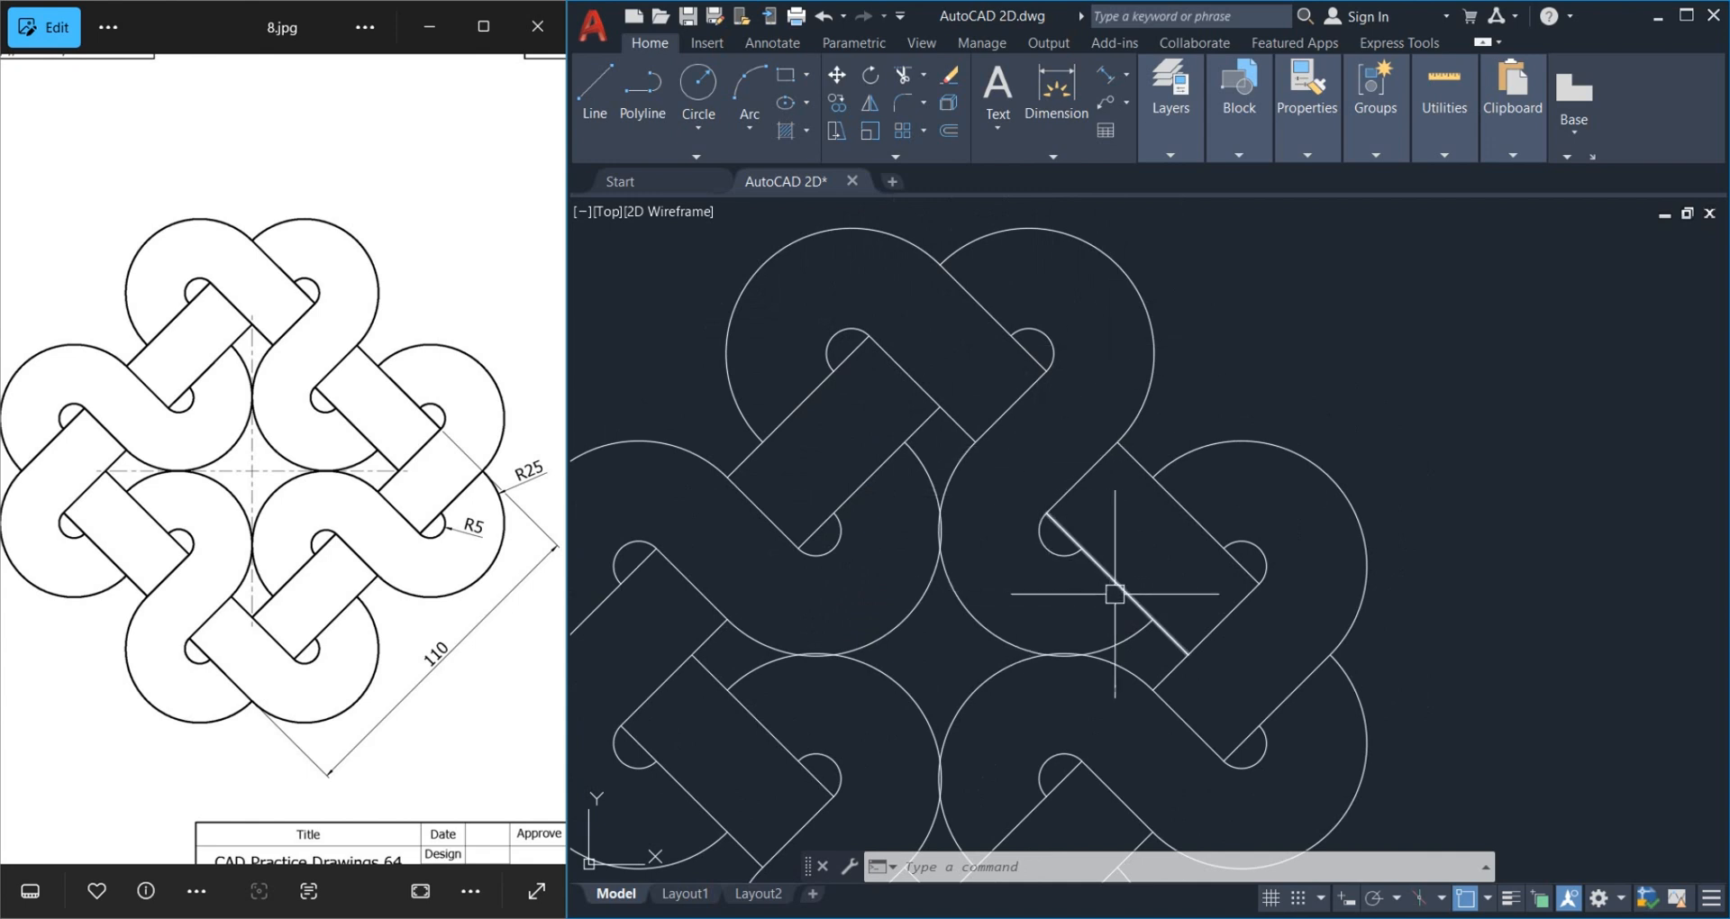
{"action": "middle_click_drag", "start_coordinate": [1191, 538], "coordinate": [1128, 483]}
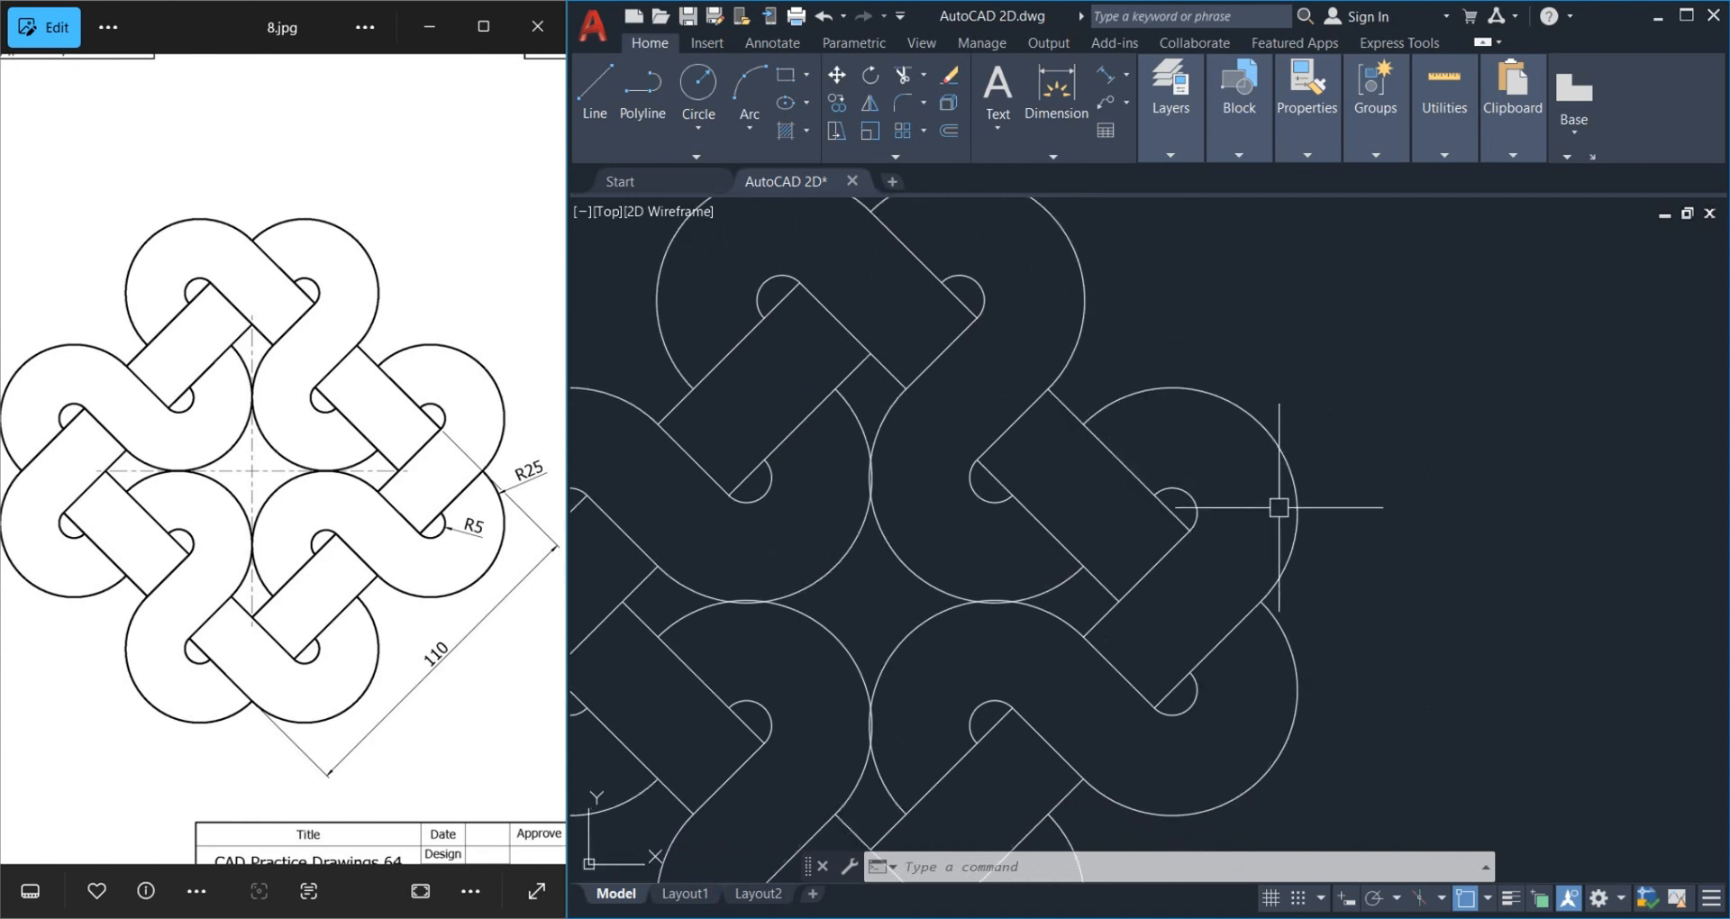
{"action": "scroll", "coordinate": [1201, 576], "scroll_direction": "down", "scroll_amount": 4}
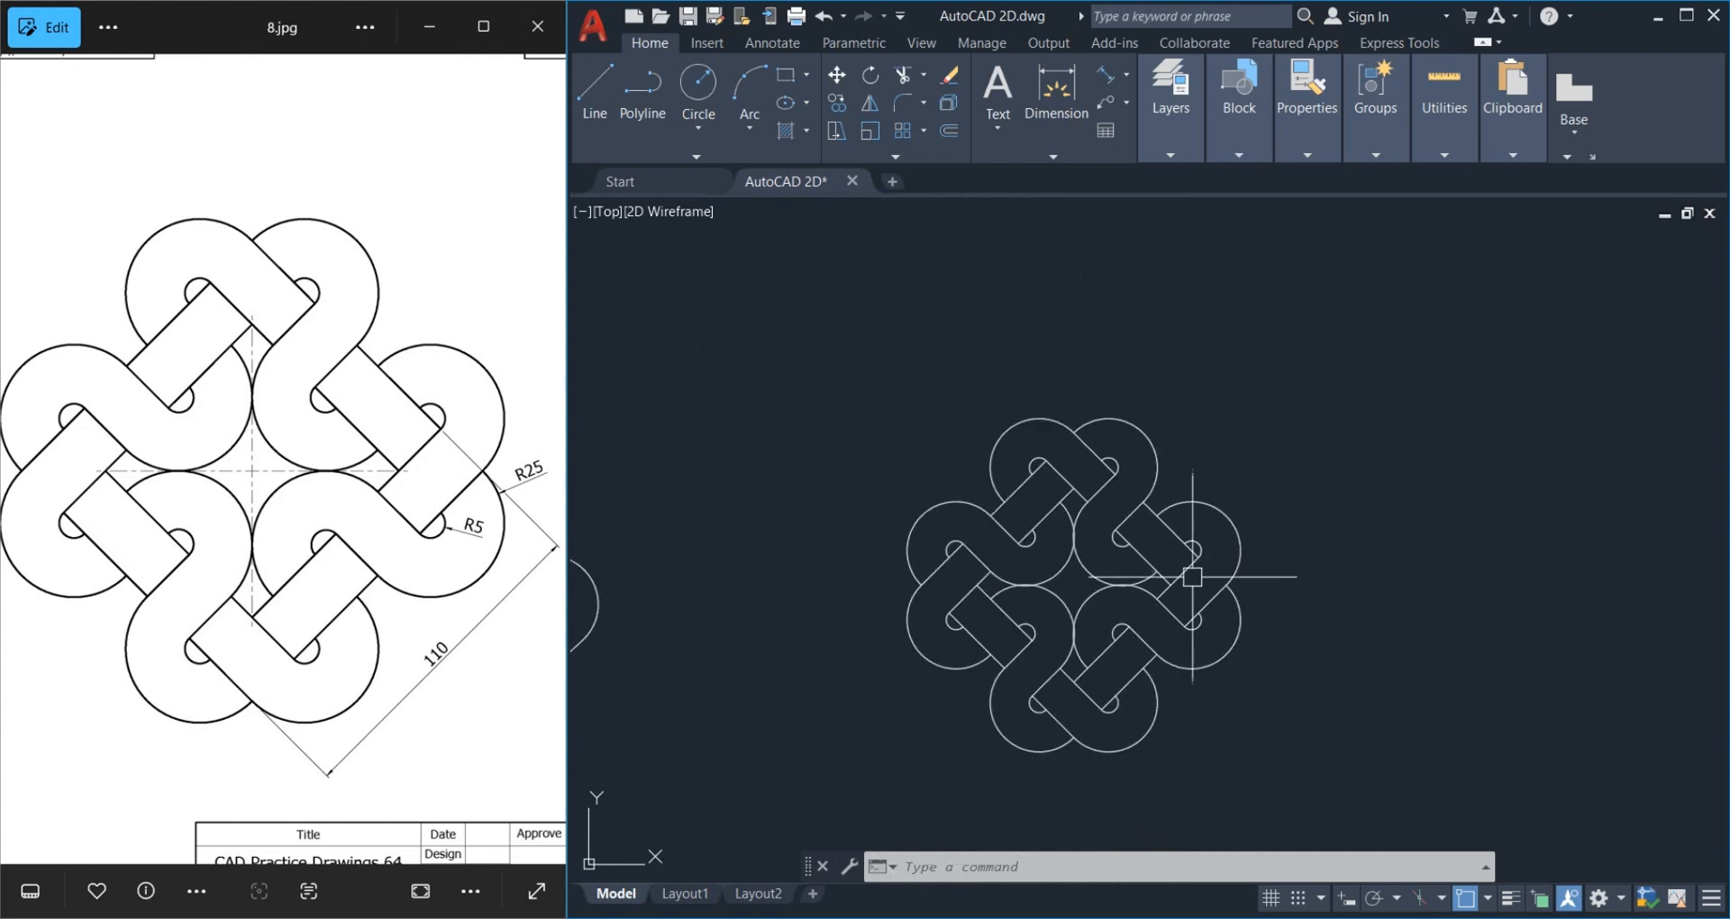
{"action": "scroll", "coordinate": [1065, 585], "scroll_direction": "up", "scroll_amount": 2}
{"action": "mouse_move", "coordinate": [1078, 586]}
{"action": "middle_mouse_down"}
{"action": "mouse_move", "coordinate": [1069, 538]}
{"action": "mouse_move", "coordinate": [1000, 544]}
{"action": "middle_mouse_up"}
{"action": "scroll", "coordinate": [1017, 542], "scroll_direction": "up", "scroll_amount": 2}
{"action": "scroll", "coordinate": [1015, 541], "scroll_direction": "down", "scroll_amount": 2}
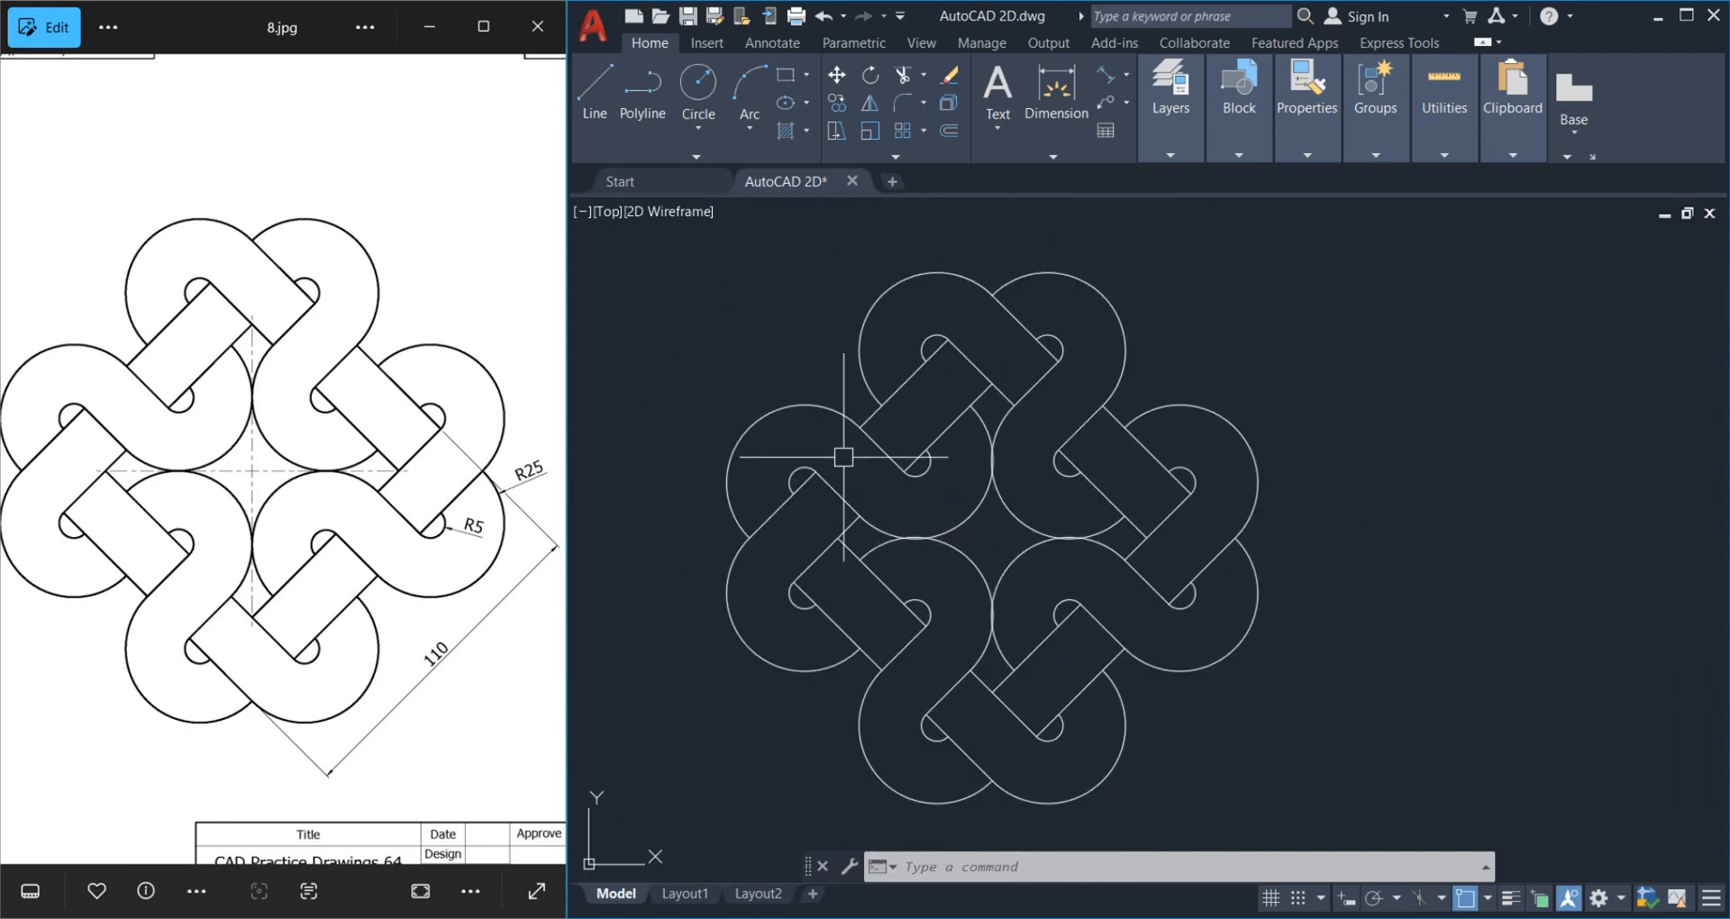